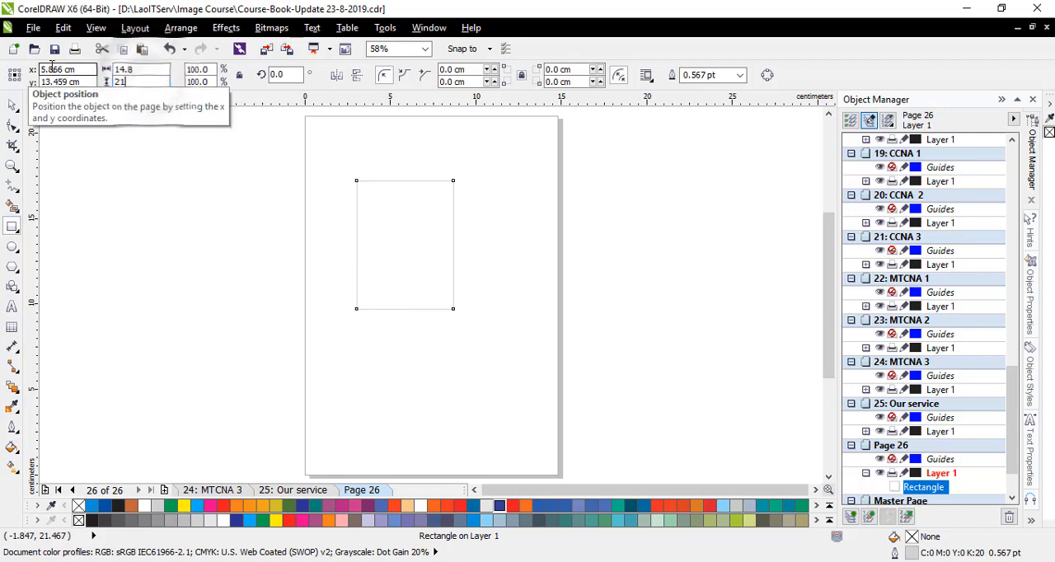
- Set the rectangle's height to 21 cm and centre it on the A5 page
{"action": "type", "text": "21"}
{"action": "key", "text": "Return"}
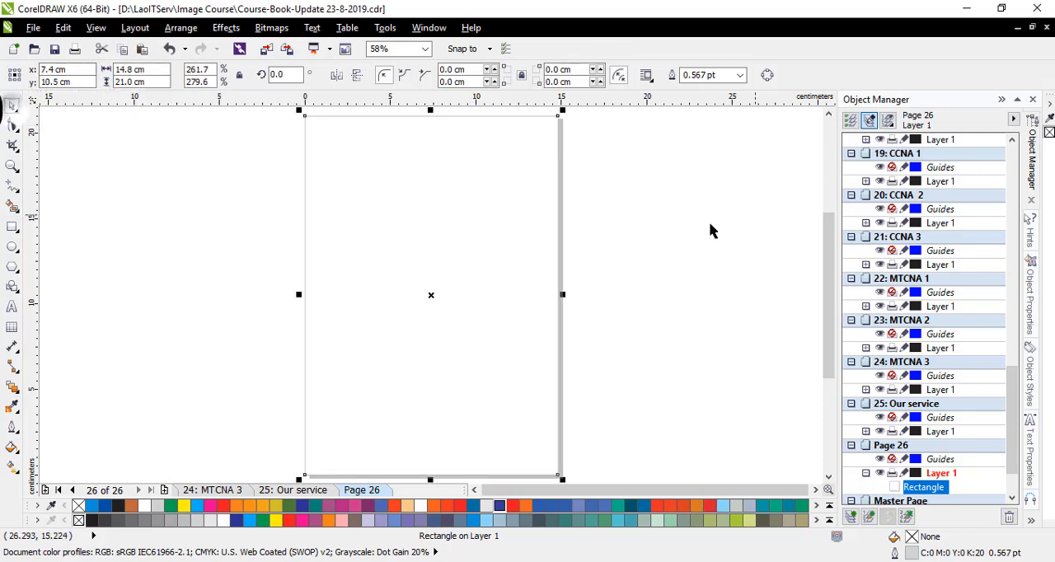
{"action": "left_click", "coordinate": [709, 230]}
- Draw an open arched curve about 17.3 cm wide with the Pen tool, crossing both side edges of the page
{"action": "left_click", "coordinate": [12, 185]}
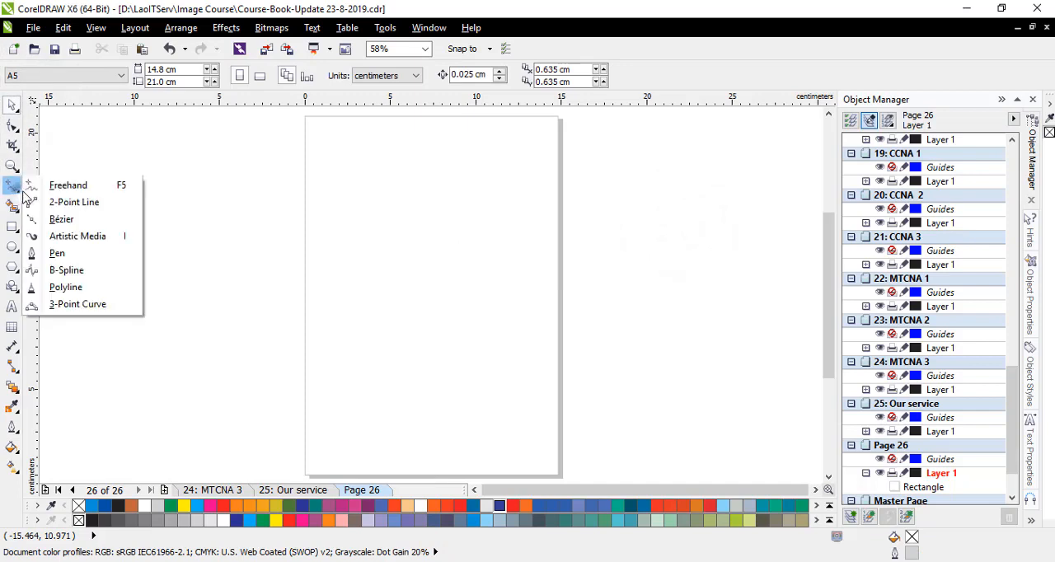
{"action": "left_click", "coordinate": [52, 257]}
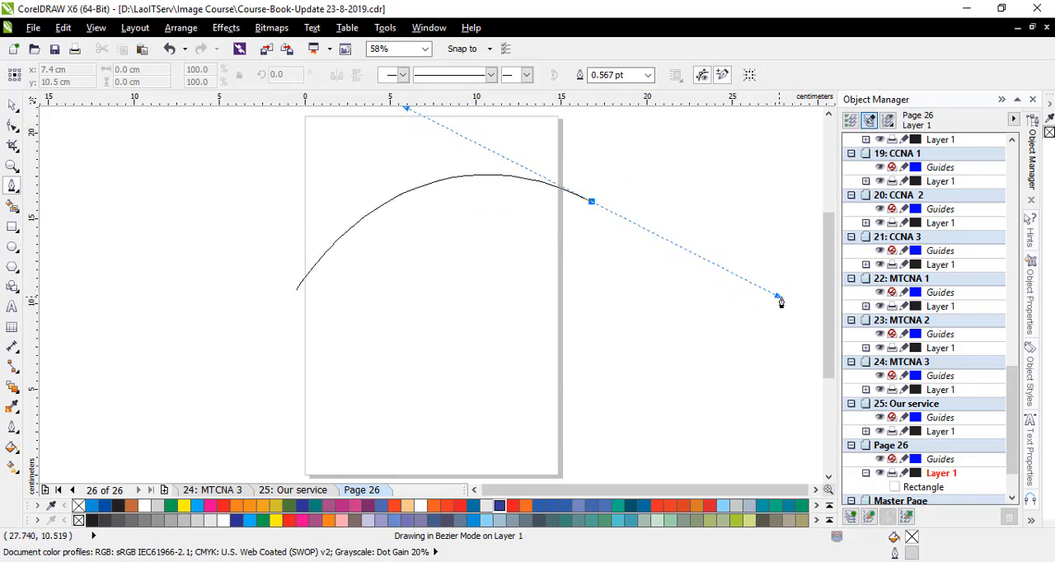
{"action": "left_click_drag", "start_coordinate": [791, 299], "coordinate": [795, 299]}
{"action": "key", "text": "space"}
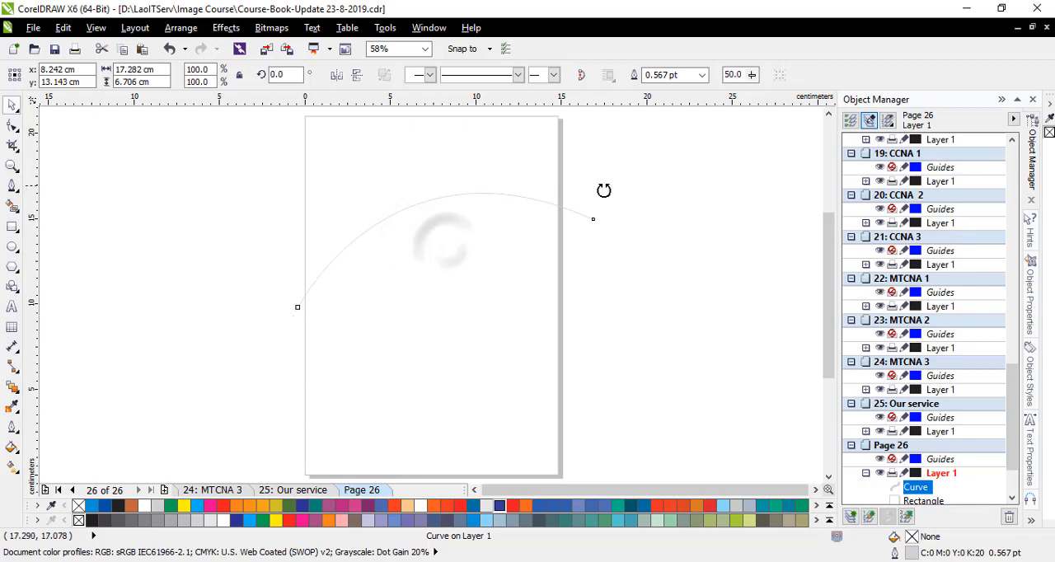
- Rotate the arched curve slightly clockwise to 351.7° and reshape it from its lower end node
{"action": "left_click_drag", "start_coordinate": [603, 191], "coordinate": [667, 207]}
{"action": "left_click", "coordinate": [19, 131]}
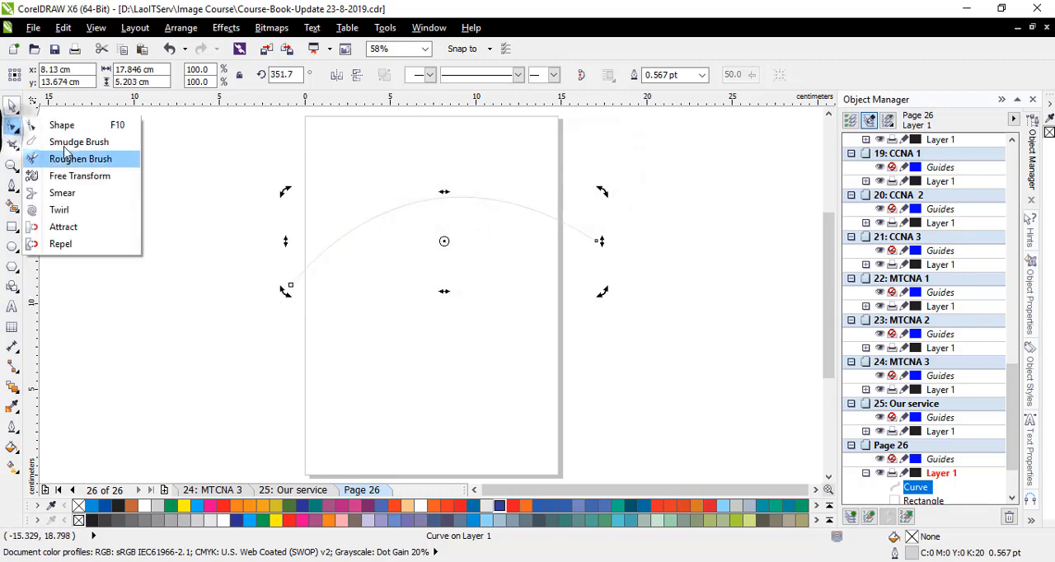
{"action": "left_click", "coordinate": [61, 124]}
{"action": "mouse_move", "coordinate": [291, 284]}
{"action": "left_mouse_down"}
{"action": "mouse_move", "coordinate": [293, 298]}
{"action": "mouse_move", "coordinate": [297, 266]}
{"action": "mouse_move", "coordinate": [298, 296]}
{"action": "mouse_move", "coordinate": [304, 277]}
{"action": "left_mouse_up"}
{"action": "left_click", "coordinate": [409, 120]}
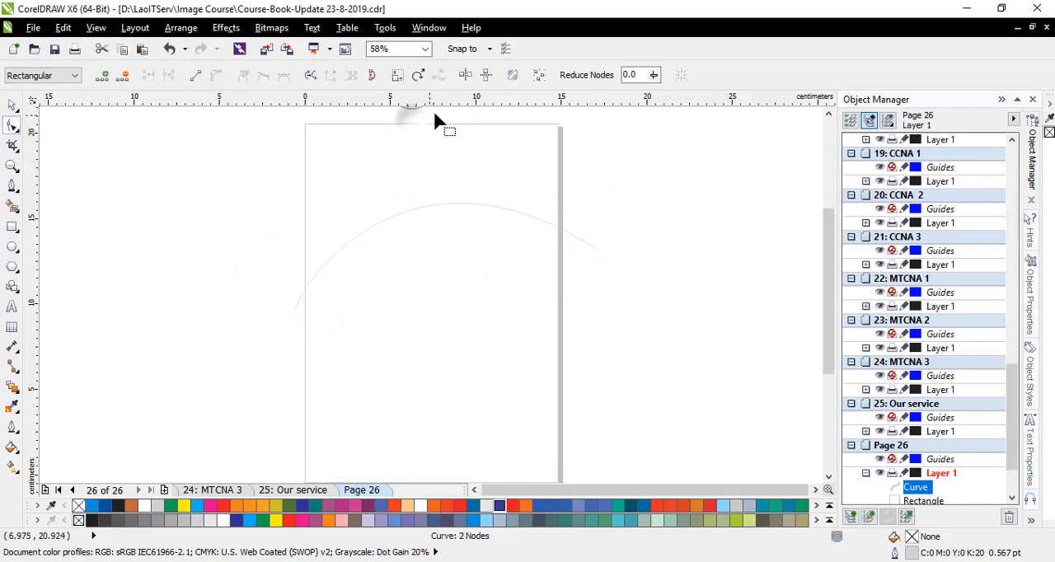
{"action": "left_click_drag", "start_coordinate": [407, 136], "coordinate": [433, 132]}
{"action": "left_click", "coordinate": [12, 105]}
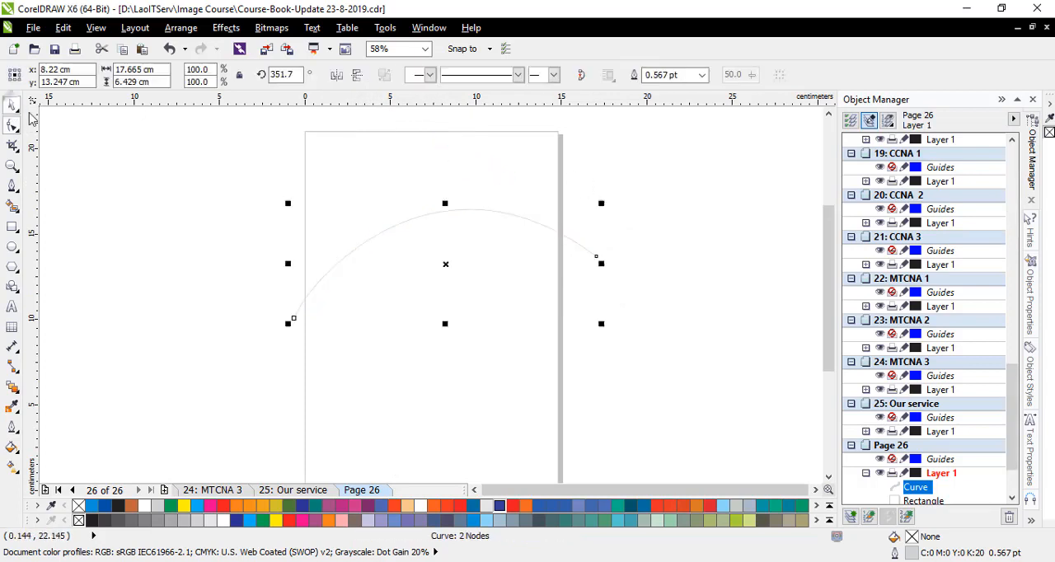
- Fill the rectangle's area below the arched curve with black using Smart Fill
{"action": "left_click", "coordinate": [678, 252]}
{"action": "left_click_drag", "start_coordinate": [833, 228], "coordinate": [832, 243]}
{"action": "left_click", "coordinate": [389, 288]}
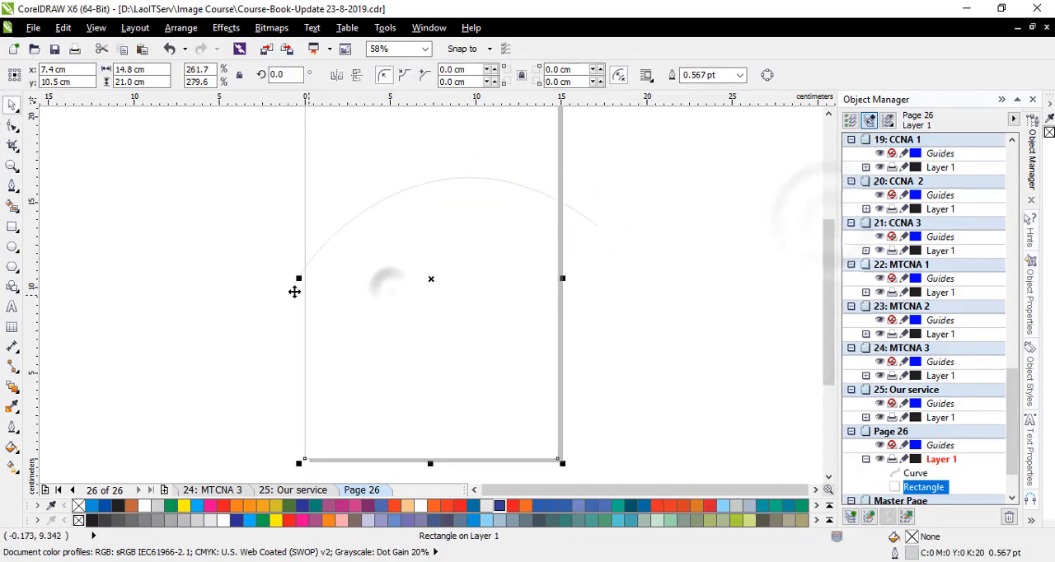
{"action": "left_click", "coordinate": [54, 206]}
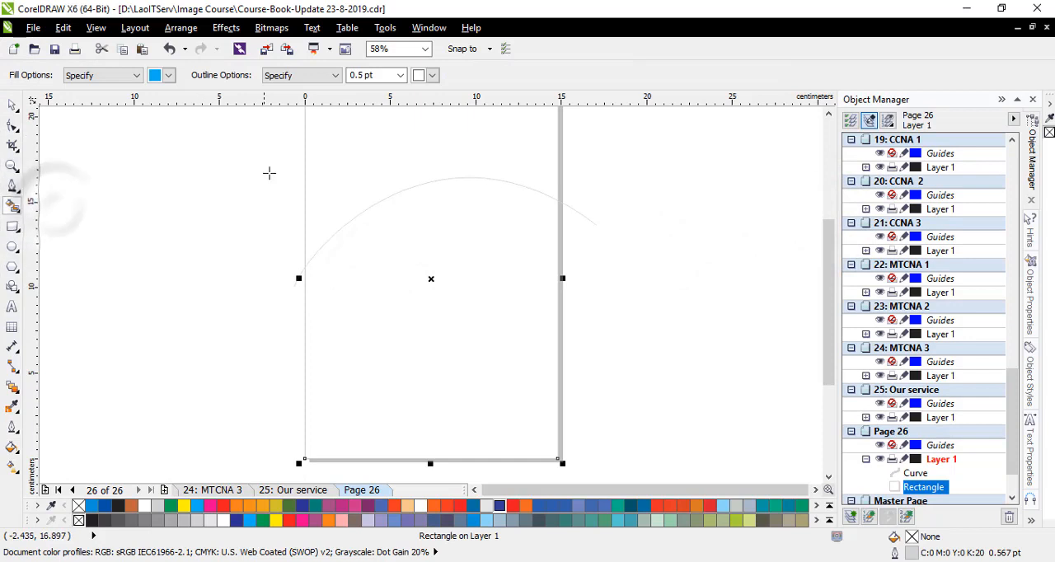
{"action": "left_click", "coordinate": [168, 75]}
{"action": "left_click", "coordinate": [154, 92]}
{"action": "left_click", "coordinate": [399, 308]}
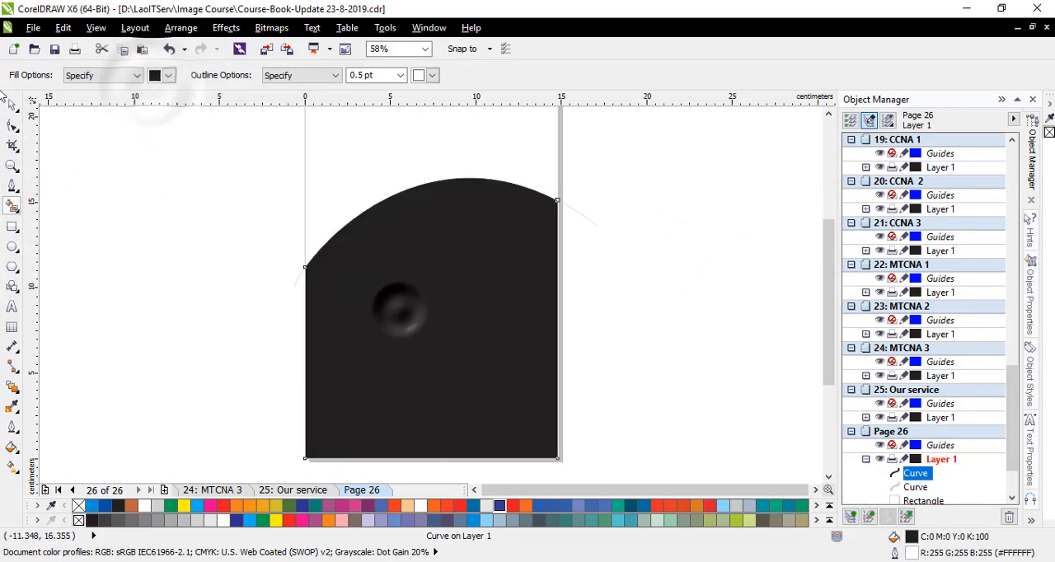
- Delete the original open curve and recolour the filled arch shape Sky Blue
{"action": "left_click", "coordinate": [12, 104]}
{"action": "left_click", "coordinate": [595, 226]}
{"action": "left_click", "coordinate": [590, 221]}
{"action": "key", "text": "Delete"}
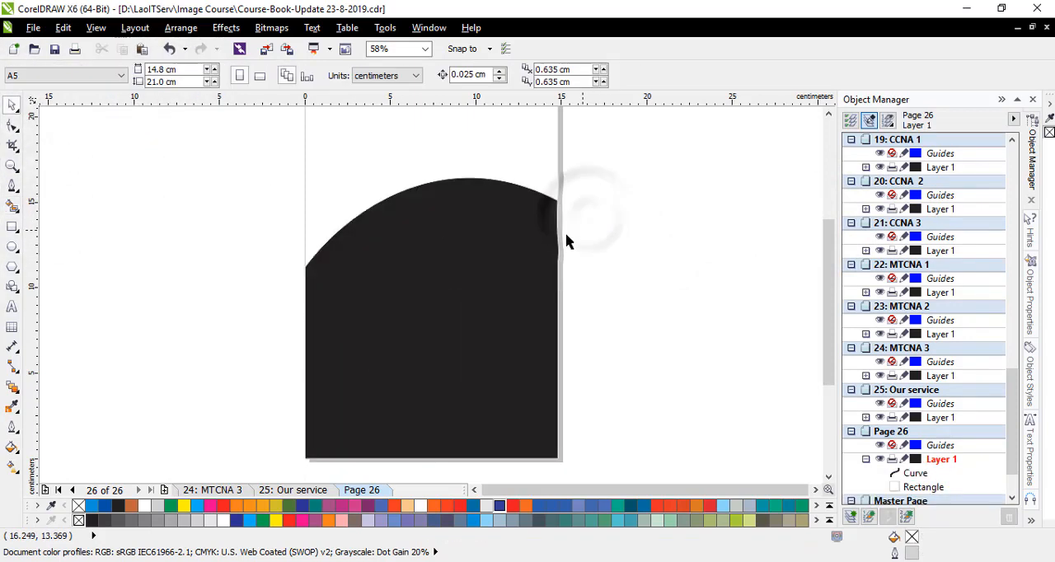
{"action": "left_click", "coordinate": [500, 242]}
{"action": "left_click", "coordinate": [92, 505]}
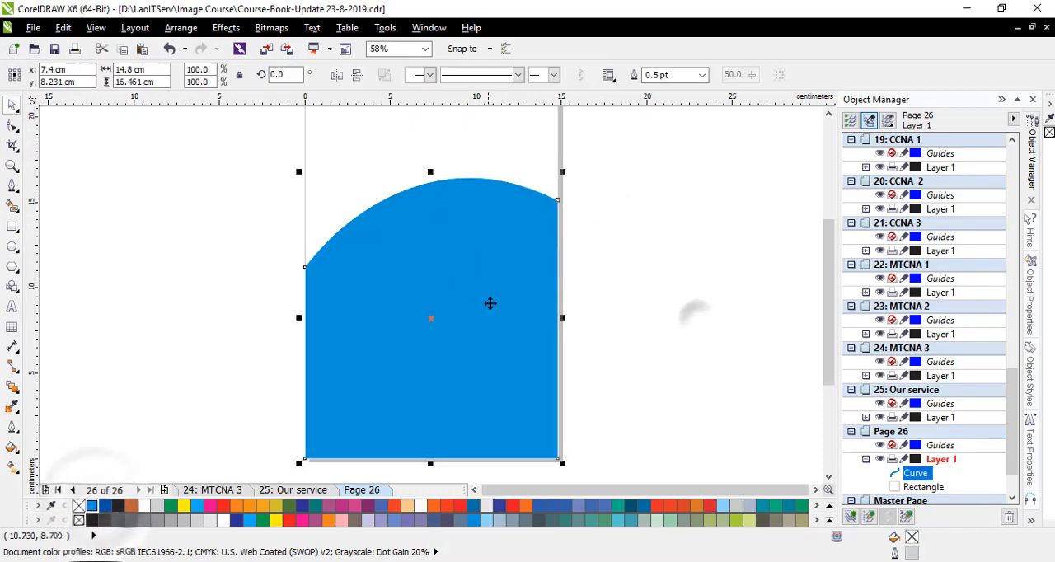
- Try lowering the blue shape's upper-right corner node, and undo the change
{"action": "left_click", "coordinate": [15, 128]}
{"action": "scroll", "coordinate": [561, 207], "scroll_direction": "up", "scroll_amount": 2}
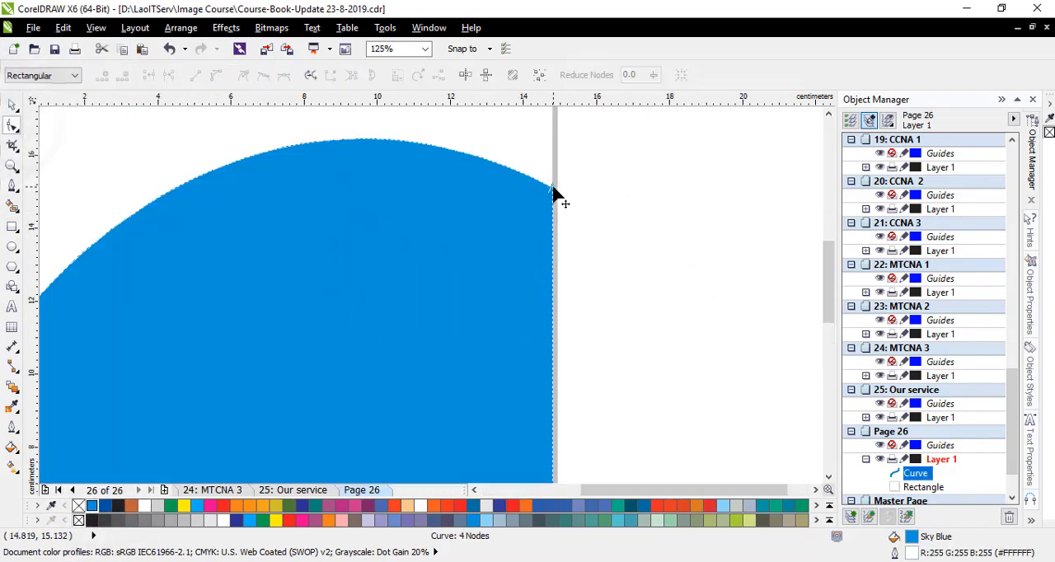
{"action": "left_click_drag", "start_coordinate": [556, 196], "coordinate": [554, 209]}
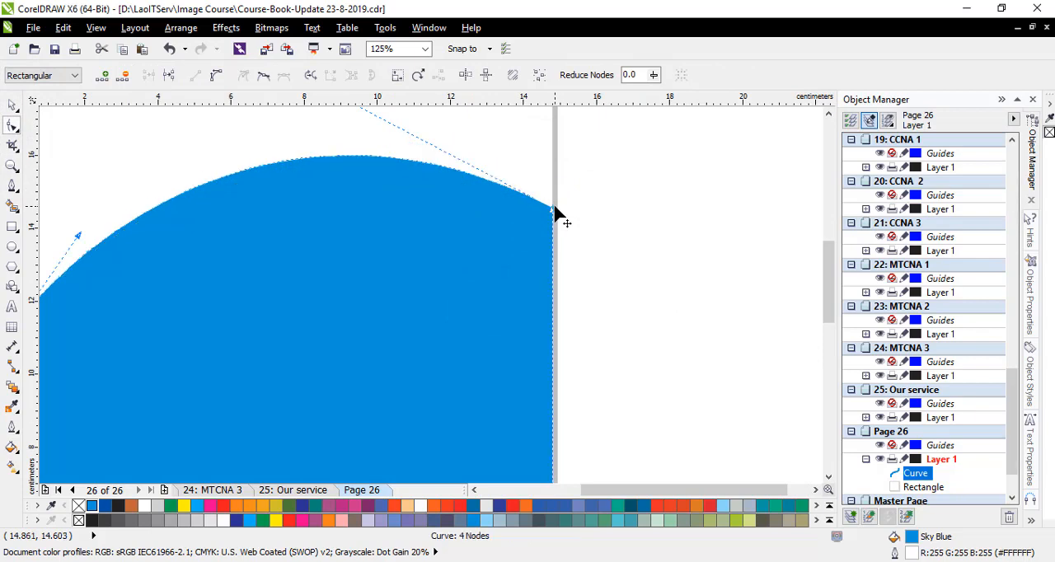
{"action": "left_click", "coordinate": [12, 104]}
{"action": "key", "text": "ctrl+z"}
- Paste a copy of the blue shape in place and lower the copy's upper-right corner node to form a tapering band
{"action": "key", "text": "ctrl+v"}
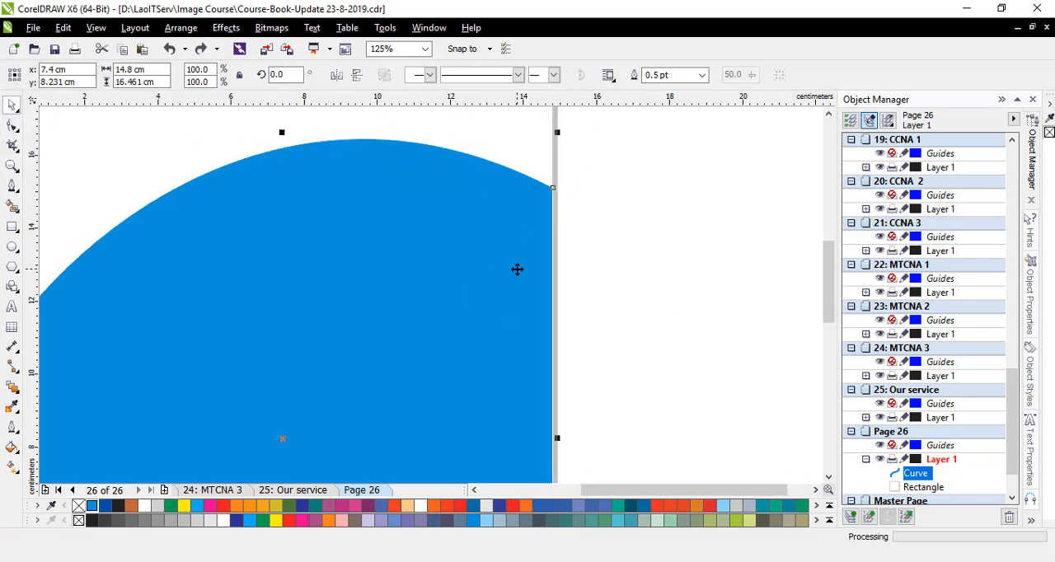
{"action": "left_click", "coordinate": [12, 124]}
{"action": "left_click_drag", "start_coordinate": [553, 192], "coordinate": [553, 216]}
{"action": "left_click", "coordinate": [12, 105]}
- Recolour the front copy black and clear the white outline along its curved edge
{"action": "left_click", "coordinate": [376, 346]}
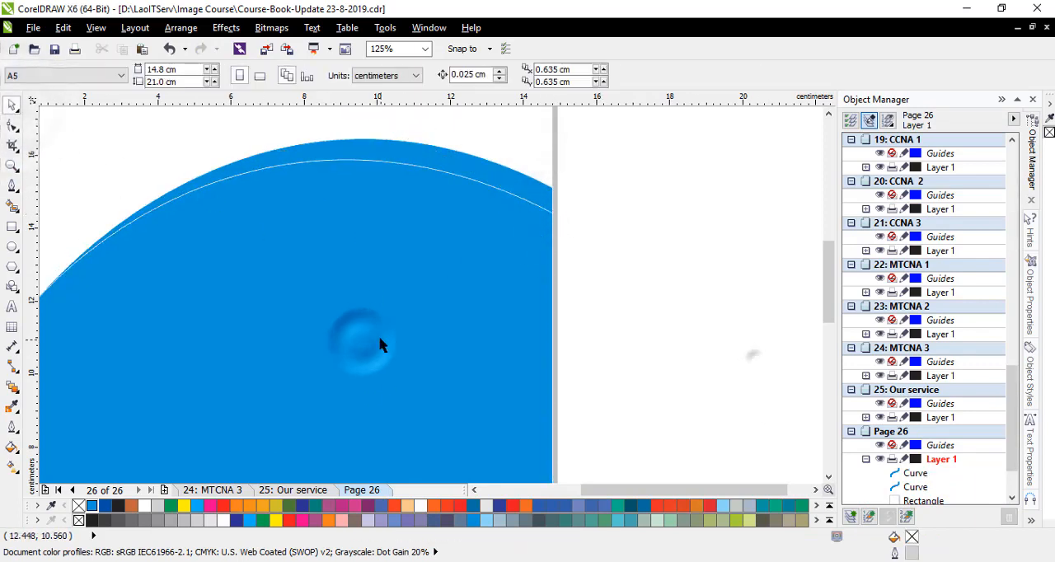
{"action": "left_click", "coordinate": [118, 505]}
{"action": "scroll", "coordinate": [582, 182], "scroll_direction": "down", "scroll_amount": 4}
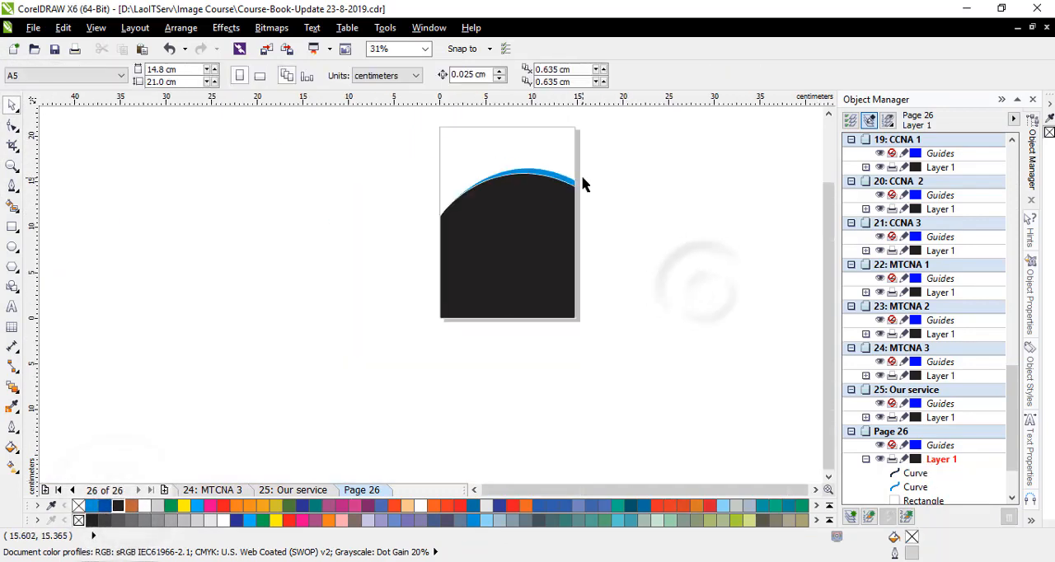
{"action": "scroll", "coordinate": [619, 200], "scroll_direction": "up", "scroll_amount": 2}
{"action": "left_click", "coordinate": [692, 214]}
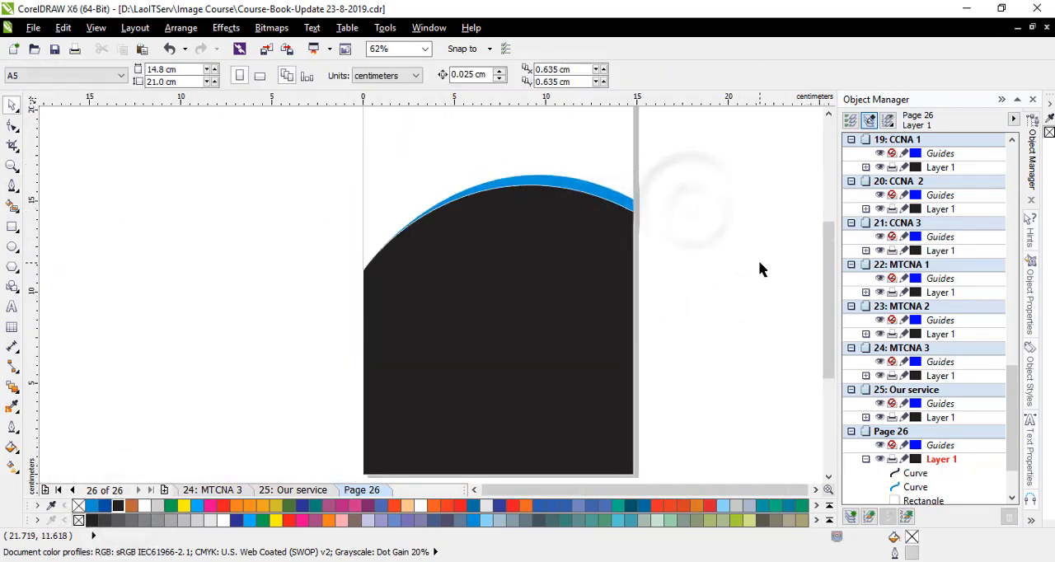
{"action": "scroll", "coordinate": [576, 202], "scroll_direction": "up", "scroll_amount": 2}
{"action": "left_click", "coordinate": [573, 183]}
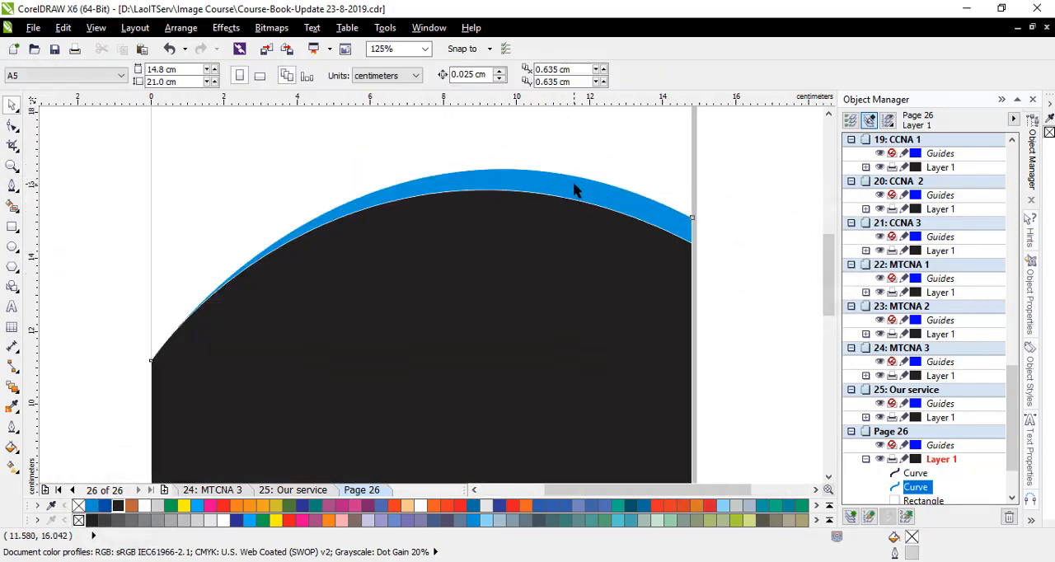
{"action": "left_click", "coordinate": [730, 221]}
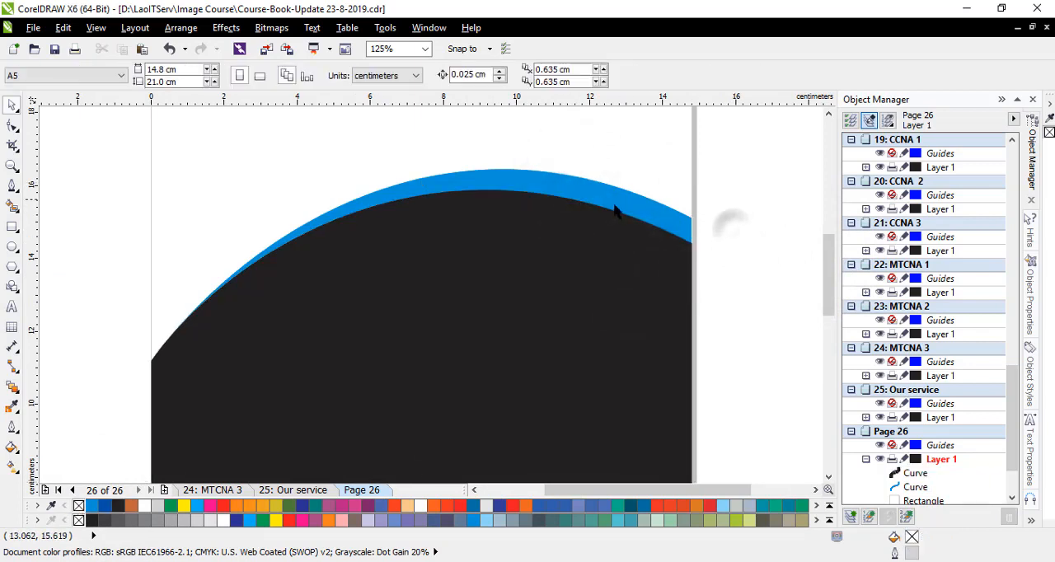
- Inspect the blue band along the arch and its end at the page's right edge
{"action": "scroll", "coordinate": [680, 210], "scroll_direction": "up", "scroll_amount": 2}
{"action": "scroll", "coordinate": [687, 194], "scroll_direction": "down", "scroll_amount": 1}
{"action": "scroll", "coordinate": [685, 179], "scroll_direction": "up", "scroll_amount": 1}
{"action": "left_click", "coordinate": [682, 270]}
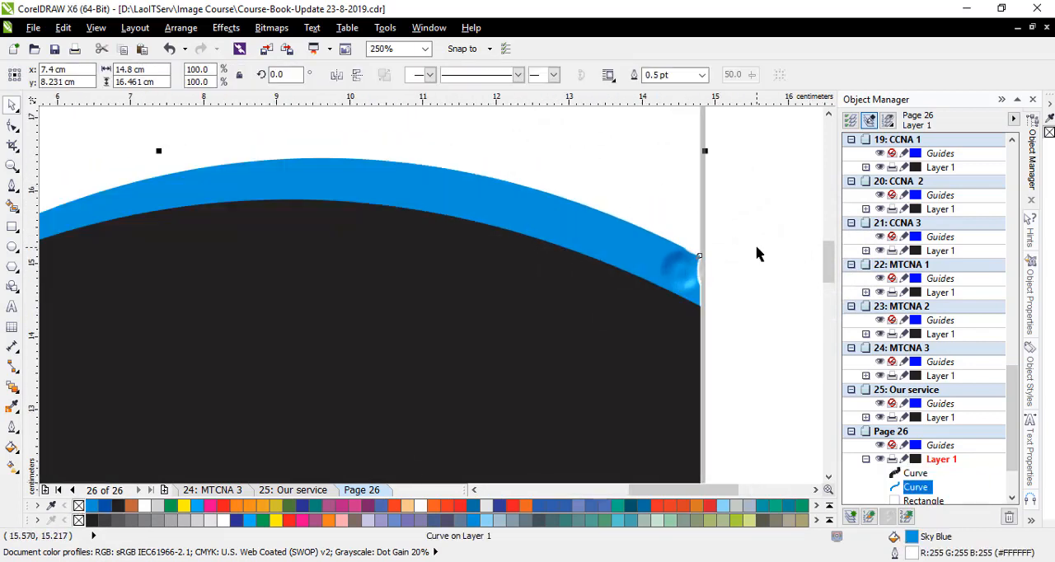
{"action": "scroll", "coordinate": [760, 251], "scroll_direction": "down", "scroll_amount": 1}
{"action": "left_click", "coordinate": [766, 226]}
{"action": "mouse_move", "coordinate": [827, 266]}
{"action": "left_mouse_down"}
{"action": "mouse_move", "coordinate": [825, 228]}
{"action": "mouse_move", "coordinate": [835, 249]}
{"action": "left_mouse_up"}
{"action": "scroll", "coordinate": [478, 226], "scroll_direction": "down", "scroll_amount": 1}
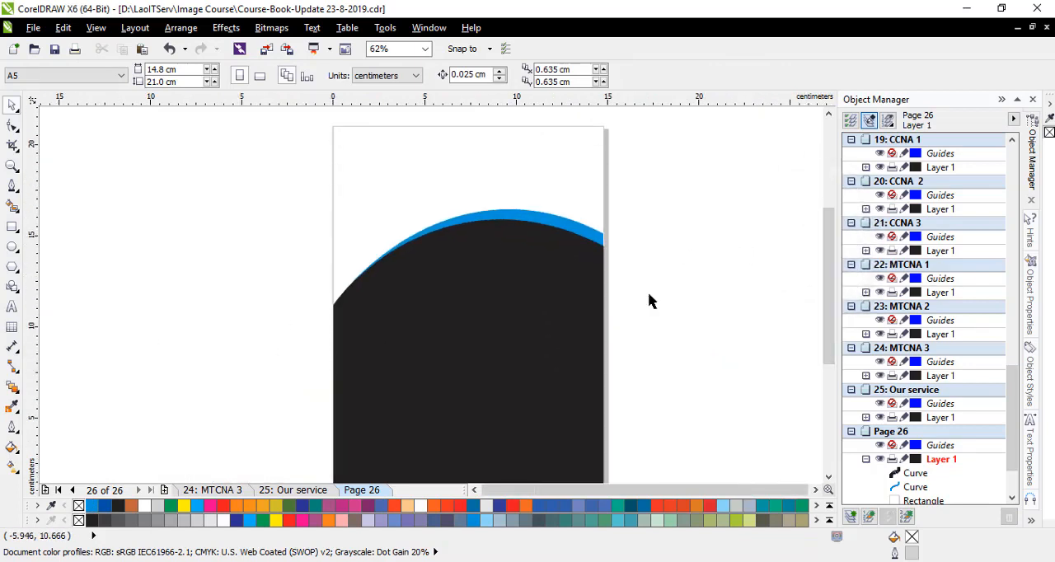
- Switch to File Explorer's Img Profiles folder and show its pictures as extra large icons
{"action": "mouse_move", "coordinate": [400, 561]}
{"action": "left_click", "coordinate": [399, 515]}
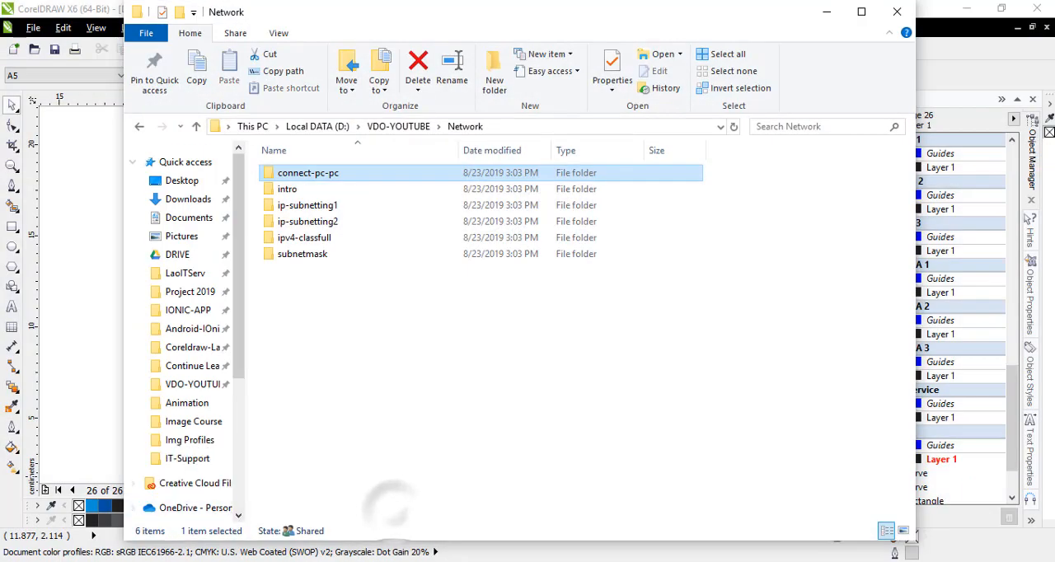
{"action": "left_click", "coordinate": [533, 515]}
{"action": "right_click", "coordinate": [472, 139]}
{"action": "mouse_move", "coordinate": [568, 147]}
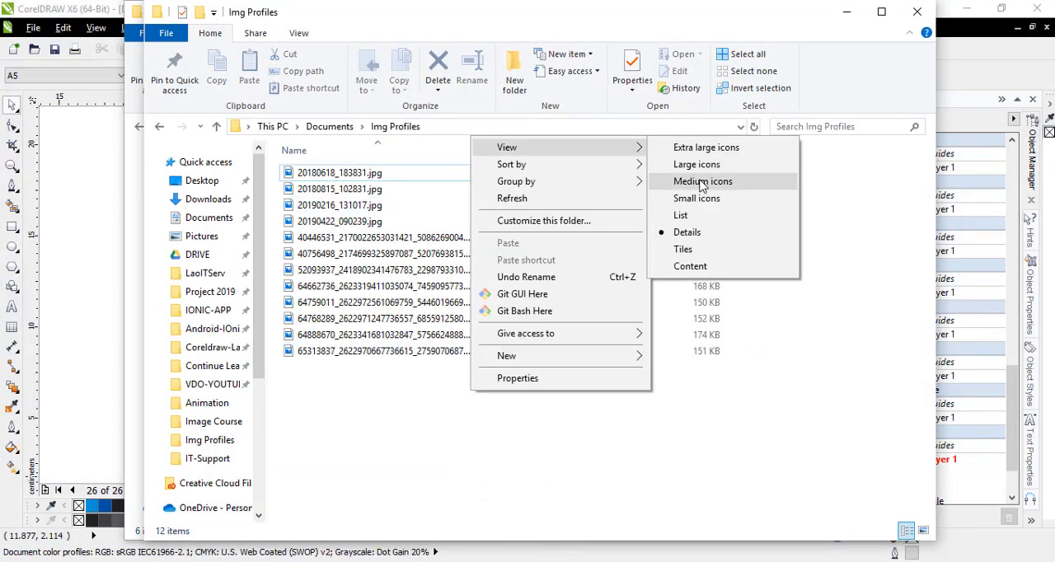
{"action": "left_click", "coordinate": [706, 148]}
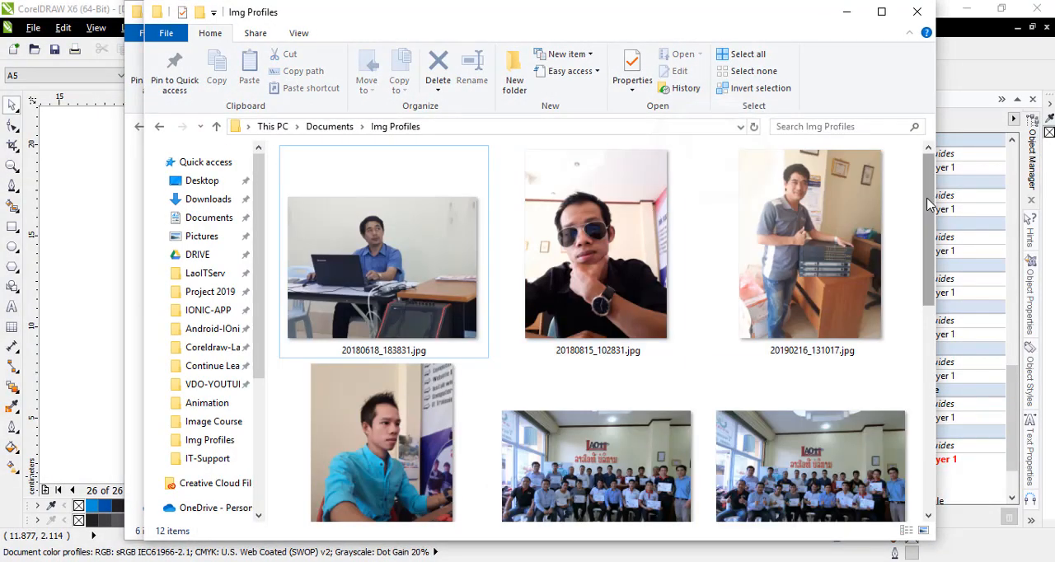
- Try to bring the training group photo from the Img Profiles folder directly onto the CorelDRAW page
{"action": "left_click_drag", "start_coordinate": [930, 214], "coordinate": [942, 317]}
{"action": "left_click", "coordinate": [504, 405]}
{"action": "right_click", "coordinate": [565, 449]}
{"action": "key", "text": "Escape"}
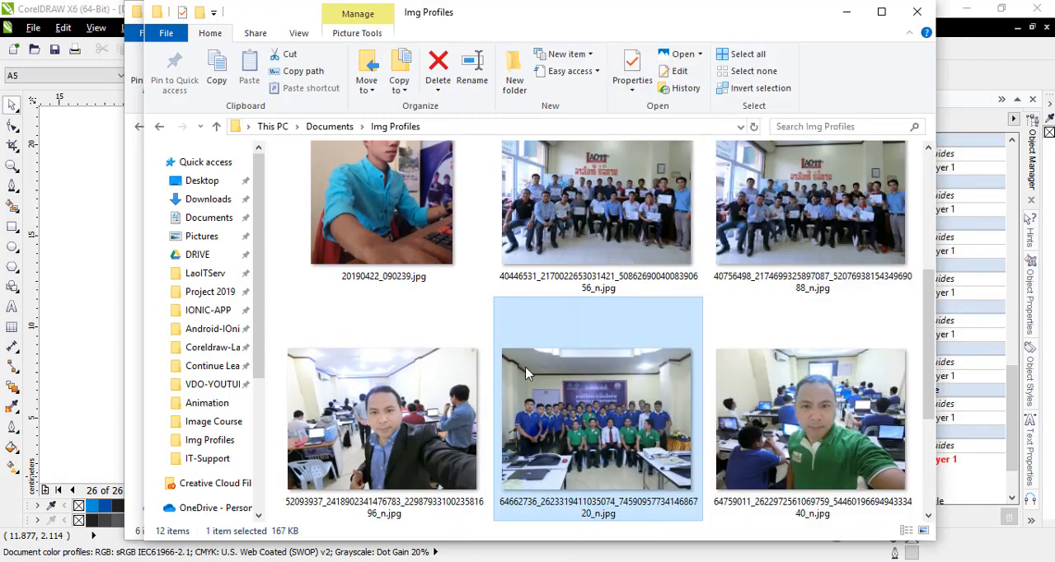
{"action": "left_click_drag", "start_coordinate": [581, 399], "coordinate": [546, 399]}
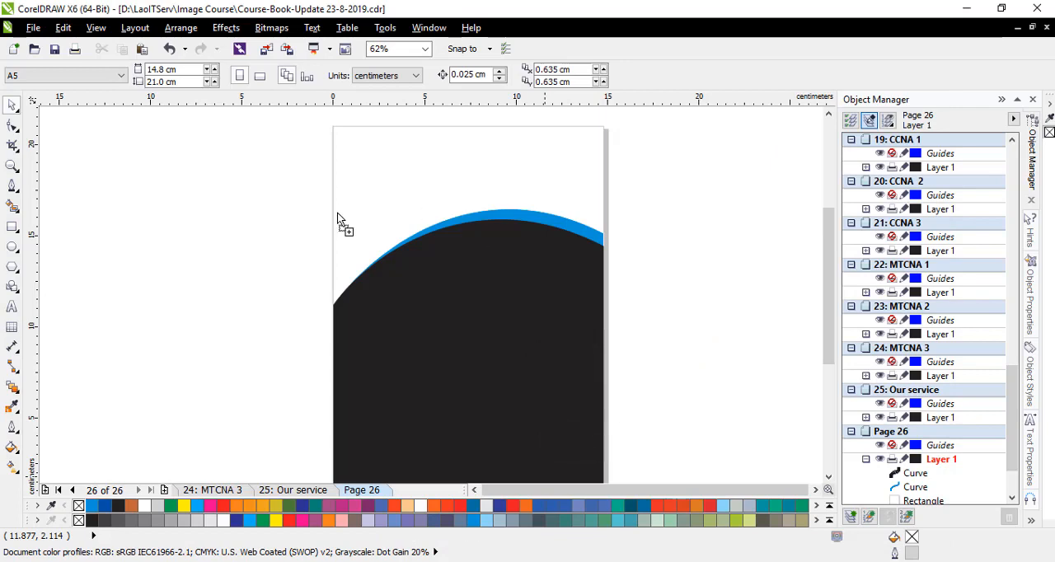
{"action": "left_click_drag", "start_coordinate": [338, 221], "coordinate": [340, 221]}
{"action": "key", "text": "Delete"}
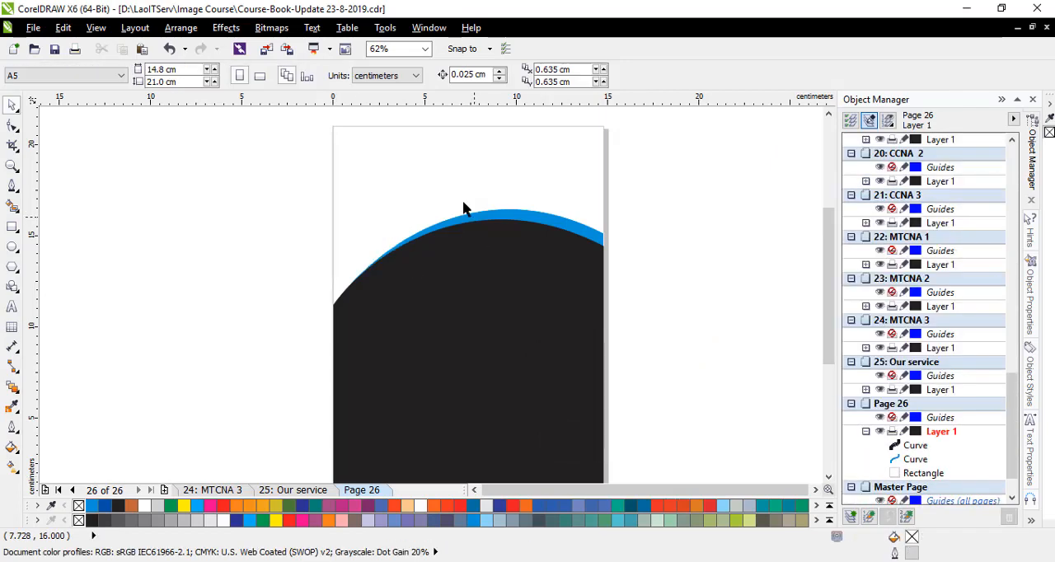
{"action": "left_click", "coordinate": [34, 27]}
{"action": "left_click", "coordinate": [118, 256]}
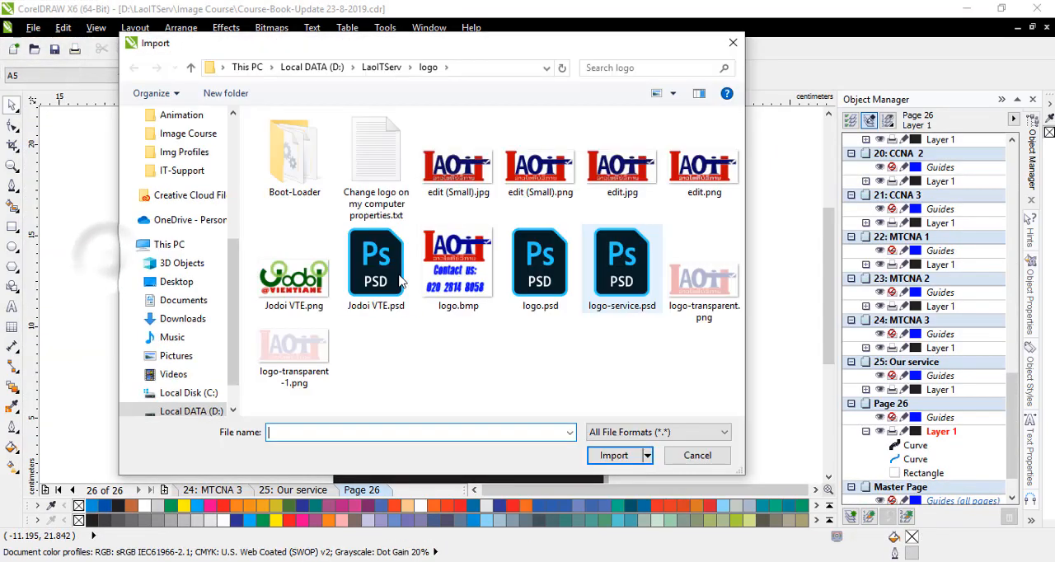
{"action": "left_click_drag", "start_coordinate": [233, 253], "coordinate": [241, 158]}
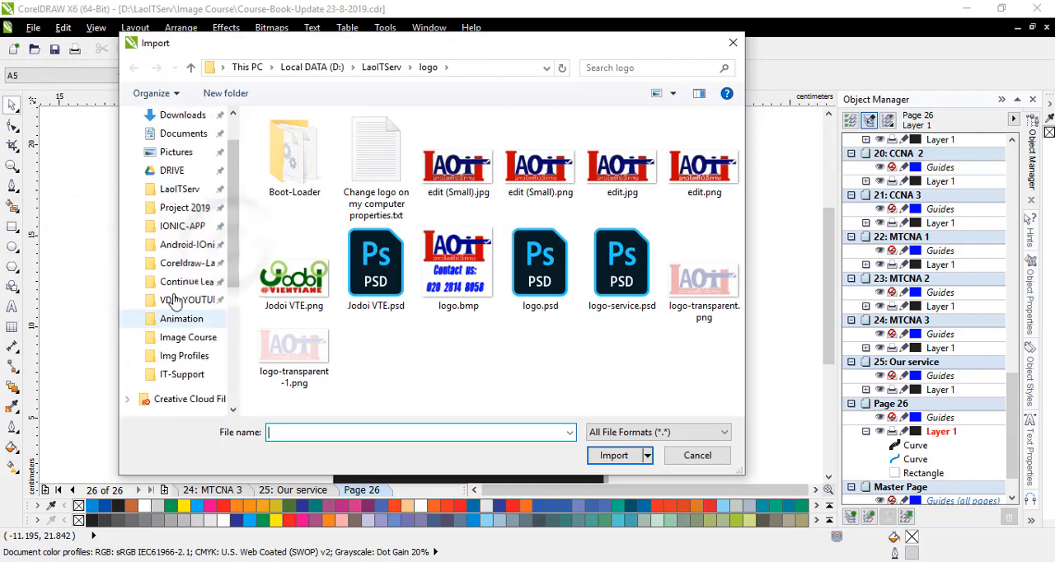
{"action": "left_click", "coordinate": [183, 133]}
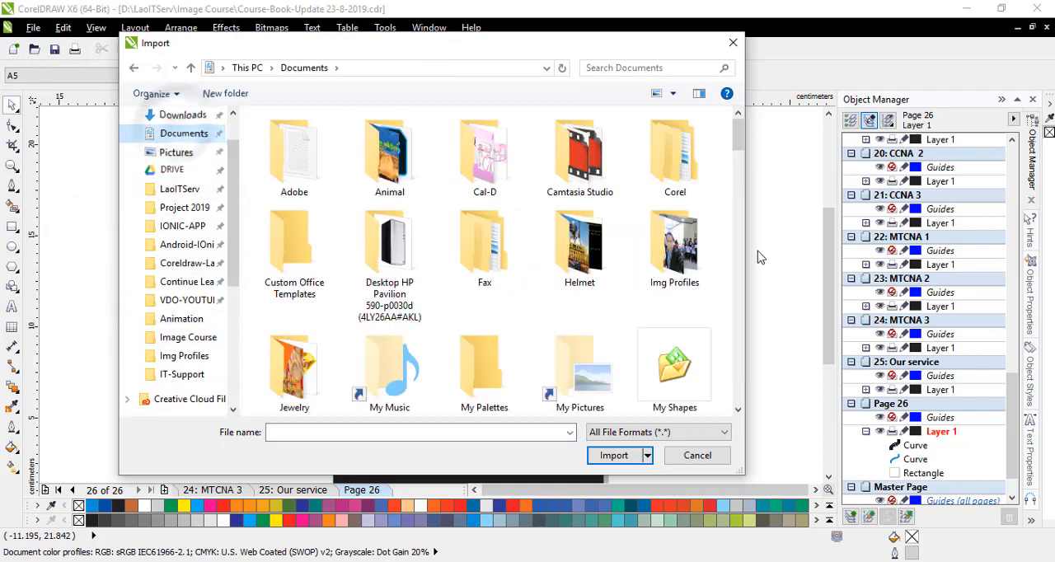
{"action": "double_click", "coordinate": [674, 243]}
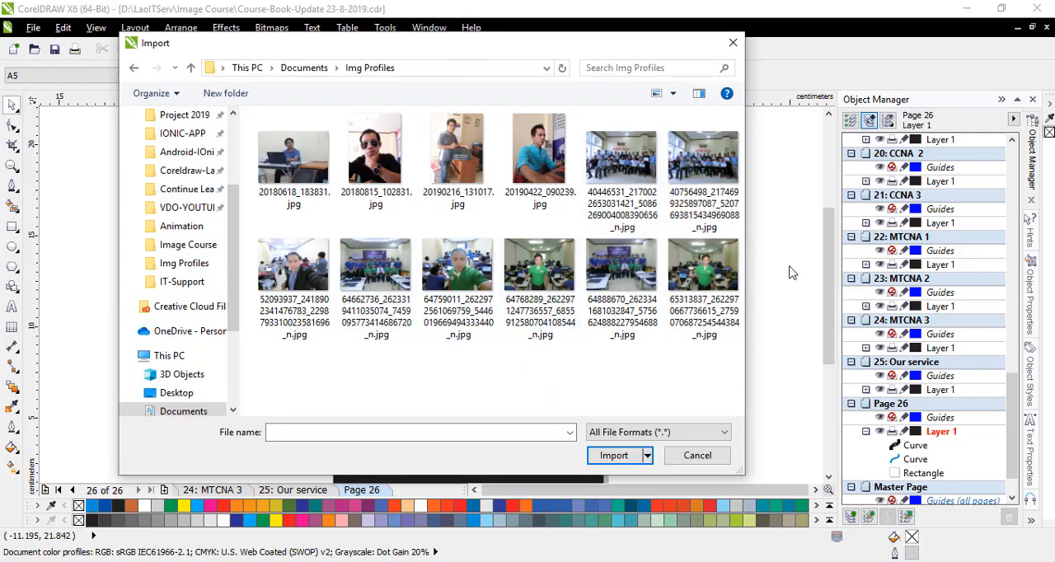
{"action": "double_click", "coordinate": [375, 265]}
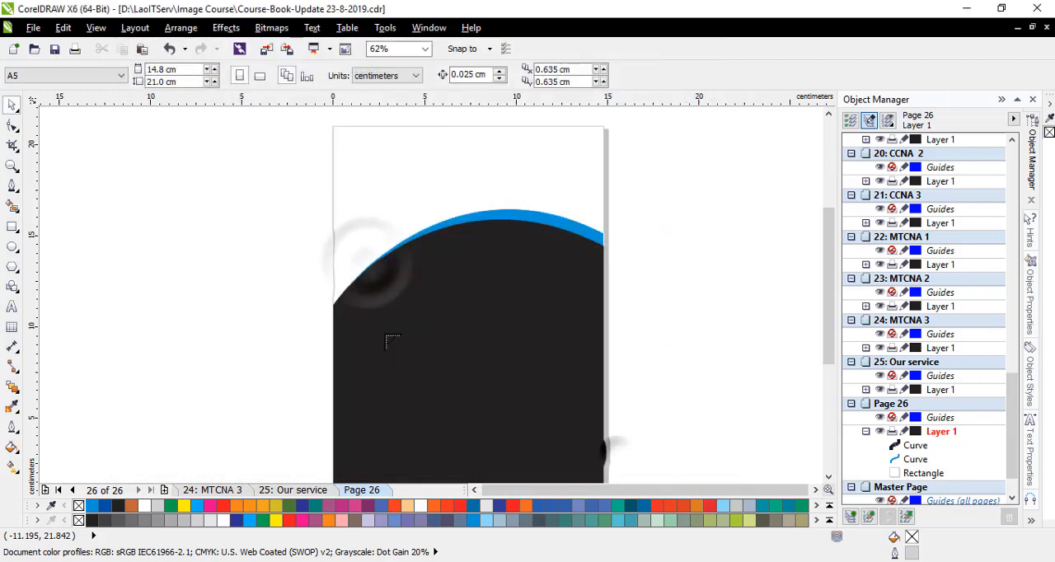
{"action": "left_click_drag", "start_coordinate": [322, 124], "coordinate": [606, 340]}
- Move the group photo toward the page's left side and PowerClip it inside the page-sized rectangle behind the arch shapes
{"action": "left_click_drag", "start_coordinate": [473, 223], "coordinate": [242, 287]}
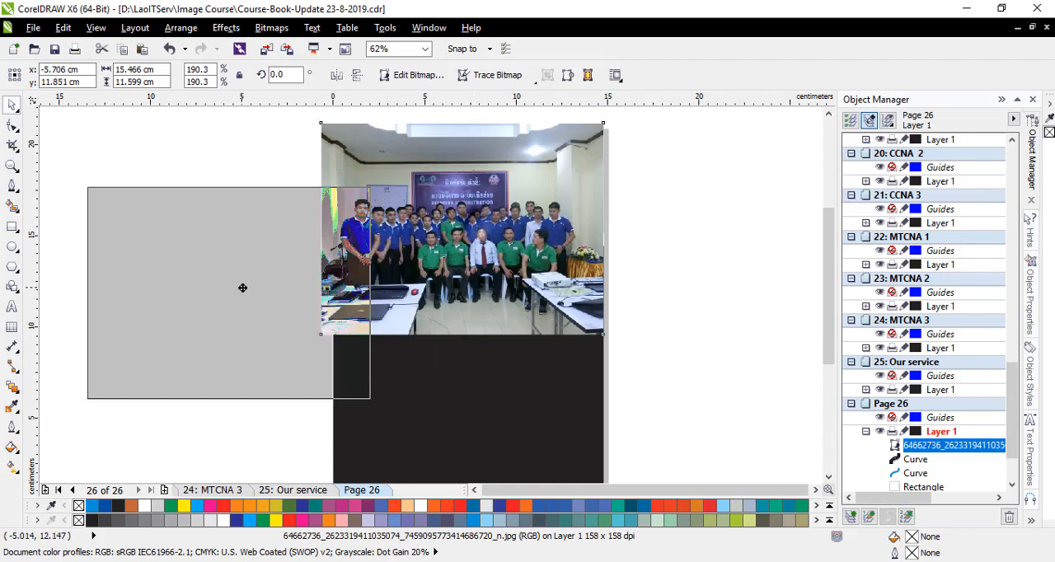
{"action": "right_click", "coordinate": [241, 288]}
{"action": "left_click", "coordinate": [283, 10]}
{"action": "left_click", "coordinate": [363, 249]}
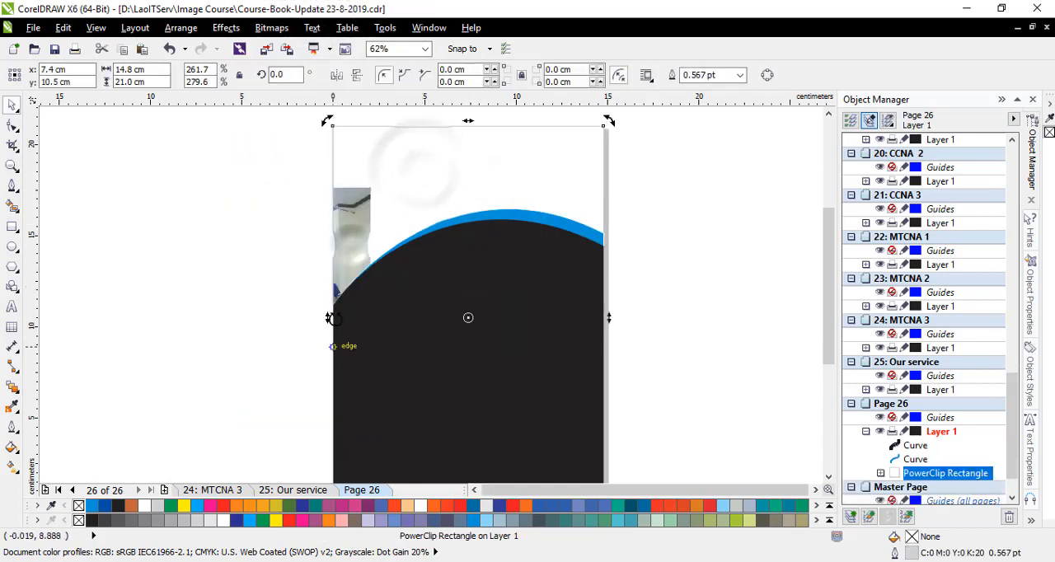
- Open the PowerClip contents, align the group photo with the page's upper-left corner and scale it to about 14.8 × 11.1 cm
{"action": "scroll", "coordinate": [394, 200], "scroll_direction": "down", "scroll_amount": 1}
{"action": "left_click", "coordinate": [398, 379]}
{"action": "left_click_drag", "start_coordinate": [284, 229], "coordinate": [409, 200]}
{"action": "scroll", "coordinate": [476, 197], "scroll_direction": "up", "scroll_amount": 1}
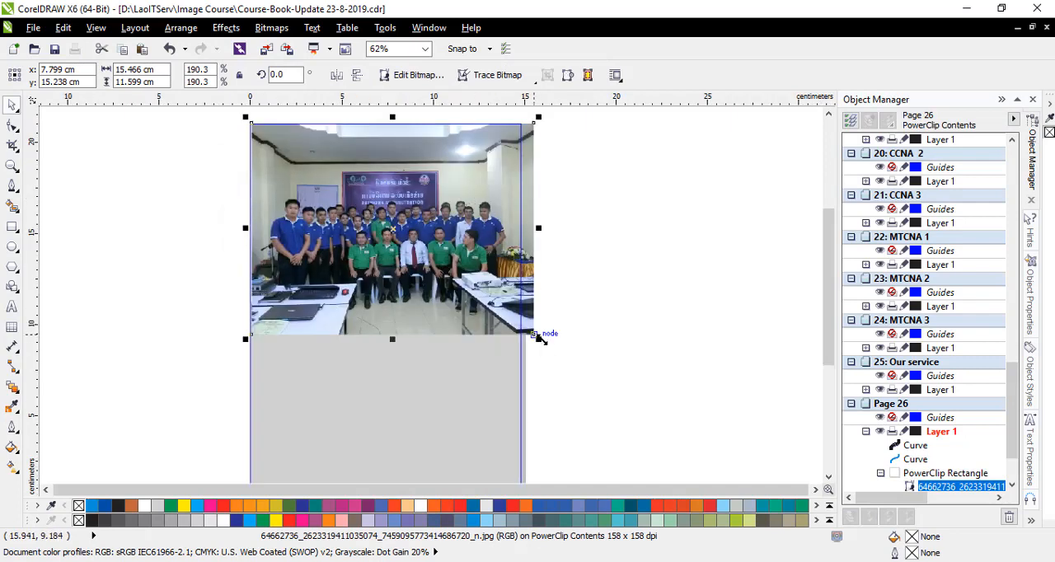
{"action": "left_click_drag", "start_coordinate": [538, 338], "coordinate": [526, 330]}
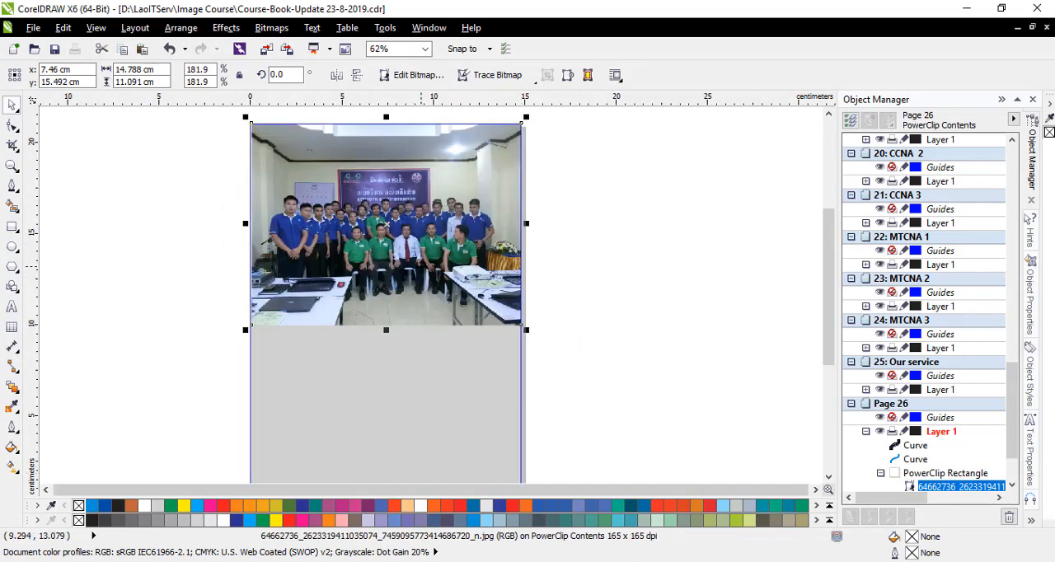
{"action": "key", "text": "Delete"}
{"action": "left_click", "coordinate": [33, 27]}
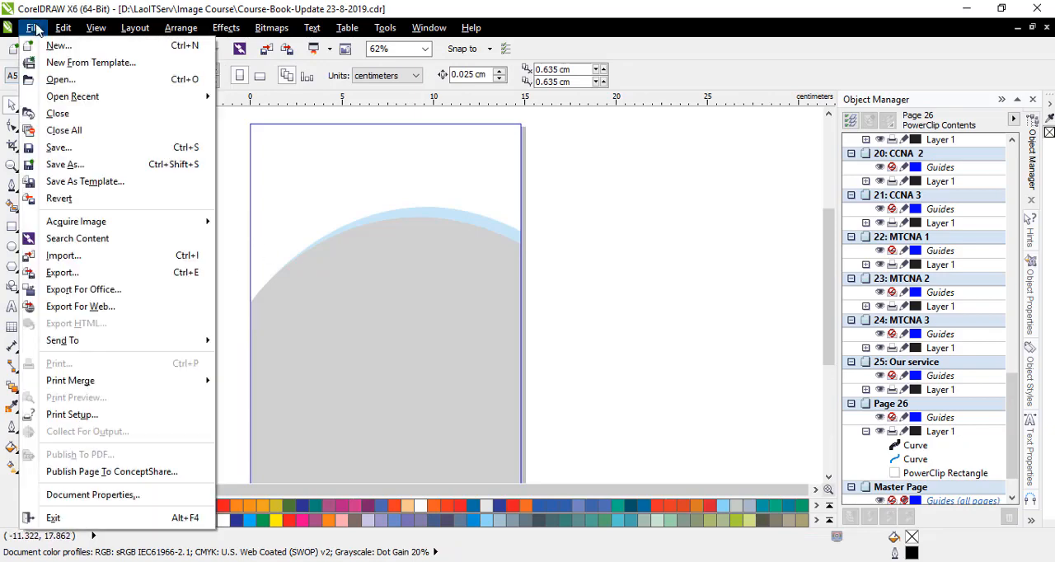
{"action": "left_click", "coordinate": [82, 258]}
{"action": "left_click", "coordinate": [621, 271]}
{"action": "left_click", "coordinate": [617, 454]}
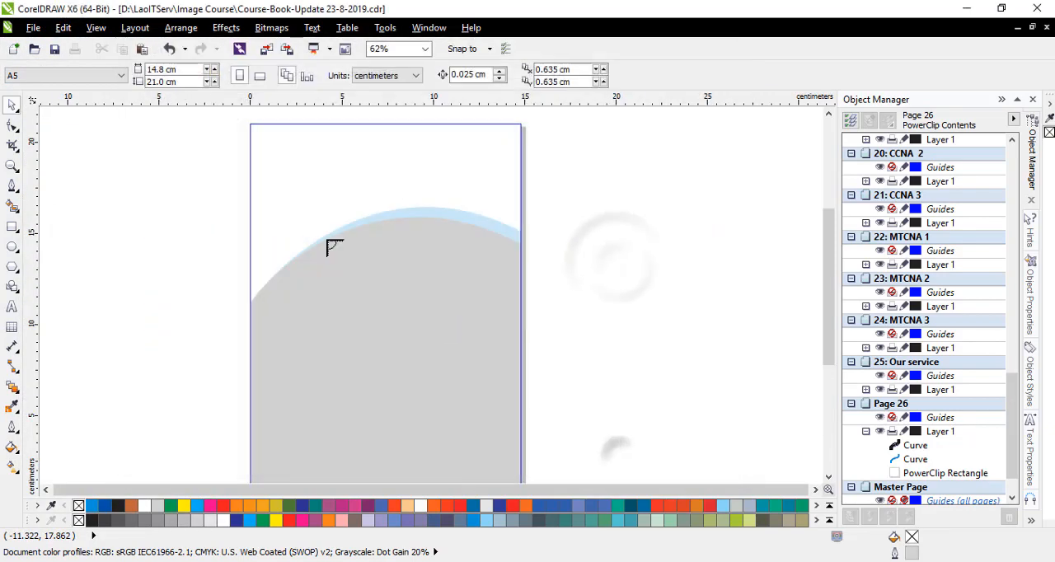
{"action": "left_click_drag", "start_coordinate": [251, 124], "coordinate": [513, 338]}
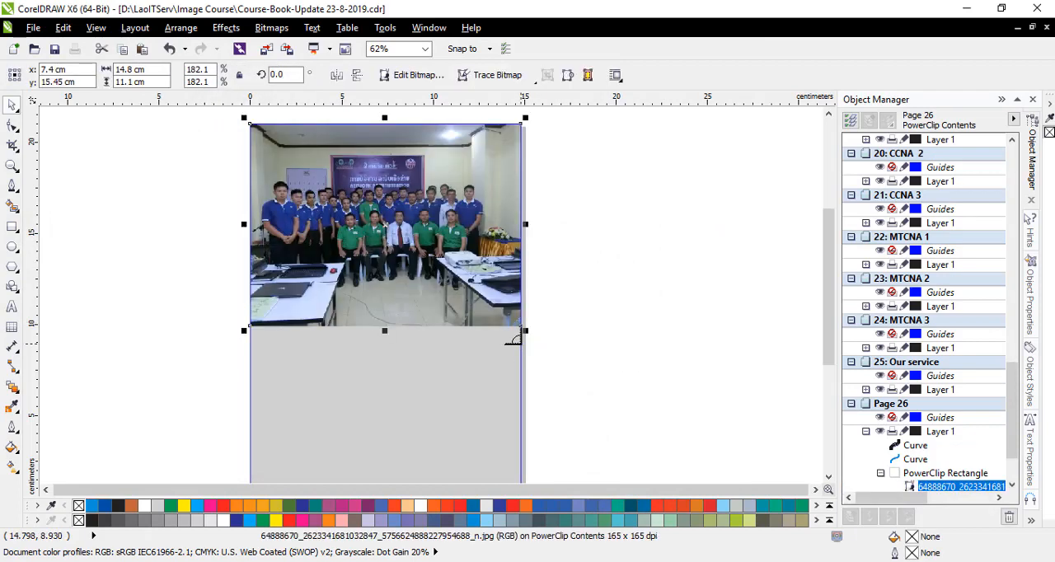
- Finish editing the PowerClip contents with the replacement group photo inside the page rectangle
{"action": "left_click", "coordinate": [603, 233]}
{"action": "scroll", "coordinate": [582, 218], "scroll_direction": "down", "scroll_amount": 1}
{"action": "left_click", "coordinate": [485, 380]}
{"action": "left_click", "coordinate": [637, 234]}
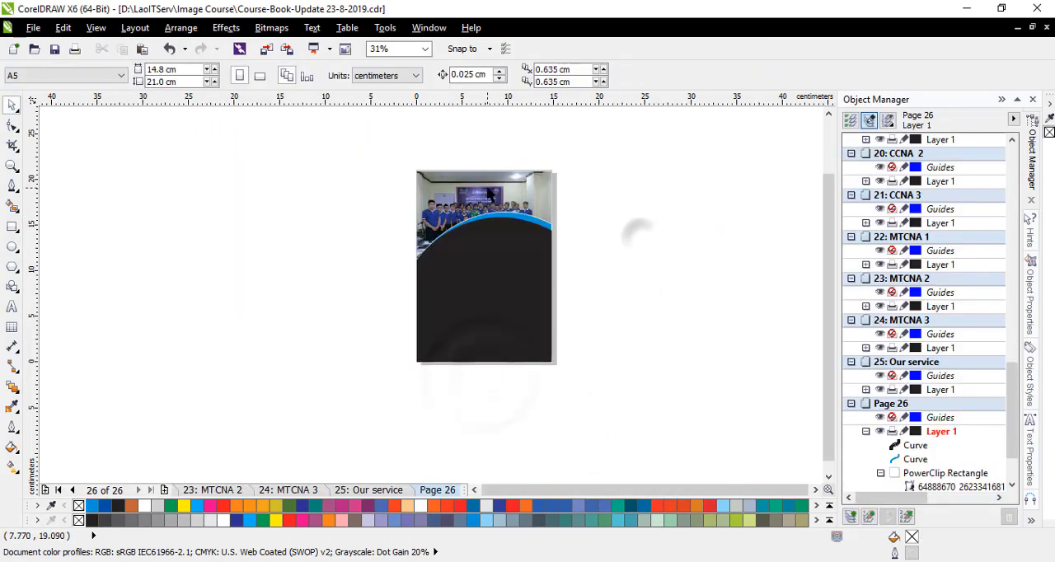
- Reopen the PowerClip contents and nudge the group photo upward until its centre is at about y 16.9 cm
{"action": "scroll", "coordinate": [495, 202], "scroll_direction": "up", "scroll_amount": 2}
{"action": "left_click", "coordinate": [494, 206]}
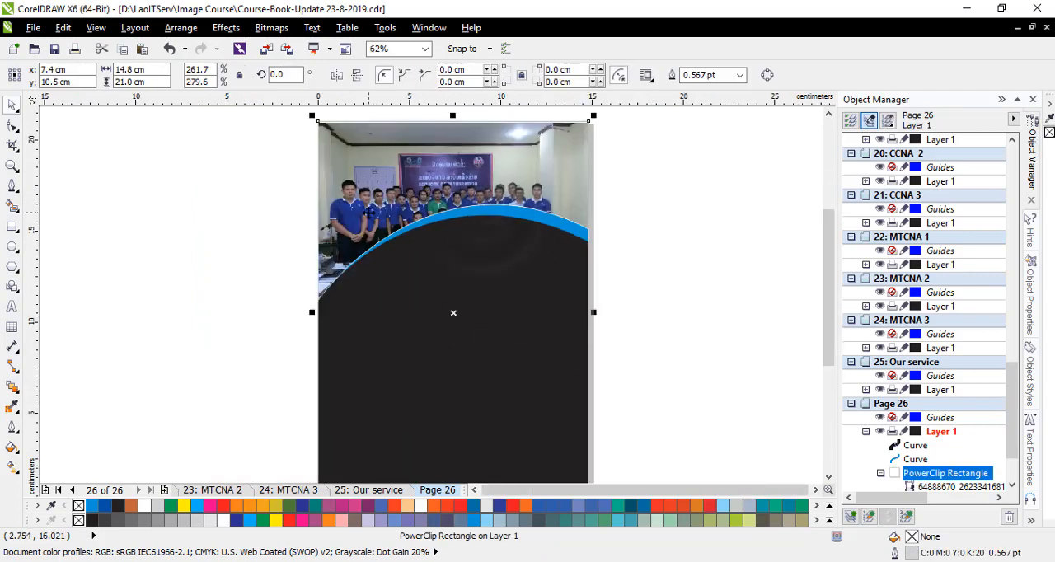
{"action": "scroll", "coordinate": [369, 213], "scroll_direction": "down", "scroll_amount": 1}
{"action": "left_click", "coordinate": [373, 380]}
{"action": "left_click", "coordinate": [424, 202]}
{"action": "scroll", "coordinate": [434, 210], "scroll_direction": "up", "scroll_amount": 1}
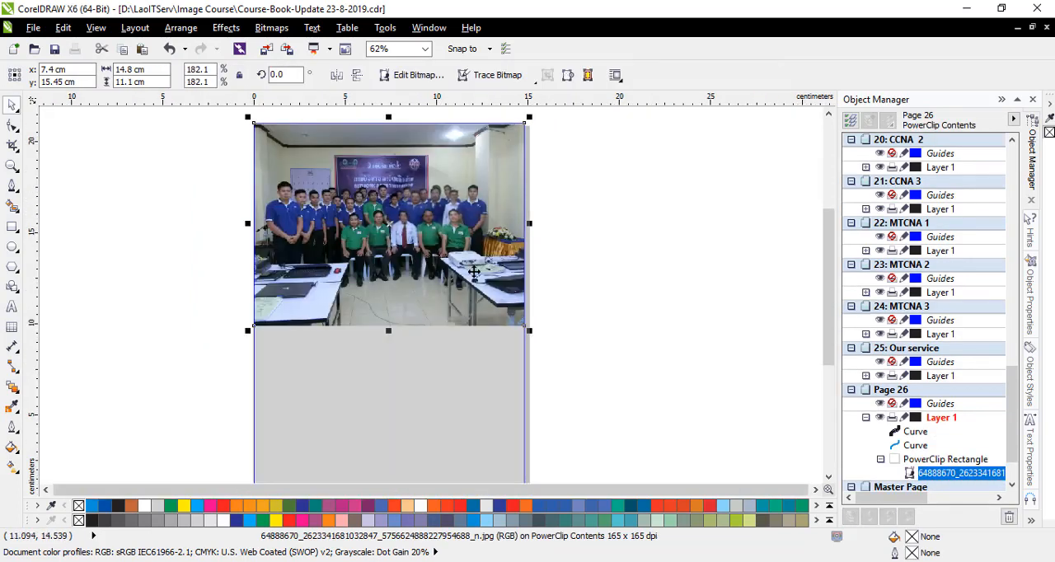
{"action": "key", "text": "Up"}
{"action": "key", "text": "Up"}
{"action": "key", "text": "Up"}
{"action": "key", "text": "Up"}
{"action": "key", "text": "Up"}
{"action": "key", "text": "Up"}
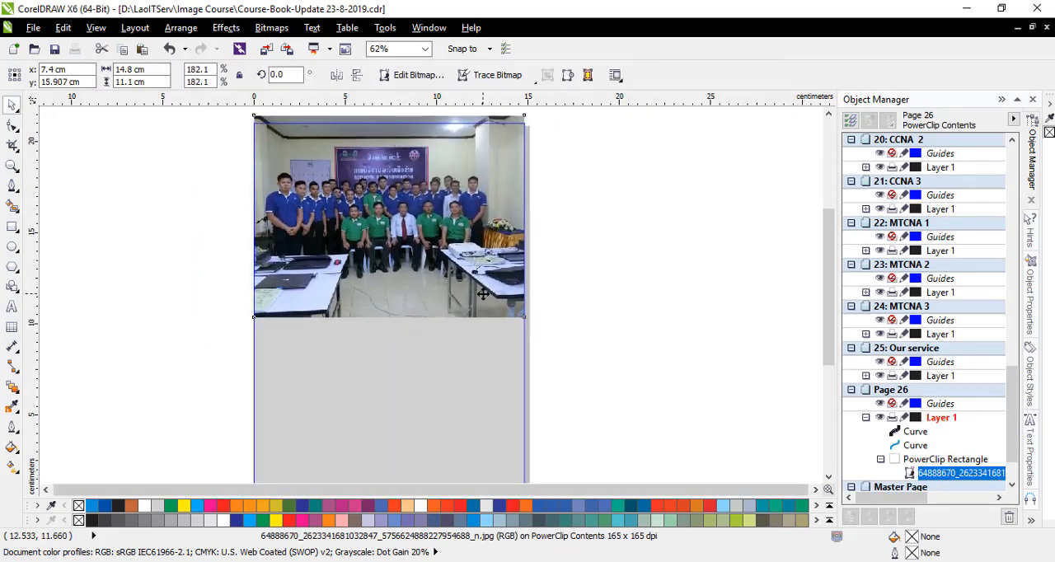
{"action": "key", "text": "Up"}
{"action": "key", "text": "Up"}
{"action": "key", "text": "Up"}
{"action": "key", "text": "Up"}
{"action": "key", "text": "Up"}
{"action": "key", "text": "Up"}
{"action": "key", "text": "Up"}
{"action": "key", "text": "Up"}
{"action": "key", "text": "Up"}
{"action": "key", "text": "Up"}
{"action": "key", "text": "Up"}
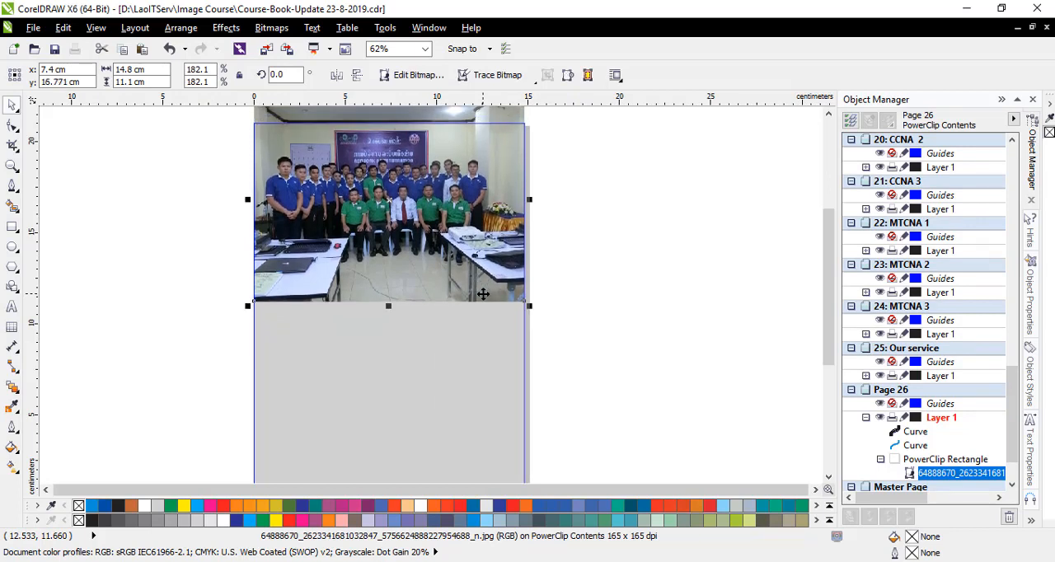
{"action": "key", "text": "Up"}
{"action": "key", "text": "Up"}
{"action": "key", "text": "Up"}
{"action": "key", "text": "Up"}
{"action": "key", "text": "Up"}
{"action": "key", "text": "Up"}
{"action": "key", "text": "Up"}
{"action": "key", "text": "Up"}
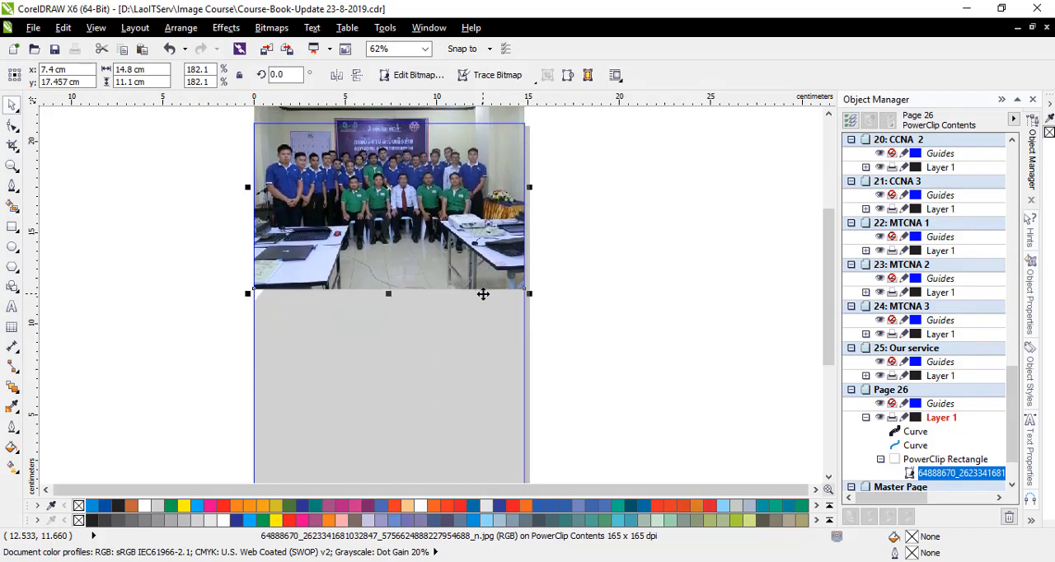
{"action": "key", "text": "Down"}
{"action": "key", "text": "Down"}
{"action": "key", "text": "Down"}
{"action": "key", "text": "Down"}
{"action": "key", "text": "Down"}
{"action": "key", "text": "Down"}
{"action": "key", "text": "Down"}
{"action": "key", "text": "Down"}
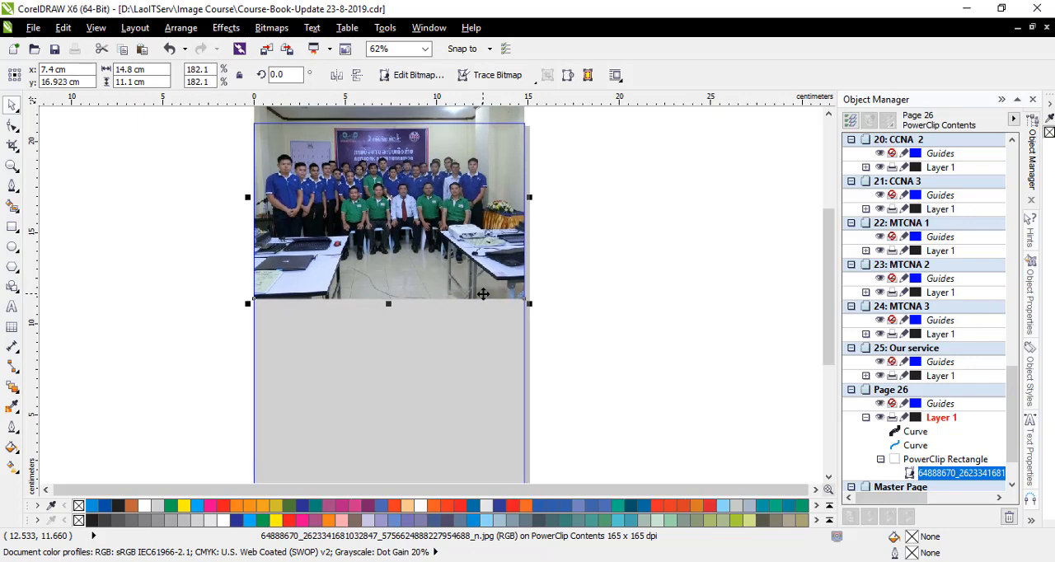
- Close the PowerClip contents to apply the raised photo position behind the arch
{"action": "left_click", "coordinate": [611, 246]}
{"action": "scroll", "coordinate": [452, 236], "scroll_direction": "down", "scroll_amount": 1}
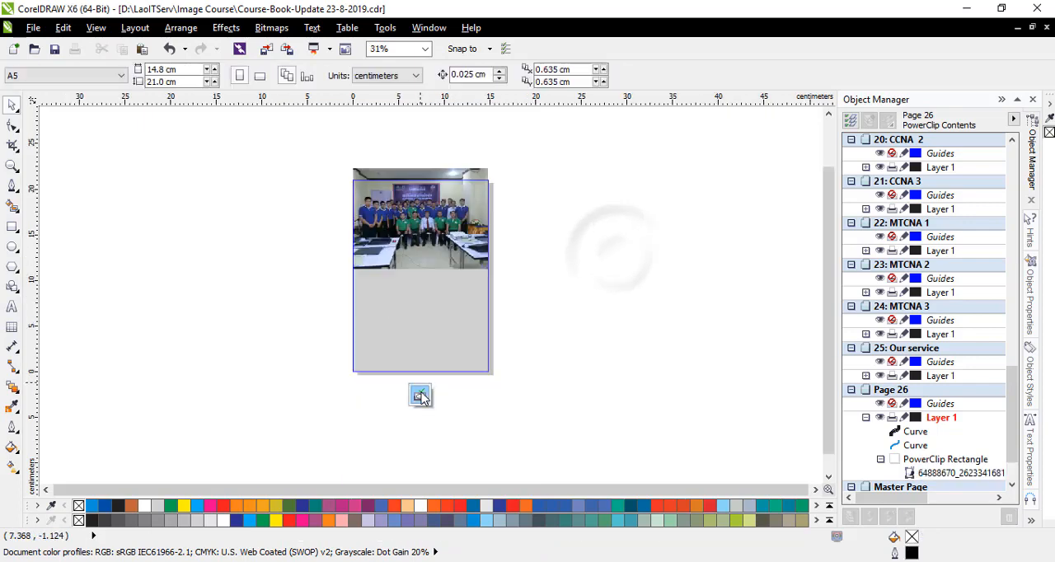
{"action": "left_click", "coordinate": [421, 392]}
{"action": "left_click", "coordinate": [530, 210]}
- Examine at page size and close up how the group photo sits against the blue band and black arch
{"action": "left_click", "coordinate": [425, 50]}
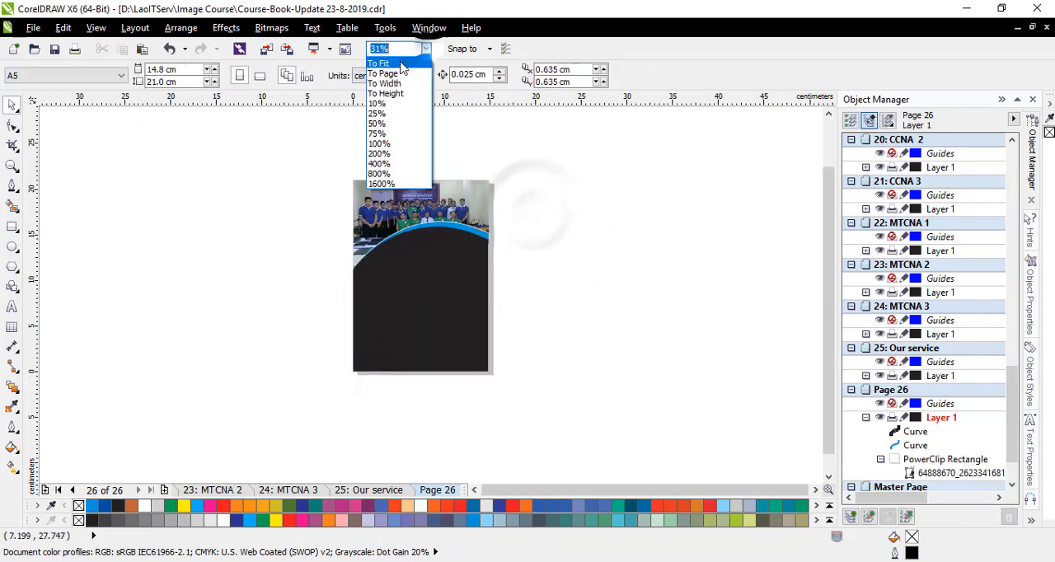
{"action": "left_click", "coordinate": [401, 72]}
{"action": "scroll", "coordinate": [420, 132], "scroll_direction": "up", "scroll_amount": 2}
{"action": "scroll", "coordinate": [420, 135], "scroll_direction": "down", "scroll_amount": 1}
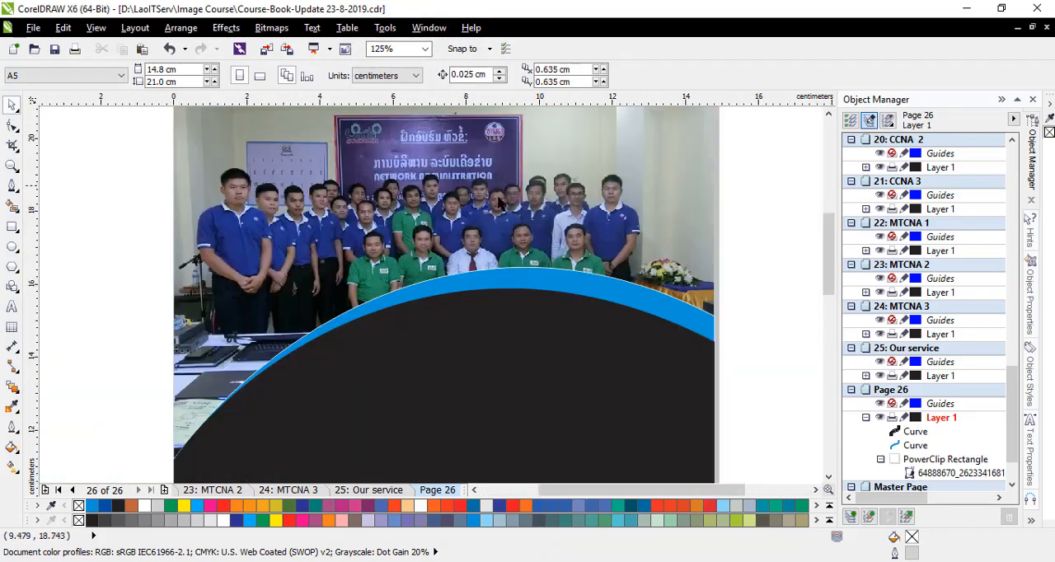
{"action": "scroll", "coordinate": [488, 201], "scroll_direction": "up", "scroll_amount": 1}
{"action": "scroll", "coordinate": [457, 183], "scroll_direction": "down", "scroll_amount": 2}
{"action": "scroll", "coordinate": [552, 147], "scroll_direction": "up", "scroll_amount": 1}
{"action": "scroll", "coordinate": [426, 172], "scroll_direction": "down", "scroll_amount": 1}
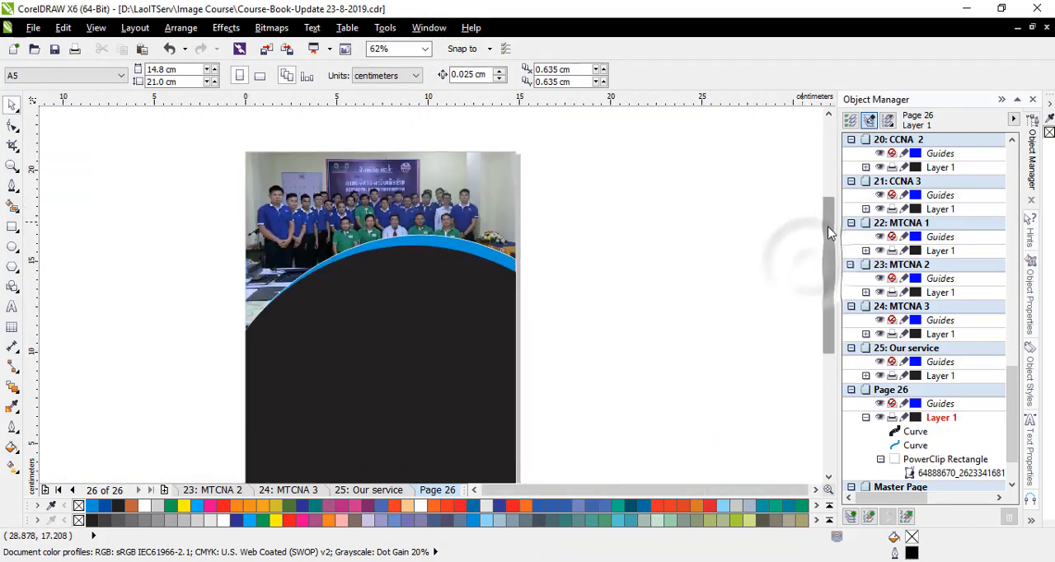
- Add a horizontal guideline across the black arch at about y 12 cm
{"action": "left_click_drag", "start_coordinate": [829, 233], "coordinate": [829, 245]}
{"action": "left_click_drag", "start_coordinate": [340, 99], "coordinate": [366, 290]}
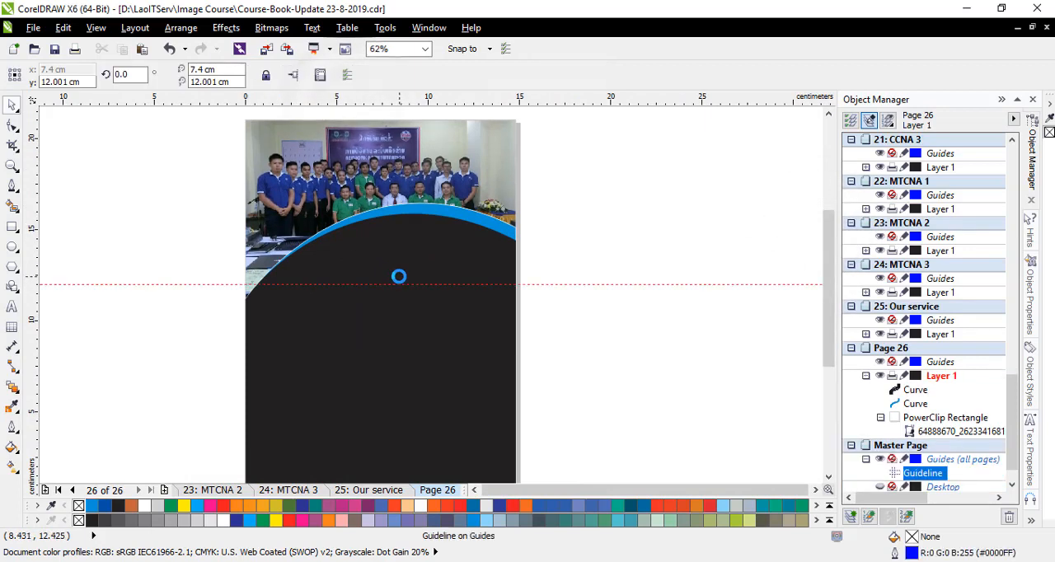
{"action": "scroll", "coordinate": [387, 262], "scroll_direction": "up", "scroll_amount": 1}
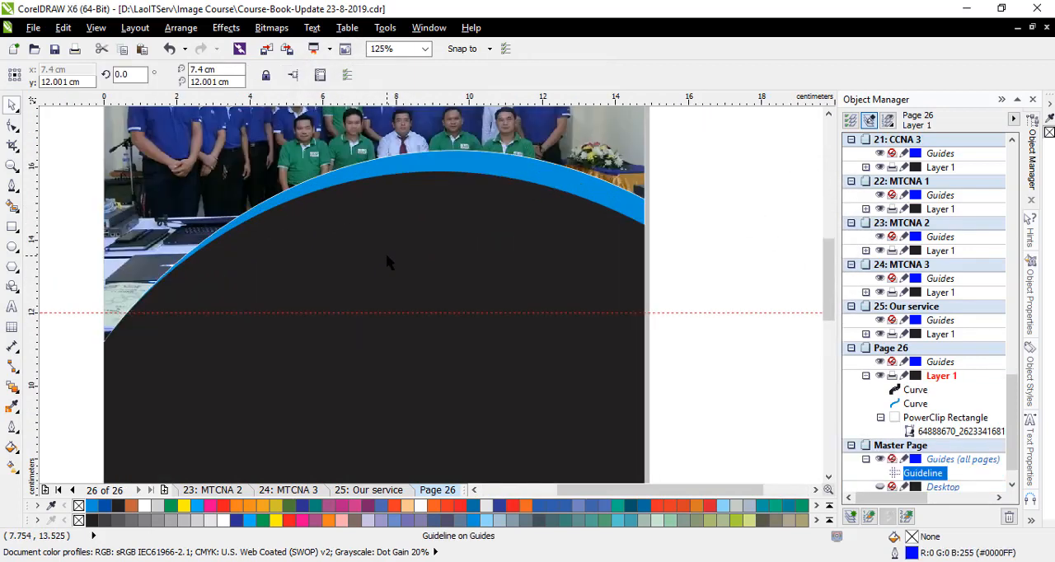
- Add the artistic text OUR TEAM in white 24 pt Arial on the black arch, above the guideline
{"action": "key", "text": "F8"}
{"action": "left_click", "coordinate": [327, 287]}
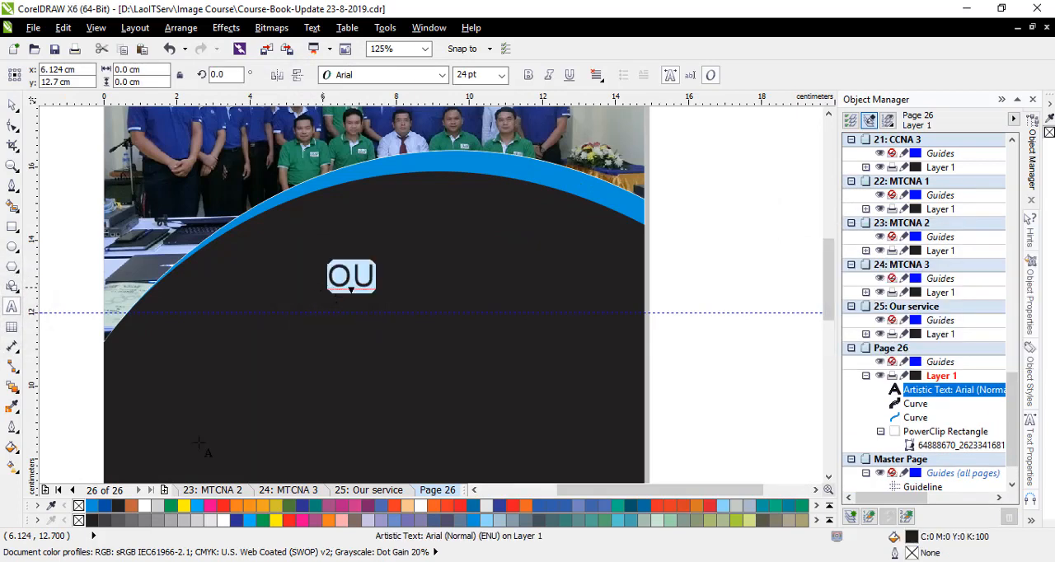
{"action": "type", "text": "OU"}
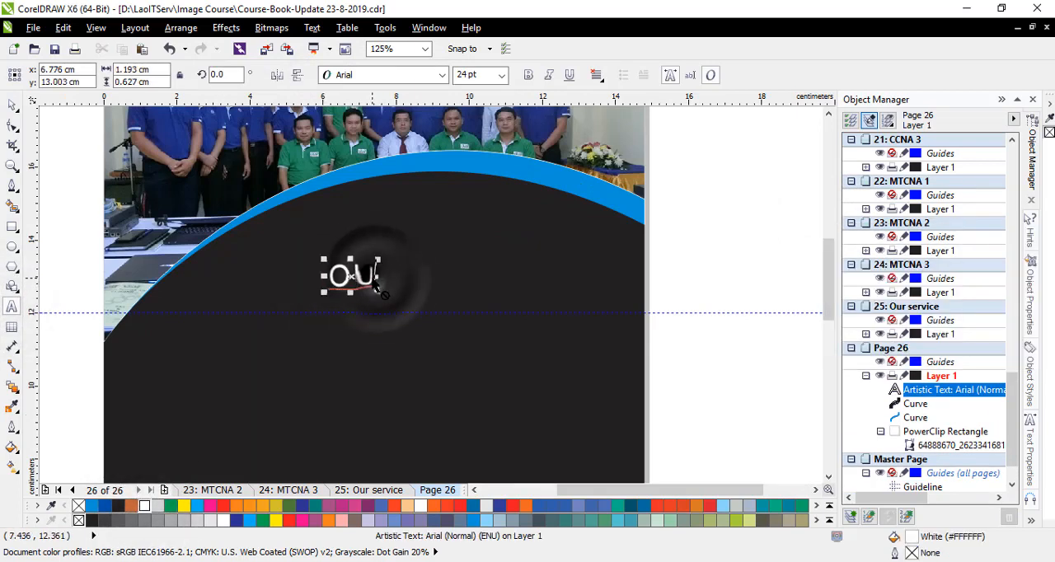
{"action": "type", "text": "r"}
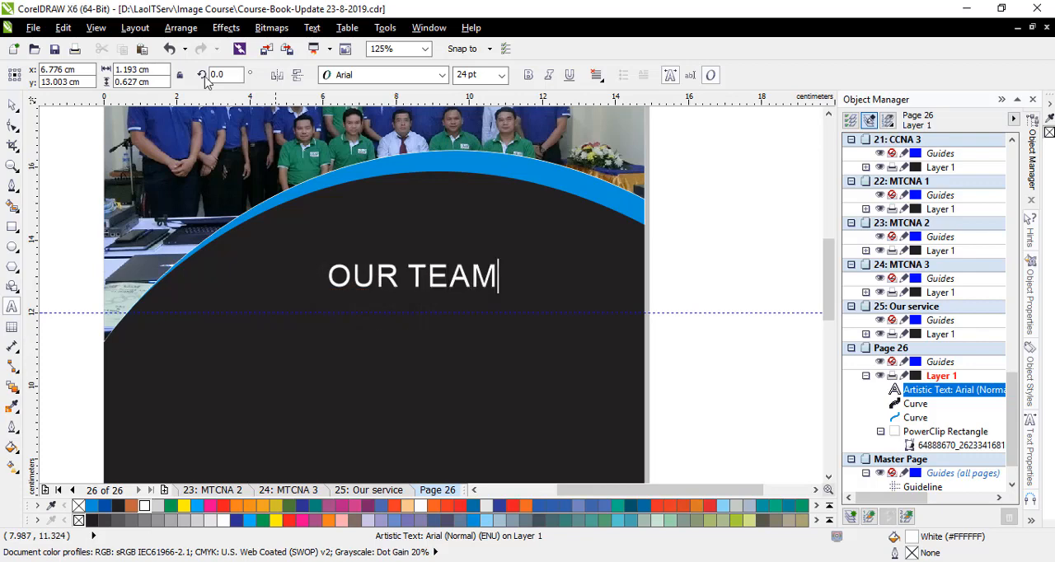
- Duplicate the OUR TEAM text just above the original and replace the copy's wording with ທີ່ມ ອາຈານສອນ
{"action": "left_click_drag", "start_coordinate": [411, 276], "coordinate": [360, 254]}
{"action": "right_click", "coordinate": [359, 254]}
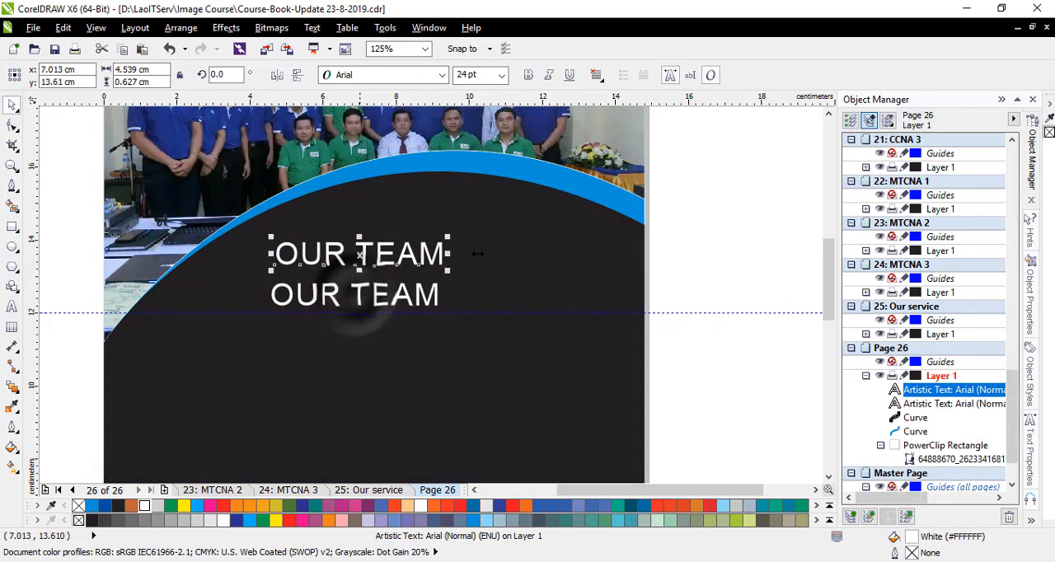
{"action": "left_click", "coordinate": [342, 257]}
{"action": "key", "text": "ctrl+a"}
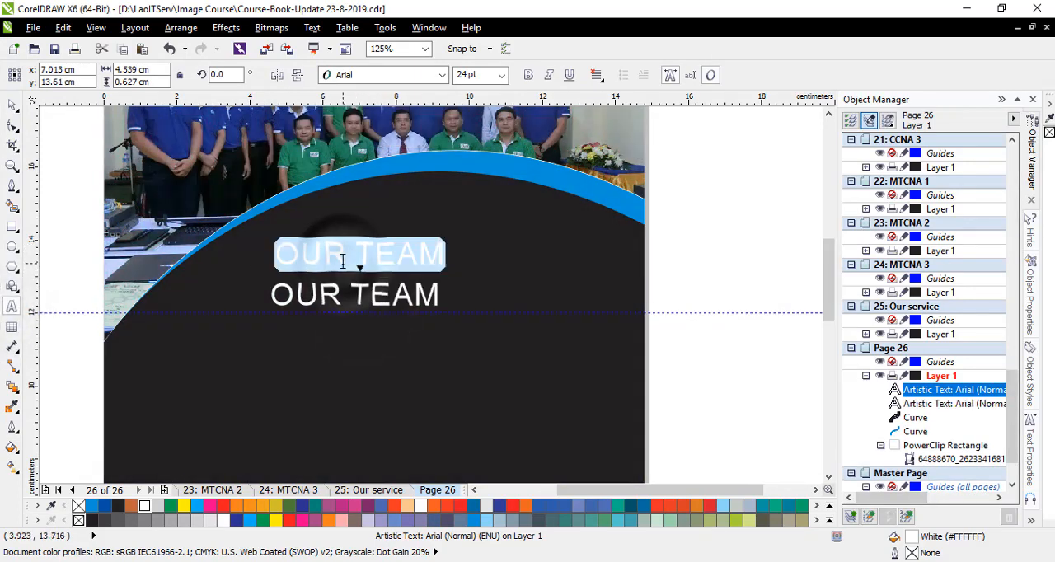
{"action": "key", "text": "super+space"}
{"action": "type", "text": "ທີ"}
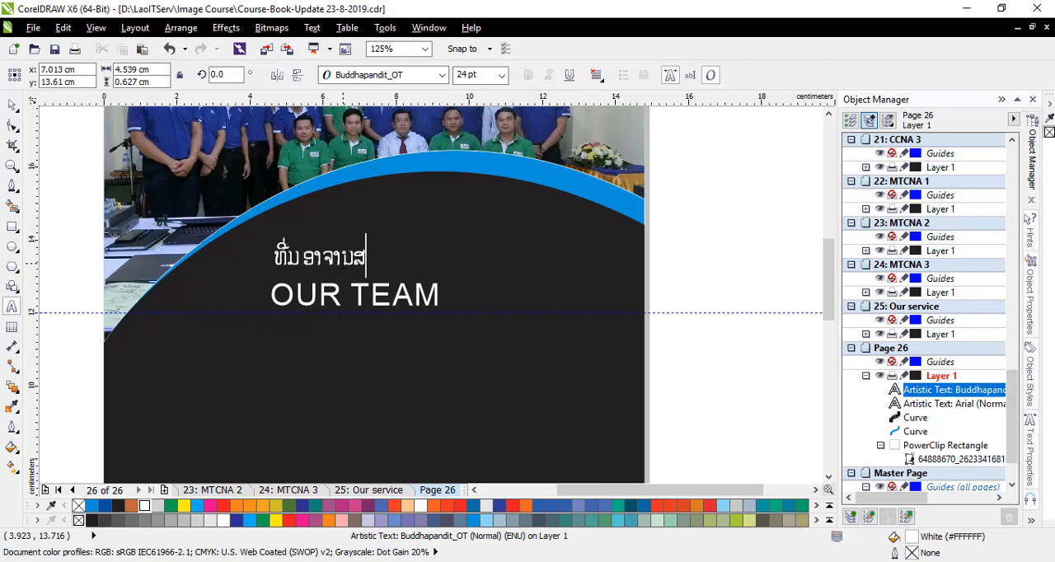
- Set the Lao heading's font to Noto Sans Lao UI ExtBd (ExtraBold) and enlarge it to about 33.3 pt
{"action": "key", "text": "ctrl+a"}
{"action": "left_click", "coordinate": [441, 76]}
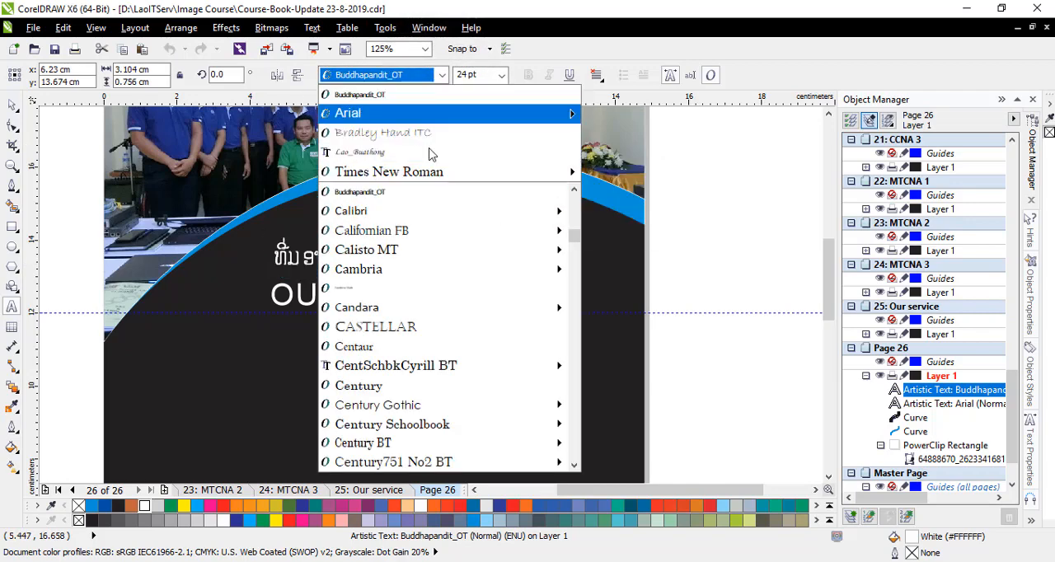
{"action": "scroll", "coordinate": [462, 277], "scroll_direction": "down", "scroll_amount": 10}
{"action": "scroll", "coordinate": [434, 339], "scroll_direction": "down", "scroll_amount": 15}
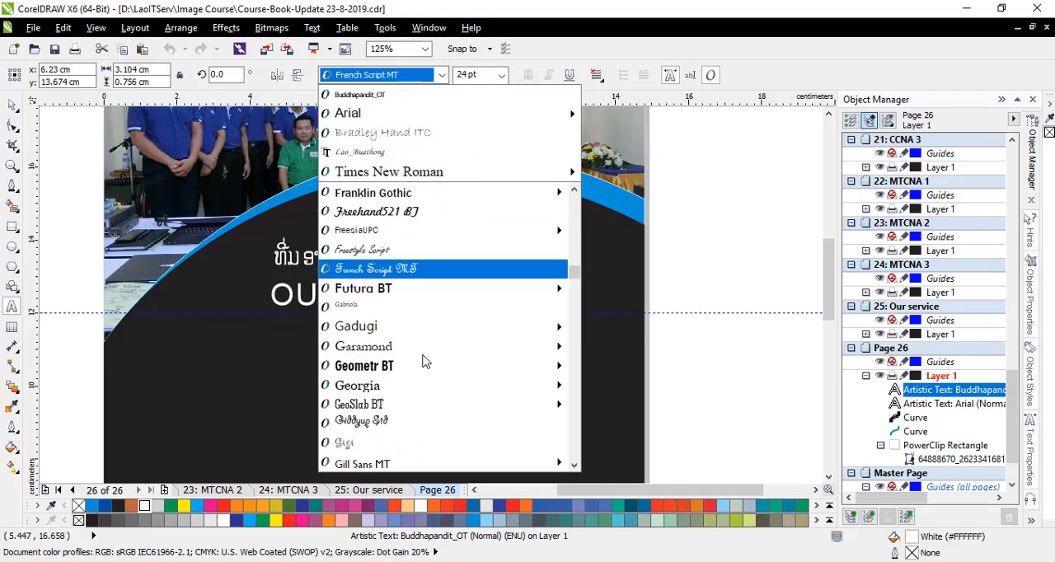
{"action": "scroll", "coordinate": [398, 309], "scroll_direction": "down", "scroll_amount": 8}
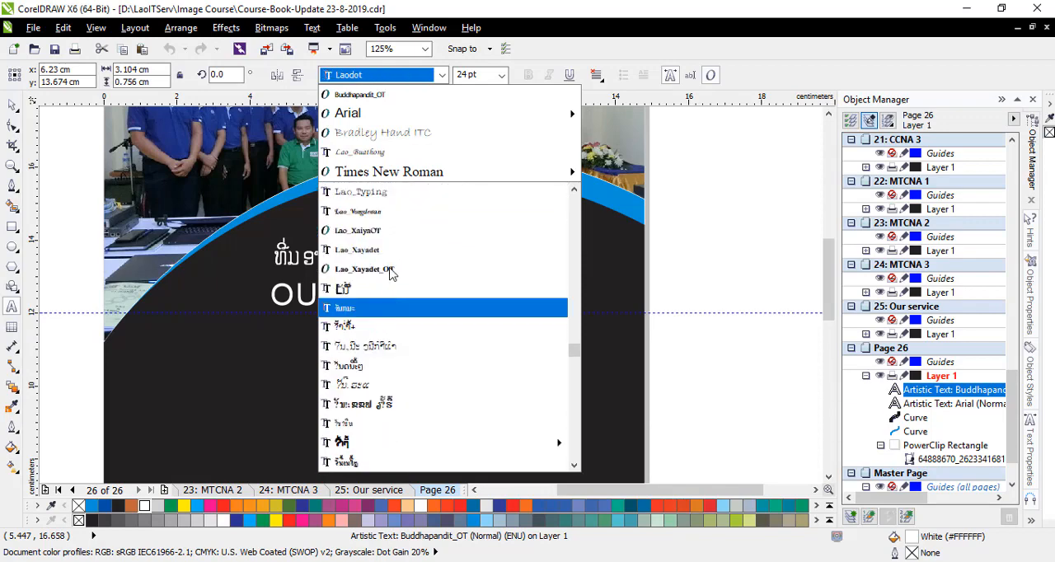
{"action": "scroll", "coordinate": [416, 412], "scroll_direction": "down", "scroll_amount": 12}
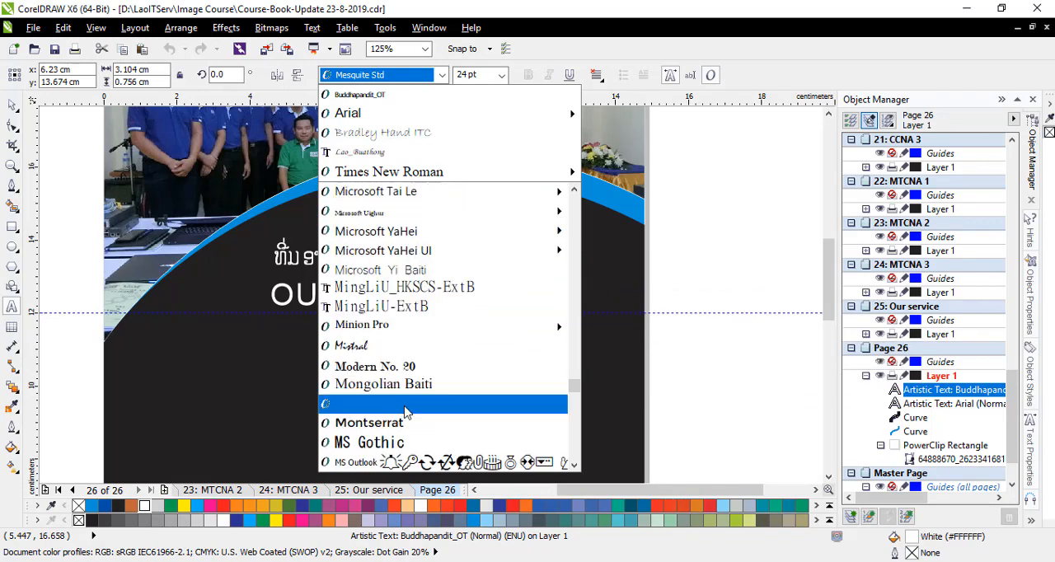
{"action": "mouse_move", "coordinate": [409, 270]}
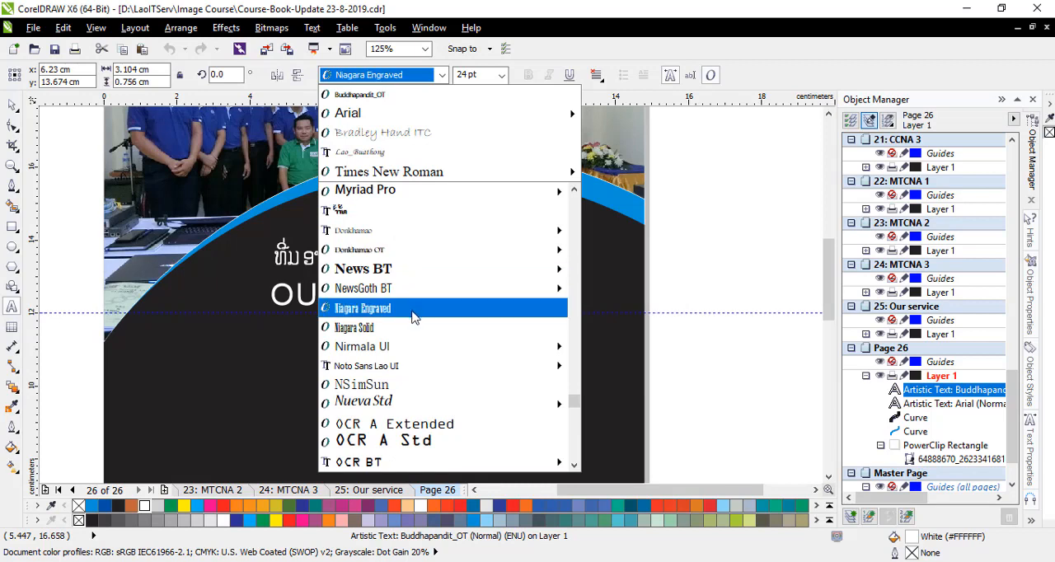
{"action": "mouse_move", "coordinate": [430, 368]}
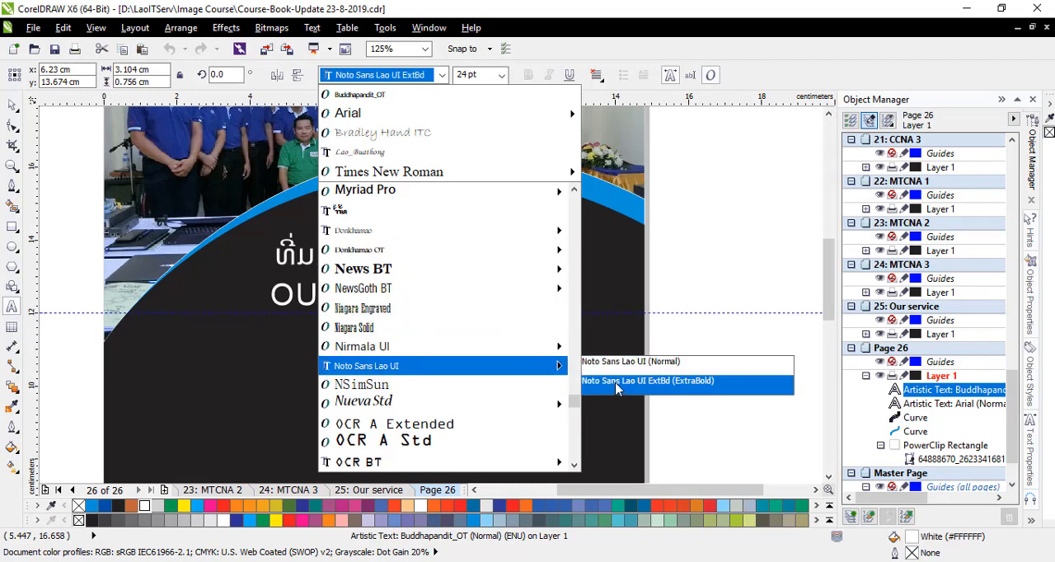
{"action": "left_click", "coordinate": [617, 380]}
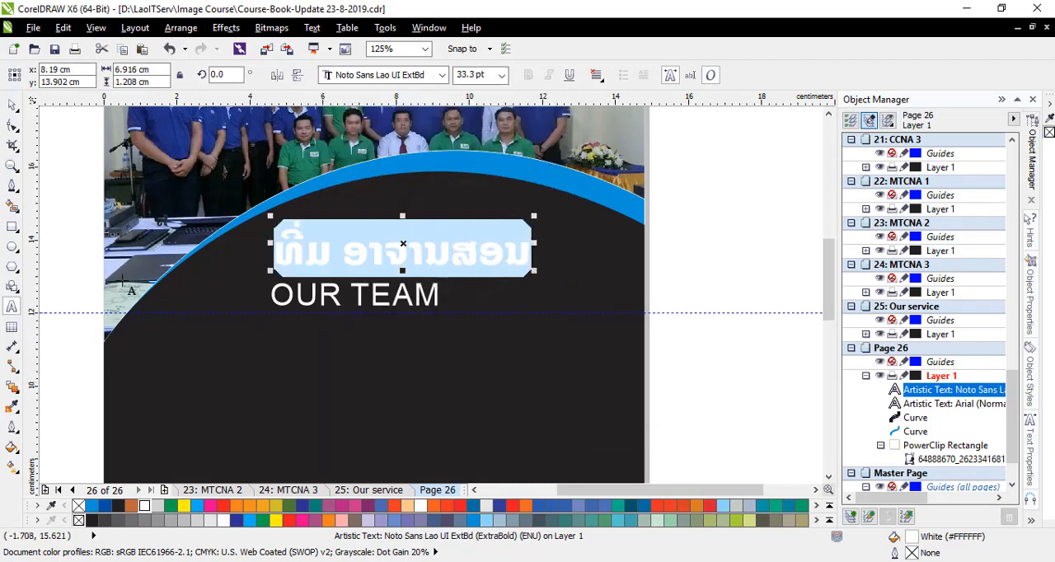
- Set the OUR TEAM text's font to Times New Roman Bold
{"action": "left_click", "coordinate": [339, 299]}
{"action": "key", "text": "ctrl+a"}
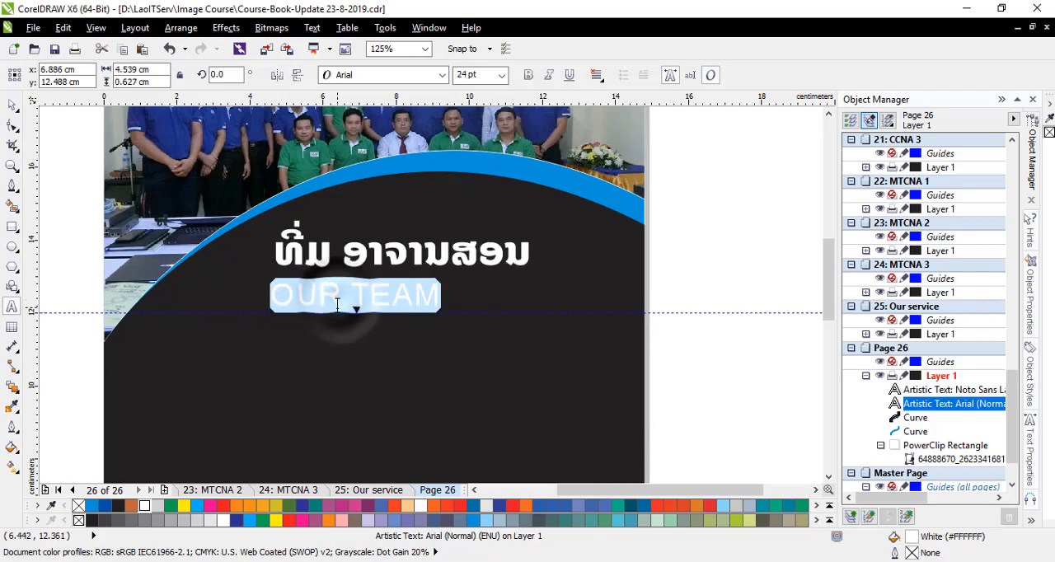
{"action": "left_click", "coordinate": [443, 75]}
{"action": "mouse_move", "coordinate": [477, 120]}
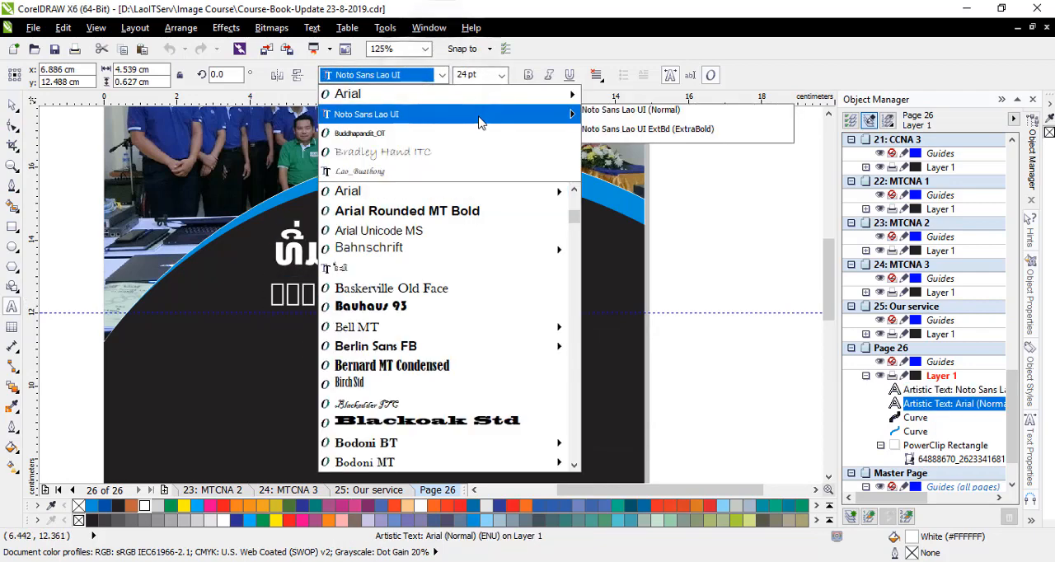
{"action": "mouse_move", "coordinate": [427, 94]}
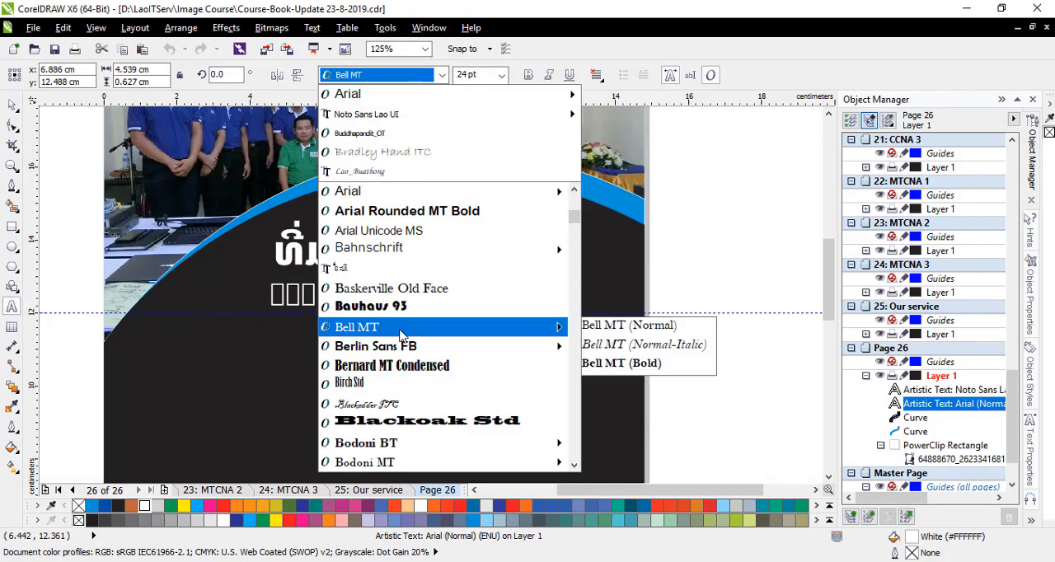
{"action": "scroll", "coordinate": [405, 332], "scroll_direction": "down", "scroll_amount": 7}
{"action": "type", "text": "Tahoma"}
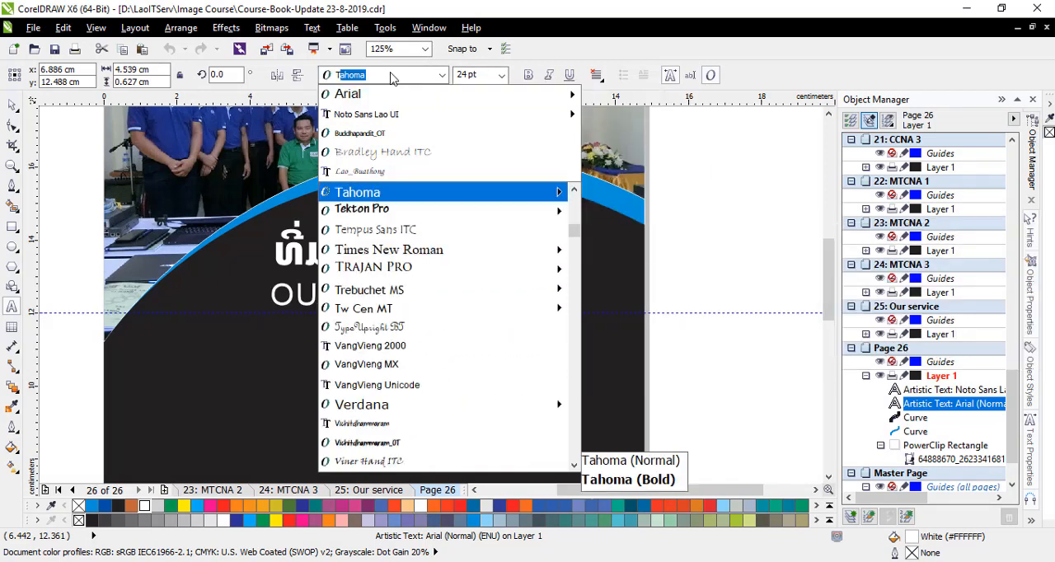
{"action": "key", "text": "Down"}
{"action": "key", "text": "Down"}
{"action": "key", "text": "Down"}
{"action": "key", "text": "Return"}
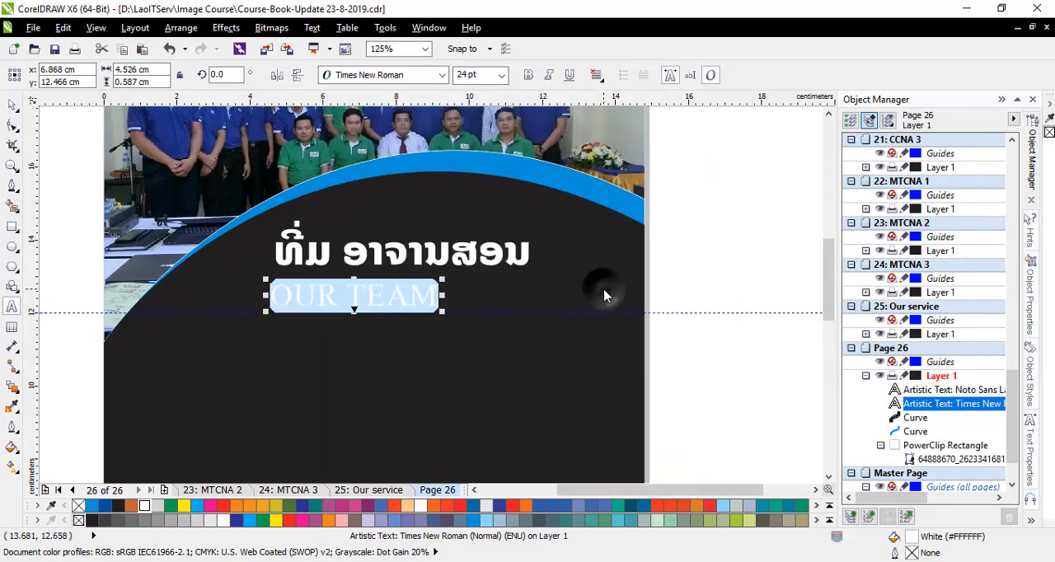
{"action": "left_click", "coordinate": [443, 76]}
{"action": "mouse_move", "coordinate": [546, 250]}
{"action": "left_click", "coordinate": [653, 290]}
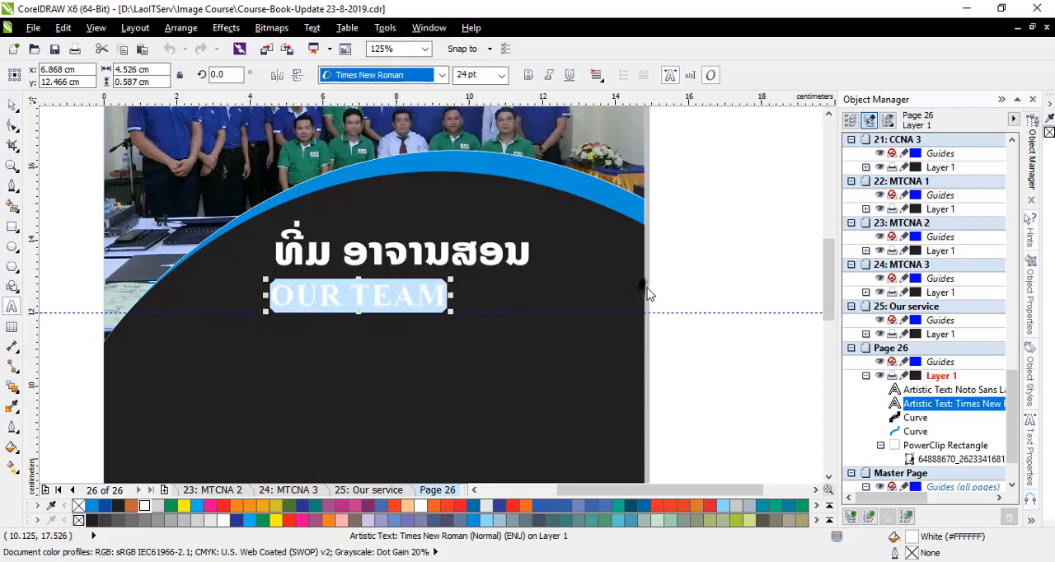
- Enlarge OUR TEAM to about 24.2 pt and line up its right end with the Lao heading at a vertical guideline, x about 11.66 cm
{"action": "left_click", "coordinate": [13, 104]}
{"action": "mouse_move", "coordinate": [452, 280]}
{"action": "left_mouse_down"}
{"action": "mouse_move", "coordinate": [496, 277]}
{"action": "mouse_move", "coordinate": [462, 284]}
{"action": "left_mouse_up"}
{"action": "scroll", "coordinate": [357, 295], "scroll_direction": "up", "scroll_amount": 1}
{"action": "left_click_drag", "start_coordinate": [363, 297], "coordinate": [530, 307]}
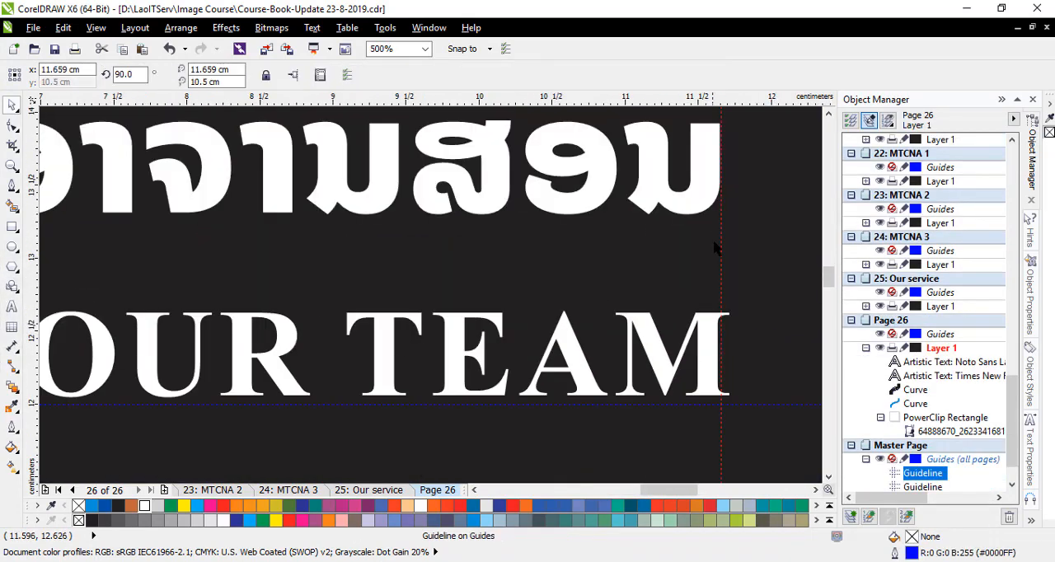
{"action": "scroll", "coordinate": [716, 235], "scroll_direction": "down", "scroll_amount": 5}
{"action": "left_click_drag", "start_coordinate": [831, 295], "coordinate": [829, 277]}
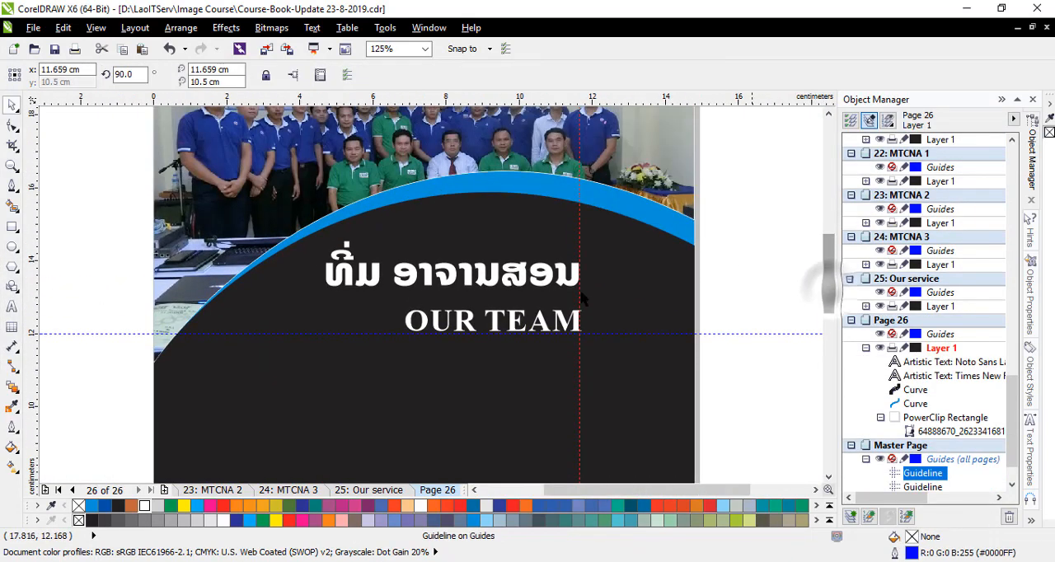
- Nudge both headings slightly upward and move the horizontal guideline to y about 12.21 cm, just beneath OUR TEAM
{"action": "left_click_drag", "start_coordinate": [483, 278], "coordinate": [485, 268]}
{"action": "left_click", "coordinate": [491, 321]}
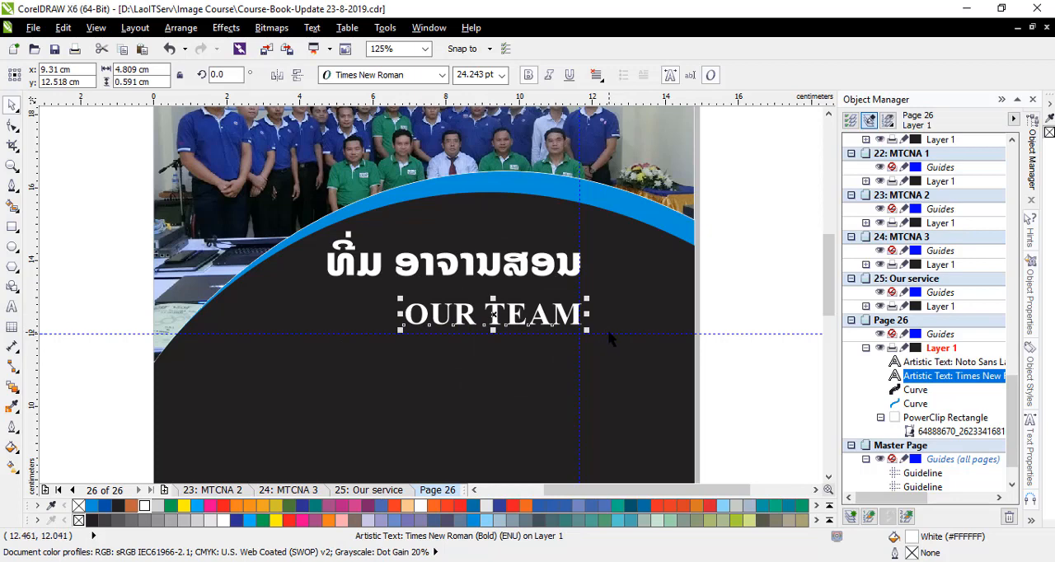
{"action": "left_click_drag", "start_coordinate": [607, 334], "coordinate": [609, 325]}
{"action": "left_click_drag", "start_coordinate": [829, 260], "coordinate": [819, 292]}
{"action": "scroll", "coordinate": [516, 219], "scroll_direction": "down", "scroll_amount": 1}
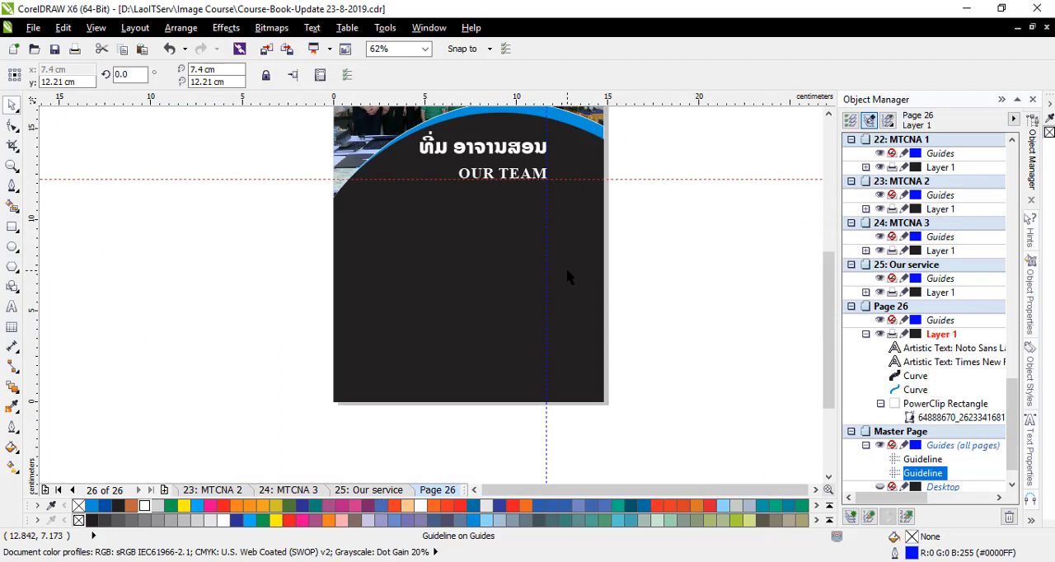
- Draw an unfilled six-sided polygon about 2.59 by 2.82 cm on the black area, below and left of the headings
{"action": "scroll", "coordinate": [441, 171], "scroll_direction": "up", "scroll_amount": 1}
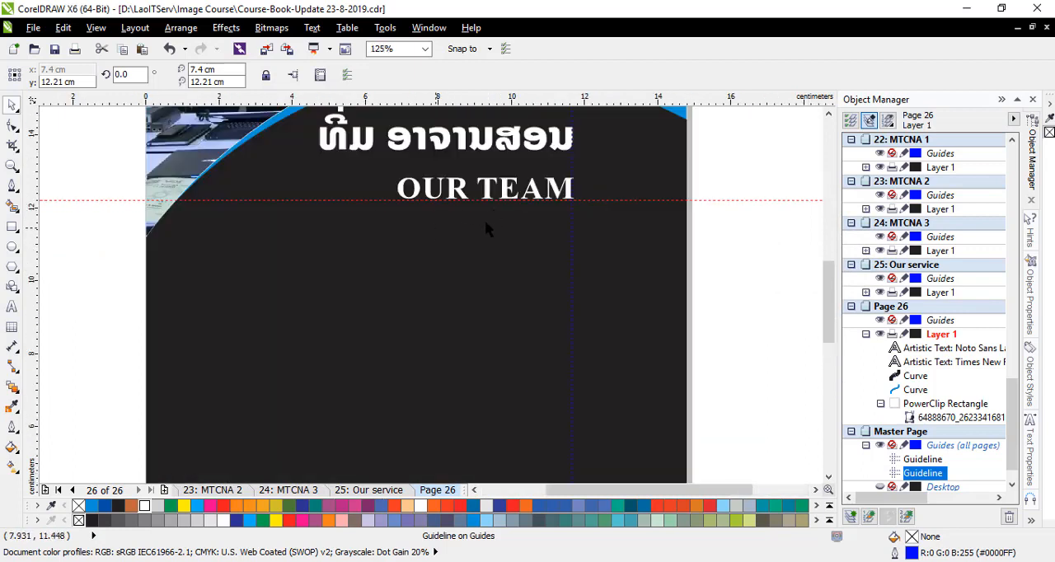
{"action": "left_click", "coordinate": [11, 285]}
{"action": "left_click_drag", "start_coordinate": [241, 251], "coordinate": [328, 330]}
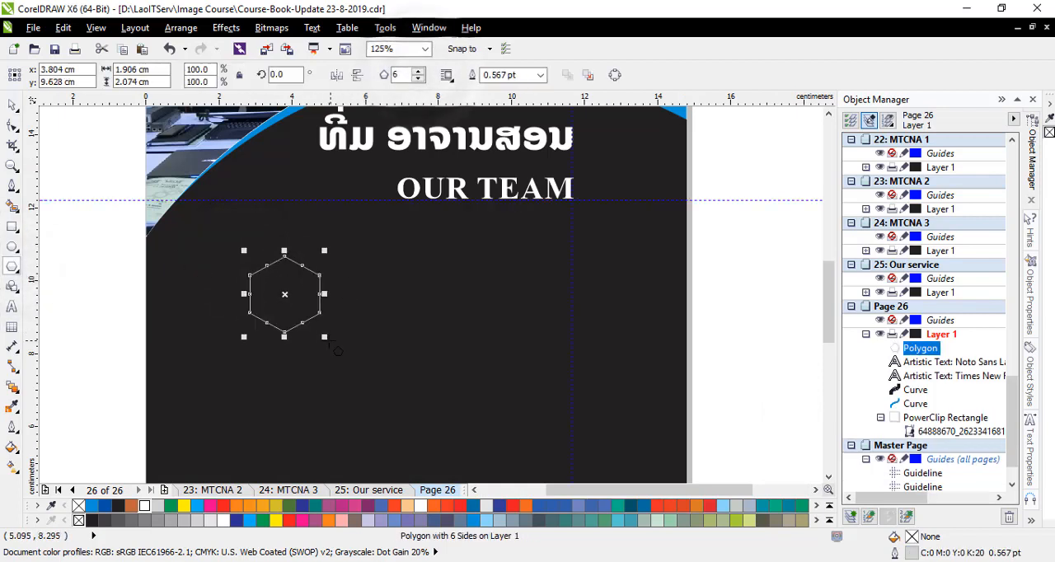
{"action": "left_click_drag", "start_coordinate": [359, 363], "coordinate": [358, 365]}
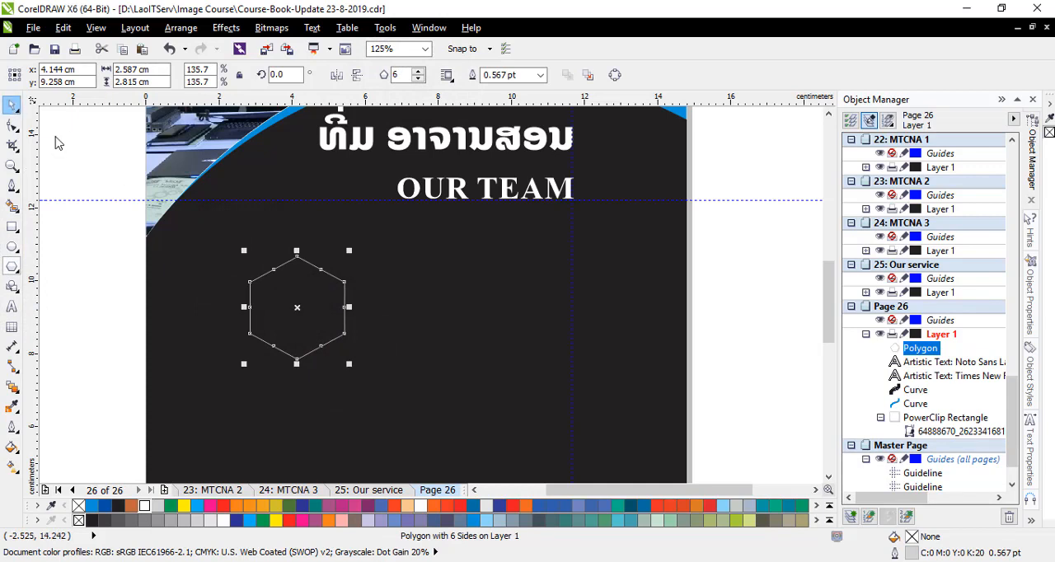
{"action": "left_click", "coordinate": [115, 265]}
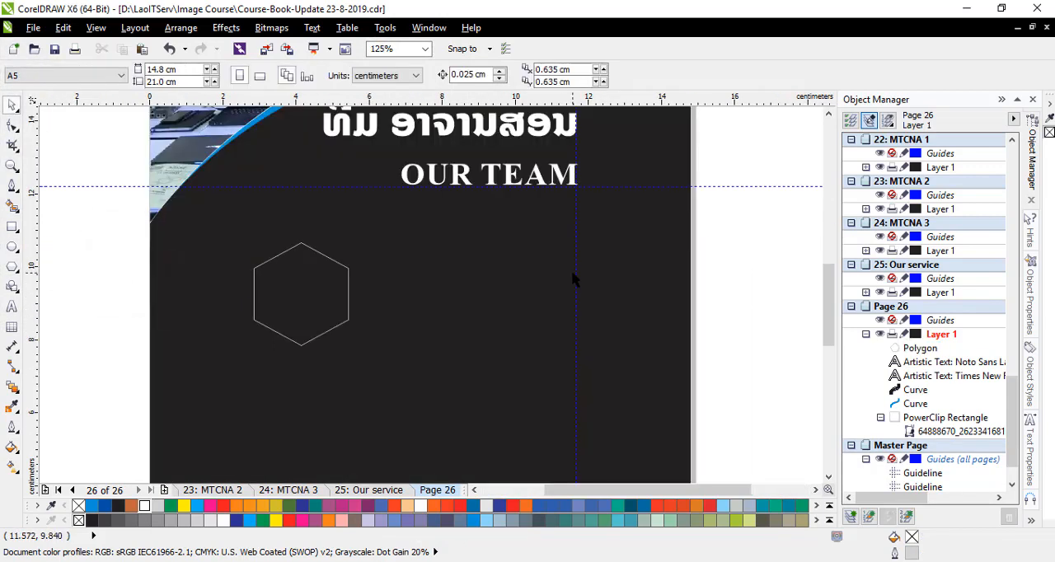
- Place vertical guidelines at x about 4.9 cm and 10 cm, and relocate the hexagon to the first column's upper part
{"action": "left_click_drag", "start_coordinate": [574, 272], "coordinate": [342, 266]}
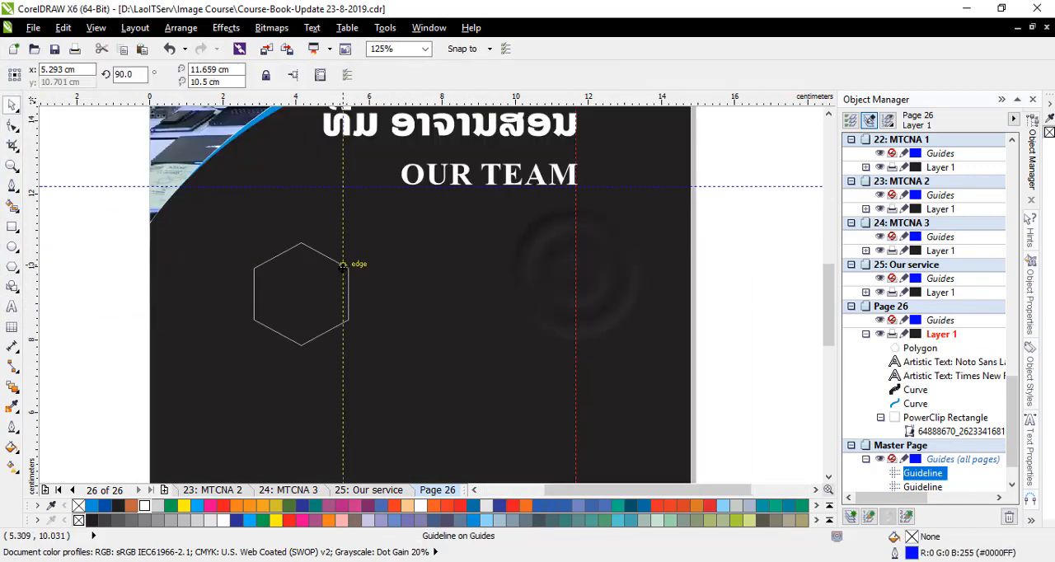
{"action": "left_click_drag", "start_coordinate": [410, 269], "coordinate": [513, 267]}
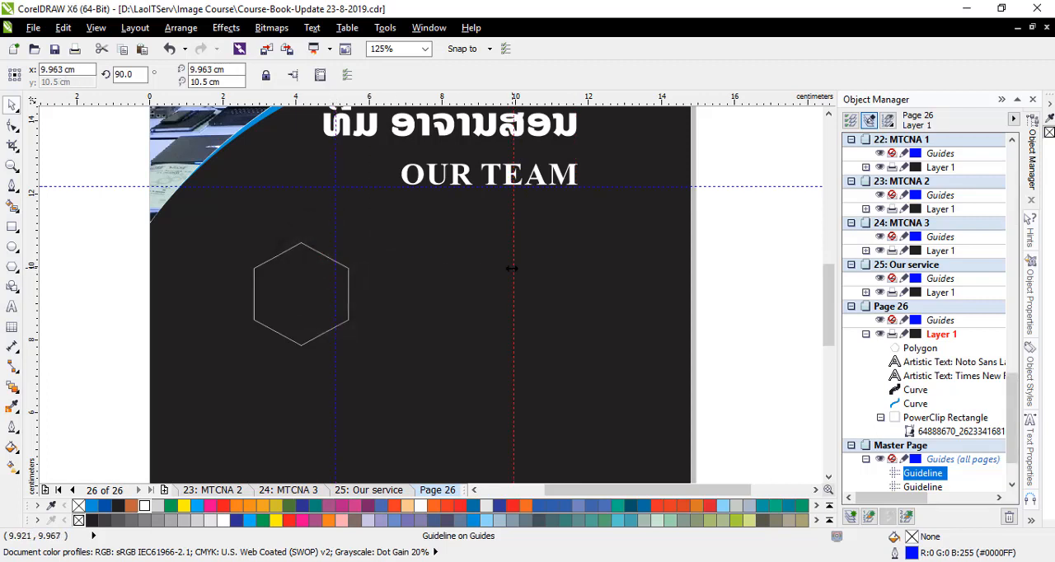
{"action": "left_click_drag", "start_coordinate": [300, 292], "coordinate": [239, 245]}
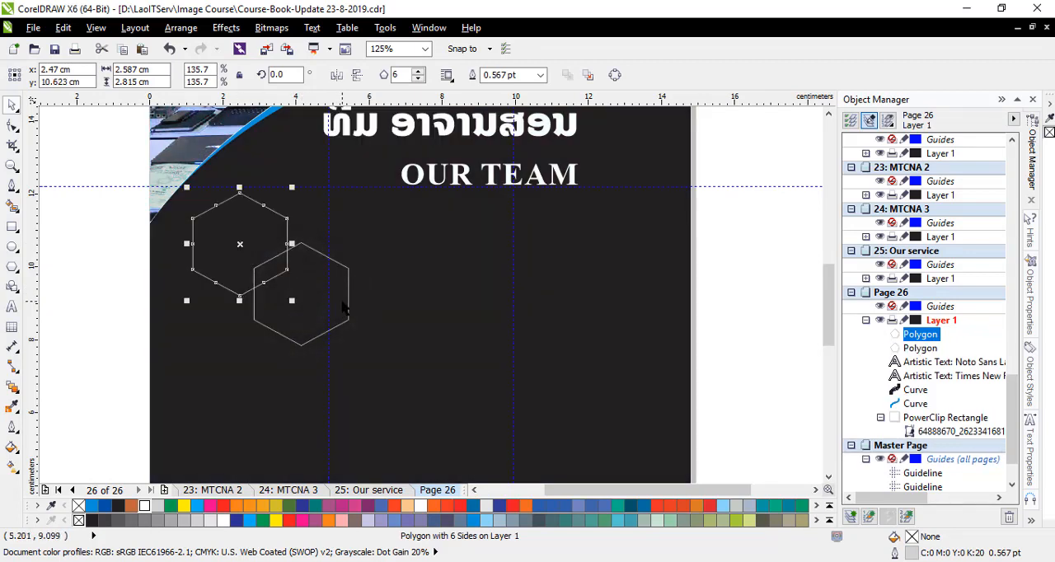
{"action": "key", "text": "Delete"}
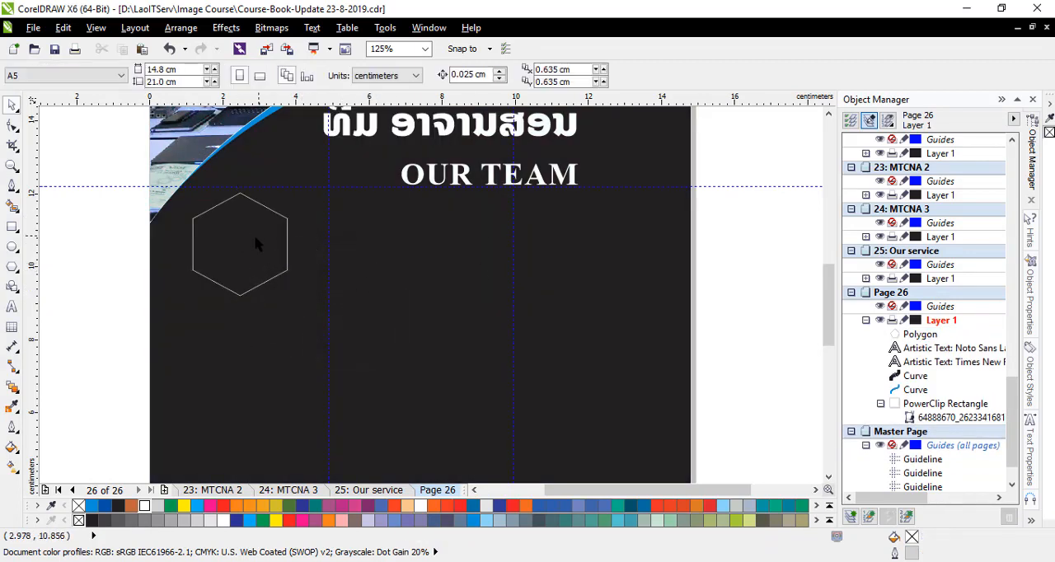
{"action": "left_click", "coordinate": [254, 242]}
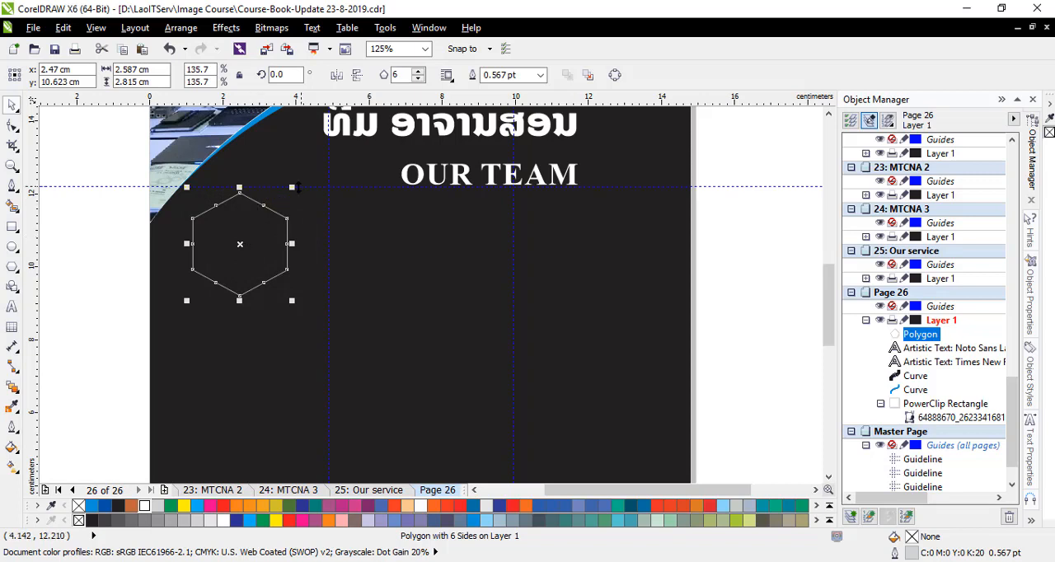
- Add a second horizontal guideline at y about 11.7 cm and enlarge the hexagon to about 3.04 by 3.31 cm beneath it
{"action": "scroll", "coordinate": [264, 218], "scroll_direction": "up", "scroll_amount": 2}
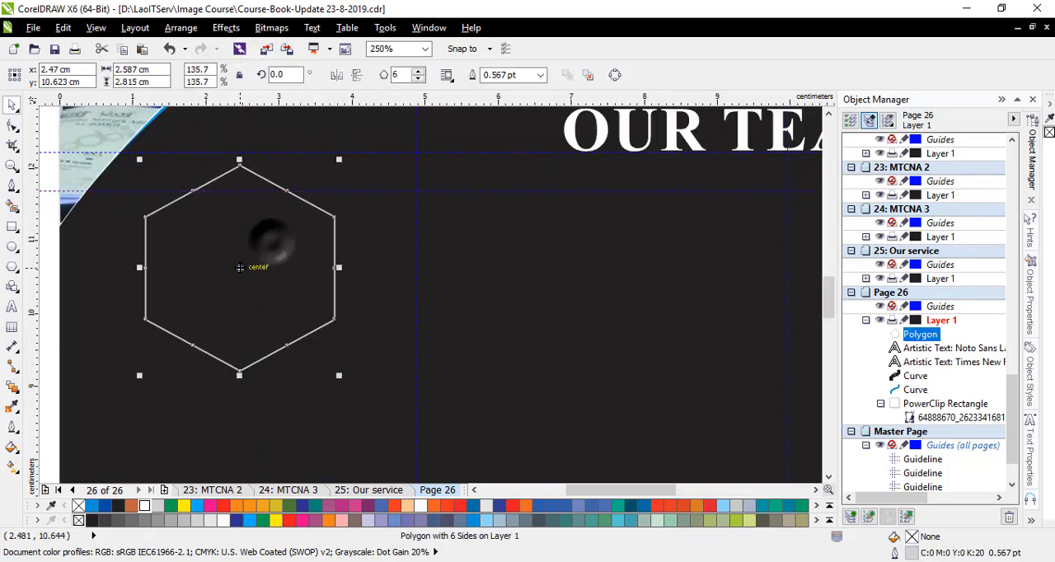
{"action": "left_click_drag", "start_coordinate": [257, 239], "coordinate": [231, 293]}
{"action": "scroll", "coordinate": [316, 213], "scroll_direction": "down", "scroll_amount": 2}
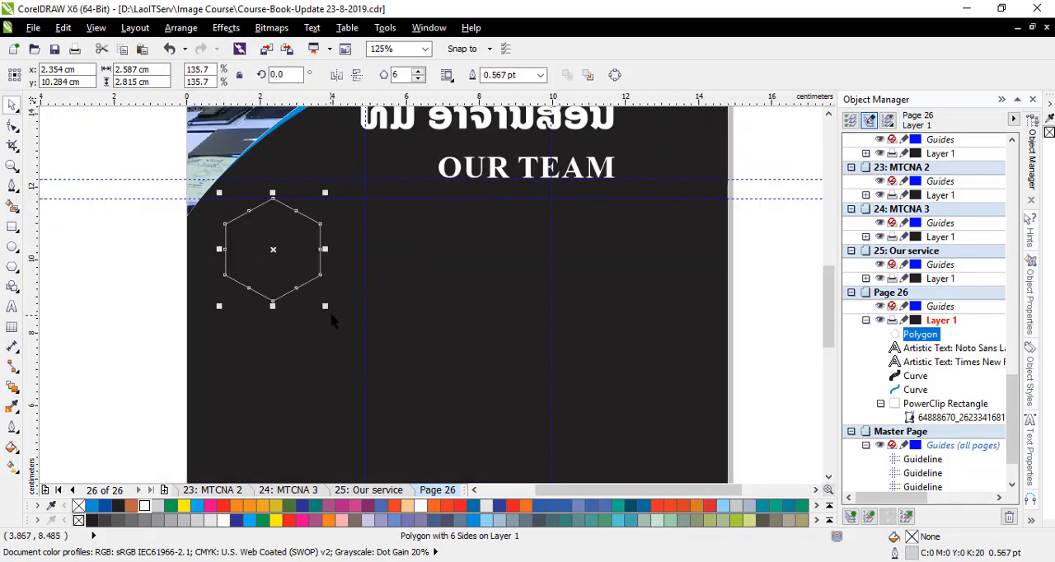
{"action": "left_click_drag", "start_coordinate": [328, 317], "coordinate": [339, 328]}
{"action": "left_click_drag", "start_coordinate": [281, 259], "coordinate": [272, 262]}
- Try moving the first vertical guideline to x about 8 cm
{"action": "scroll", "coordinate": [317, 239], "scroll_direction": "down", "scroll_amount": 2}
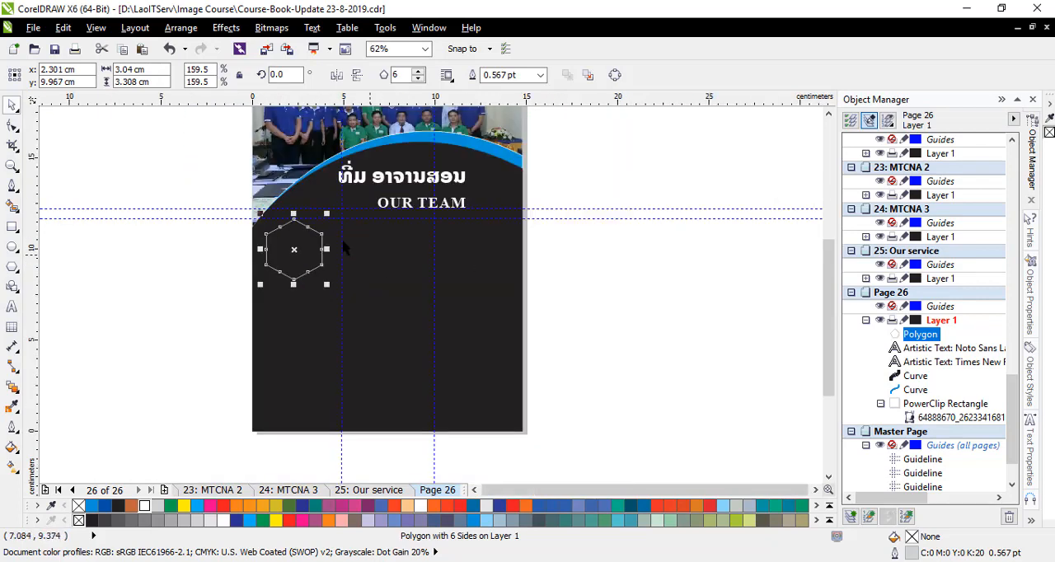
{"action": "scroll", "coordinate": [338, 221], "scroll_direction": "up", "scroll_amount": 1}
{"action": "scroll", "coordinate": [346, 198], "scroll_direction": "down", "scroll_amount": 1}
{"action": "scroll", "coordinate": [330, 111], "scroll_direction": "up", "scroll_amount": 1}
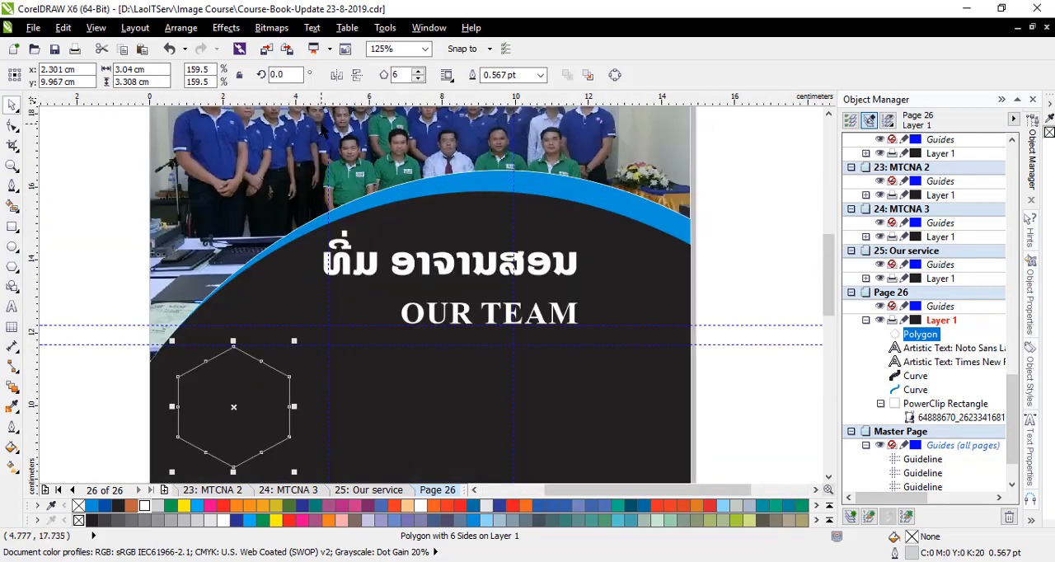
{"action": "left_click_drag", "start_coordinate": [329, 221], "coordinate": [442, 216]}
{"action": "scroll", "coordinate": [352, 216], "scroll_direction": "down", "scroll_amount": 1}
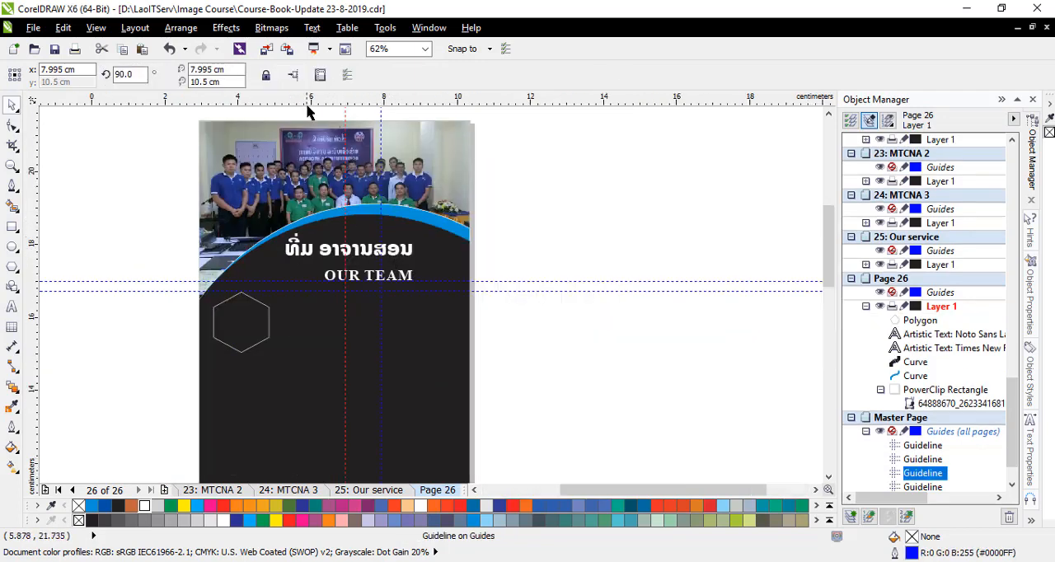
{"action": "scroll", "coordinate": [305, 105], "scroll_direction": "up", "scroll_amount": 1}
{"action": "scroll", "coordinate": [356, 205], "scroll_direction": "down", "scroll_amount": 1}
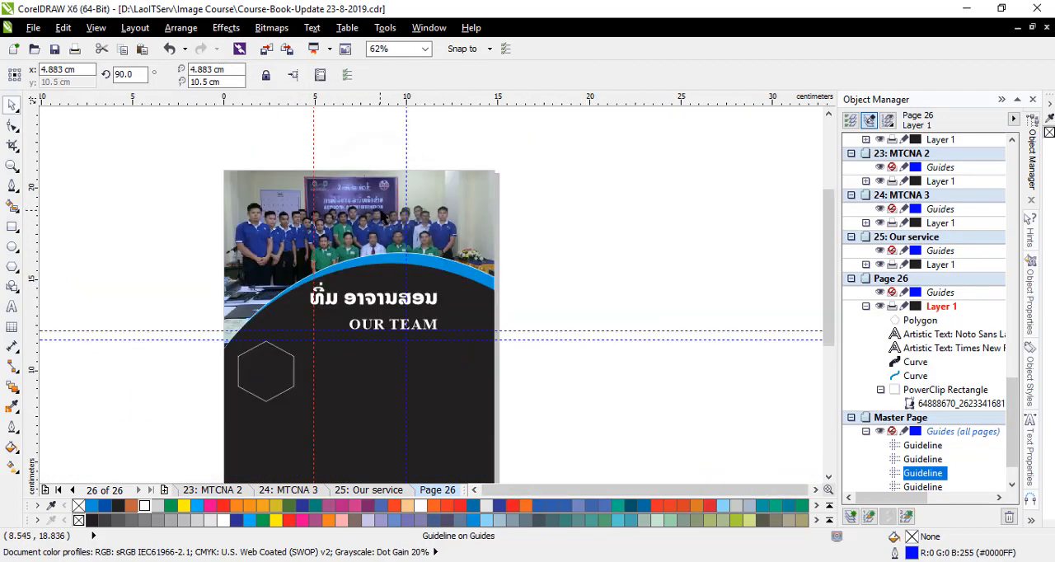
{"action": "scroll", "coordinate": [263, 407], "scroll_direction": "up", "scroll_amount": 1}
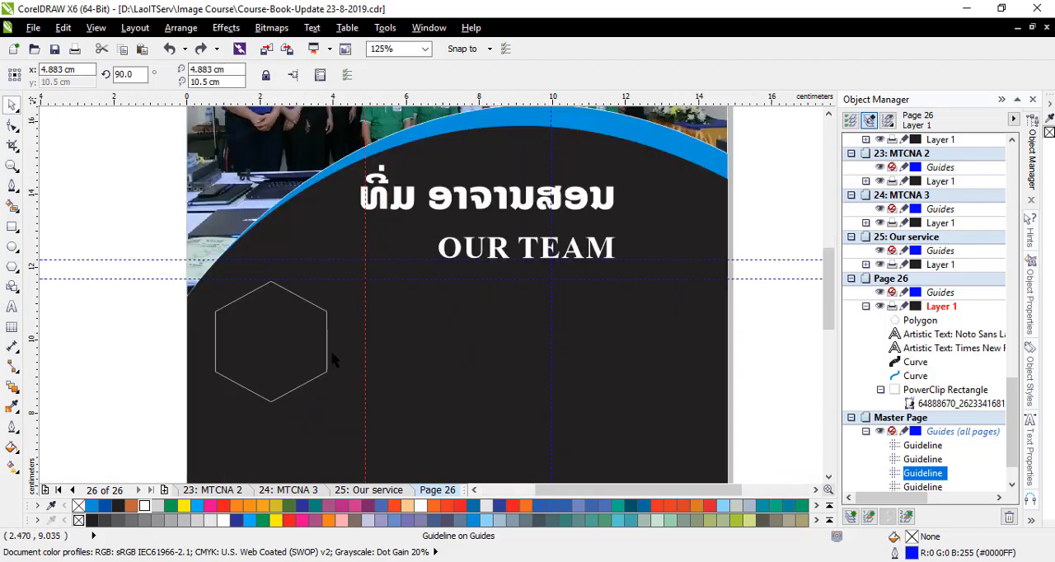
{"action": "left_click", "coordinate": [156, 233]}
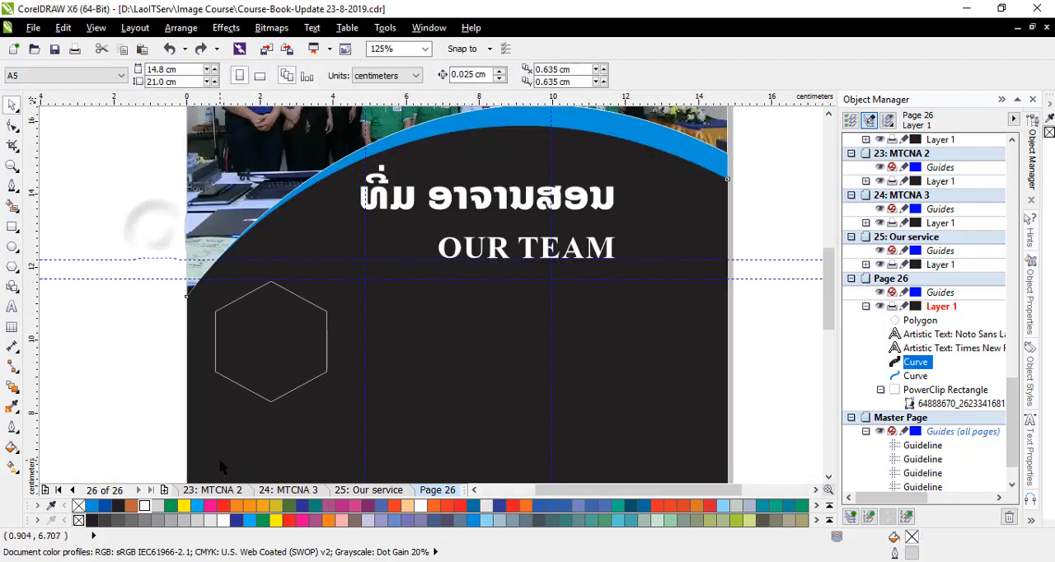
{"action": "left_click", "coordinate": [218, 458]}
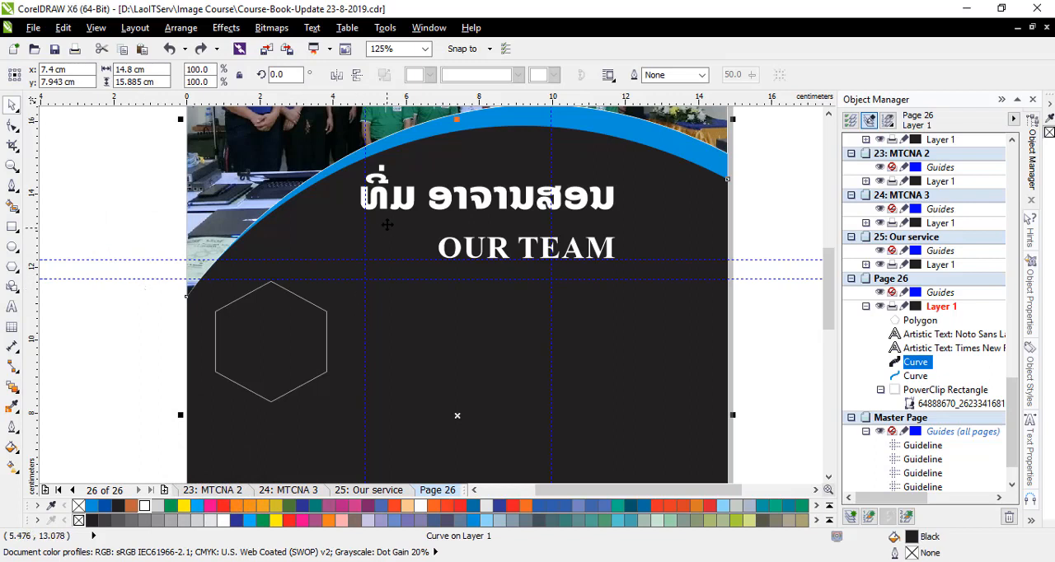
{"action": "scroll", "coordinate": [383, 118], "scroll_direction": "up", "scroll_amount": 1}
{"action": "left_click", "coordinate": [349, 194]}
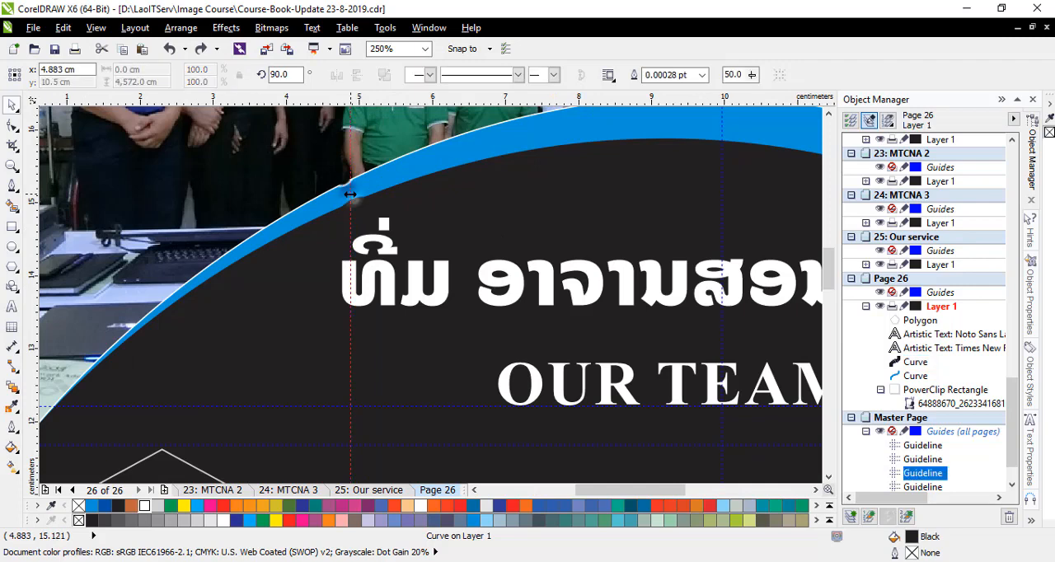
{"action": "scroll", "coordinate": [365, 162], "scroll_direction": "down", "scroll_amount": 2}
{"action": "scroll", "coordinate": [290, 252], "scroll_direction": "up", "scroll_amount": 1}
- Create a concentric copy of the hexagon inside the original, about 2.48 by 2.7 cm
{"action": "left_click", "coordinate": [302, 257]}
{"action": "scroll", "coordinate": [335, 272], "scroll_direction": "up", "scroll_amount": 1}
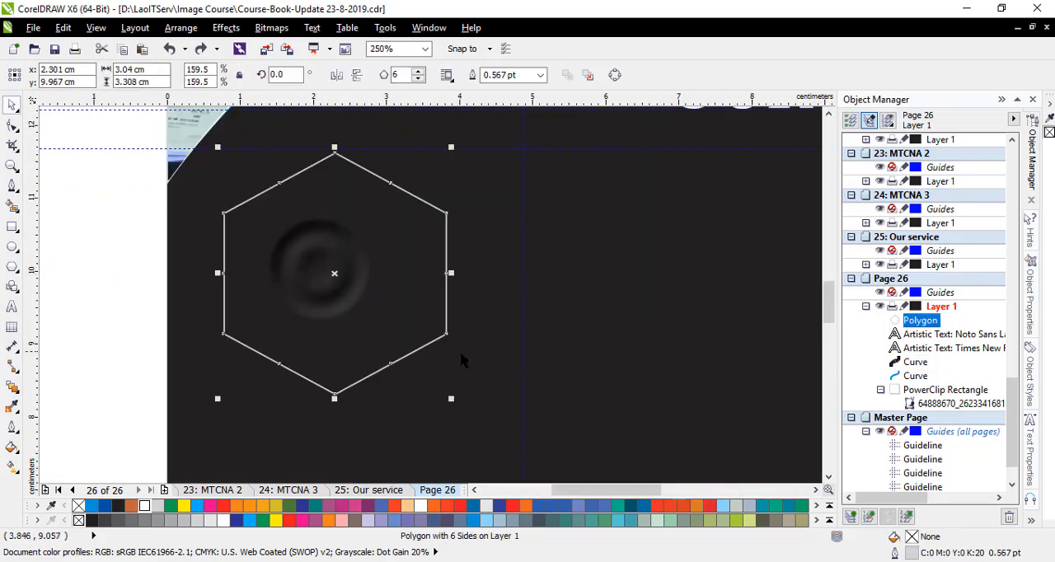
{"action": "left_click_drag", "start_coordinate": [454, 402], "coordinate": [431, 379]}
{"action": "right_click", "coordinate": [431, 379]}
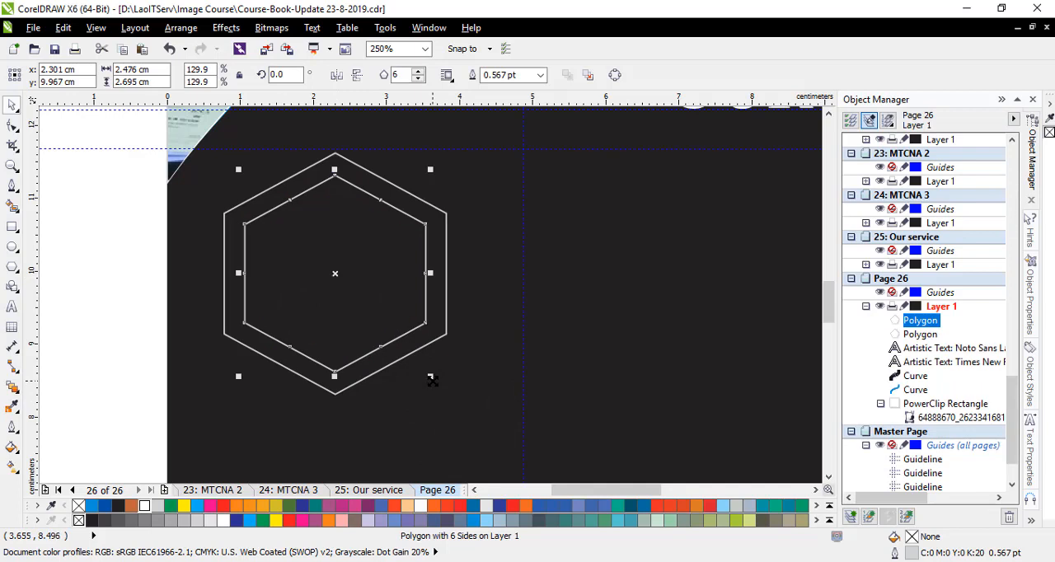
- Draw a straight diagonal line about 0.68 by 0.36 cm across the hexagons' upper-left corner and place a parallel duplicate just below it
{"action": "left_click", "coordinate": [13, 186]}
{"action": "scroll", "coordinate": [221, 202], "scroll_direction": "up", "scroll_amount": 1}
{"action": "left_click", "coordinate": [203, 197]}
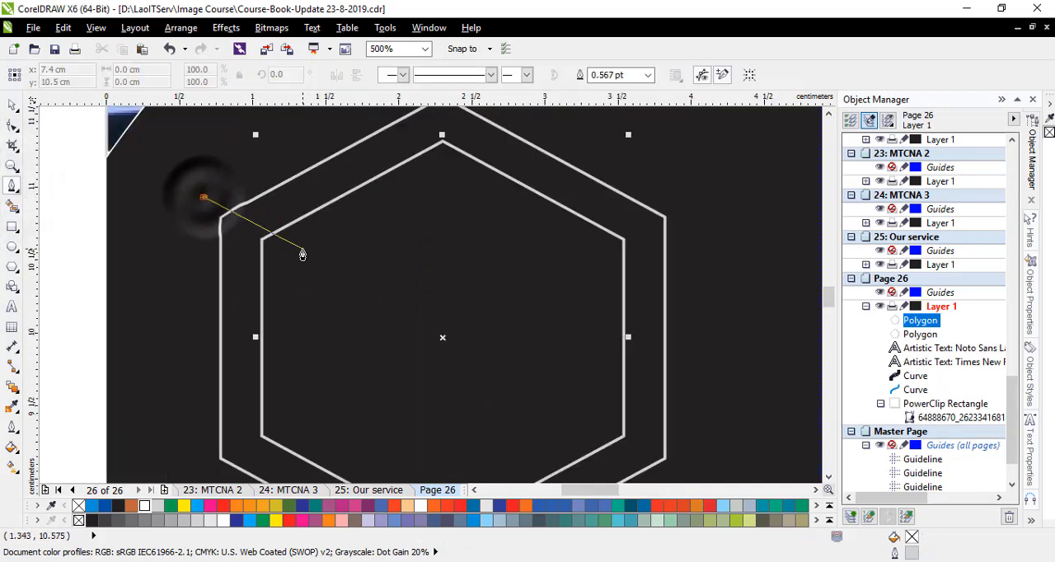
{"action": "double_click", "coordinate": [303, 253]}
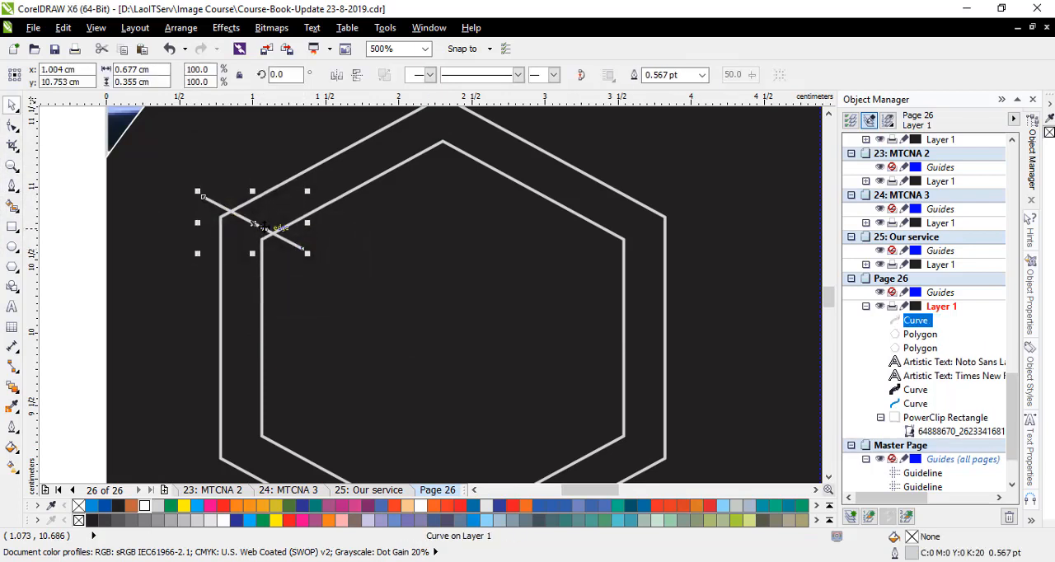
{"action": "left_click_drag", "start_coordinate": [254, 224], "coordinate": [233, 241]}
{"action": "right_click", "coordinate": [232, 241]}
{"action": "scroll", "coordinate": [224, 232], "scroll_direction": "down", "scroll_amount": 1}
- Draw a vertical line about 0.53 cm long across the hexagons just left of the top vertex and duplicate it just right of the vertex
{"action": "key", "text": "space"}
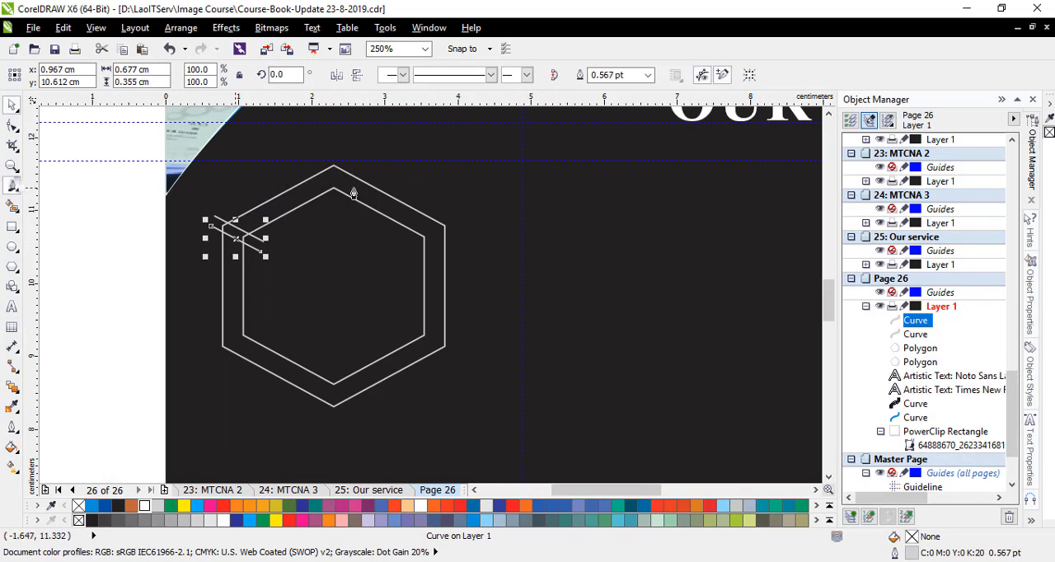
{"action": "scroll", "coordinate": [338, 170], "scroll_direction": "up", "scroll_amount": 1}
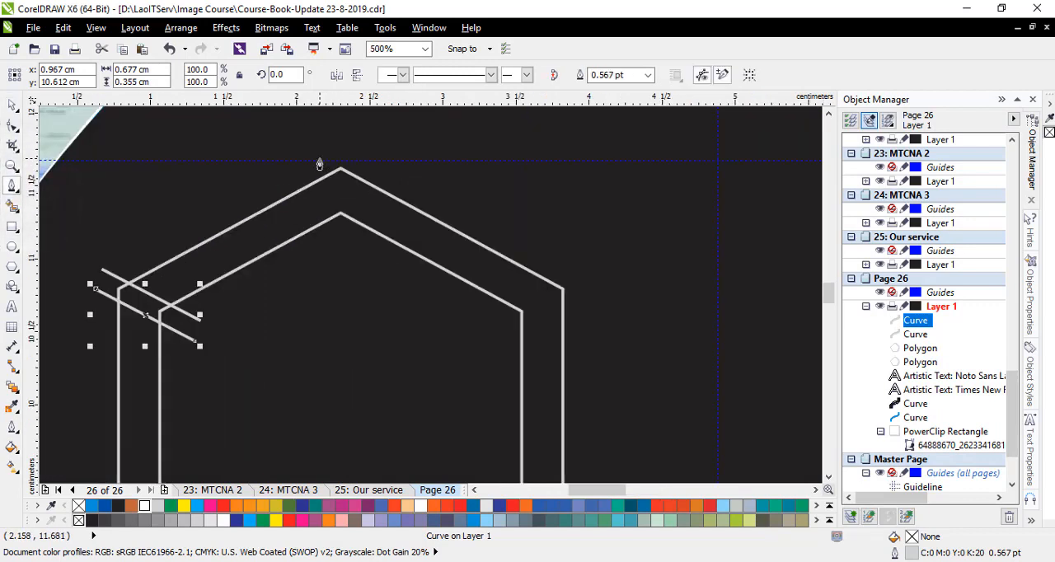
{"action": "left_click", "coordinate": [321, 160]}
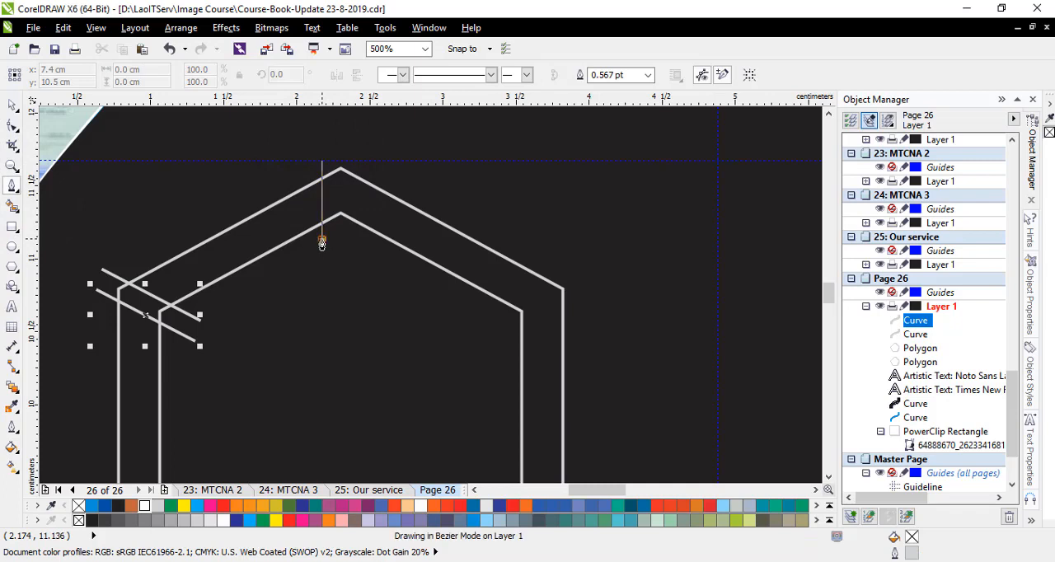
{"action": "double_click", "coordinate": [321, 241]}
{"action": "scroll", "coordinate": [326, 194], "scroll_direction": "up", "scroll_amount": 1}
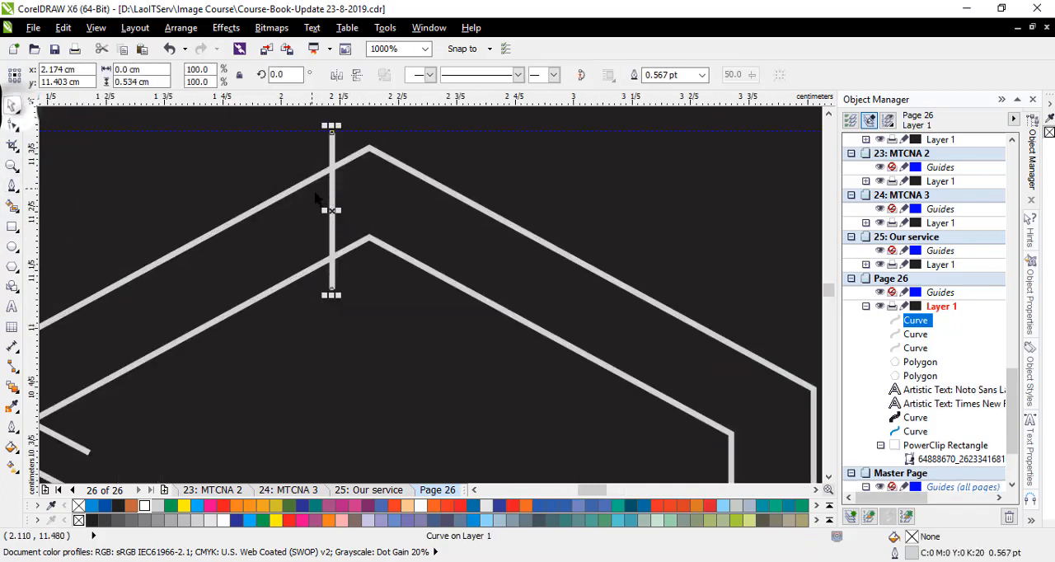
{"action": "left_click_drag", "start_coordinate": [332, 212], "coordinate": [396, 215]}
{"action": "scroll", "coordinate": [246, 194], "scroll_direction": "down", "scroll_amount": 1}
{"action": "scroll", "coordinate": [492, 290], "scroll_direction": "down", "scroll_amount": 1}
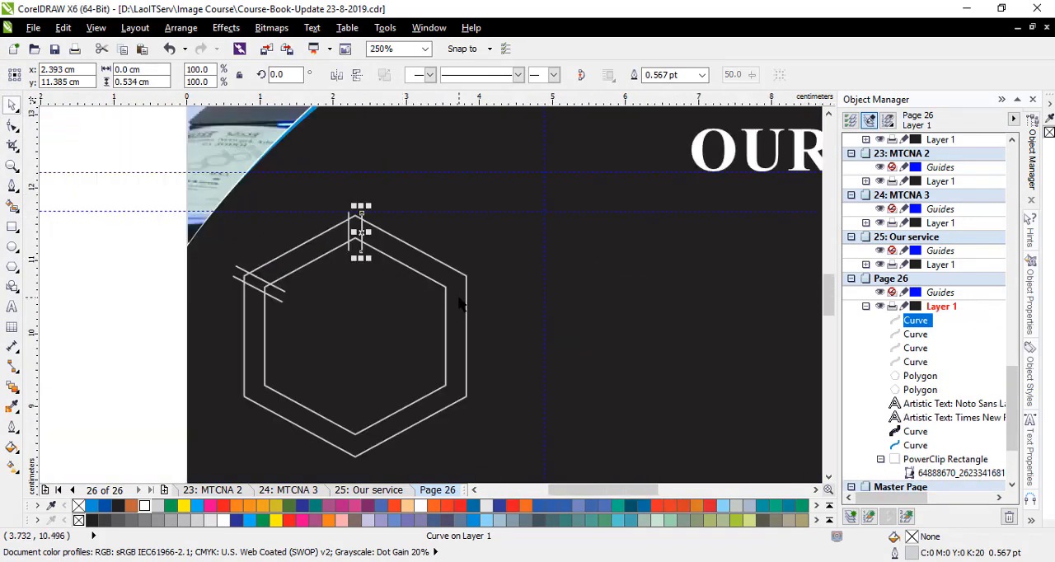
- Draw a diagonal line about 0.49 by 0.3 cm across the hexagons' upper-right corner and place a parallel duplicate just below it
{"action": "scroll", "coordinate": [460, 305], "scroll_direction": "up", "scroll_amount": 1}
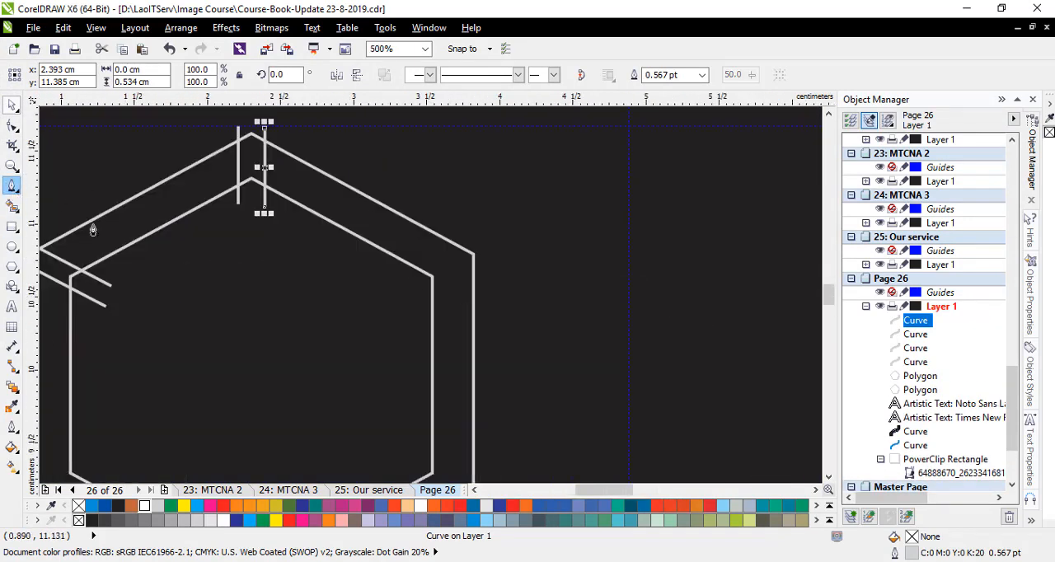
{"action": "left_click", "coordinate": [412, 280]}
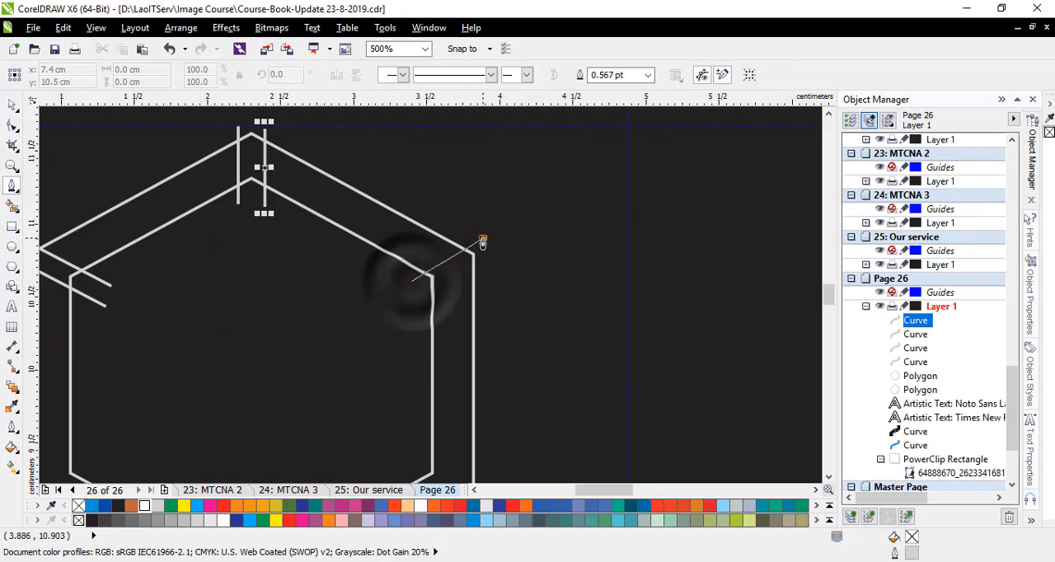
{"action": "double_click", "coordinate": [483, 239]}
{"action": "key", "text": "space"}
{"action": "scroll", "coordinate": [435, 266], "scroll_direction": "up", "scroll_amount": 1}
{"action": "left_click_drag", "start_coordinate": [460, 254], "coordinate": [478, 278]}
{"action": "right_click", "coordinate": [478, 279]}
{"action": "scroll", "coordinate": [499, 230], "scroll_direction": "down", "scroll_amount": 1}
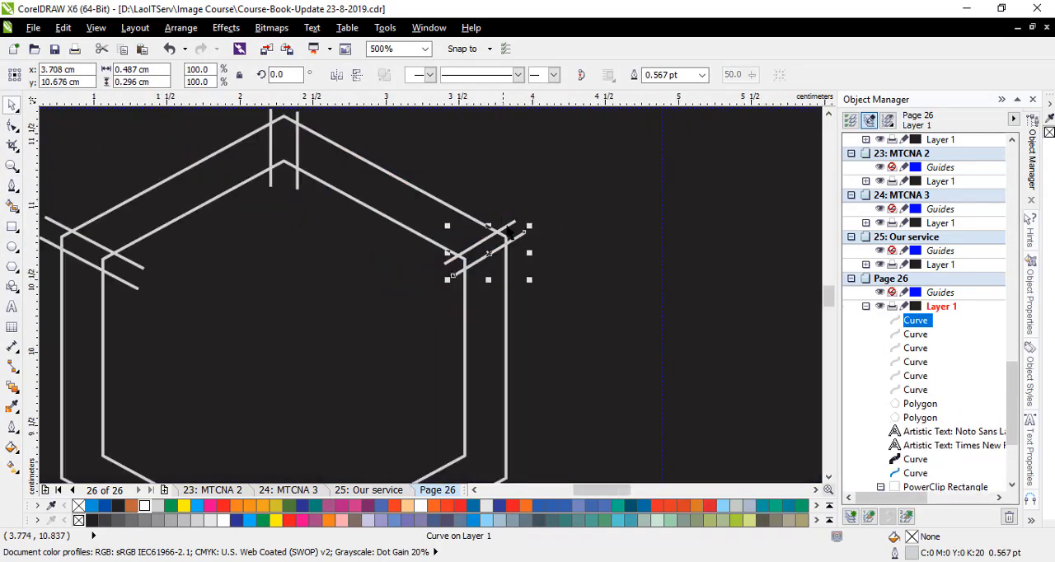
{"action": "scroll", "coordinate": [461, 248], "scroll_direction": "down", "scroll_amount": 1}
{"action": "scroll", "coordinate": [431, 247], "scroll_direction": "up", "scroll_amount": 1}
{"action": "scroll", "coordinate": [499, 247], "scroll_direction": "down", "scroll_amount": 1}
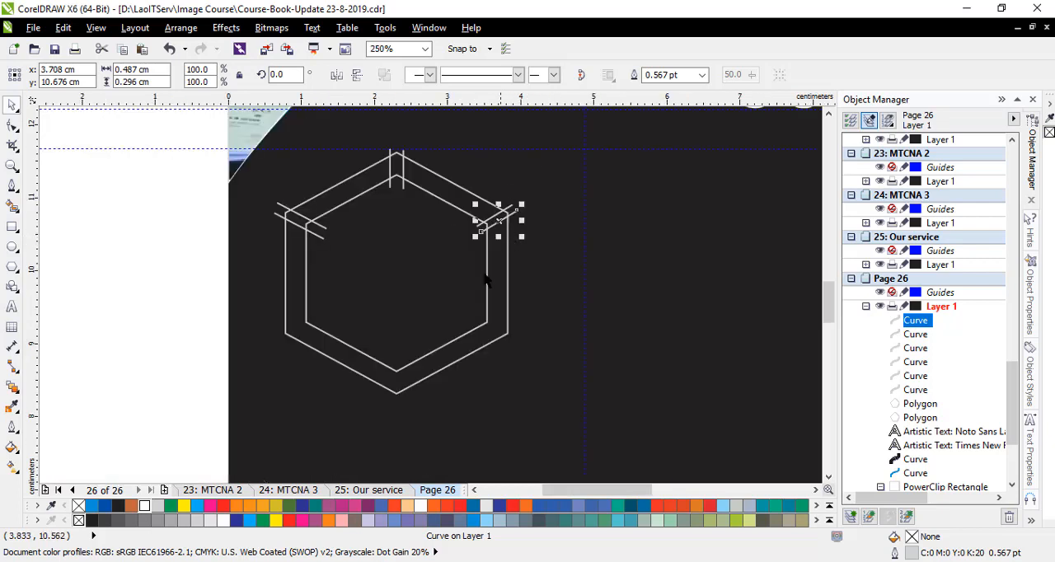
- Draw a vertical line about 0.57 cm long across the hexagons' bottom vertex and duplicate it so one line sits on each side
{"action": "left_click", "coordinate": [12, 187]}
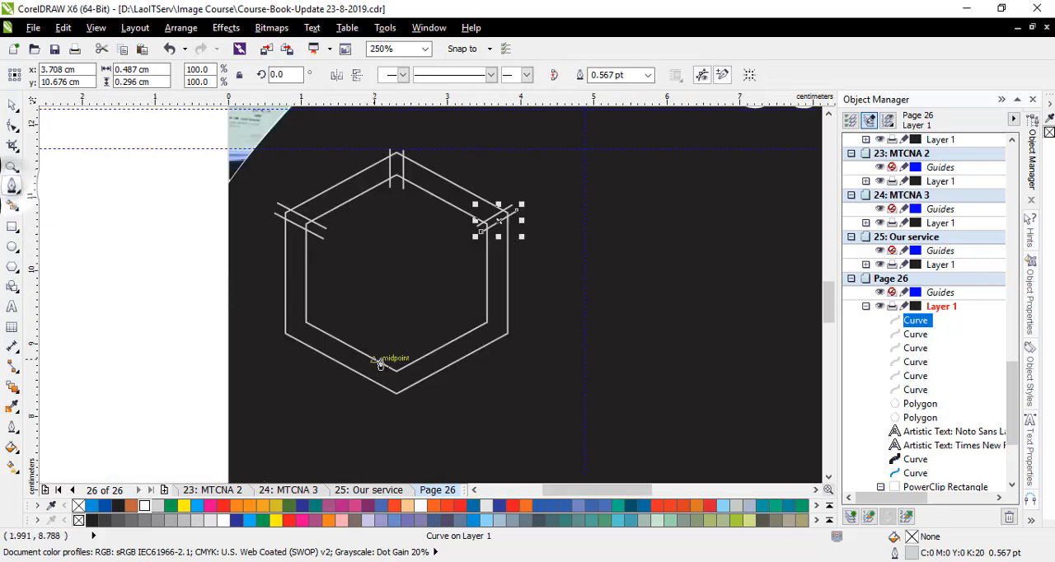
{"action": "scroll", "coordinate": [385, 353], "scroll_direction": "up", "scroll_amount": 1}
{"action": "left_click", "coordinate": [395, 365]}
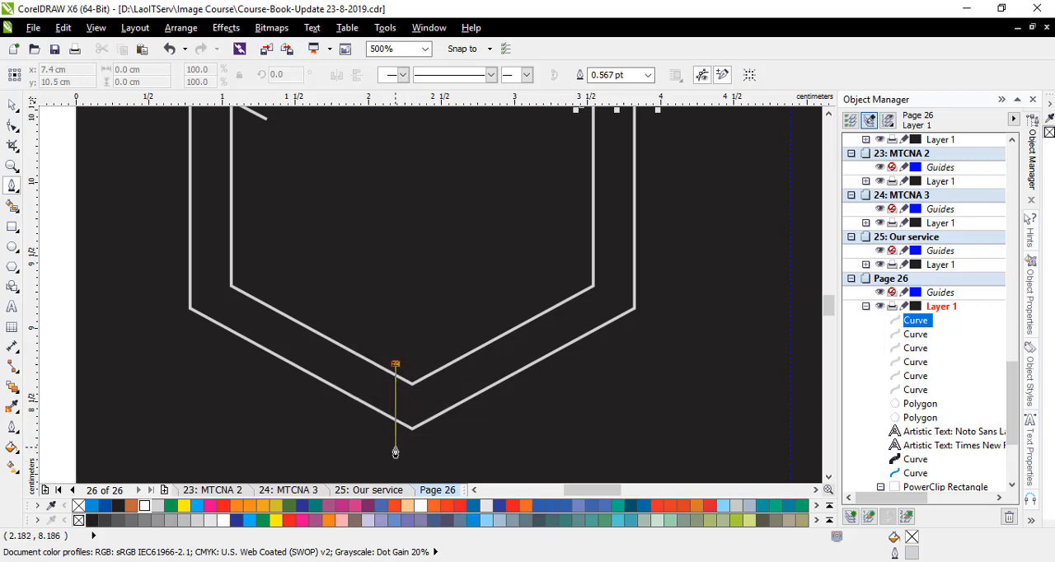
{"action": "left_click", "coordinate": [396, 448]}
{"action": "key", "text": "space"}
{"action": "mouse_move", "coordinate": [396, 404]}
{"action": "left_mouse_down"}
{"action": "mouse_move", "coordinate": [429, 402]}
{"action": "mouse_move", "coordinate": [379, 399]}
{"action": "left_mouse_up"}
{"action": "scroll", "coordinate": [429, 406], "scroll_direction": "up", "scroll_amount": 1}
{"action": "right_click", "coordinate": [379, 400]}
{"action": "scroll", "coordinate": [357, 366], "scroll_direction": "down", "scroll_amount": 1}
{"action": "left_click", "coordinate": [463, 403]}
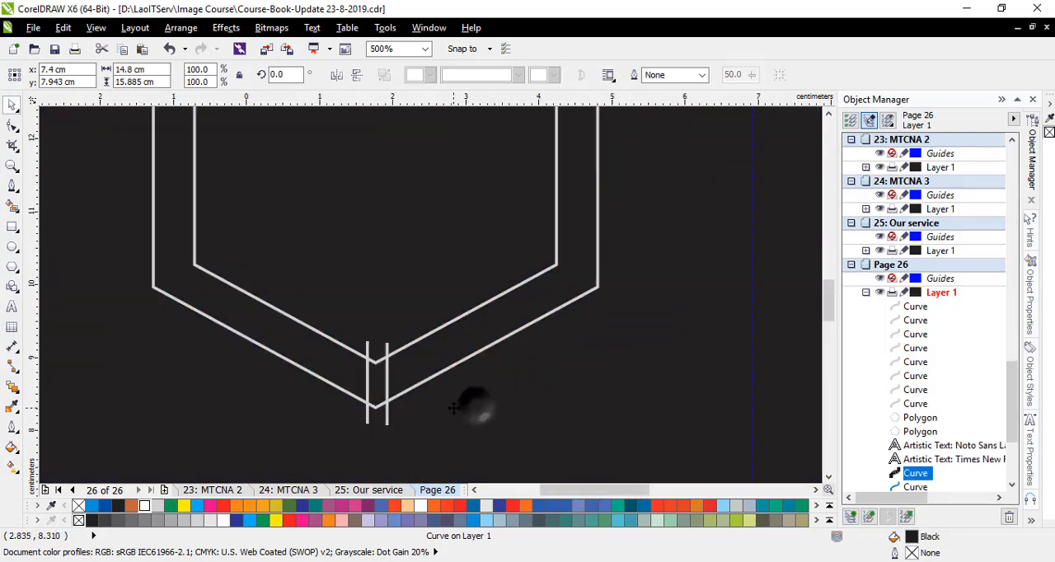
{"action": "scroll", "coordinate": [454, 408], "scroll_direction": "down", "scroll_amount": 1}
- Use Smart Fill with a white fill to colour the four band sections between the two hexagons, leaving the corner gaps empty
{"action": "left_click", "coordinate": [12, 206]}
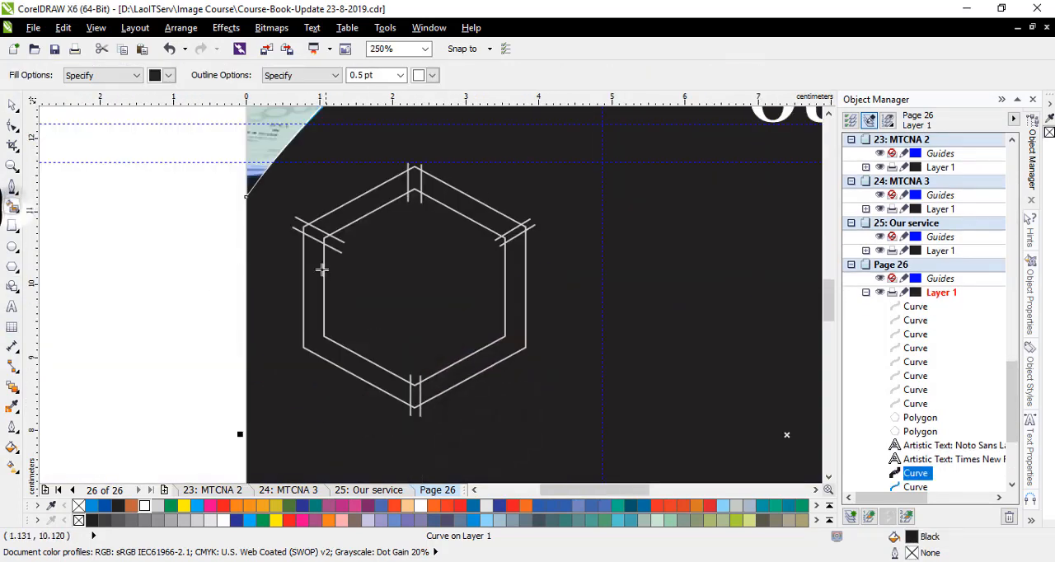
{"action": "left_click", "coordinate": [358, 209]}
{"action": "key", "text": "ctrl+z"}
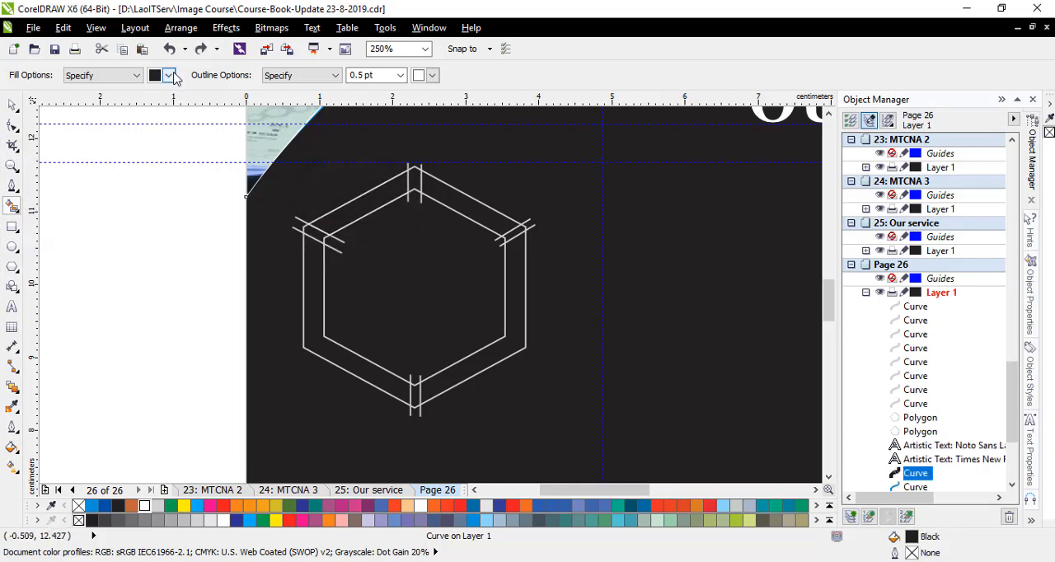
{"action": "left_click", "coordinate": [171, 75]}
{"action": "left_click", "coordinate": [200, 97]}
{"action": "left_click", "coordinate": [354, 213]}
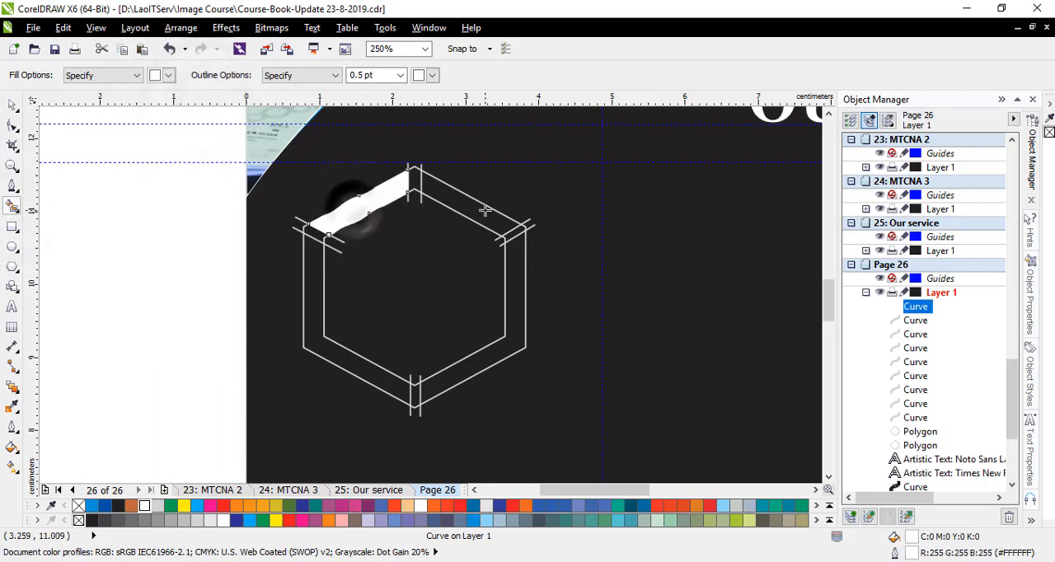
{"action": "left_click", "coordinate": [469, 210]}
{"action": "left_click", "coordinate": [313, 301]}
{"action": "left_click", "coordinate": [488, 356]}
{"action": "left_click", "coordinate": [13, 104]}
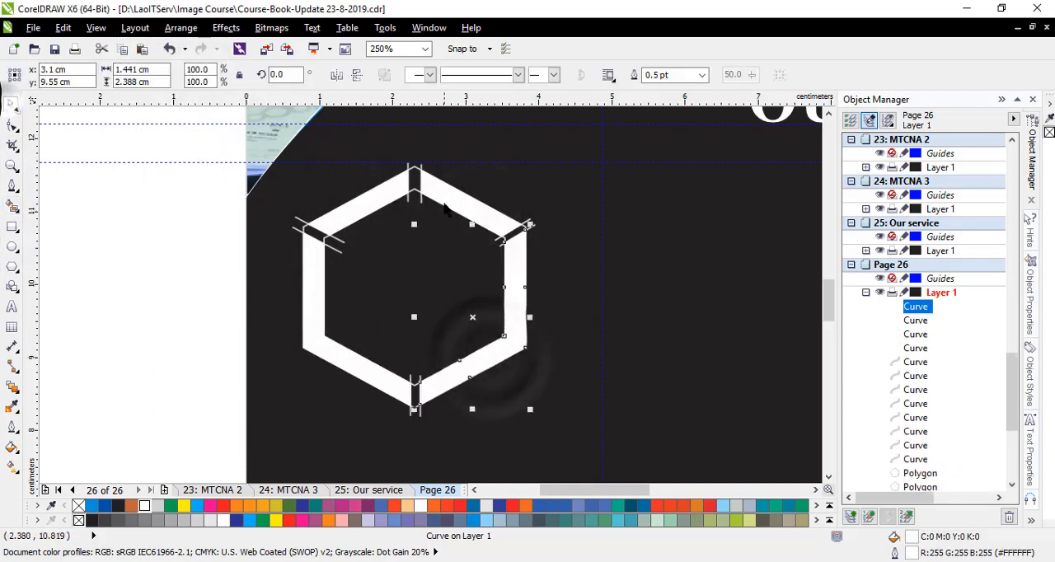
{"action": "left_click", "coordinate": [577, 276]}
{"action": "left_click", "coordinate": [147, 234]}
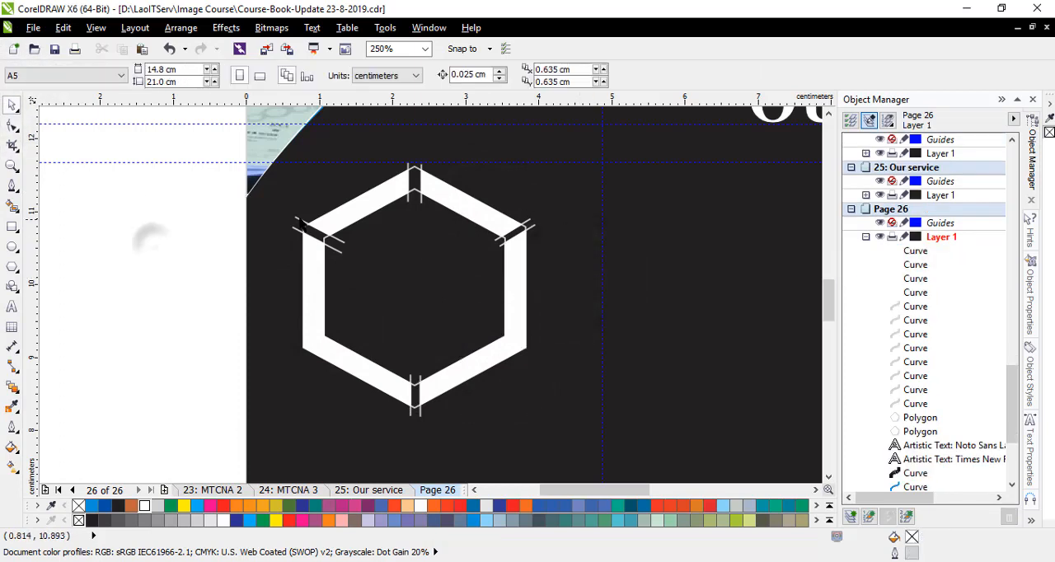
- Delete the two dividing lines at the upper-left corner and the outer hexagon outline
{"action": "left_click", "coordinate": [298, 218]}
{"action": "key", "text": "Delete"}
{"action": "left_click", "coordinate": [294, 227]}
{"action": "key", "text": "Delete"}
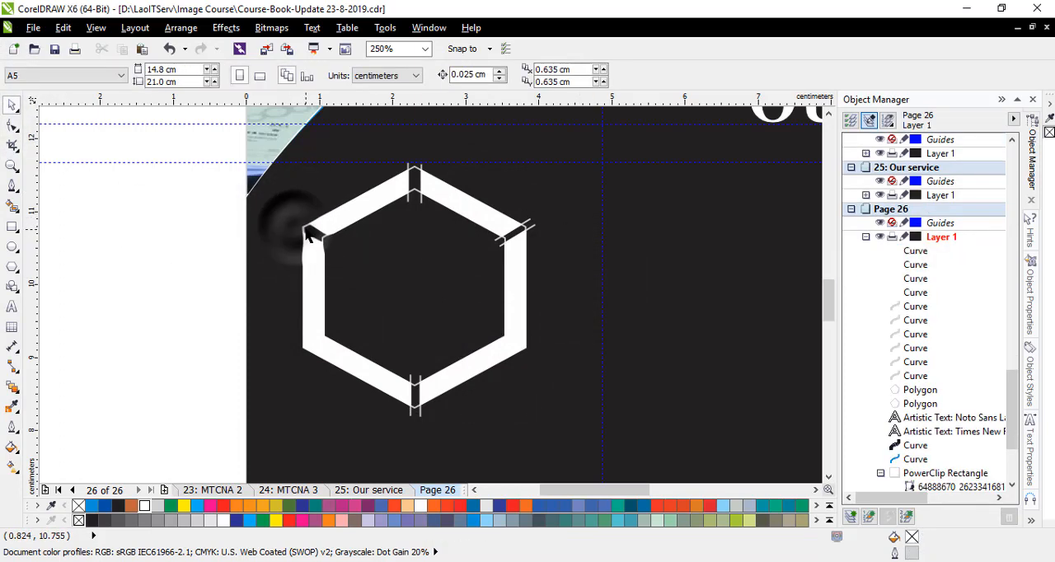
{"action": "left_click", "coordinate": [295, 221]}
{"action": "key", "text": "Delete"}
{"action": "left_click", "coordinate": [410, 201]}
{"action": "key", "text": "Delete"}
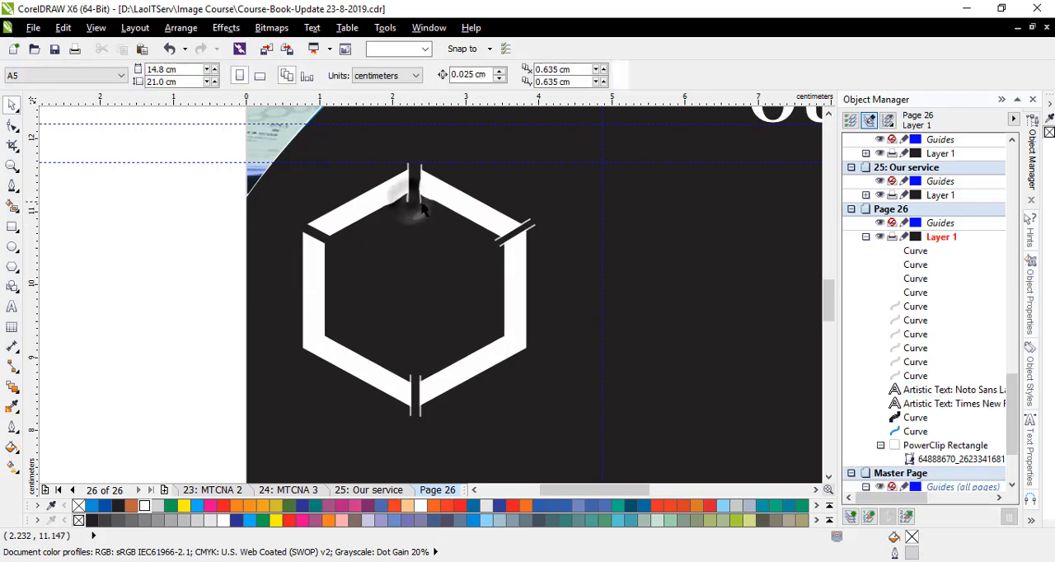
{"action": "key", "text": "ctrl+z"}
- Delete the two vertical dividing lines at the hexagon's top vertex
{"action": "left_click", "coordinate": [566, 224]}
{"action": "scroll", "coordinate": [408, 144], "scroll_direction": "up", "scroll_amount": 2}
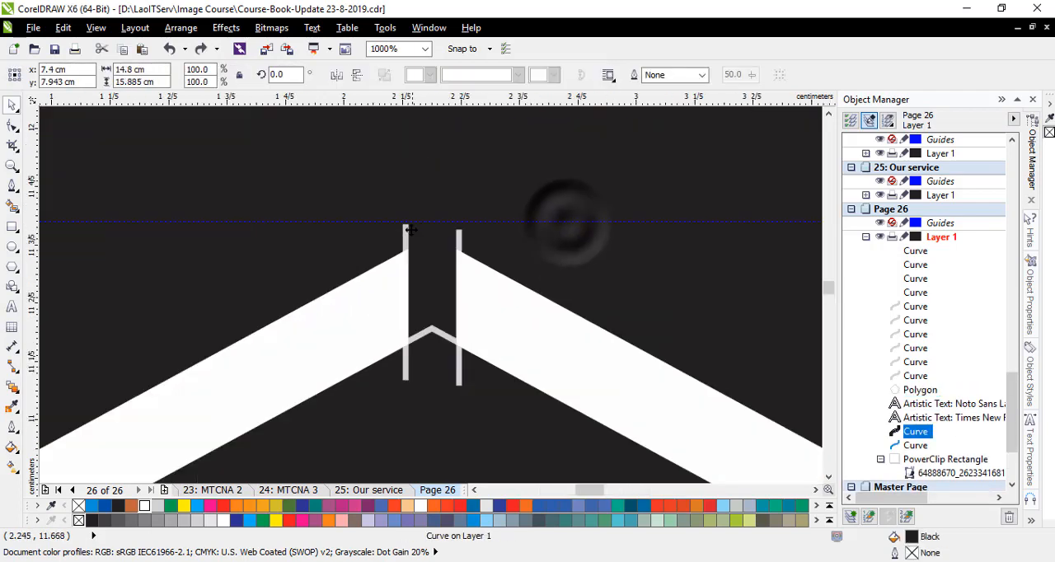
{"action": "left_click", "coordinate": [404, 235]}
{"action": "key", "text": "Delete"}
{"action": "left_click", "coordinate": [458, 240]}
{"action": "key", "text": "Delete"}
{"action": "scroll", "coordinate": [324, 278], "scroll_direction": "down", "scroll_amount": 2}
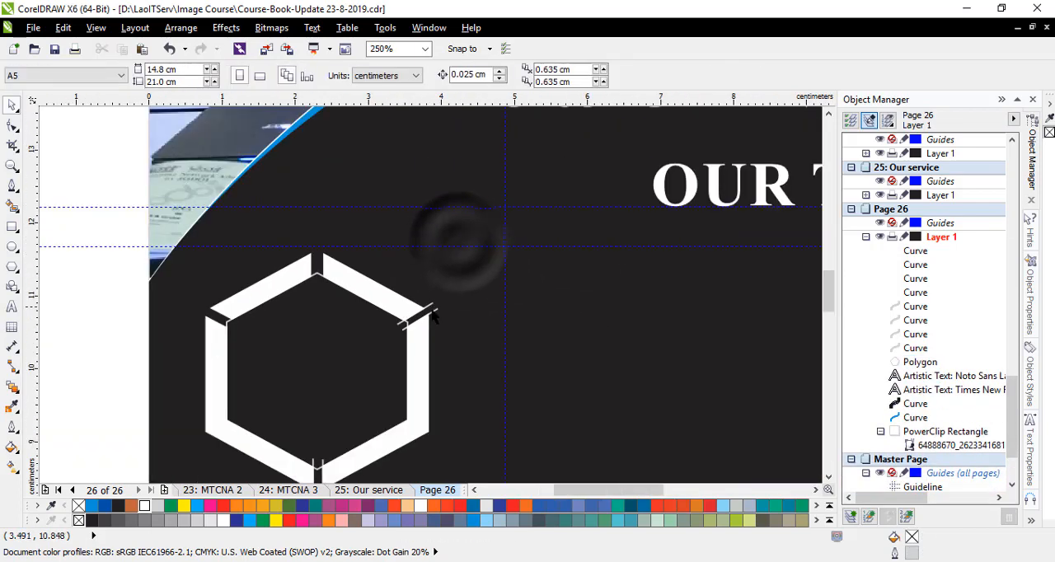
- Delete the dividing lines at the hexagon's upper-right corner and the two vertical ones at its bottom vertex
{"action": "scroll", "coordinate": [444, 296], "scroll_direction": "up", "scroll_amount": 1}
{"action": "scroll", "coordinate": [469, 270], "scroll_direction": "down", "scroll_amount": 2}
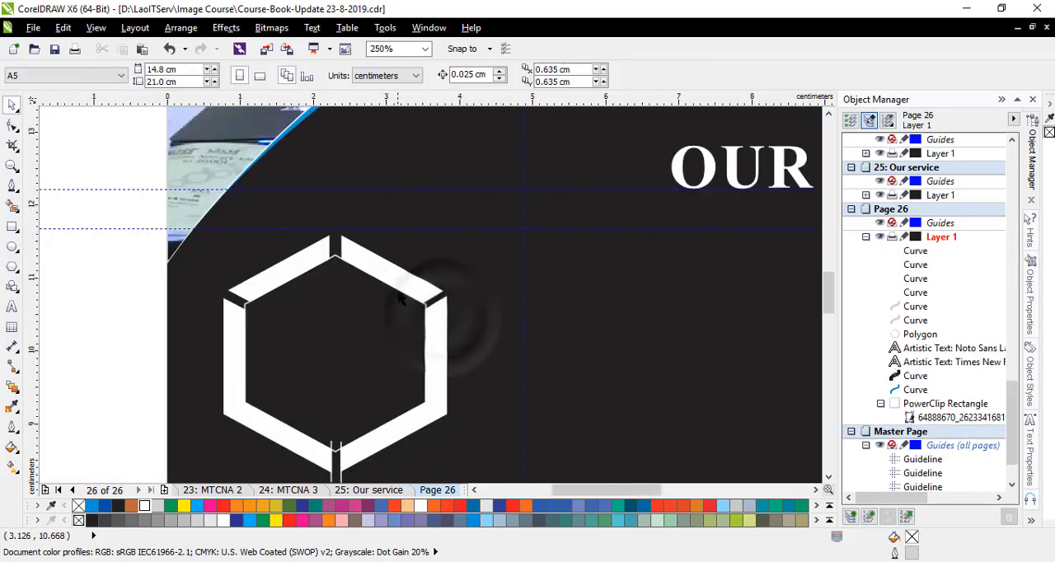
{"action": "scroll", "coordinate": [368, 375], "scroll_direction": "up", "scroll_amount": 1}
{"action": "left_click", "coordinate": [369, 352]}
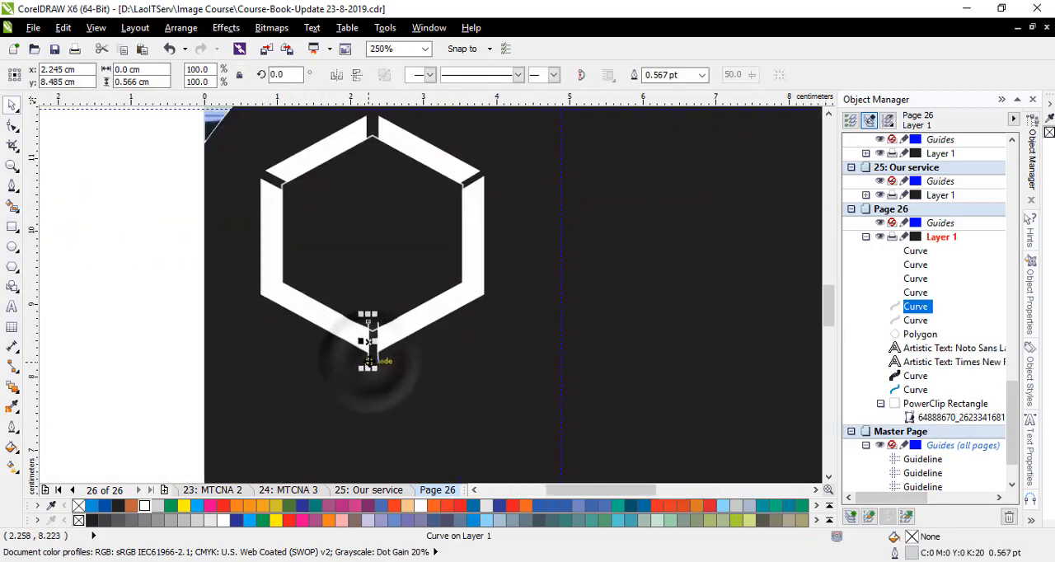
{"action": "key", "text": "Delete"}
{"action": "left_click", "coordinate": [376, 353]}
{"action": "key", "text": "Delete"}
{"action": "scroll", "coordinate": [381, 336], "scroll_direction": "up", "scroll_amount": 1}
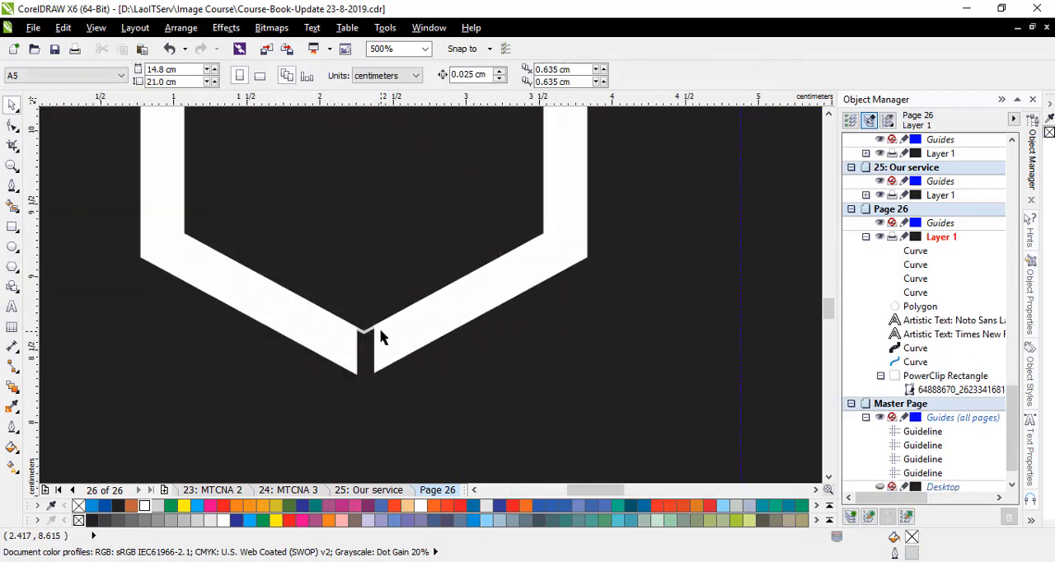
- Try to reshape the lower end of the bottom-right white section by moving its node at the bottom gap
{"action": "left_click", "coordinate": [410, 355]}
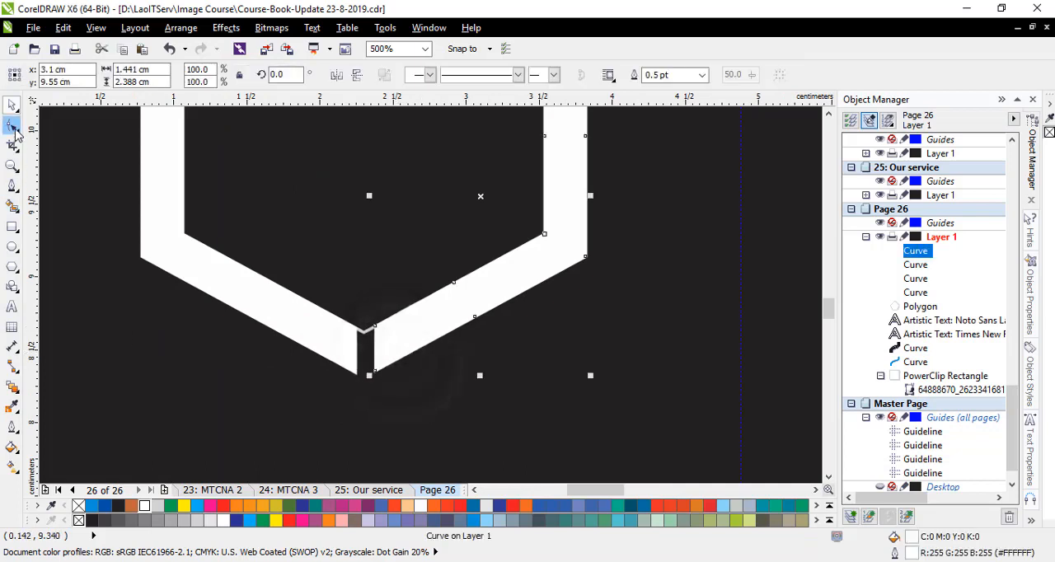
{"action": "key", "text": "F10"}
{"action": "scroll", "coordinate": [365, 322], "scroll_direction": "up", "scroll_amount": 1}
{"action": "left_click_drag", "start_coordinate": [385, 420], "coordinate": [395, 351]}
{"action": "scroll", "coordinate": [379, 363], "scroll_direction": "down", "scroll_amount": 2}
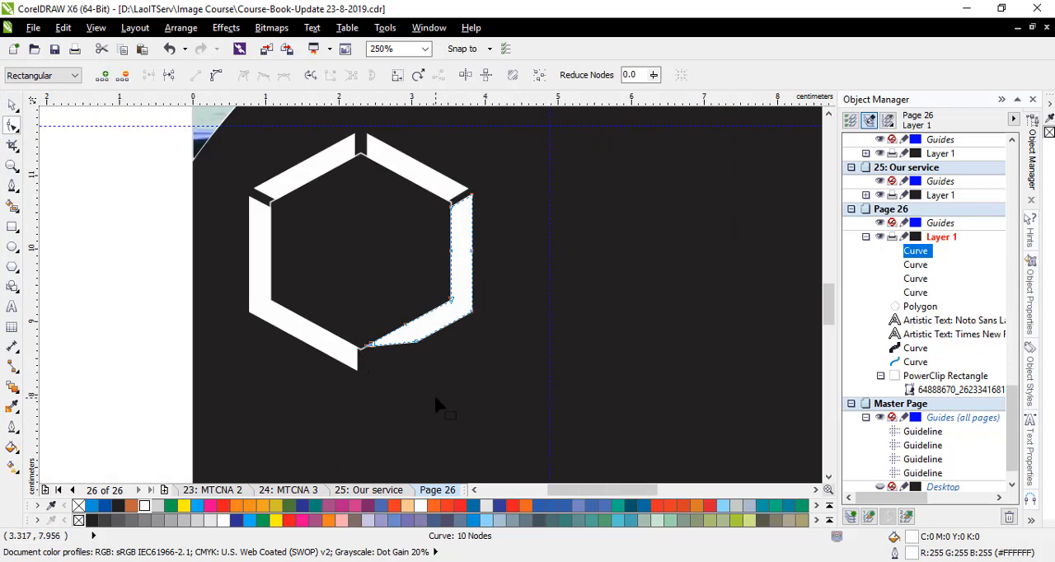
{"action": "left_click", "coordinate": [12, 105]}
{"action": "left_click", "coordinate": [263, 396]}
- Set the inner hexagon's outline colour to white
{"action": "left_click", "coordinate": [314, 260]}
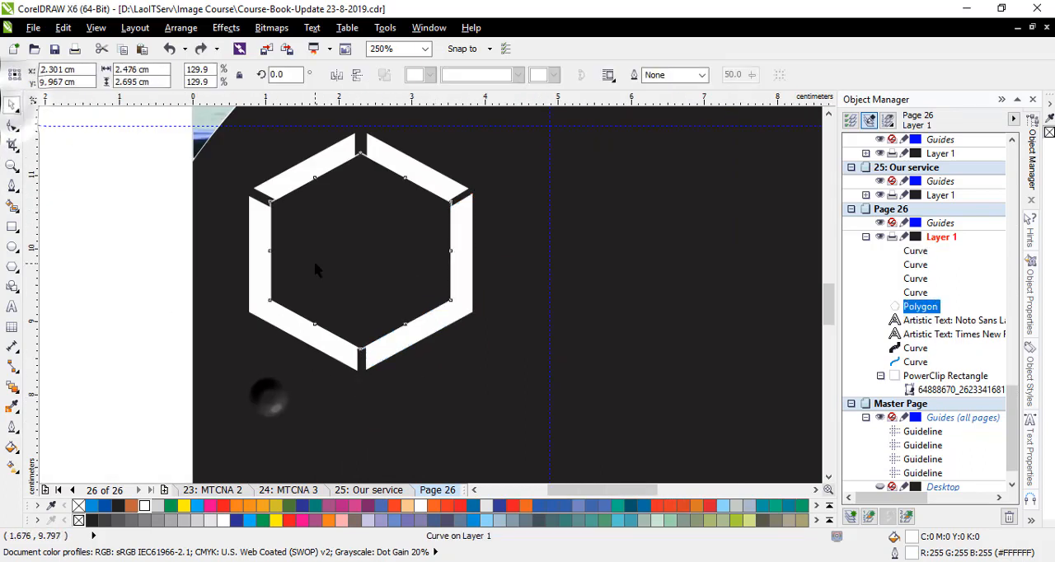
{"action": "right_click", "coordinate": [144, 506]}
{"action": "left_click", "coordinate": [237, 453]}
{"action": "scroll", "coordinate": [402, 261], "scroll_direction": "down", "scroll_amount": 1}
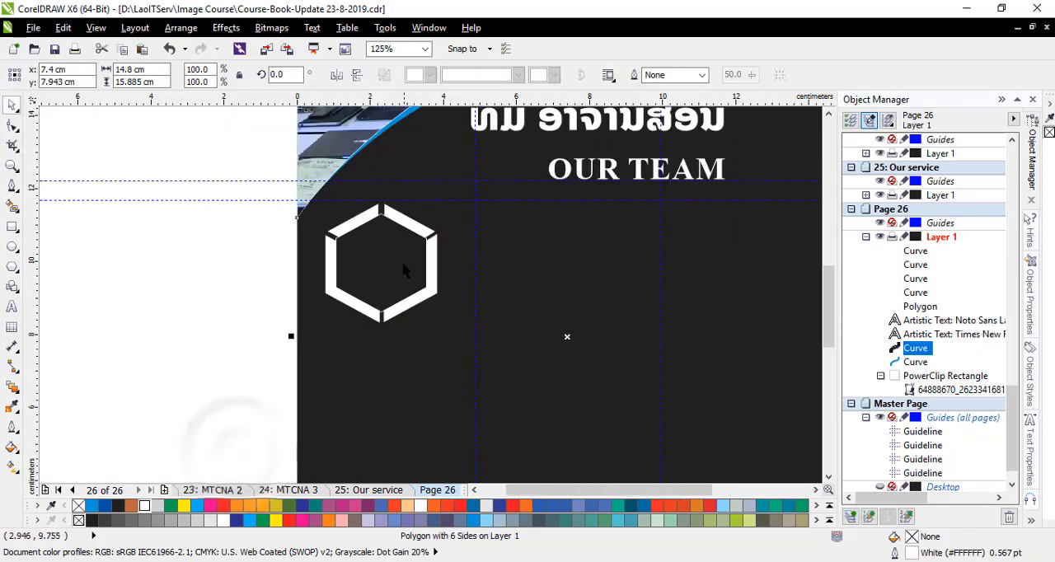
{"action": "scroll", "coordinate": [362, 305], "scroll_direction": "up", "scroll_amount": 1}
{"action": "scroll", "coordinate": [300, 330], "scroll_direction": "down", "scroll_amount": 1}
{"action": "left_click", "coordinate": [206, 234]}
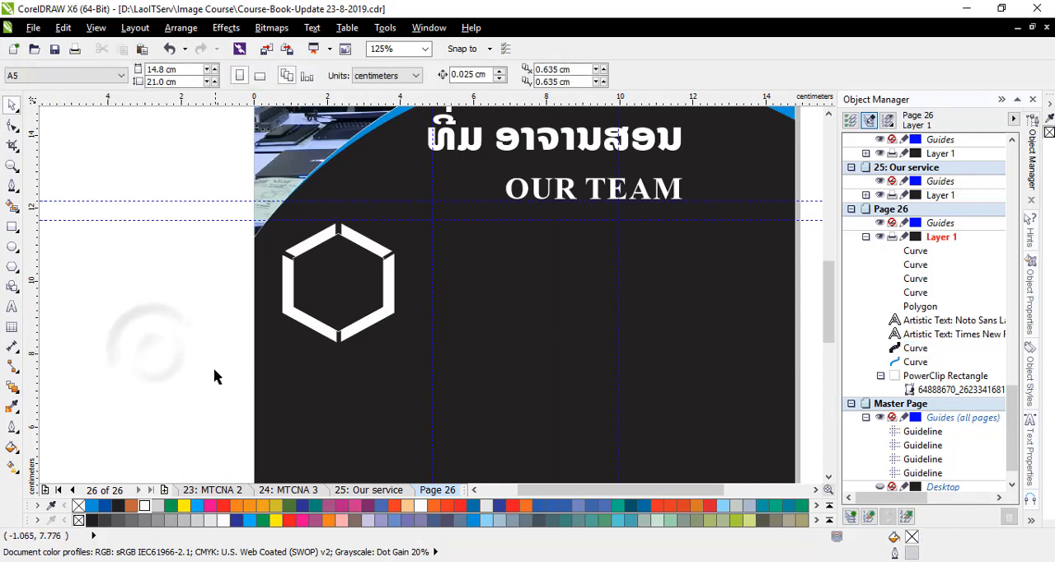
- Select the whole hexagon frame and place a copy in the middle of the row, centred at x about 7.6 cm
{"action": "left_click_drag", "start_coordinate": [415, 334], "coordinate": [426, 212]}
{"action": "scroll", "coordinate": [88, 288], "scroll_direction": "down", "scroll_amount": 1}
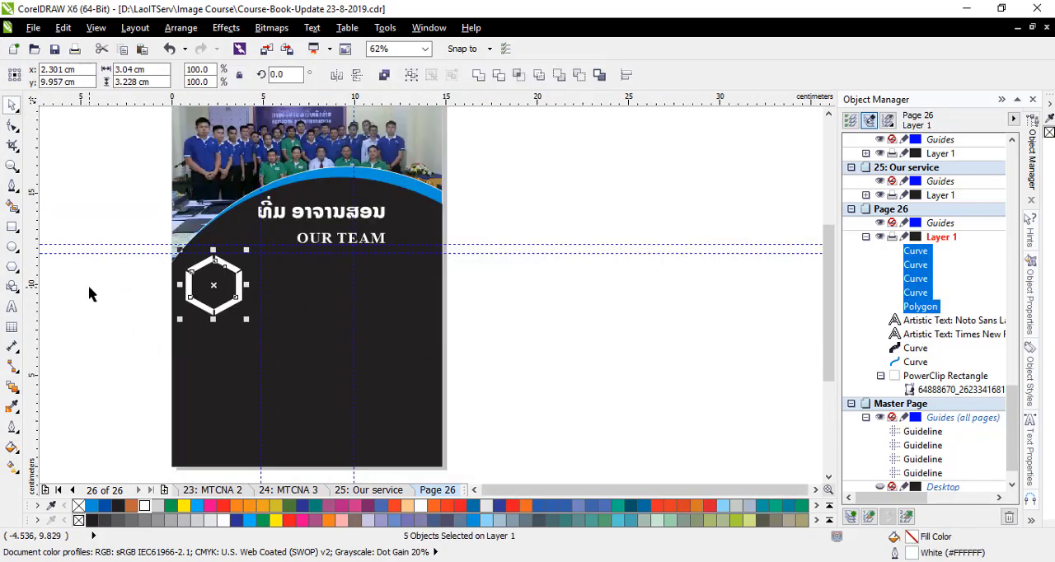
{"action": "scroll", "coordinate": [223, 284], "scroll_direction": "up", "scroll_amount": 1}
{"action": "left_click_drag", "start_coordinate": [206, 309], "coordinate": [401, 306]}
{"action": "scroll", "coordinate": [354, 307], "scroll_direction": "down", "scroll_amount": 1}
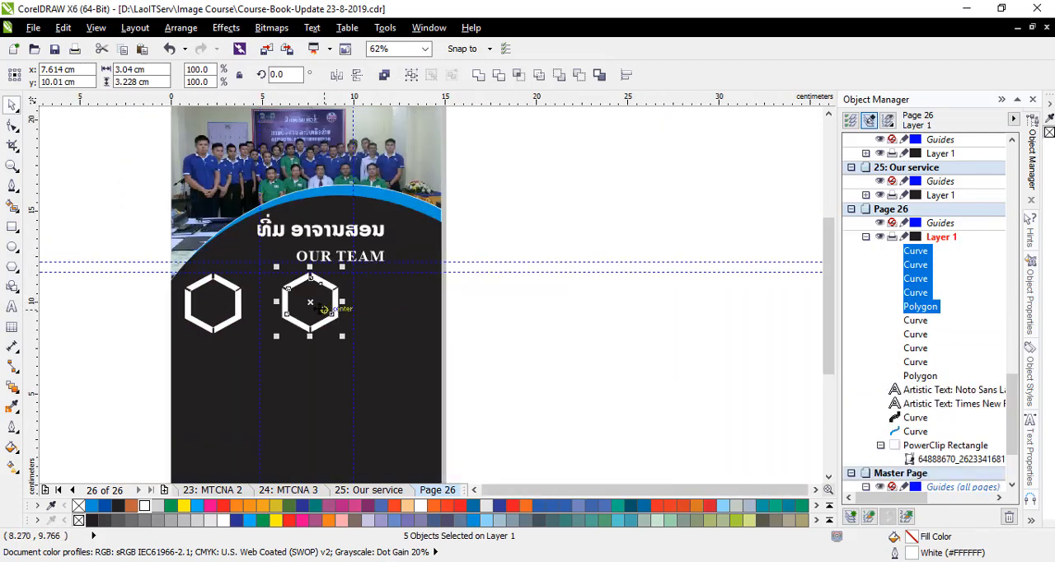
- Place a third copy of the hexagon frame near the page's right edge, centred at x about 12.5 cm and level with the others
{"action": "left_click_drag", "start_coordinate": [312, 303], "coordinate": [399, 302]}
{"action": "scroll", "coordinate": [389, 256], "scroll_direction": "up", "scroll_amount": 4}
{"action": "mouse_move", "coordinate": [382, 351]}
{"action": "left_mouse_down"}
{"action": "mouse_move", "coordinate": [375, 355]}
{"action": "mouse_move", "coordinate": [384, 351]}
{"action": "left_mouse_up"}
{"action": "scroll", "coordinate": [407, 362], "scroll_direction": "down", "scroll_amount": 1}
{"action": "left_click", "coordinate": [534, 358]}
{"action": "scroll", "coordinate": [394, 341], "scroll_direction": "up", "scroll_amount": 1}
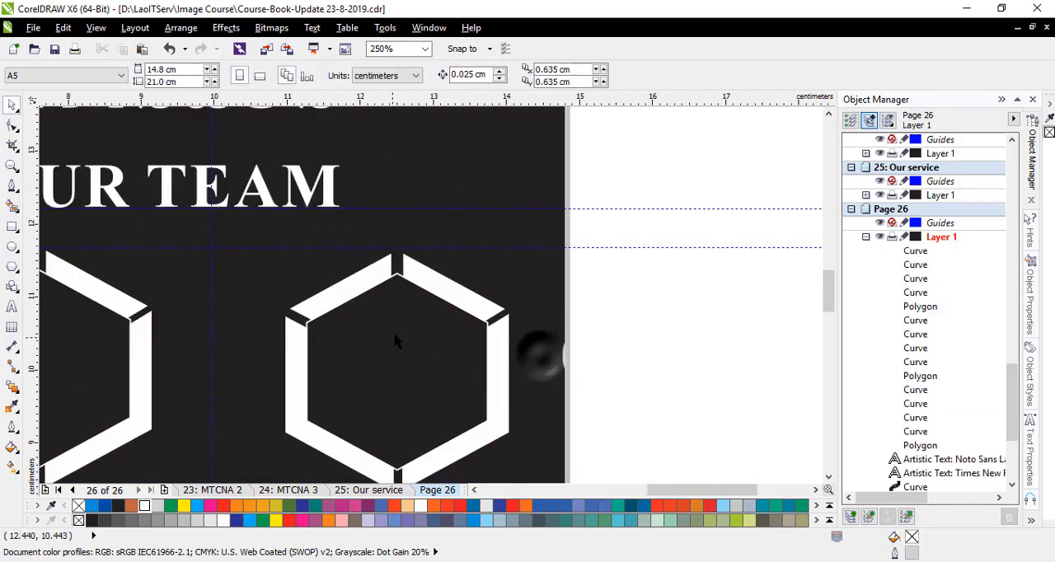
{"action": "left_click", "coordinate": [450, 287]}
{"action": "left_click", "coordinate": [638, 347]}
{"action": "scroll", "coordinate": [641, 354], "scroll_direction": "down", "scroll_amount": 1}
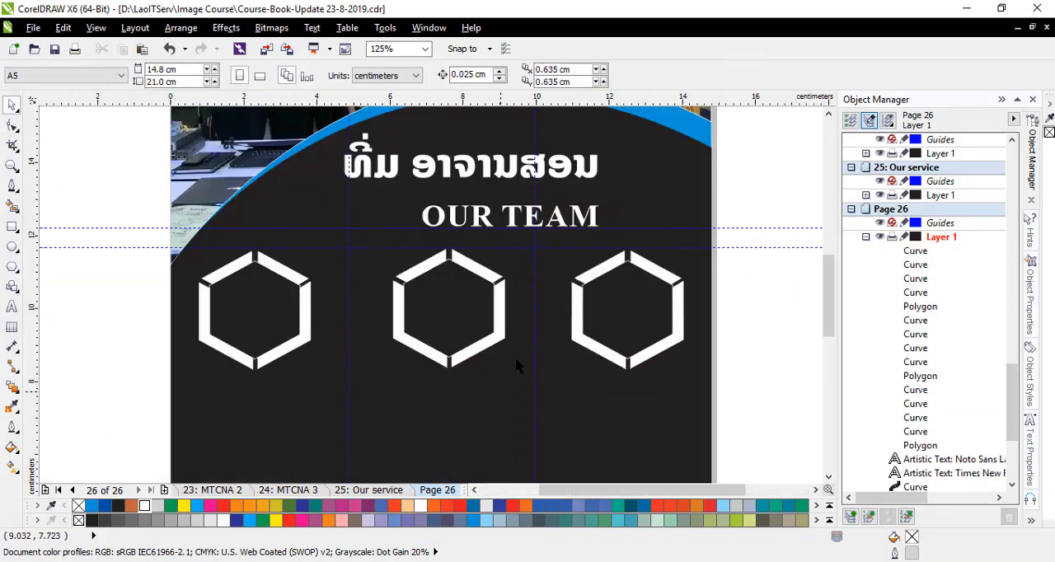
- Duplicate the horizontal guideline above the hexagon row to y about 8.21 cm and place another copy at y about 6.47 cm
{"action": "left_click_drag", "start_coordinate": [484, 248], "coordinate": [488, 374]}
{"action": "right_click", "coordinate": [488, 374]}
{"action": "scroll", "coordinate": [378, 272], "scroll_direction": "down", "scroll_amount": 1}
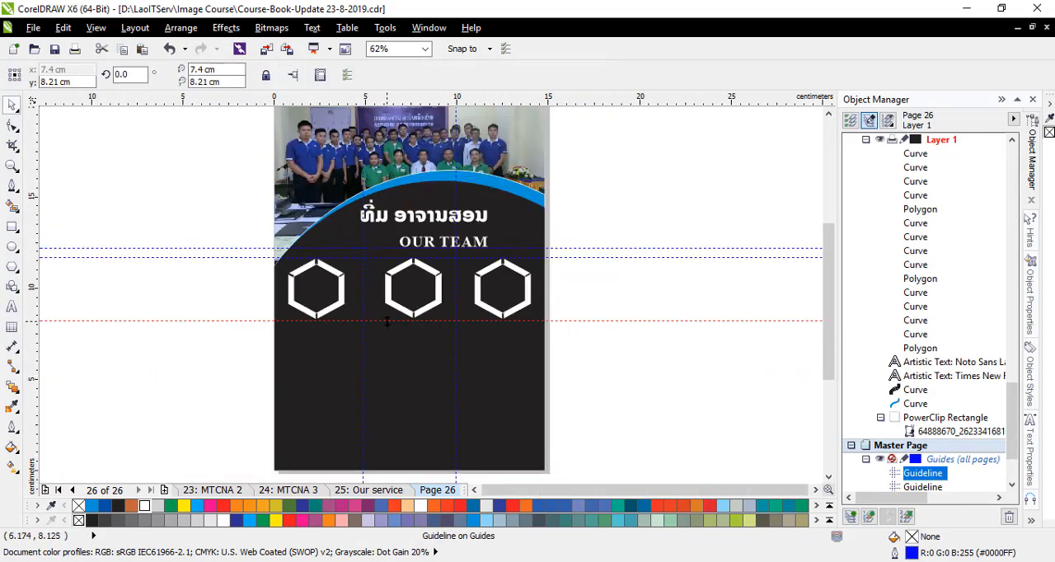
{"action": "left_click_drag", "start_coordinate": [386, 351], "coordinate": [386, 352]}
{"action": "right_click", "coordinate": [386, 352]}
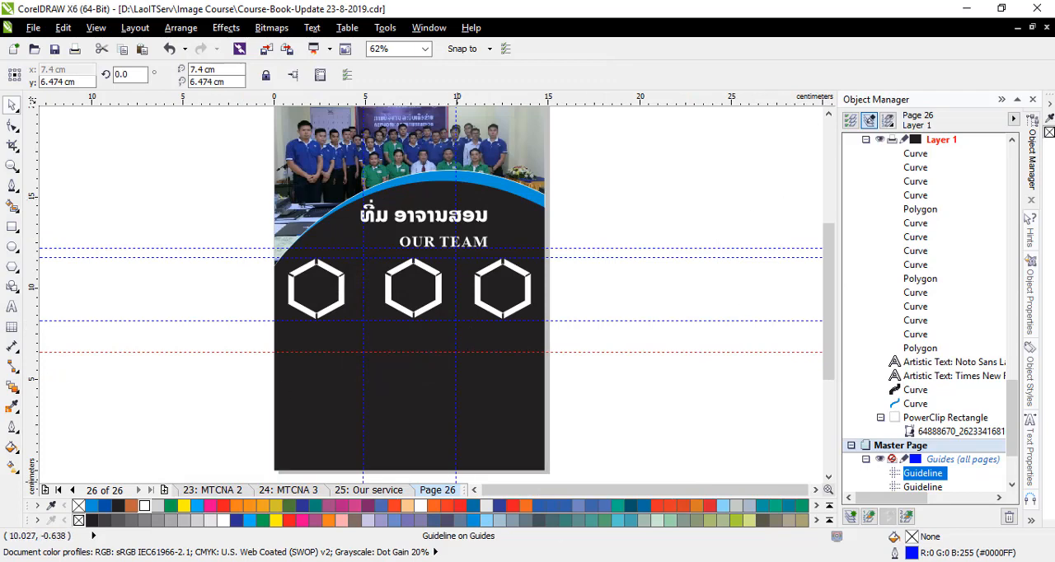
- Import the photo beginning with 65313837 from the Img Profiles folder and place it about 3.63 cm wide over the first hexagon frame
{"action": "left_click", "coordinate": [536, 503]}
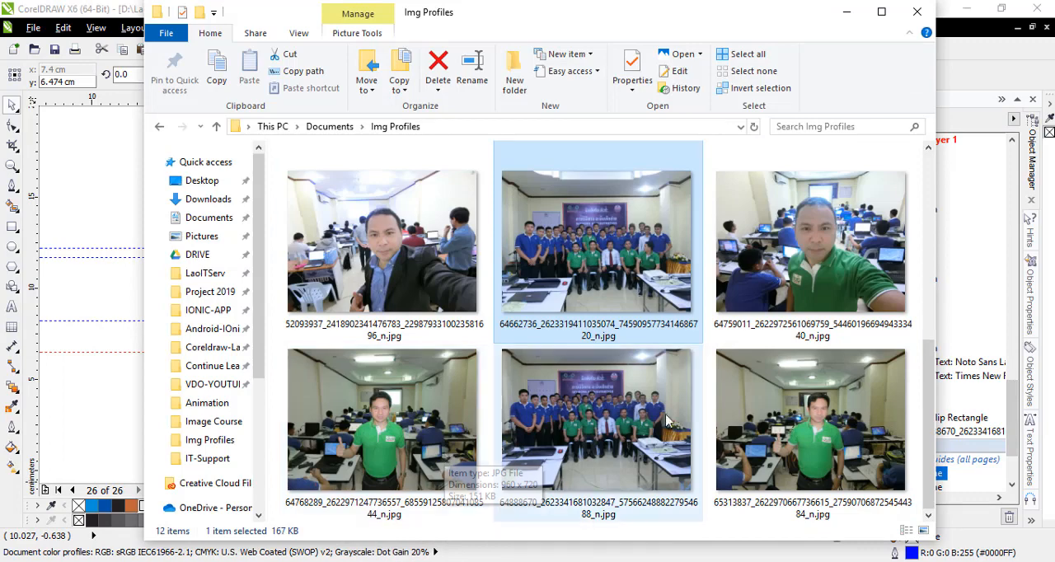
{"action": "left_click", "coordinate": [80, 420]}
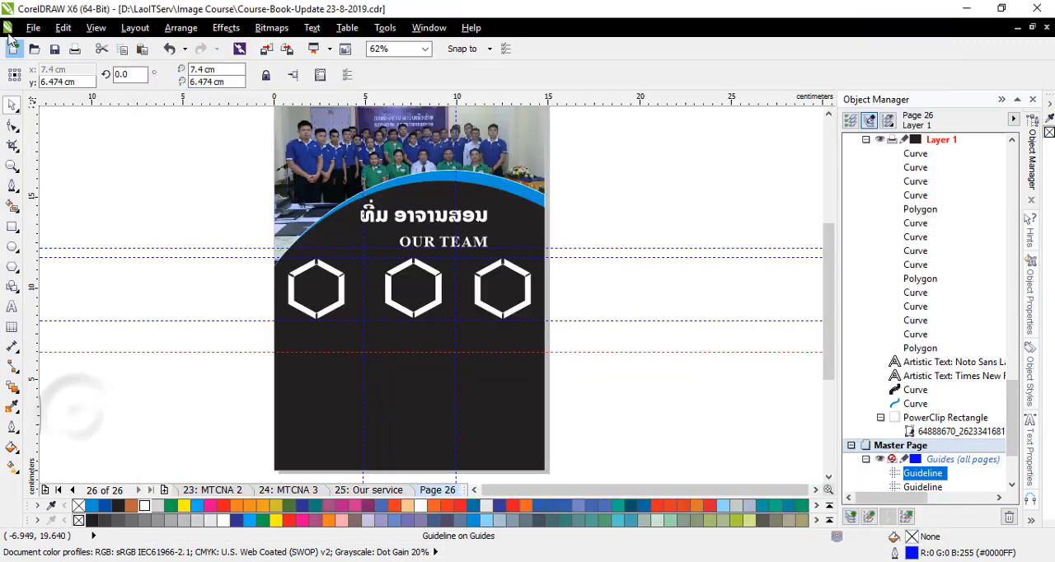
{"action": "left_click", "coordinate": [33, 27]}
{"action": "left_click", "coordinate": [49, 190]}
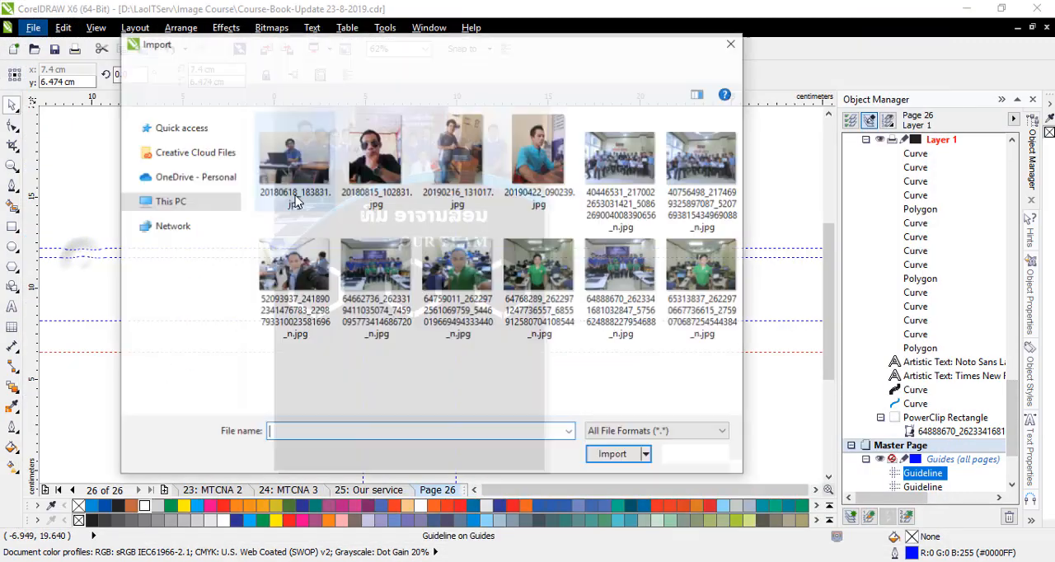
{"action": "left_click", "coordinate": [702, 282]}
{"action": "left_click", "coordinate": [613, 453]}
{"action": "scroll", "coordinate": [299, 266], "scroll_direction": "up", "scroll_amount": 4}
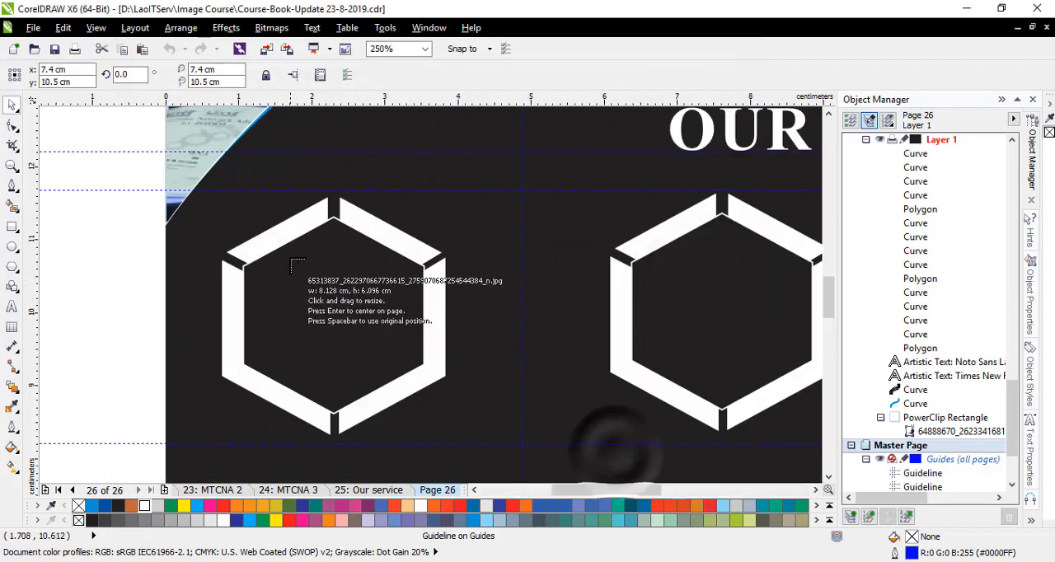
{"action": "left_click_drag", "start_coordinate": [180, 213], "coordinate": [437, 437]}
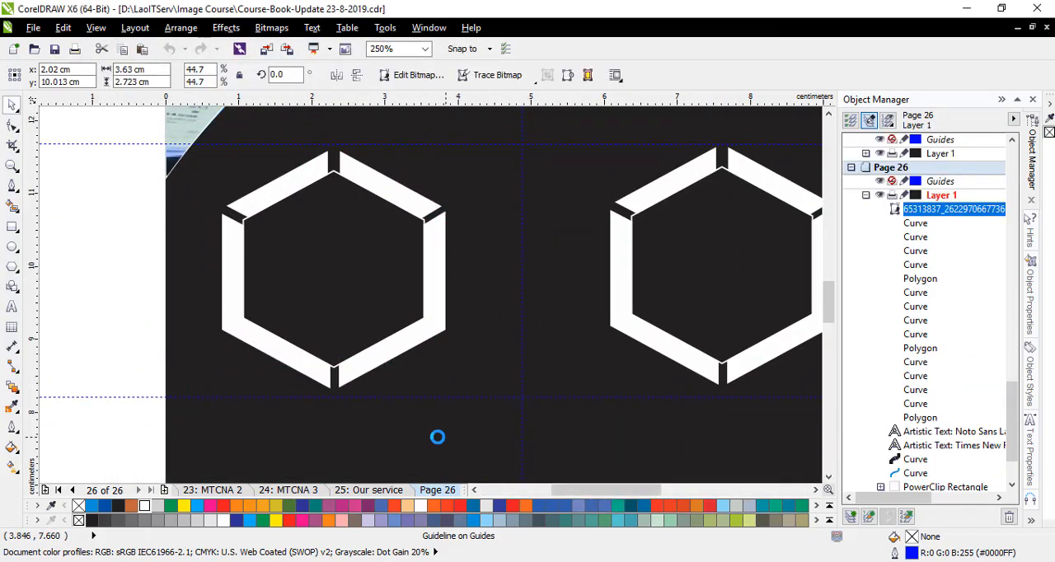
- PowerClip the imported photo inside the first hexagon and centre the man in it at x about 2.35 cm, y about 9.97 cm
{"action": "left_click_drag", "start_coordinate": [367, 266], "coordinate": [238, 325]}
{"action": "right_click", "coordinate": [238, 324]}
{"action": "left_click", "coordinate": [316, 9]}
{"action": "left_click", "coordinate": [344, 264]}
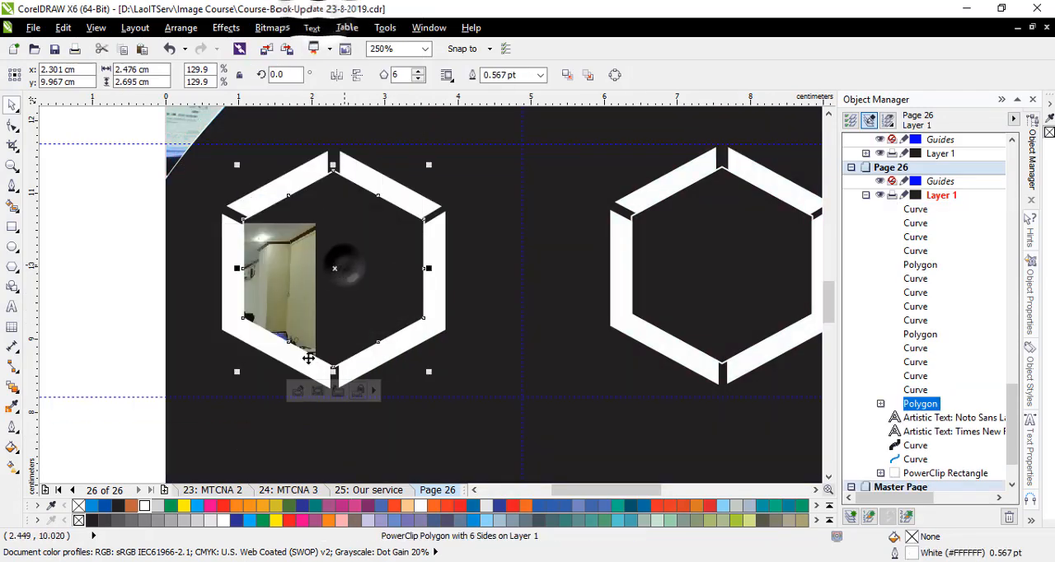
{"action": "left_click", "coordinate": [299, 390]}
{"action": "left_click_drag", "start_coordinate": [145, 349], "coordinate": [301, 295]}
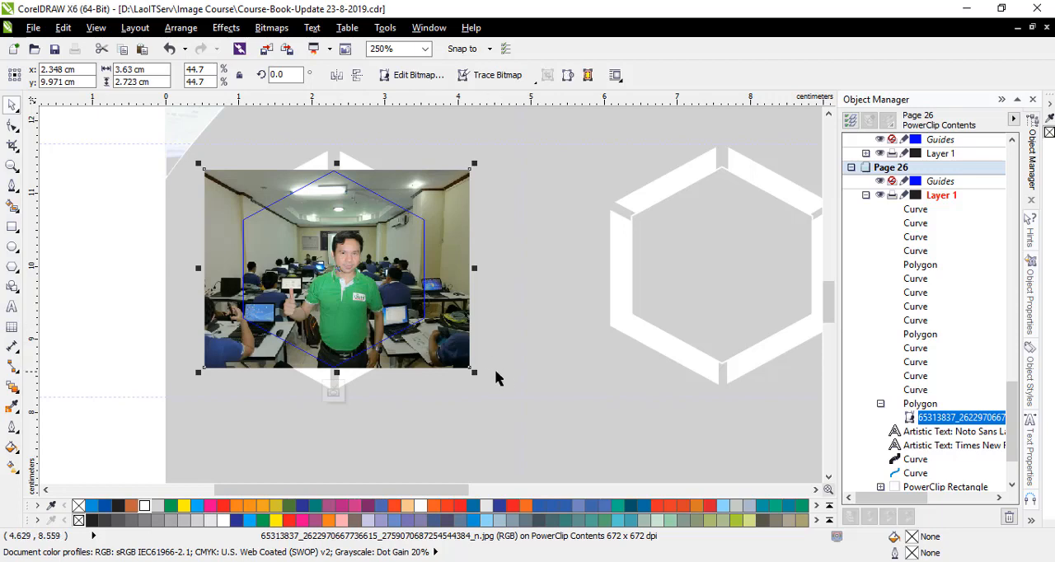
{"action": "left_click", "coordinate": [334, 391]}
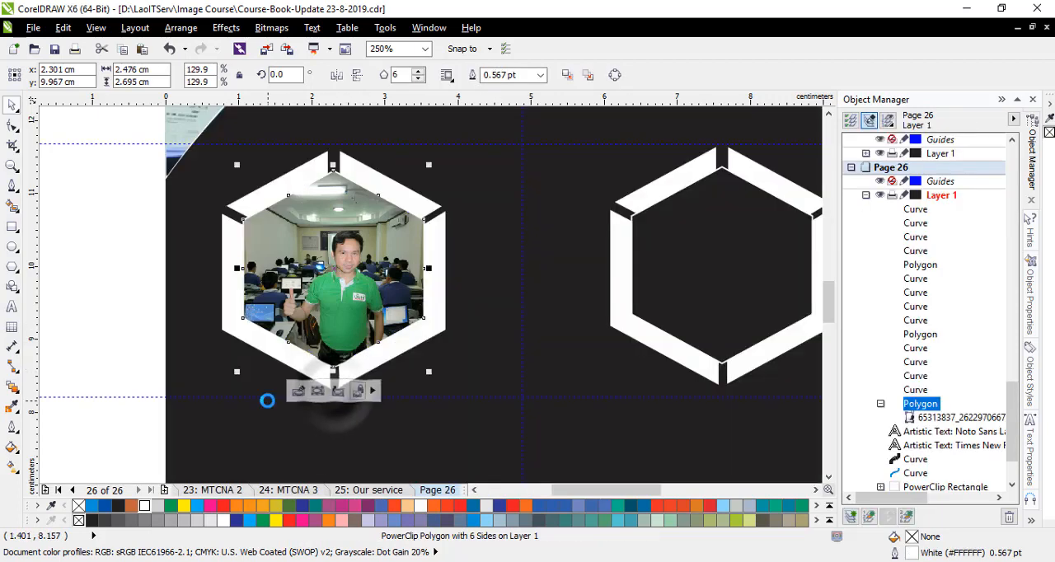
{"action": "left_click", "coordinate": [80, 339]}
- Switch to CCNA4.cdr, copy the portrait bitmap of the man with the microphone from its circular PowerClip, and finish editing the contents
{"action": "scroll", "coordinate": [250, 244], "scroll_direction": "down", "scroll_amount": 2}
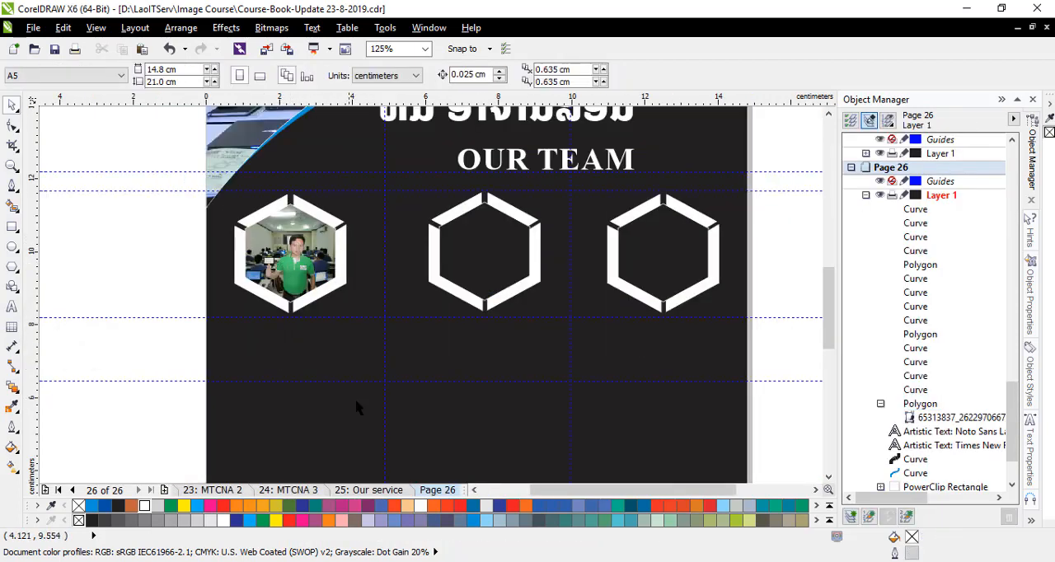
{"action": "left_click", "coordinate": [398, 561]}
{"action": "left_click", "coordinate": [494, 404]}
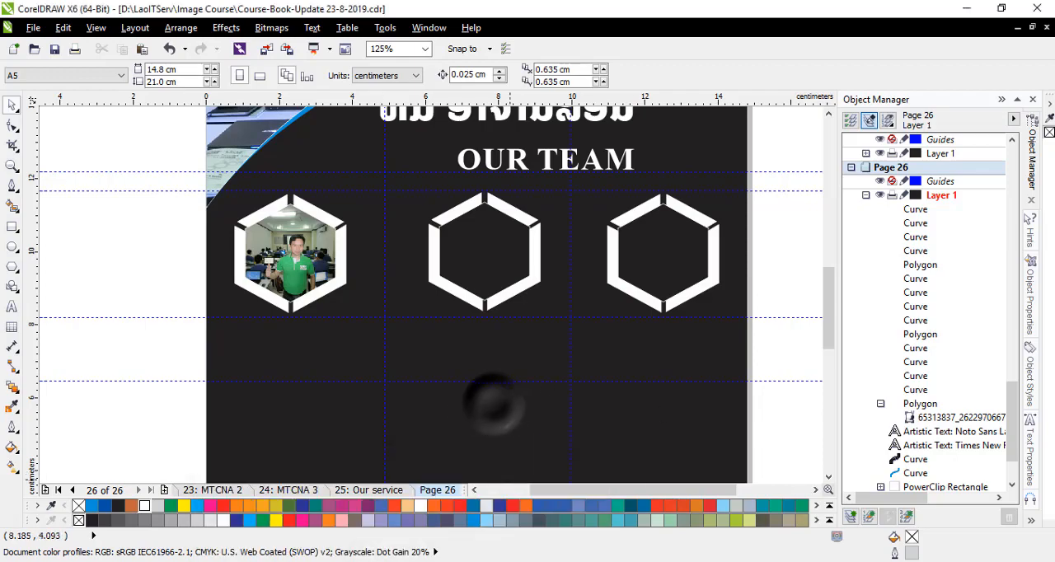
{"action": "mouse_move", "coordinate": [587, 561]}
{"action": "left_click", "coordinate": [701, 522]}
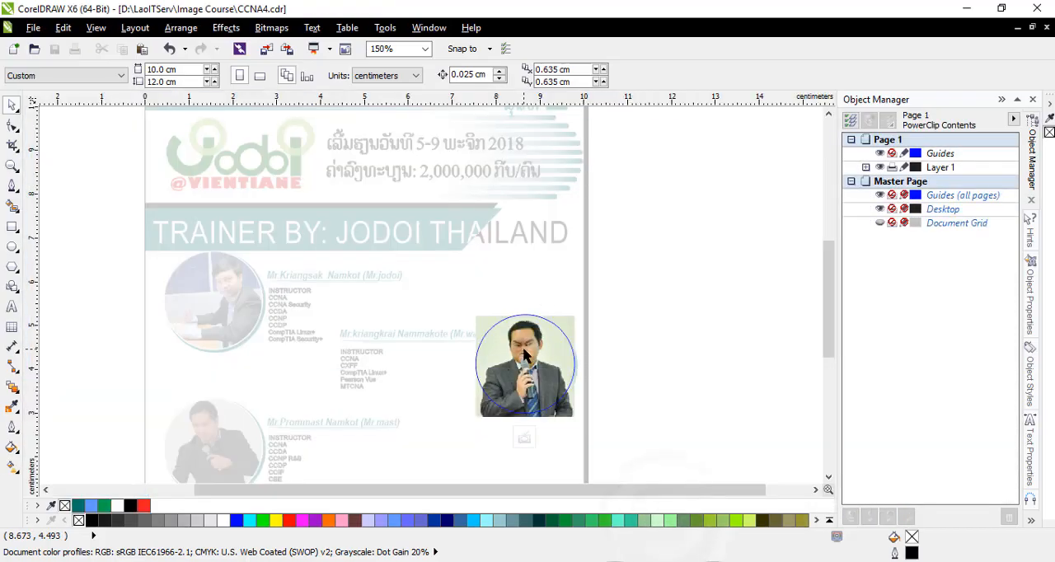
{"action": "left_click", "coordinate": [530, 369]}
{"action": "right_click", "coordinate": [530, 369]}
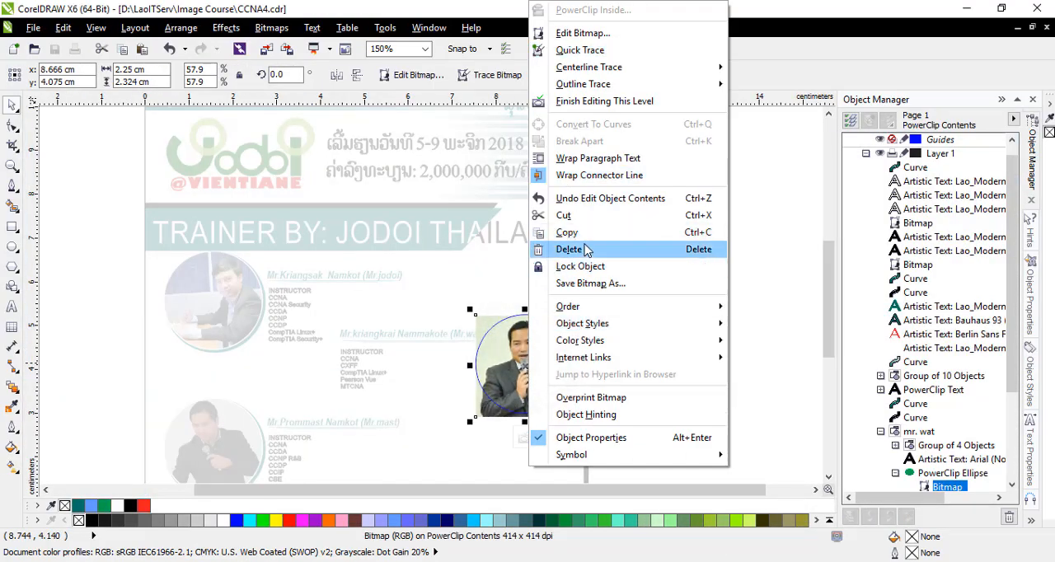
{"action": "left_click", "coordinate": [575, 249]}
{"action": "left_click", "coordinate": [524, 438]}
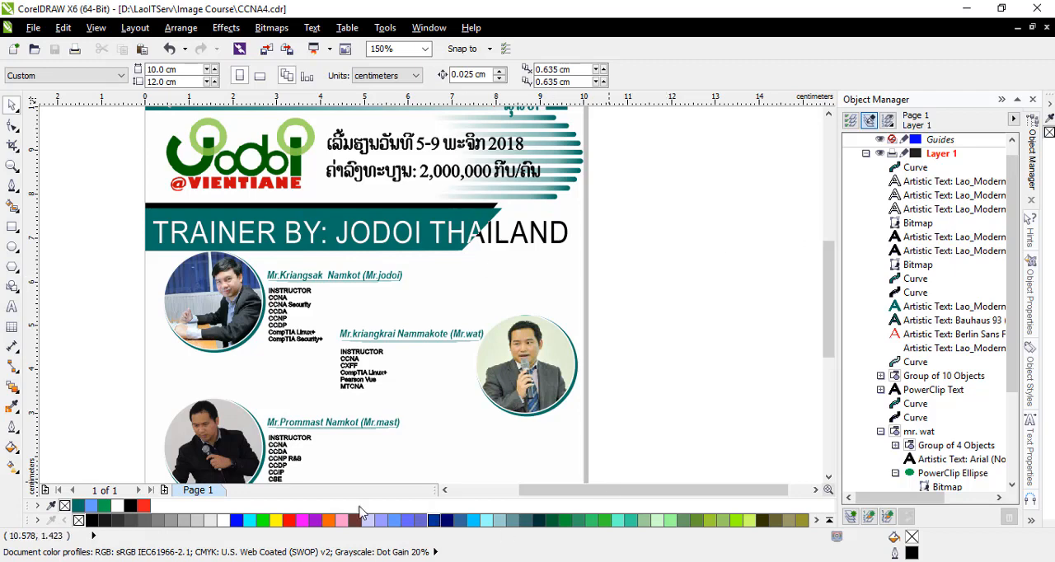
- Return to the course book document, paste the copied portrait, and PowerClip it inside the middle hexagon
{"action": "left_click", "coordinate": [1016, 28]}
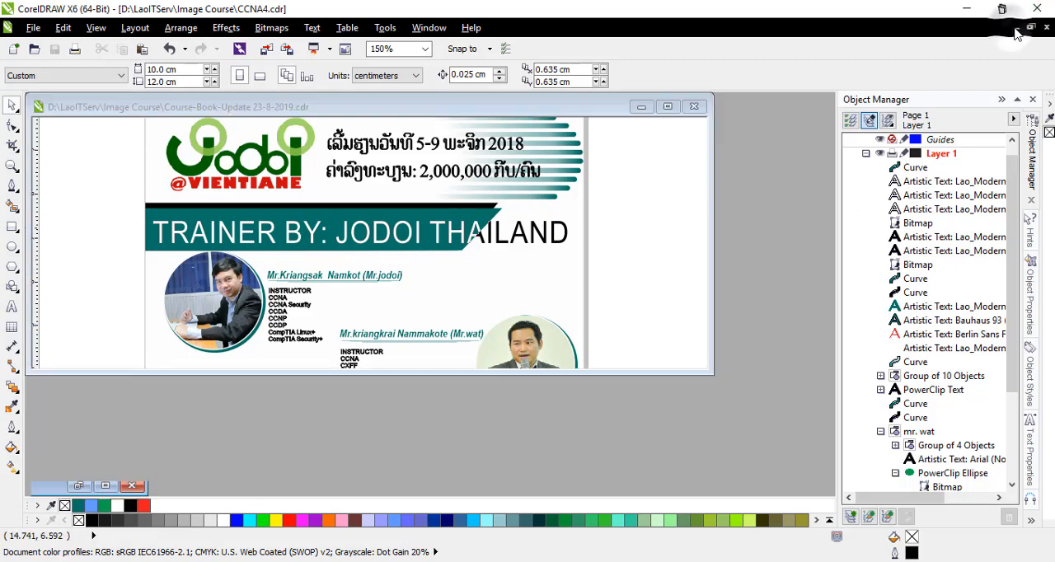
{"action": "scroll", "coordinate": [436, 211], "scroll_direction": "up", "scroll_amount": 1}
{"action": "left_click", "coordinate": [669, 106]}
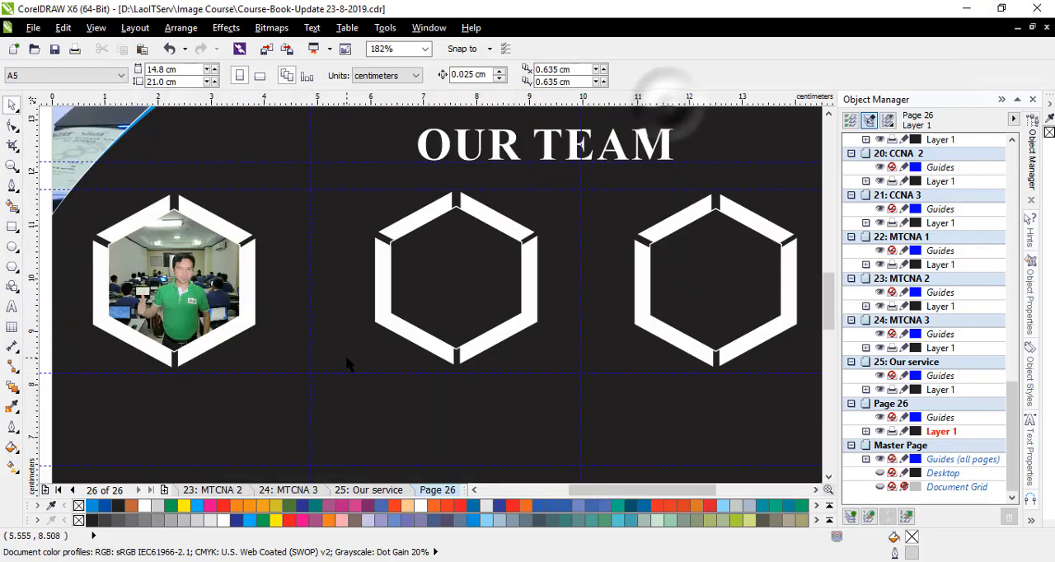
{"action": "key", "text": "ctrl+v"}
{"action": "right_click", "coordinate": [612, 350]}
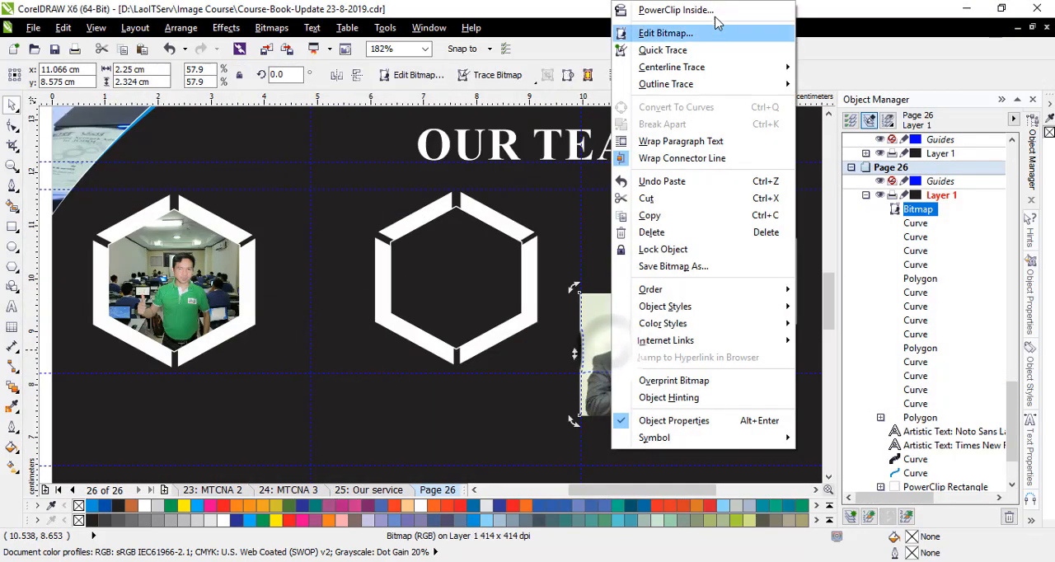
{"action": "left_click", "coordinate": [647, 9]}
{"action": "left_click", "coordinate": [395, 271]}
- Enlarge the clipped portrait in the middle hexagon to about 2.62 × 2.71 cm and finish editing the PowerClip
{"action": "left_click", "coordinate": [416, 373]}
{"action": "left_click", "coordinate": [470, 295]}
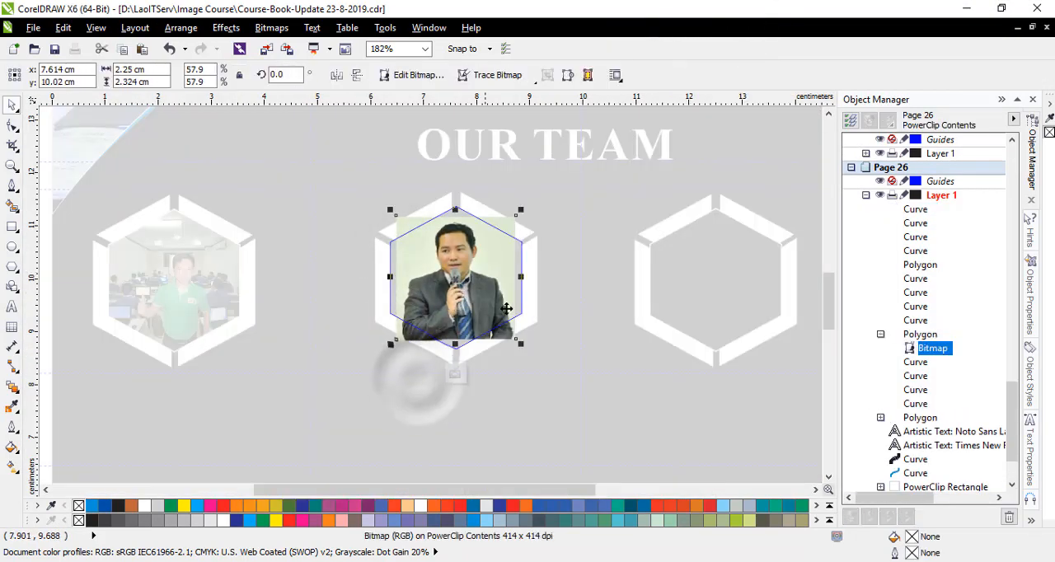
{"action": "scroll", "coordinate": [485, 271], "scroll_direction": "up", "scroll_amount": 1}
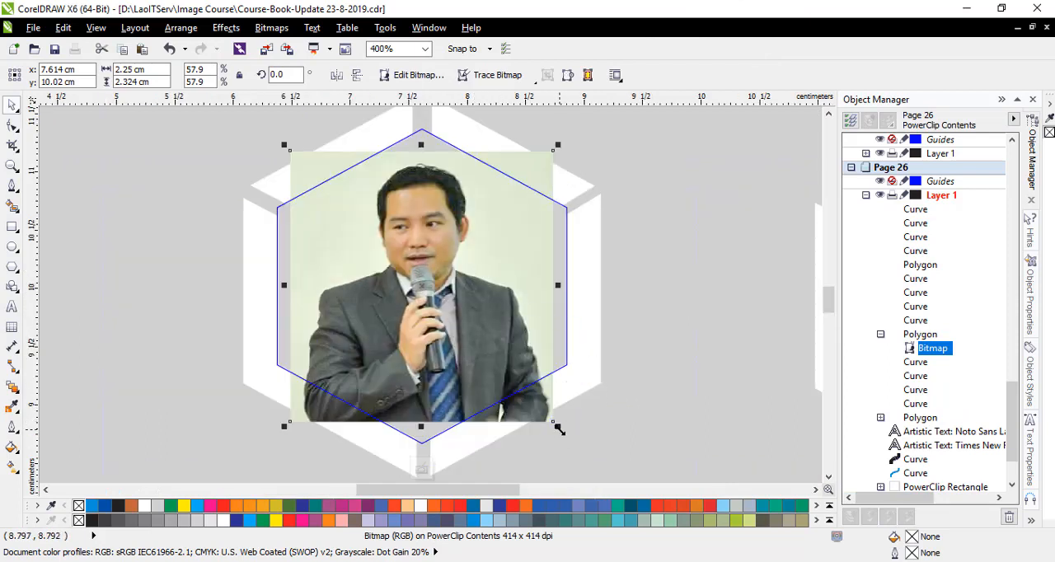
{"action": "left_click_drag", "start_coordinate": [559, 428], "coordinate": [595, 452]}
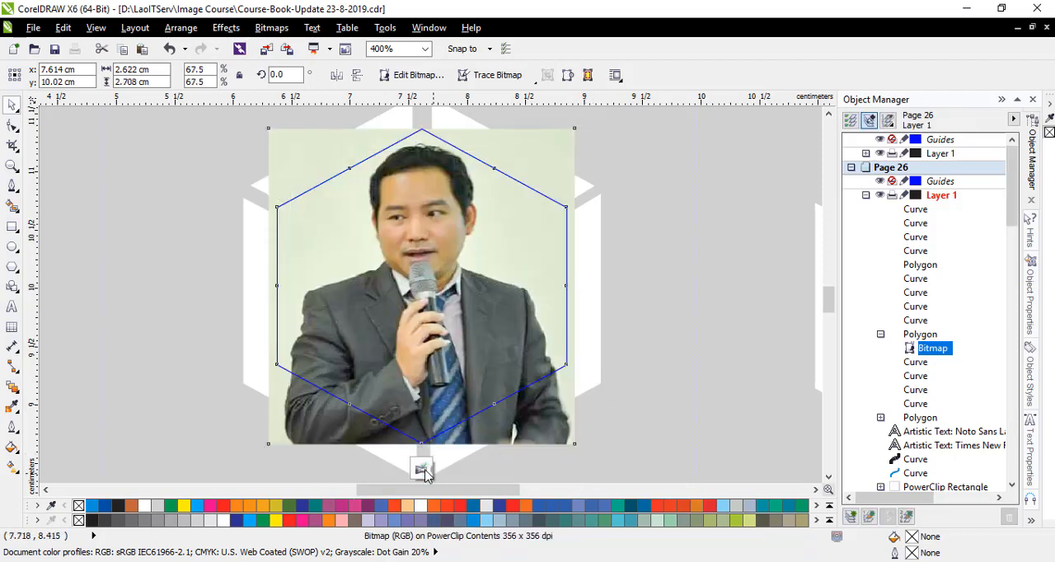
{"action": "left_click", "coordinate": [421, 471]}
{"action": "scroll", "coordinate": [256, 360], "scroll_direction": "down", "scroll_amount": 1}
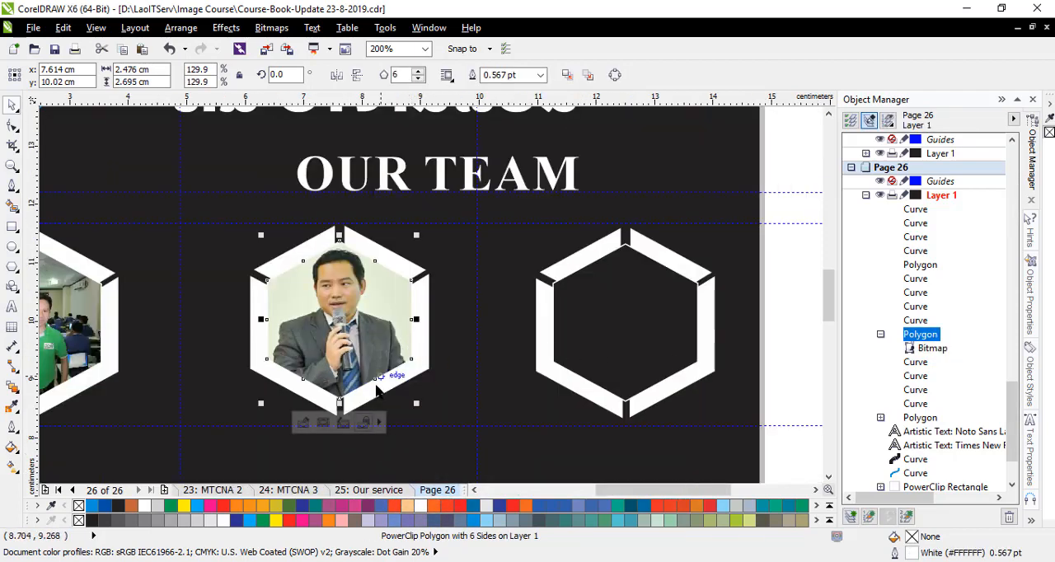
{"action": "left_click", "coordinate": [442, 387]}
{"action": "scroll", "coordinate": [442, 386], "scroll_direction": "down", "scroll_amount": 1}
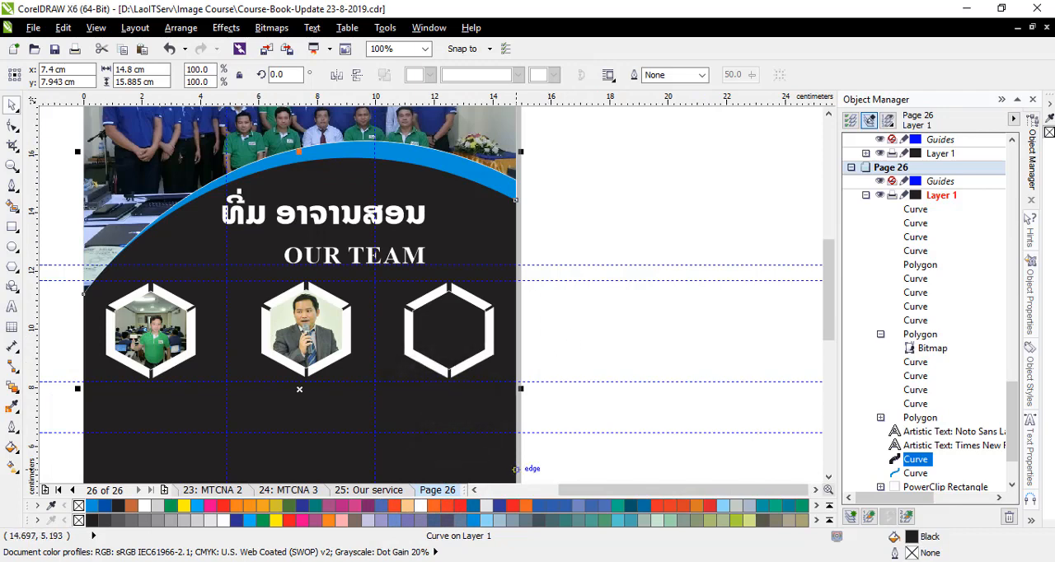
- Import the photo beginning with 64759011 and place it about 3.9 cm wide over the empty hexagon near the page's right edge
{"action": "left_click", "coordinate": [33, 27]}
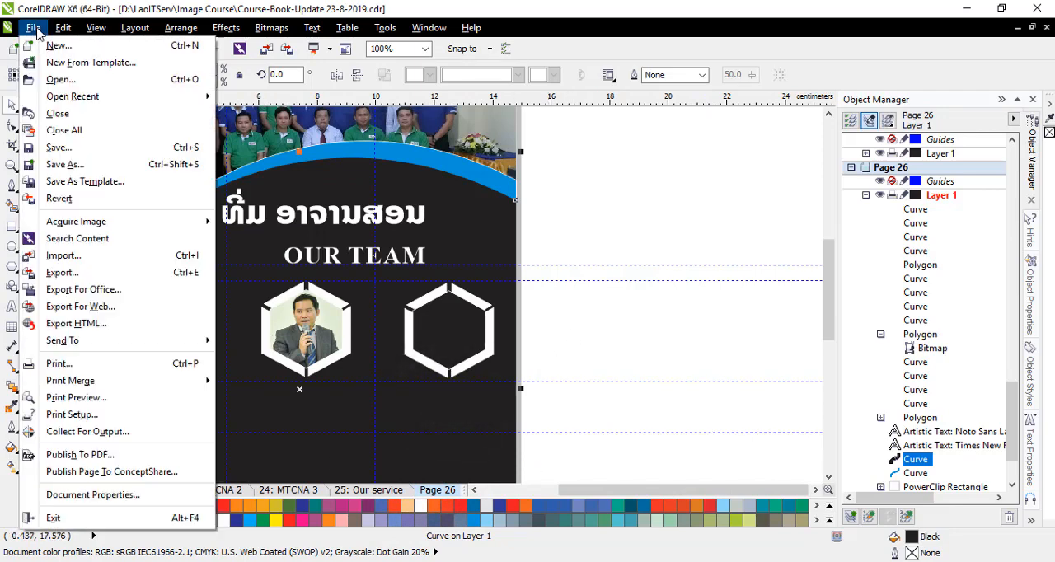
{"action": "left_click", "coordinate": [82, 259]}
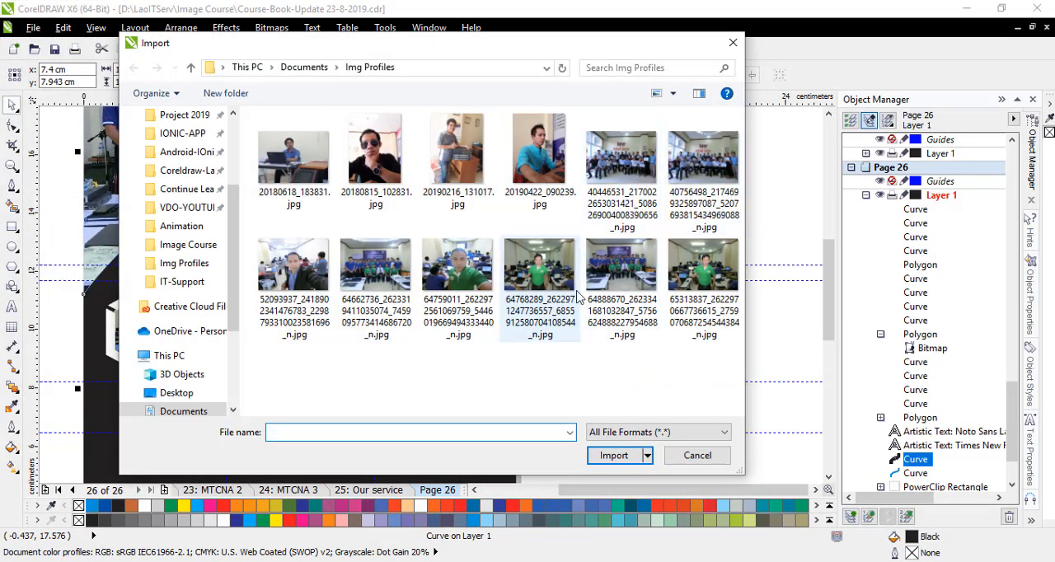
{"action": "left_click", "coordinate": [461, 272]}
{"action": "left_click", "coordinate": [614, 455]}
{"action": "scroll", "coordinate": [429, 298], "scroll_direction": "up", "scroll_amount": 4}
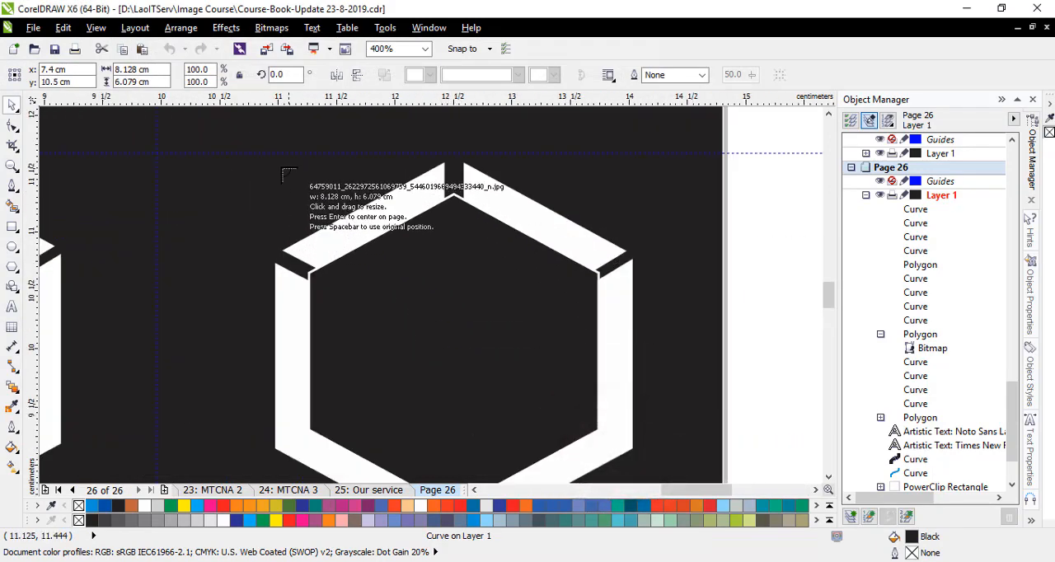
{"action": "left_click_drag", "start_coordinate": [234, 169], "coordinate": [688, 451]}
{"action": "scroll", "coordinate": [693, 399], "scroll_direction": "down", "scroll_amount": 1}
- PowerClip the imported classroom selfie inside the third hexagon of the row
{"action": "left_click_drag", "start_coordinate": [583, 321], "coordinate": [392, 323]}
{"action": "right_click", "coordinate": [390, 323]}
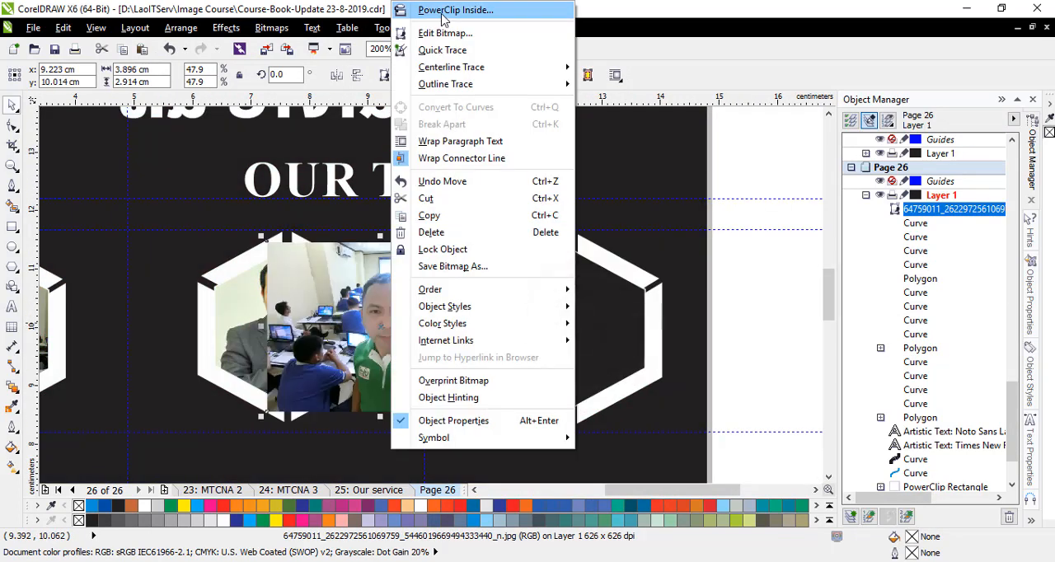
{"action": "left_click", "coordinate": [445, 10]}
- Reduce the clipped photo in the third hexagon to about 3.56 × 2.66 cm and finish editing the PowerClip
{"action": "left_click", "coordinate": [540, 433]}
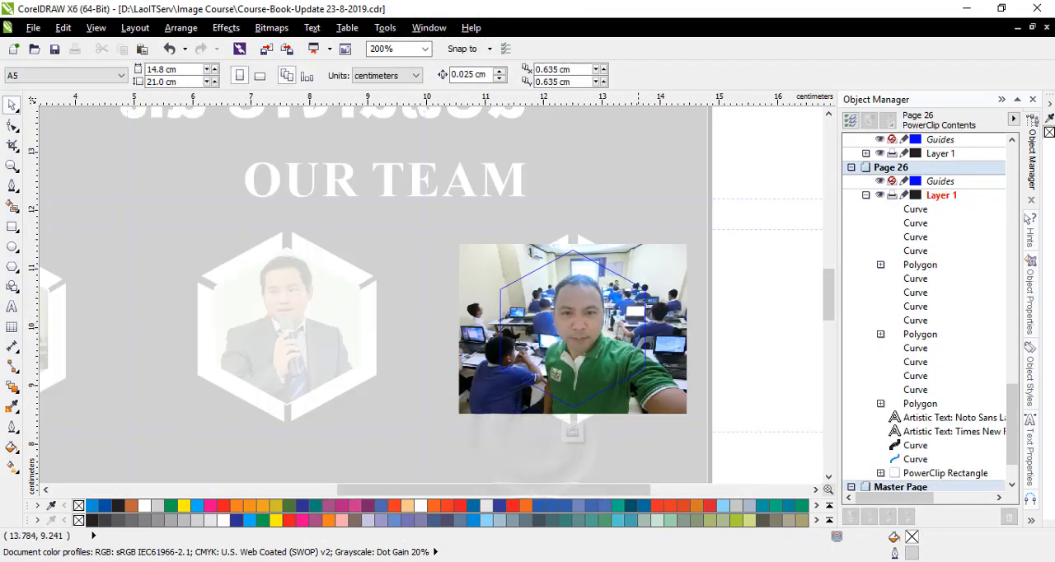
{"action": "scroll", "coordinate": [626, 374], "scroll_direction": "up", "scroll_amount": 1}
{"action": "left_click", "coordinate": [711, 438]}
{"action": "left_click_drag", "start_coordinate": [766, 446], "coordinate": [738, 436]}
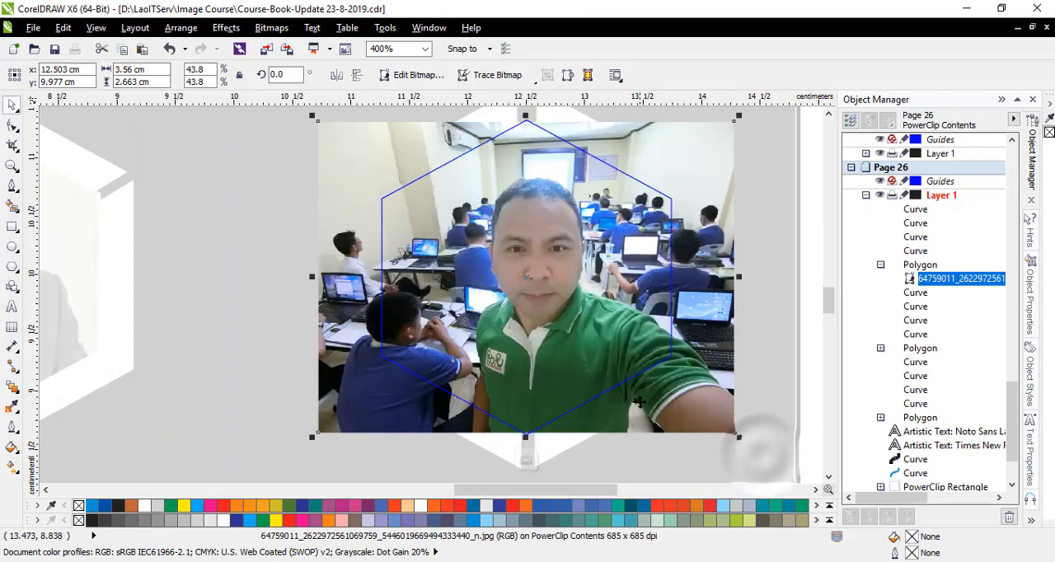
{"action": "scroll", "coordinate": [640, 402], "scroll_direction": "down", "scroll_amount": 1}
{"action": "scroll", "coordinate": [566, 229], "scroll_direction": "up", "scroll_amount": 1}
{"action": "left_click", "coordinate": [550, 216]}
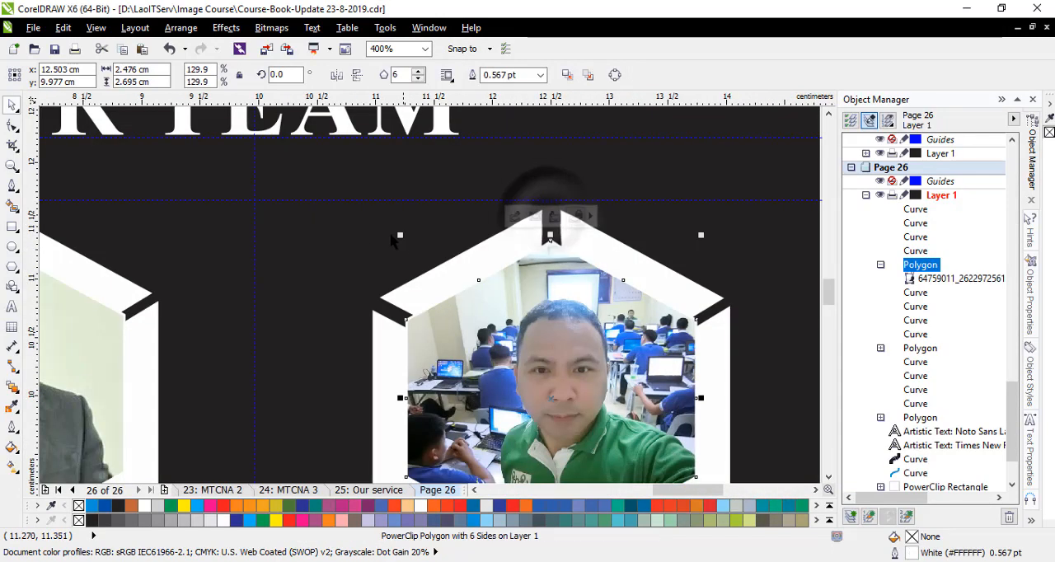
{"action": "left_click", "coordinate": [370, 249]}
{"action": "scroll", "coordinate": [370, 249], "scroll_direction": "down", "scroll_amount": 2}
{"action": "scroll", "coordinate": [661, 269], "scroll_direction": "up", "scroll_amount": 1}
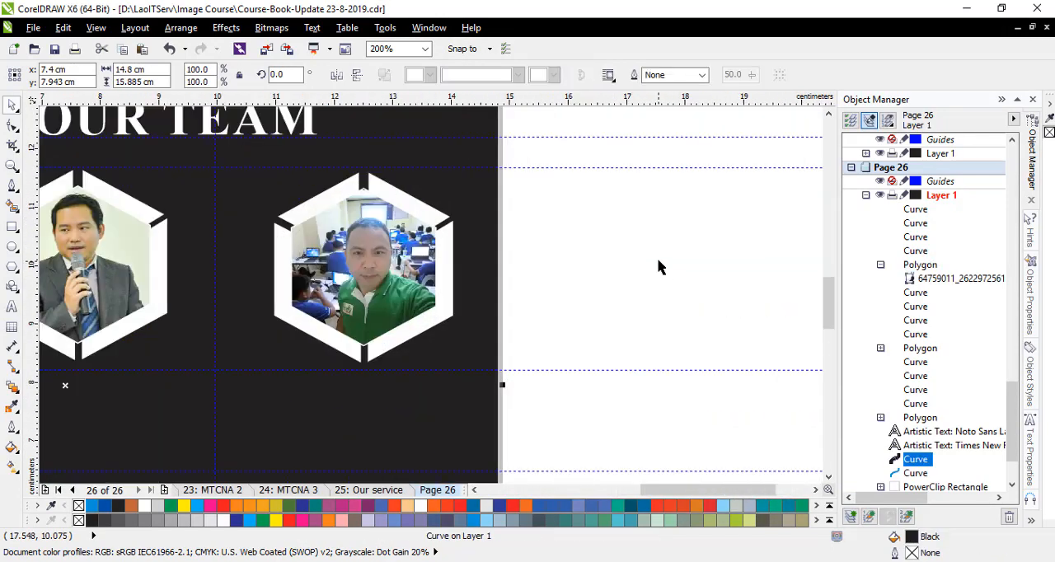
{"action": "scroll", "coordinate": [661, 267], "scroll_direction": "down", "scroll_amount": 1}
{"action": "scroll", "coordinate": [187, 289], "scroll_direction": "up", "scroll_amount": 1}
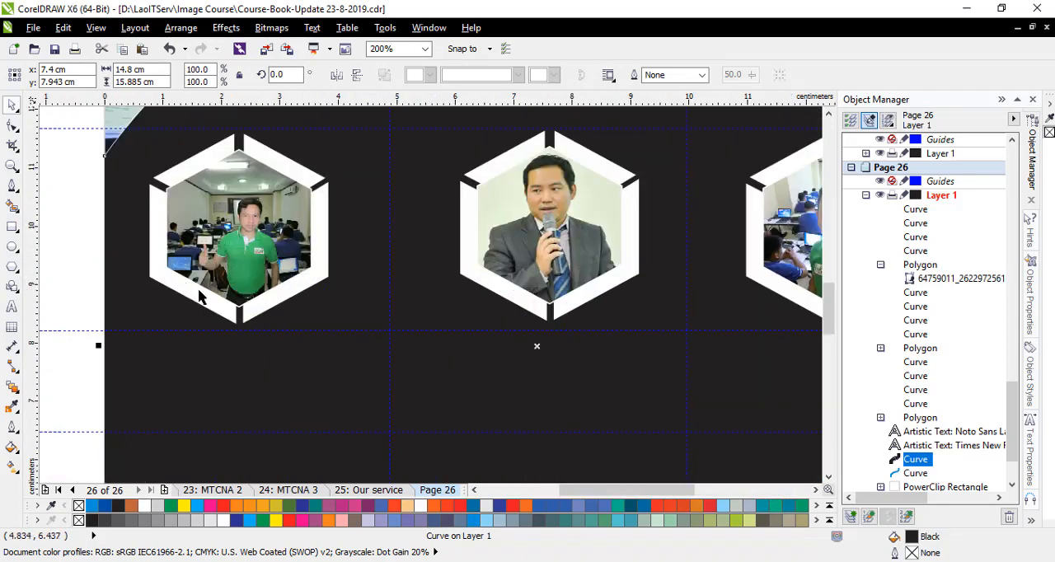
{"action": "scroll", "coordinate": [140, 280], "scroll_direction": "down", "scroll_amount": 1}
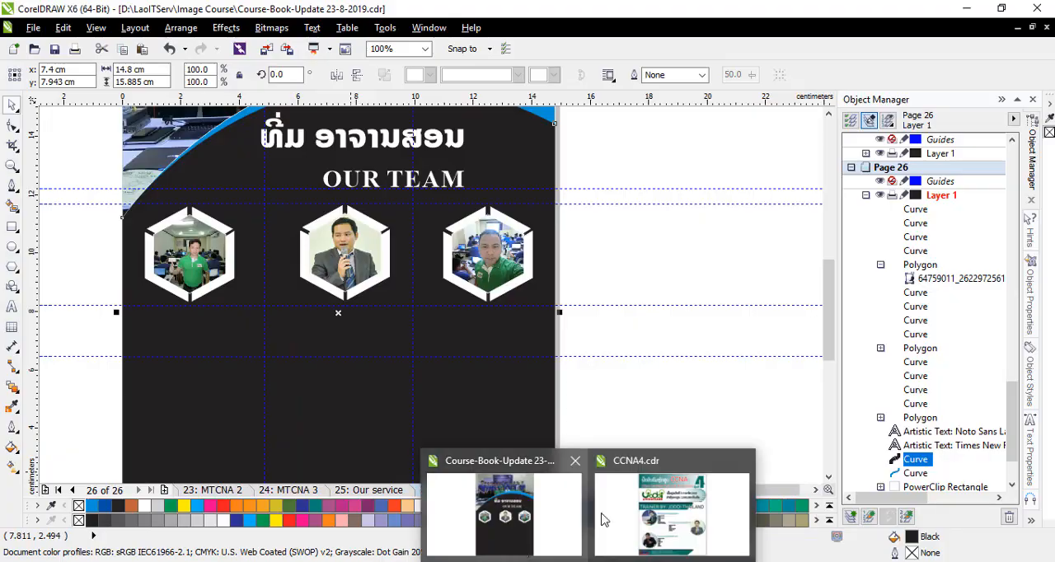
- Switch to CCNA4.cdr and copy the first trainer's full name text, including the nickname in brackets
{"action": "left_click", "coordinate": [652, 503]}
{"action": "left_click", "coordinate": [668, 106]}
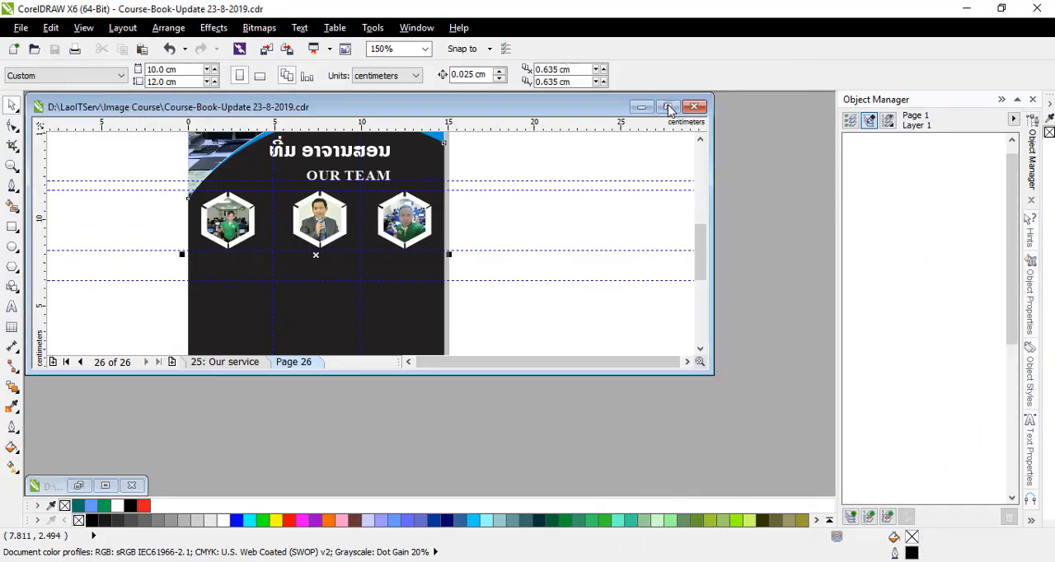
{"action": "left_click", "coordinate": [655, 488]}
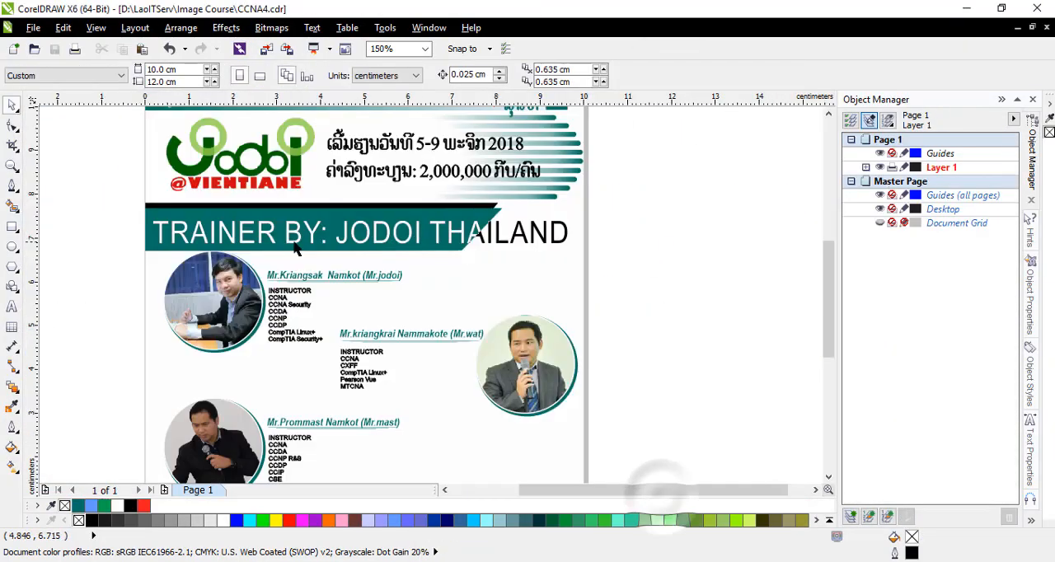
{"action": "scroll", "coordinate": [301, 290], "scroll_direction": "up", "scroll_amount": 5}
{"action": "left_click", "coordinate": [13, 306]}
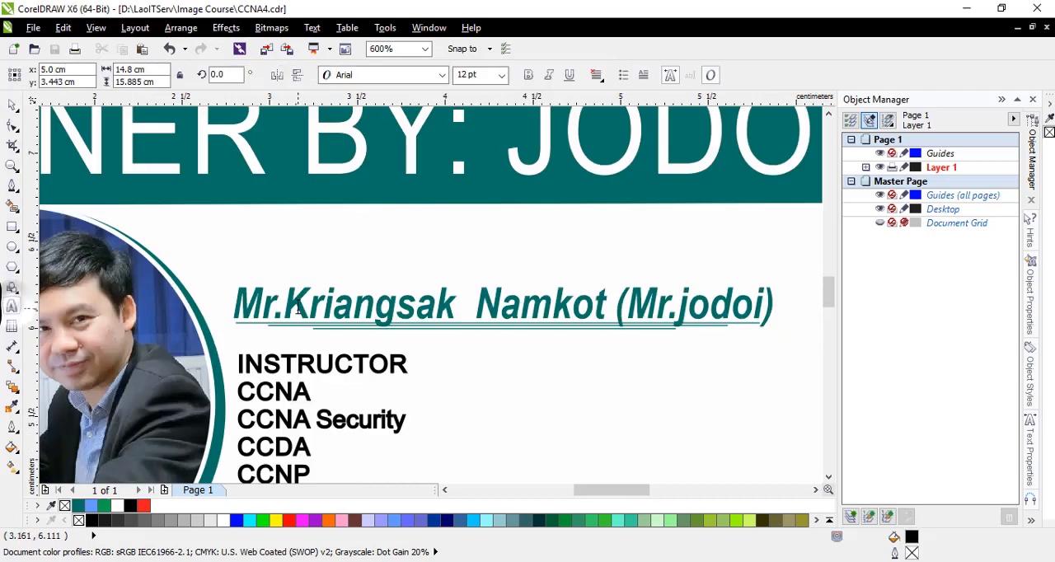
{"action": "left_click", "coordinate": [309, 306]}
{"action": "left_click_drag", "start_coordinate": [233, 306], "coordinate": [779, 306]}
{"action": "key", "text": "ctrl+c"}
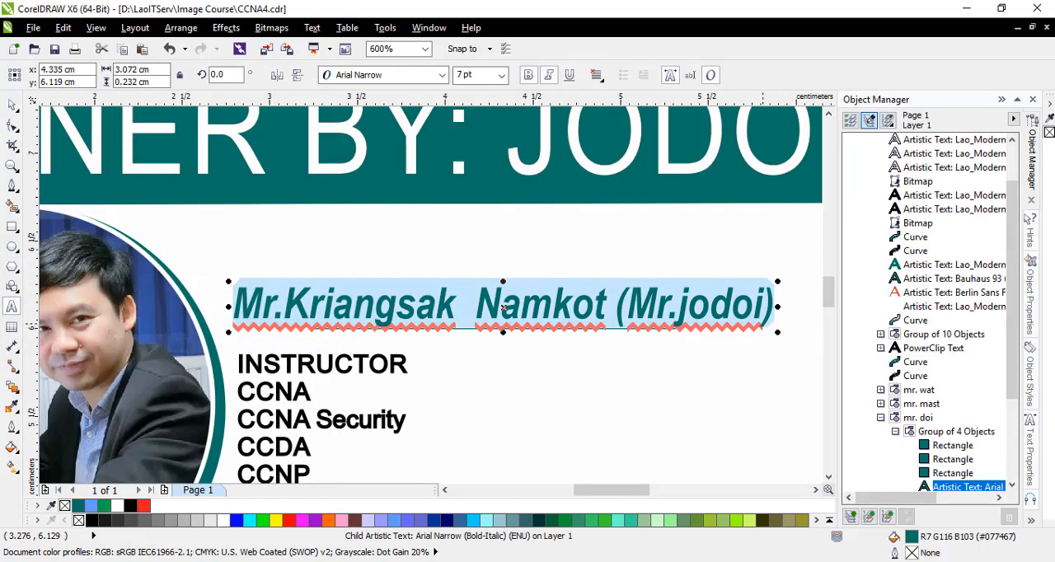
- Return to the course book and paste the copied trainer name as artistic text below the first hexagon
{"action": "left_click", "coordinate": [511, 502]}
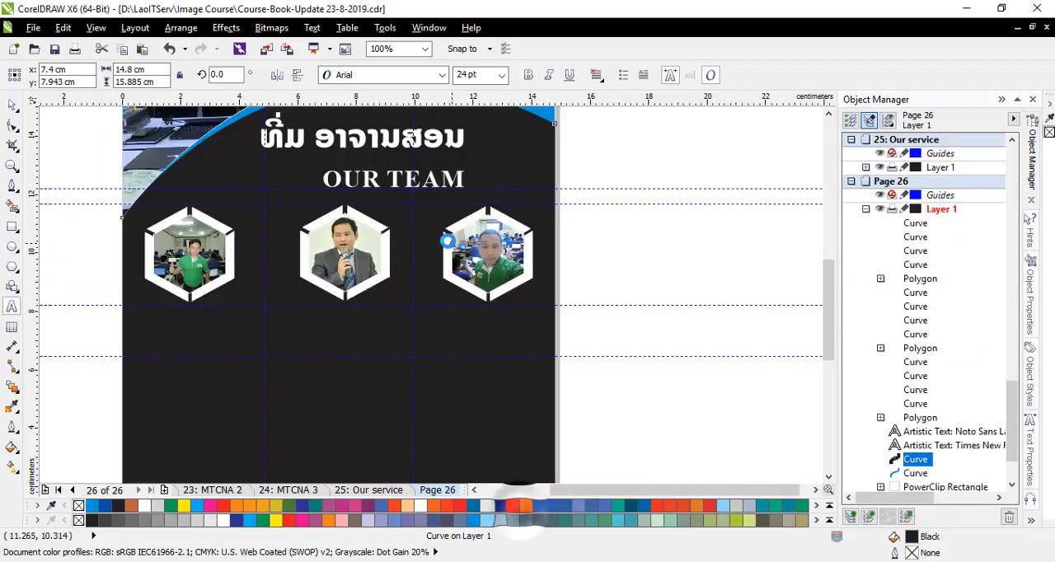
{"action": "left_click", "coordinate": [151, 334]}
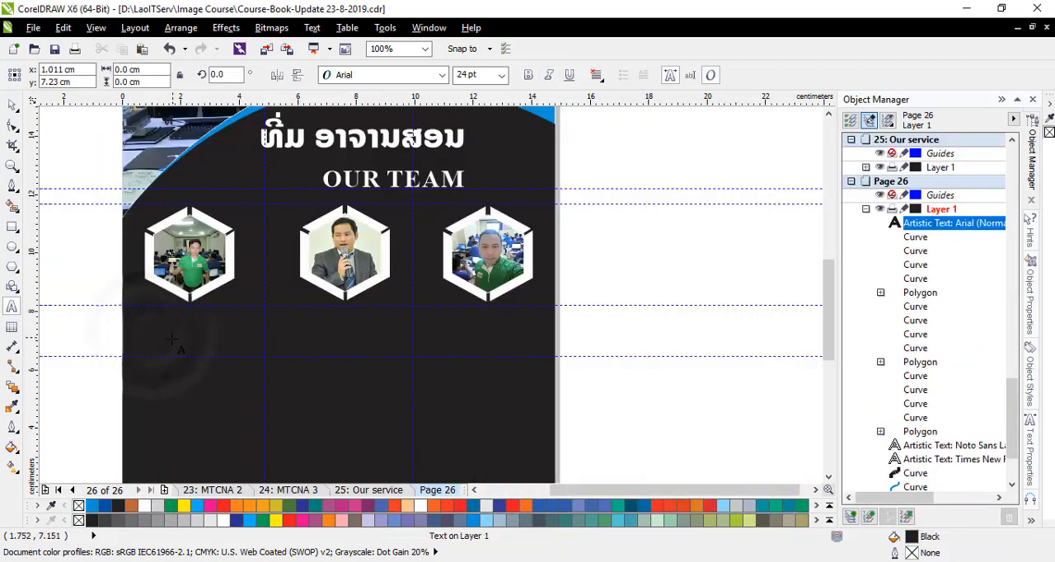
{"action": "key", "text": "ctrl+v"}
{"action": "scroll", "coordinate": [186, 333], "scroll_direction": "up", "scroll_amount": 2}
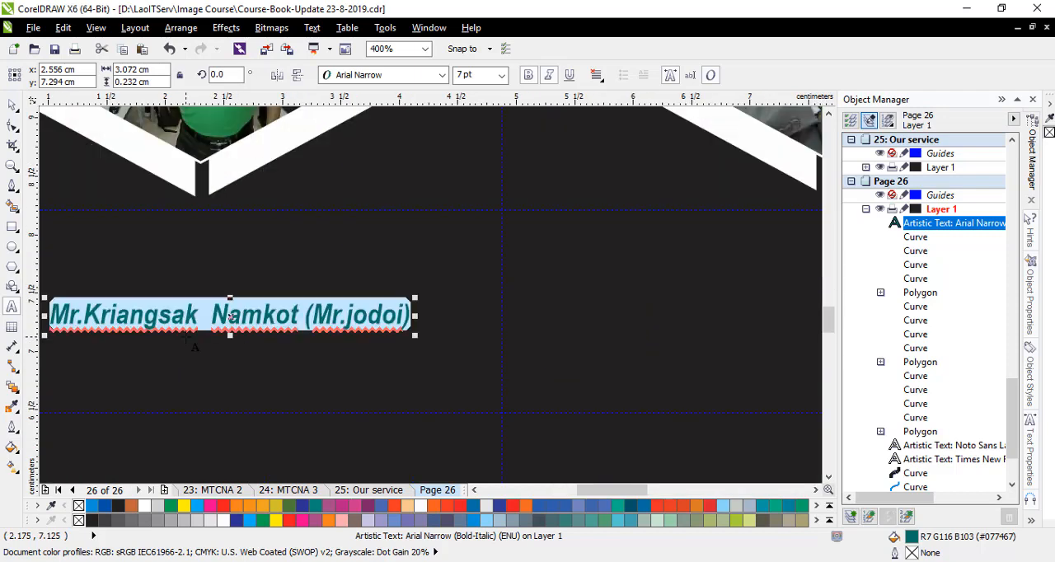
- Break the pasted name before the bracketed nickname and align both lines to the right
{"action": "scroll", "coordinate": [258, 302], "scroll_direction": "down", "scroll_amount": 1}
{"action": "scroll", "coordinate": [272, 308], "scroll_direction": "up", "scroll_amount": 1}
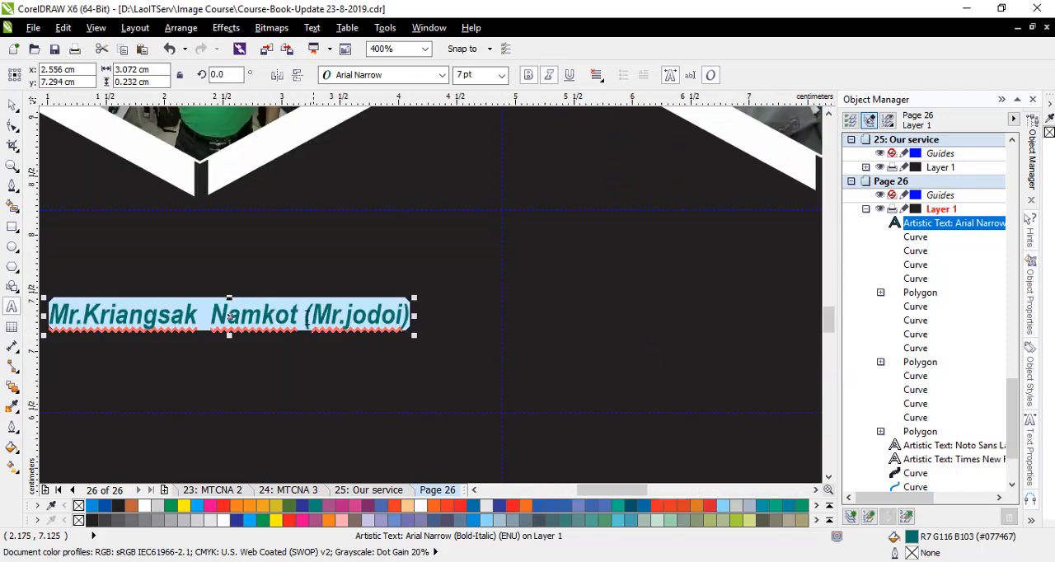
{"action": "left_click", "coordinate": [304, 313]}
{"action": "key", "text": "Return"}
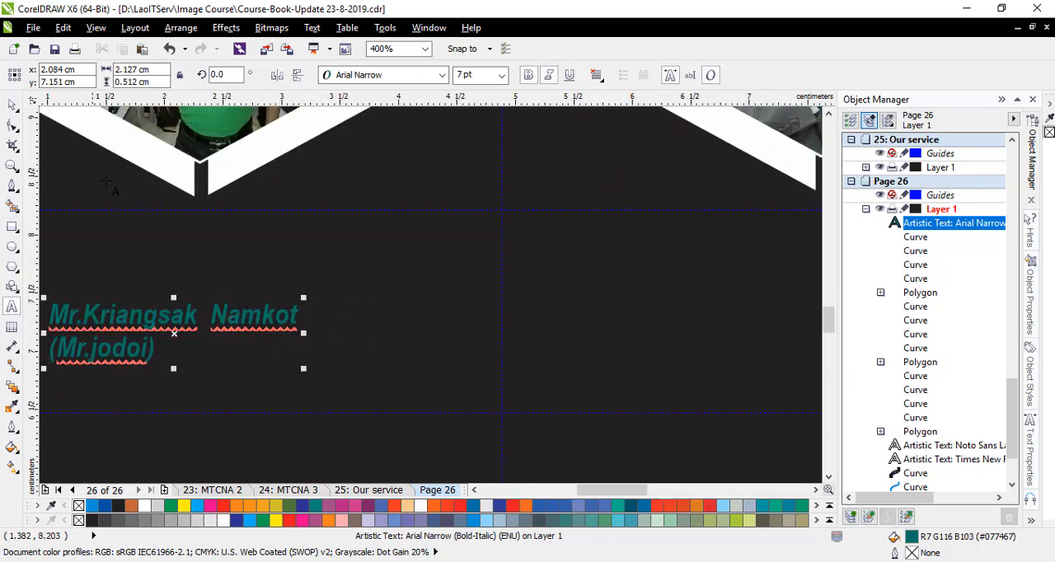
{"action": "left_click", "coordinate": [596, 75]}
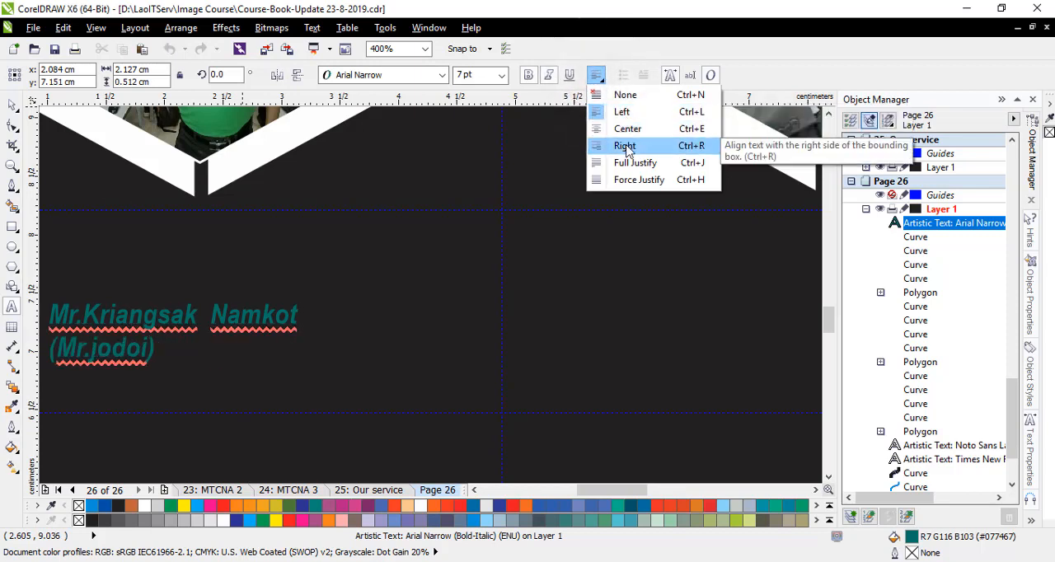
{"action": "left_click", "coordinate": [627, 143]}
{"action": "left_click", "coordinate": [12, 105]}
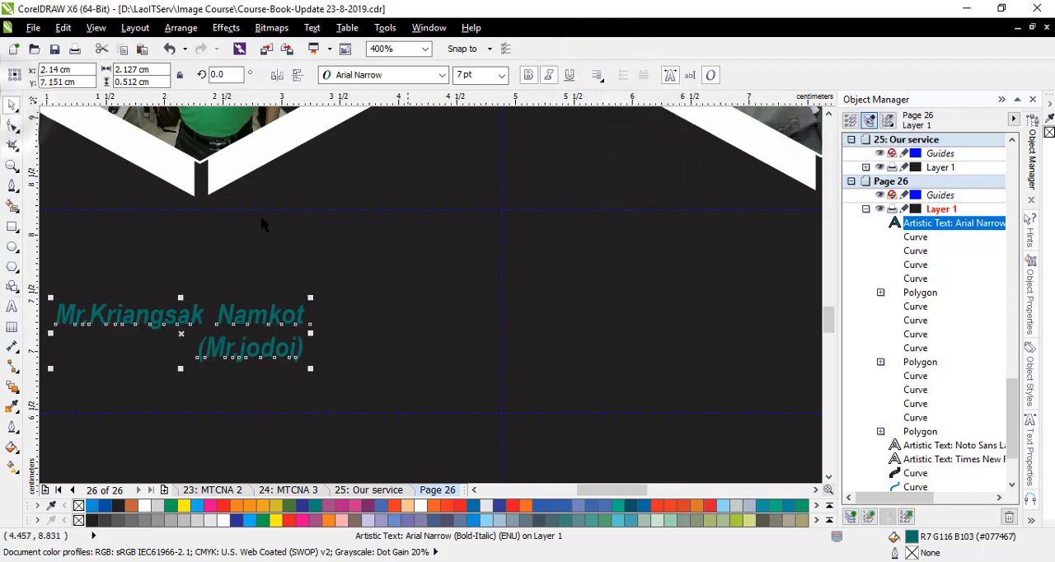
- Set the pasted name's font to Times New Roman (Bold)
{"action": "left_click", "coordinate": [442, 75]}
{"action": "mouse_move", "coordinate": [412, 114]}
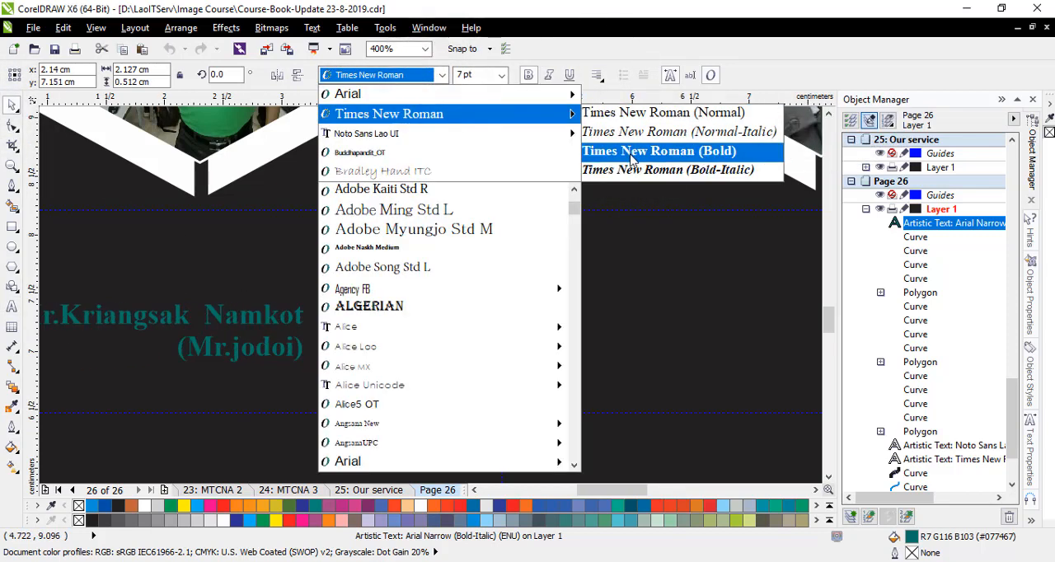
{"action": "left_click", "coordinate": [632, 157]}
- Enlarge the name to about 3.86 cm wide beneath the first hexagon and colour it white
{"action": "scroll", "coordinate": [348, 324], "scroll_direction": "down", "scroll_amount": 2}
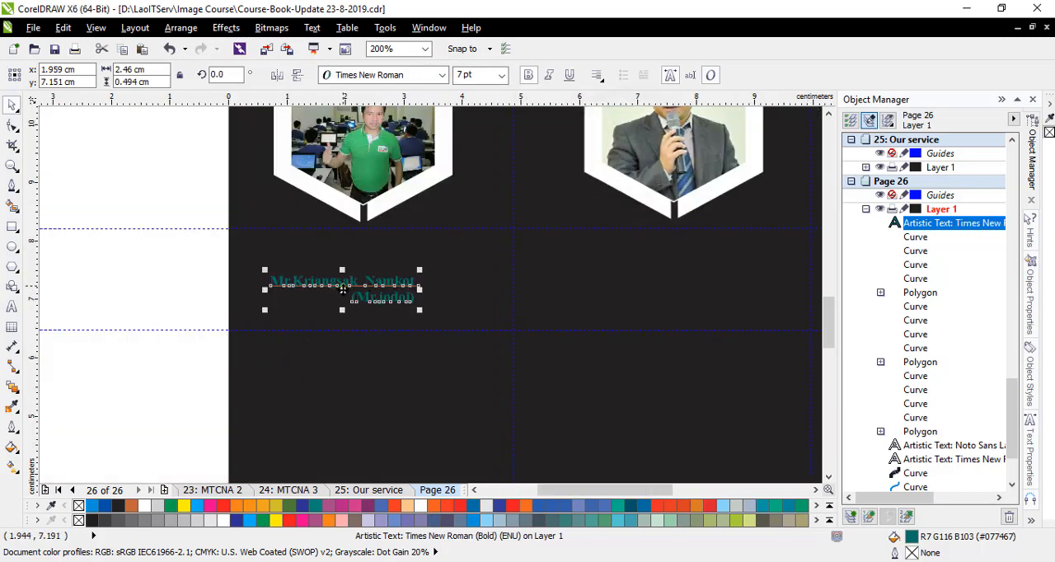
{"action": "left_click_drag", "start_coordinate": [353, 322], "coordinate": [347, 291]}
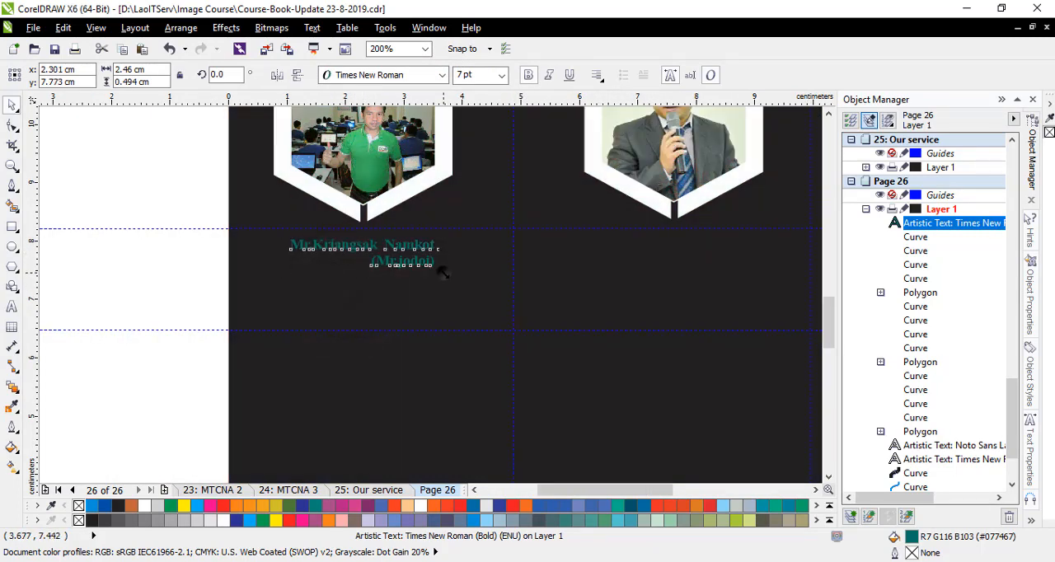
{"action": "left_click_drag", "start_coordinate": [443, 274], "coordinate": [481, 292]}
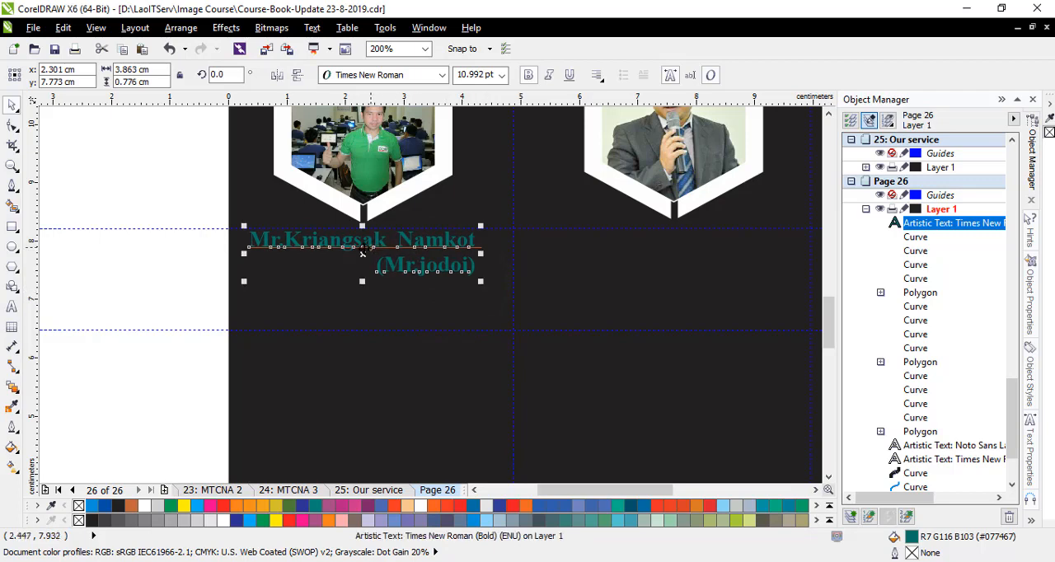
{"action": "left_click_drag", "start_coordinate": [363, 253], "coordinate": [368, 262]}
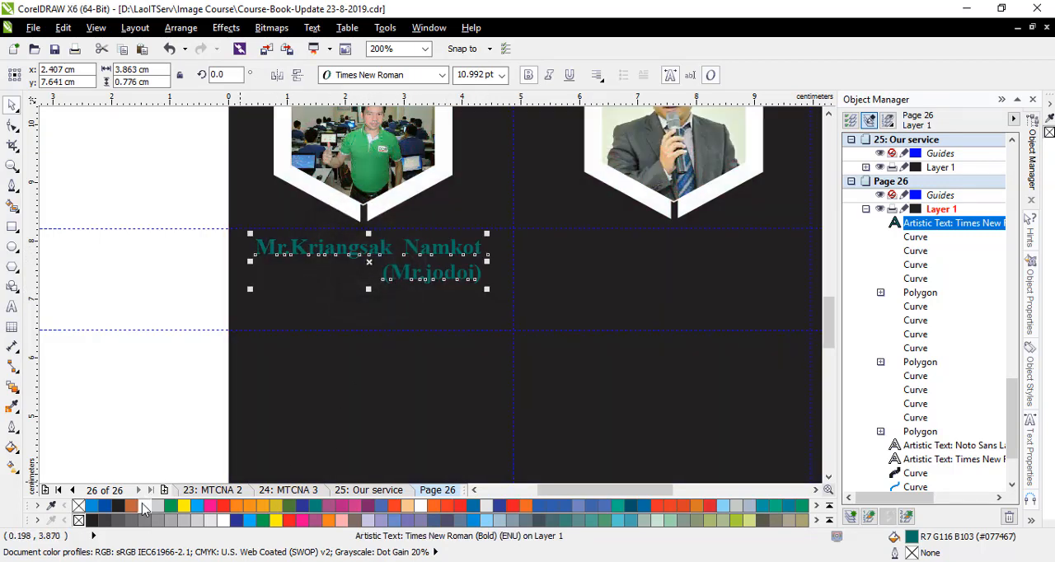
{"action": "left_click", "coordinate": [143, 505]}
{"action": "left_click", "coordinate": [155, 412]}
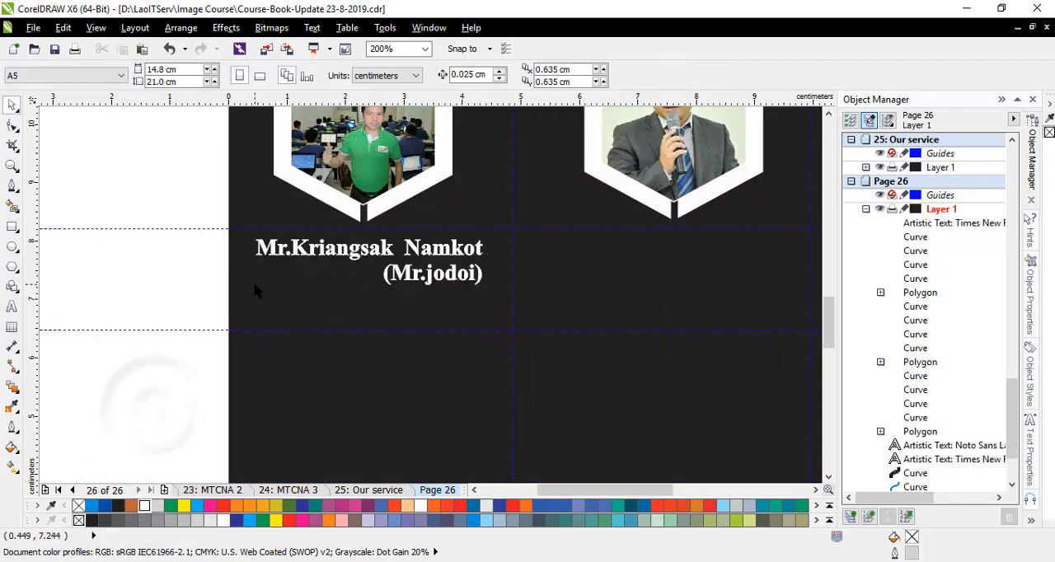
- Set the whole two-line name text to 12 pt
{"action": "left_click", "coordinate": [12, 306]}
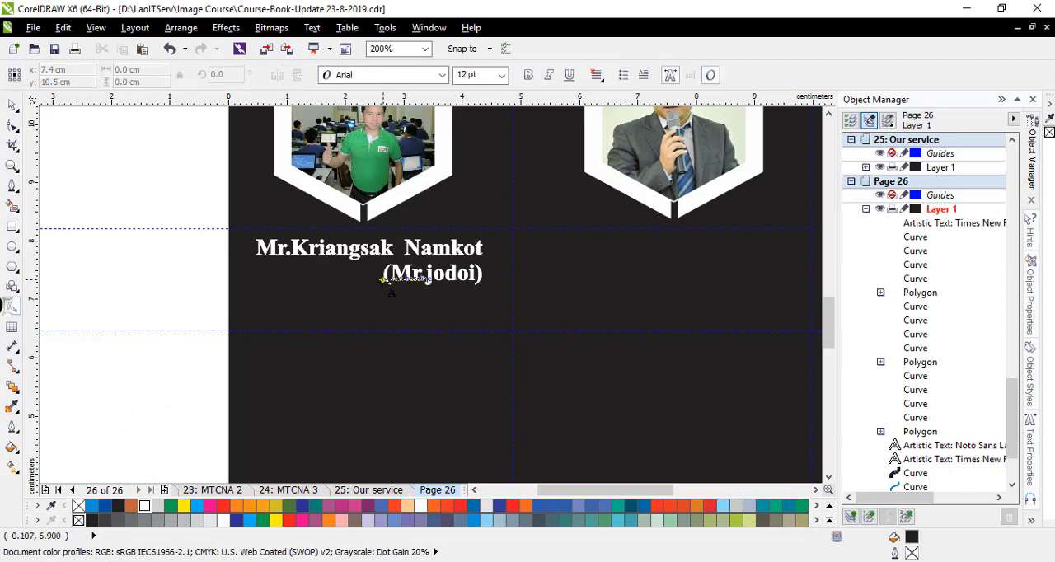
{"action": "left_click", "coordinate": [357, 245]}
{"action": "key", "text": "ctrl+a"}
{"action": "left_click", "coordinate": [500, 75]}
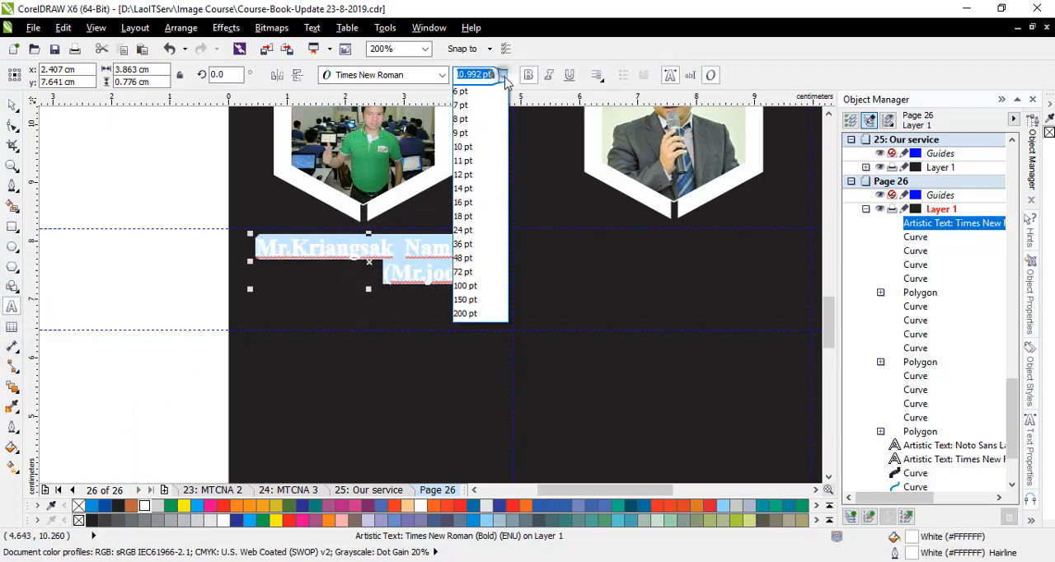
{"action": "left_click", "coordinate": [476, 177]}
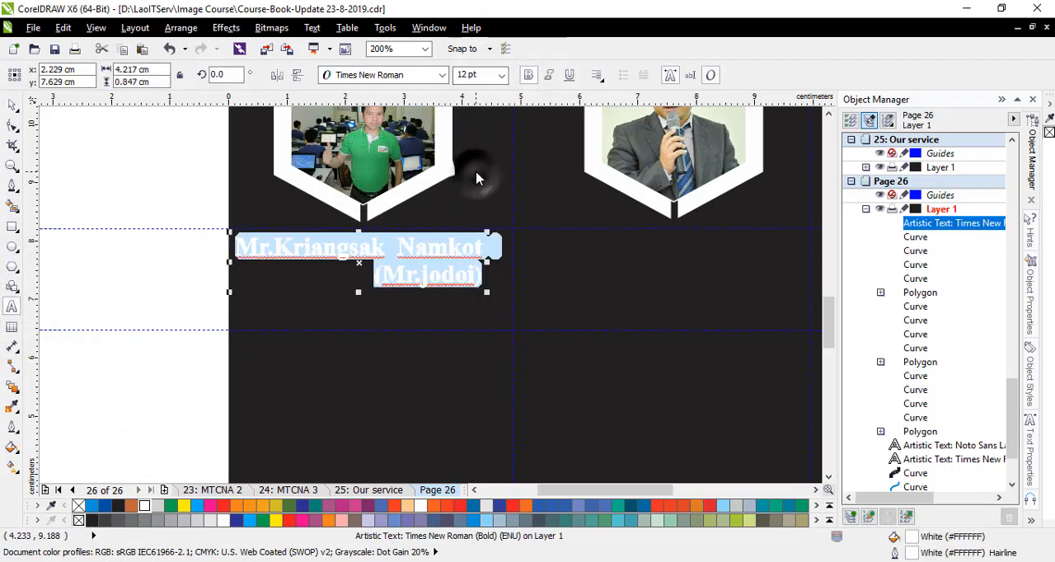
- Centre the name under the first hexagon and raise the lower horizontal guideline to just below the text
{"action": "left_click", "coordinate": [11, 104]}
{"action": "left_click_drag", "start_coordinate": [357, 291], "coordinate": [366, 290]}
{"action": "left_click", "coordinate": [365, 292]}
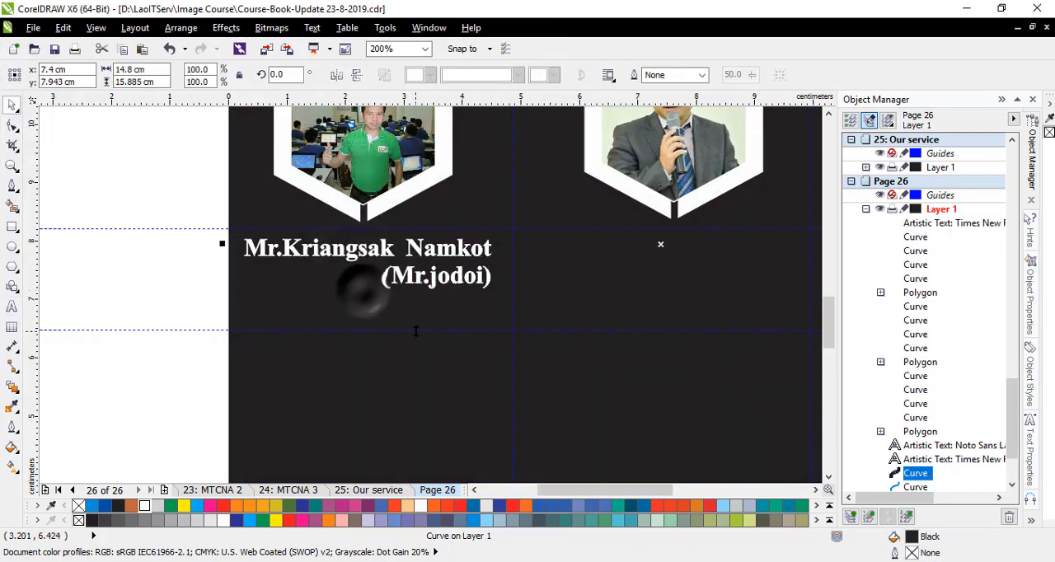
{"action": "left_click_drag", "start_coordinate": [415, 332], "coordinate": [498, 278]}
- Reduce only the bracketed nickname line to 10 pt
{"action": "left_click", "coordinate": [12, 306]}
{"action": "left_click", "coordinate": [386, 276]}
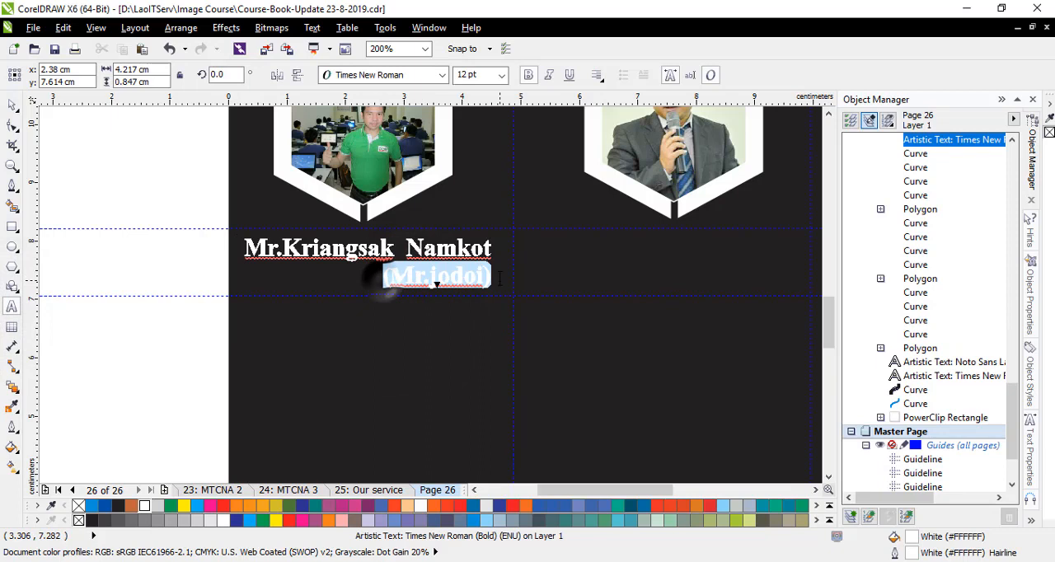
{"action": "left_click", "coordinate": [501, 75]}
{"action": "left_click", "coordinate": [463, 147]}
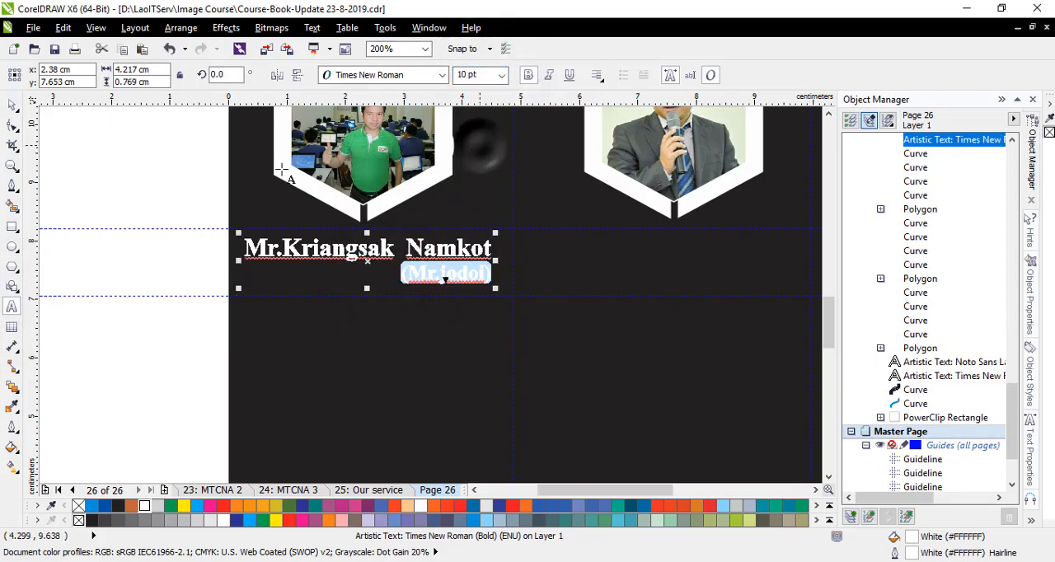
{"action": "key", "text": "ctrl+space"}
- Raise the horizontal guideline below the name to about 7.24 cm, close under the nickname
{"action": "left_click", "coordinate": [343, 294]}
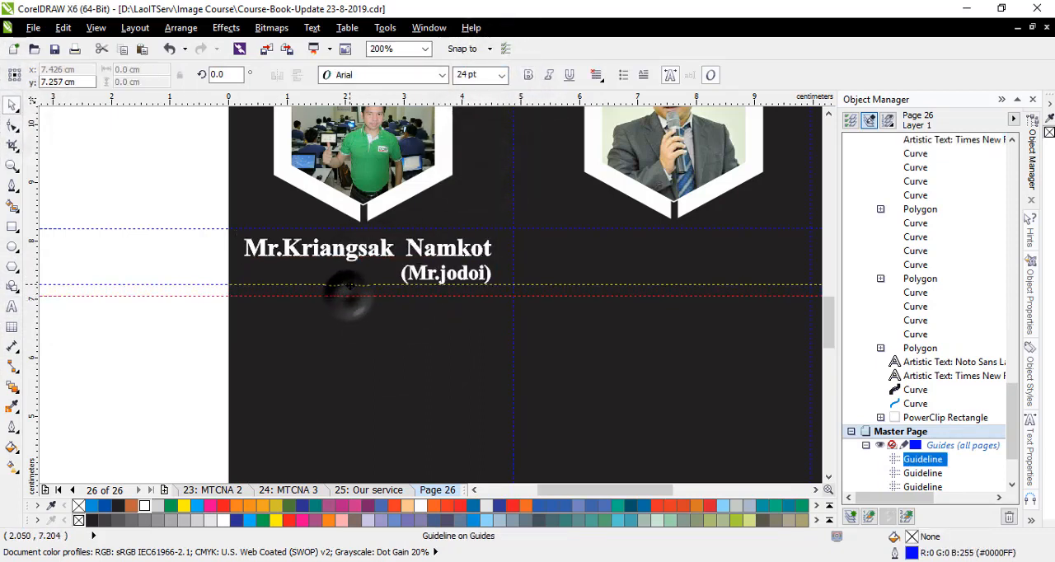
{"action": "scroll", "coordinate": [334, 290], "scroll_direction": "down", "scroll_amount": 1}
{"action": "scroll", "coordinate": [363, 272], "scroll_direction": "up", "scroll_amount": 1}
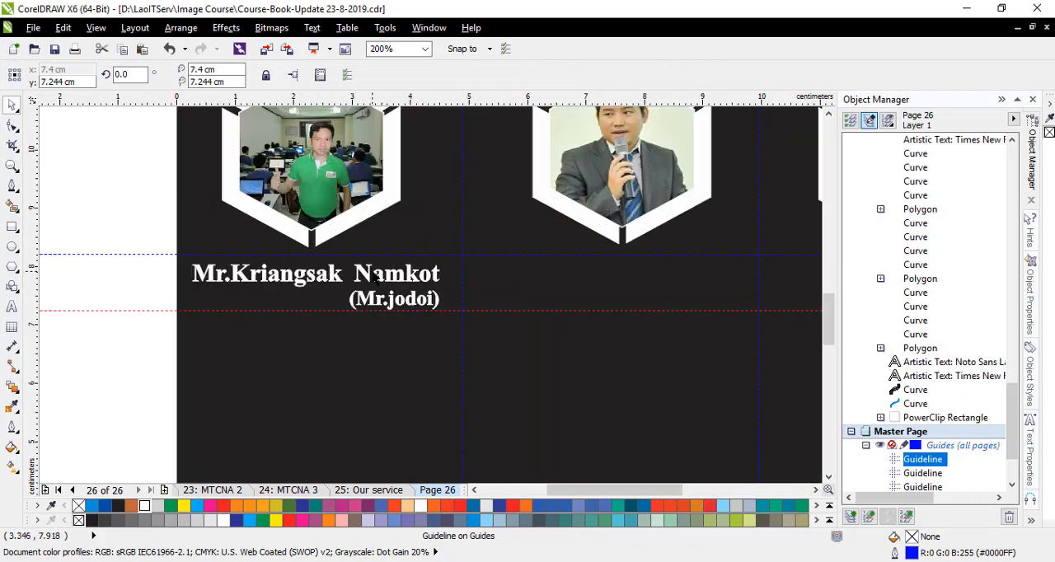
- Duplicate the two-line name text beneath the middle hexagon, between the two horizontal guidelines
{"action": "left_click", "coordinate": [365, 276]}
{"action": "scroll", "coordinate": [354, 280], "scroll_direction": "down", "scroll_amount": 1}
{"action": "scroll", "coordinate": [329, 272], "scroll_direction": "up", "scroll_amount": 1}
{"action": "left_click_drag", "start_coordinate": [314, 269], "coordinate": [614, 279]}
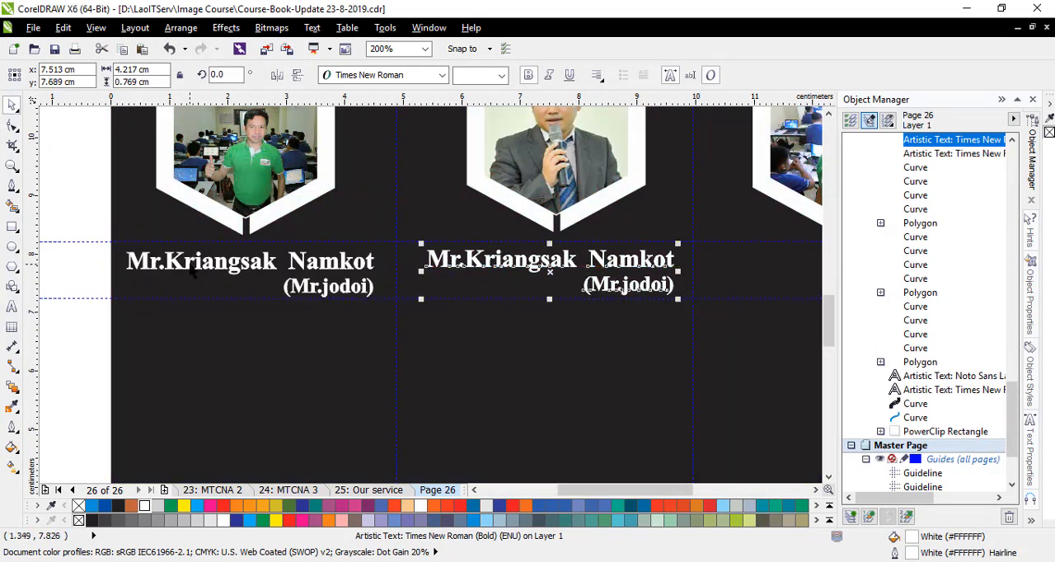
- Place another copy of the two-line name text beneath the third hexagon
{"action": "scroll", "coordinate": [577, 268], "scroll_direction": "down", "scroll_amount": 1}
{"action": "scroll", "coordinate": [549, 263], "scroll_direction": "up", "scroll_amount": 1}
{"action": "left_click_drag", "start_coordinate": [192, 275], "coordinate": [485, 275]}
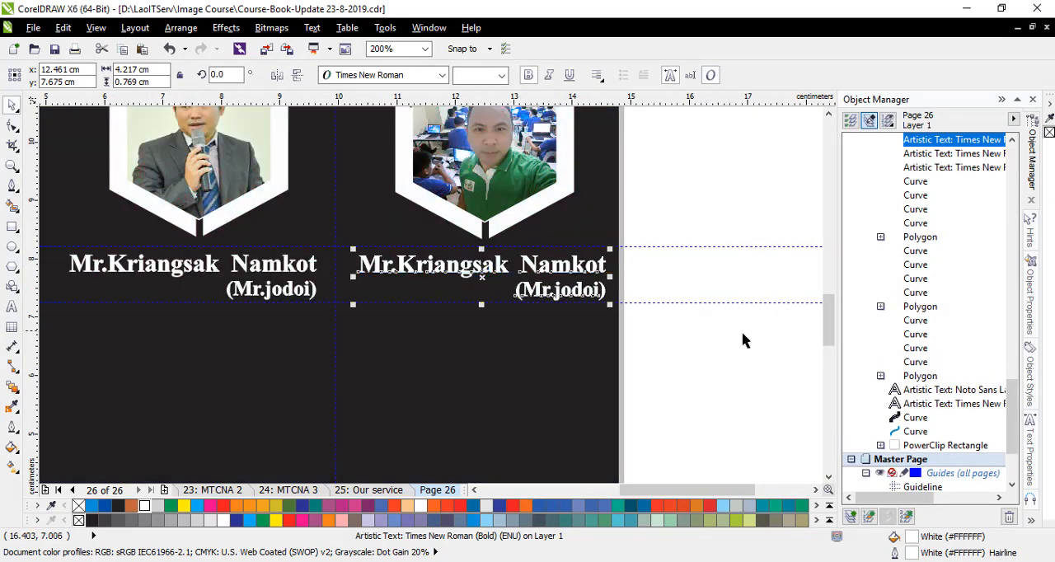
{"action": "left_click", "coordinate": [741, 332]}
{"action": "scroll", "coordinate": [683, 318], "scroll_direction": "down", "scroll_amount": 1}
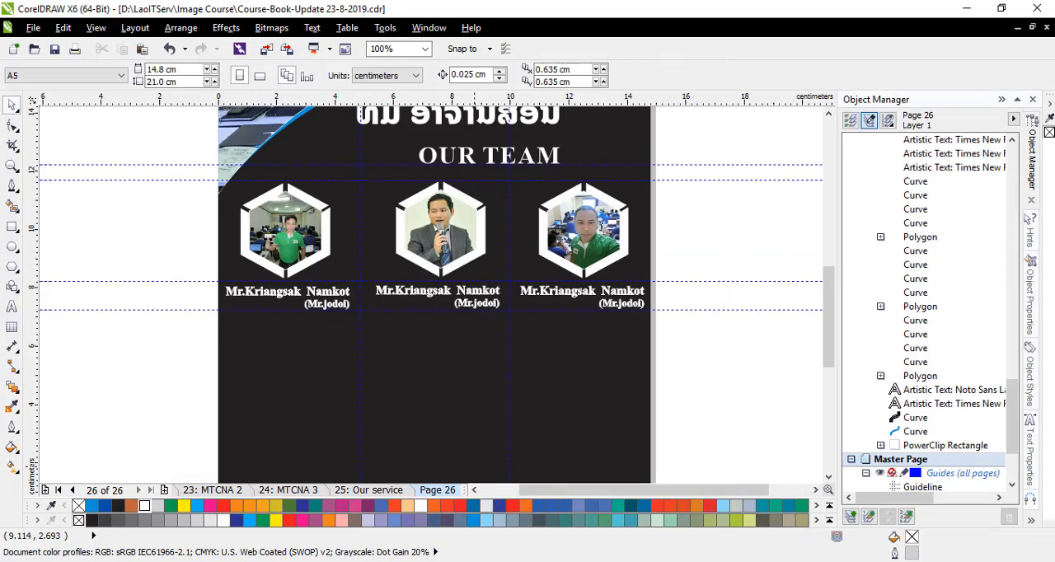
- Switch to CCNA4.cdr and copy the second trainer's full name text with its bracketed nickname
{"action": "left_click", "coordinate": [651, 511]}
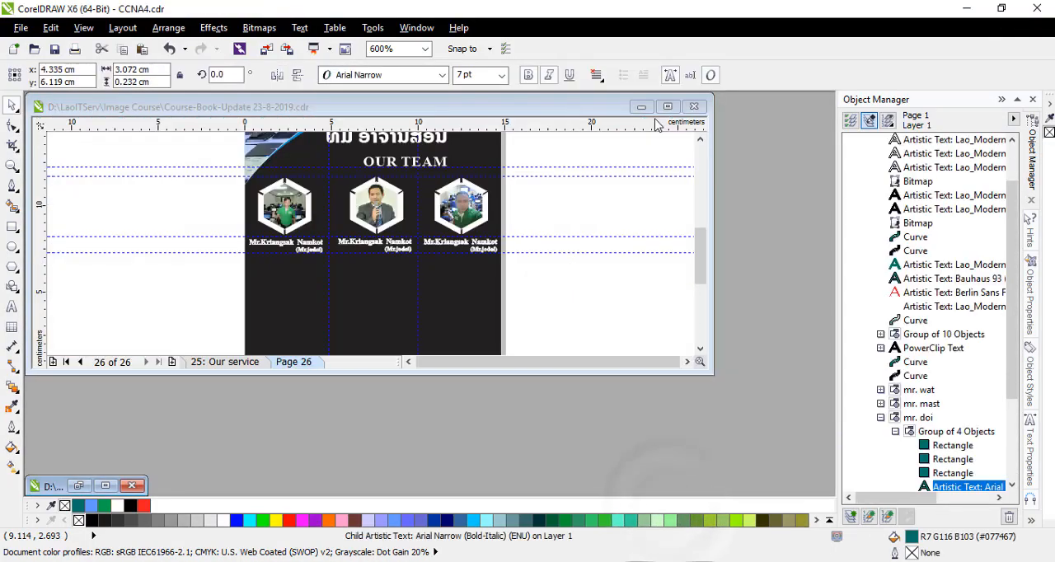
{"action": "left_click", "coordinate": [641, 106]}
{"action": "left_click", "coordinate": [105, 485]}
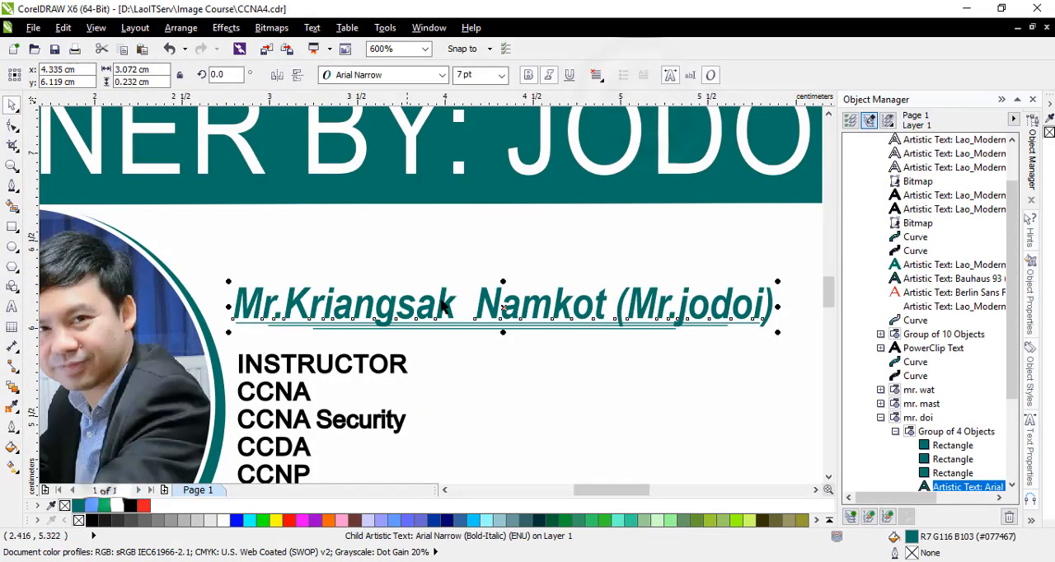
{"action": "scroll", "coordinate": [602, 353], "scroll_direction": "up", "scroll_amount": 1}
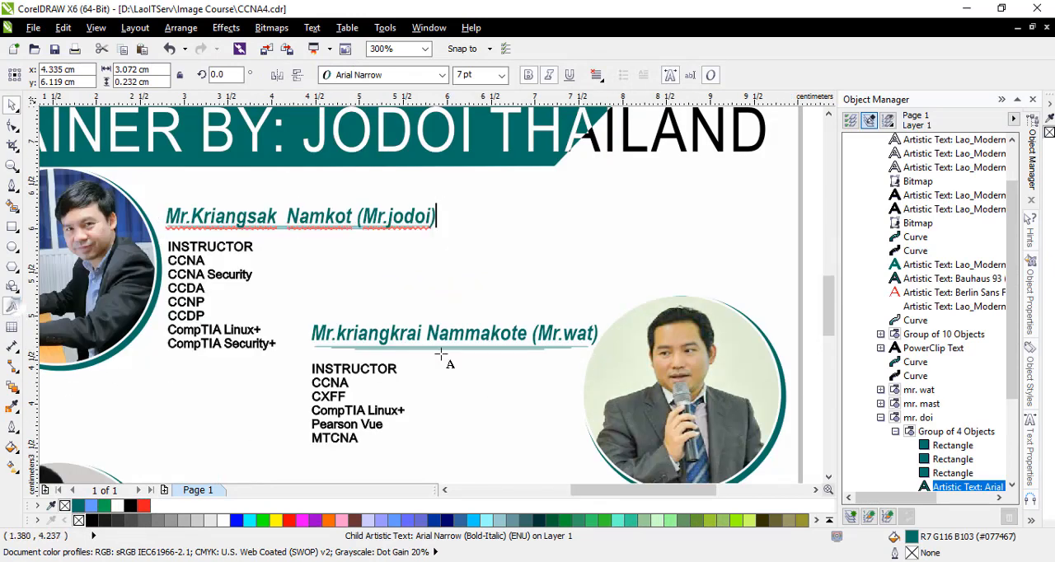
{"action": "left_click", "coordinate": [353, 338]}
{"action": "left_click_drag", "start_coordinate": [311, 333], "coordinate": [600, 338]}
{"action": "key", "text": "ctrl+c"}
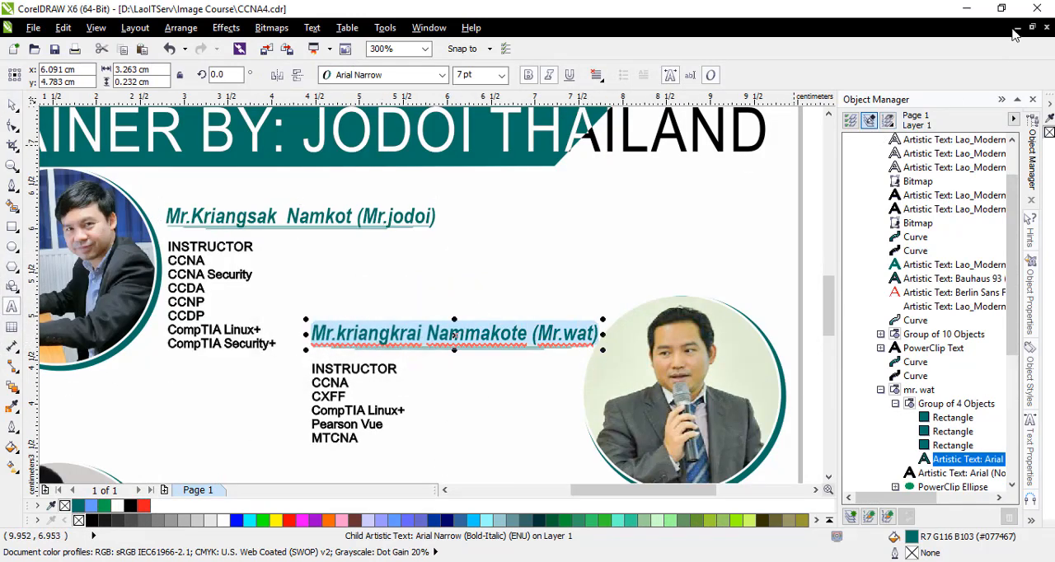
- Return to the course book and replace the placeholder name under the middle hexagon with the copied second trainer's name
{"action": "left_click", "coordinate": [1016, 30]}
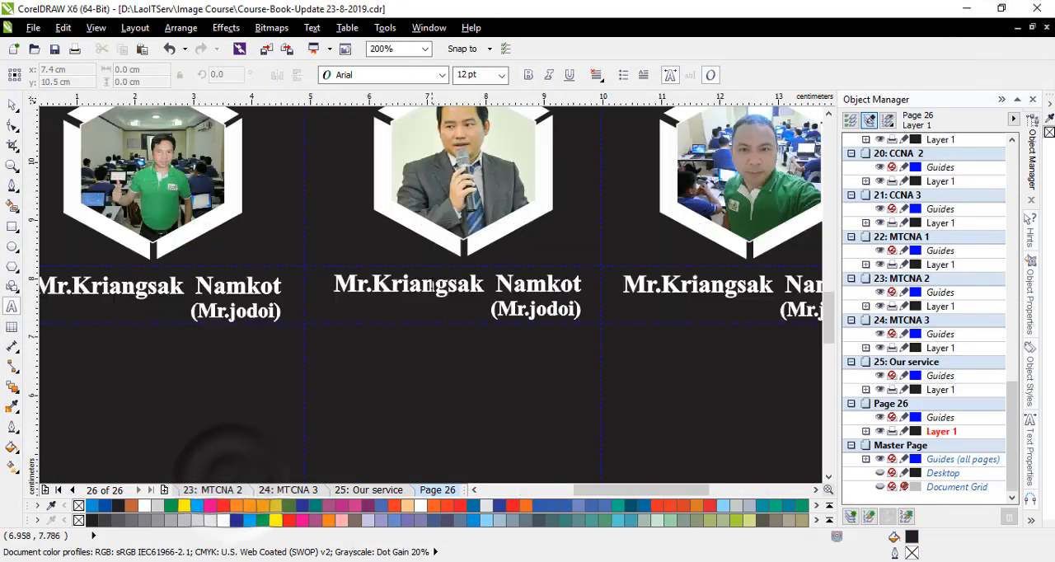
{"action": "left_click", "coordinate": [424, 284]}
{"action": "key", "text": "ctrl+a"}
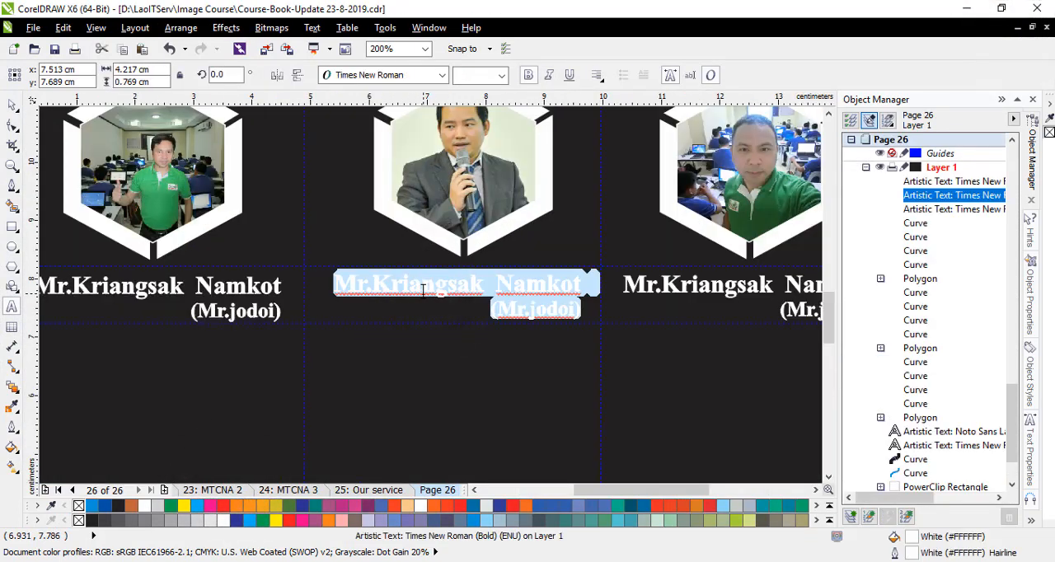
{"action": "key", "text": "ctrl+v"}
{"action": "key", "text": "ctrl+a"}
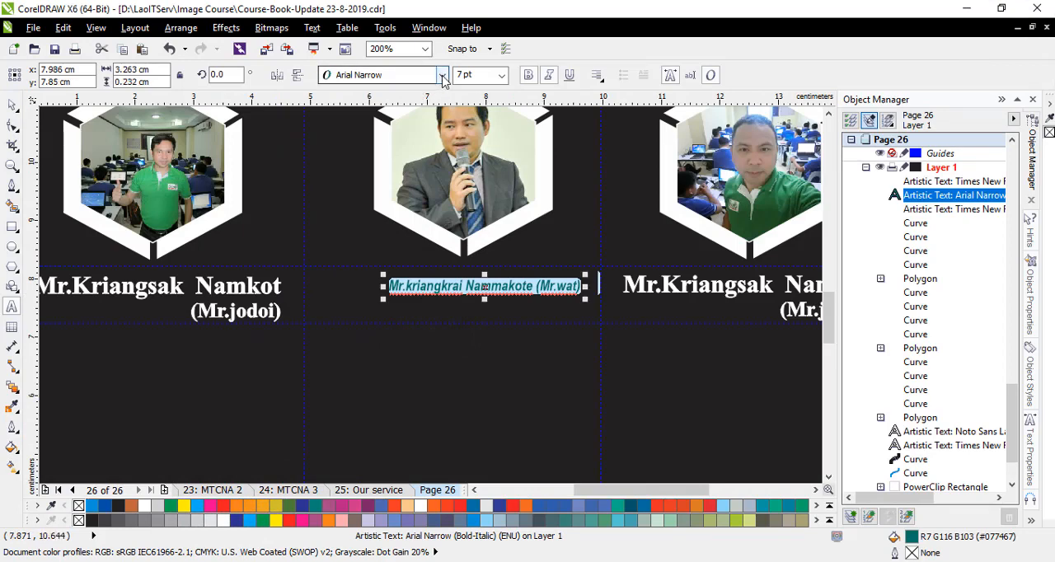
- Set the pasted name beneath the middle hexagon to Times New Roman Bold at 12 pt
{"action": "left_click", "coordinate": [444, 75]}
{"action": "left_click", "coordinate": [622, 155]}
{"action": "left_click", "coordinate": [501, 75]}
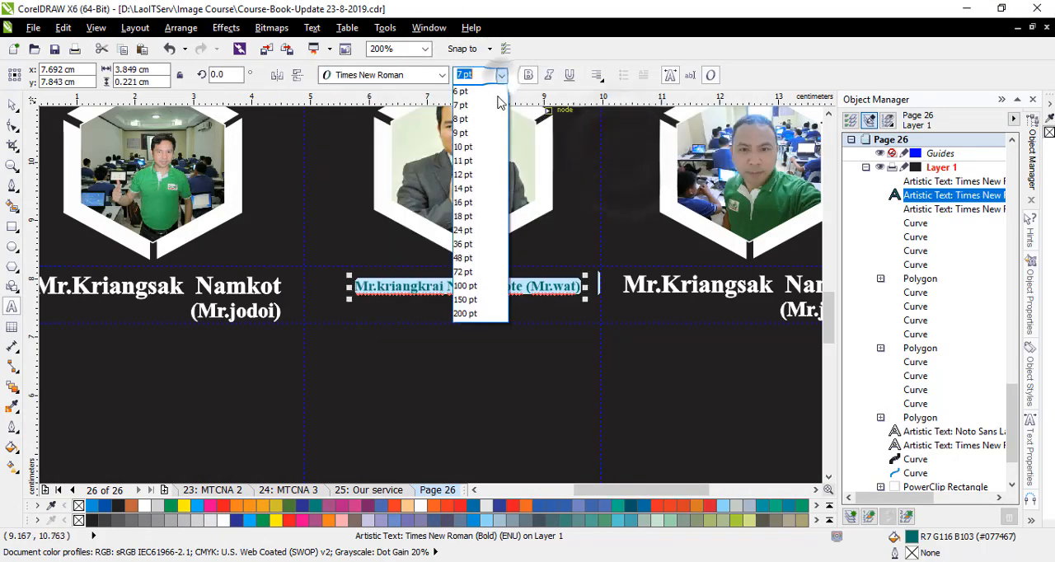
{"action": "left_click", "coordinate": [463, 174]}
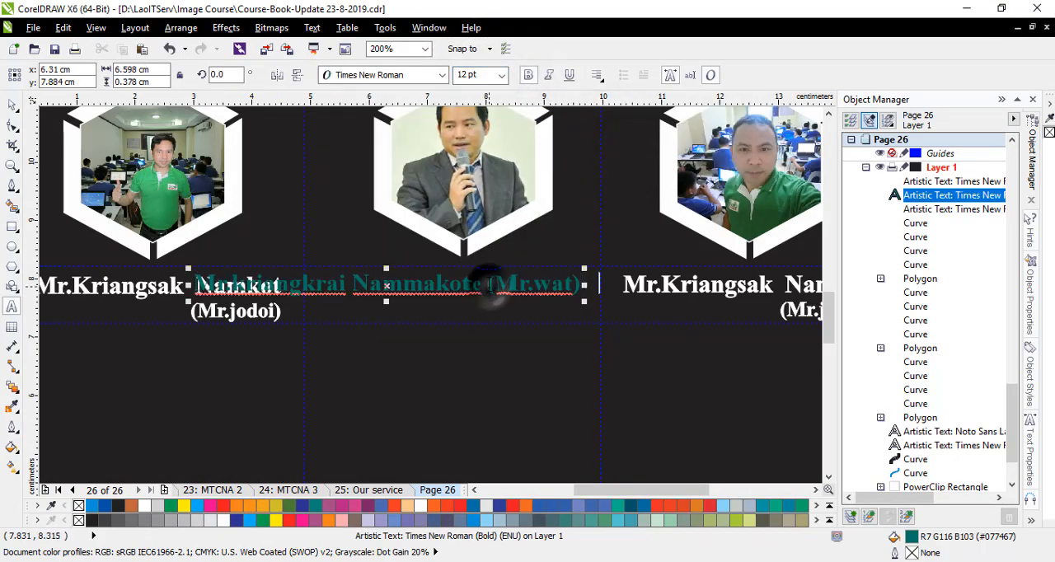
- Put the middle caption's bracketed nickname on its own second line and set that line to 10 pt
{"action": "left_click", "coordinate": [489, 285]}
{"action": "key", "text": "Return"}
{"action": "left_click", "coordinate": [503, 75]}
{"action": "left_click", "coordinate": [540, 315]}
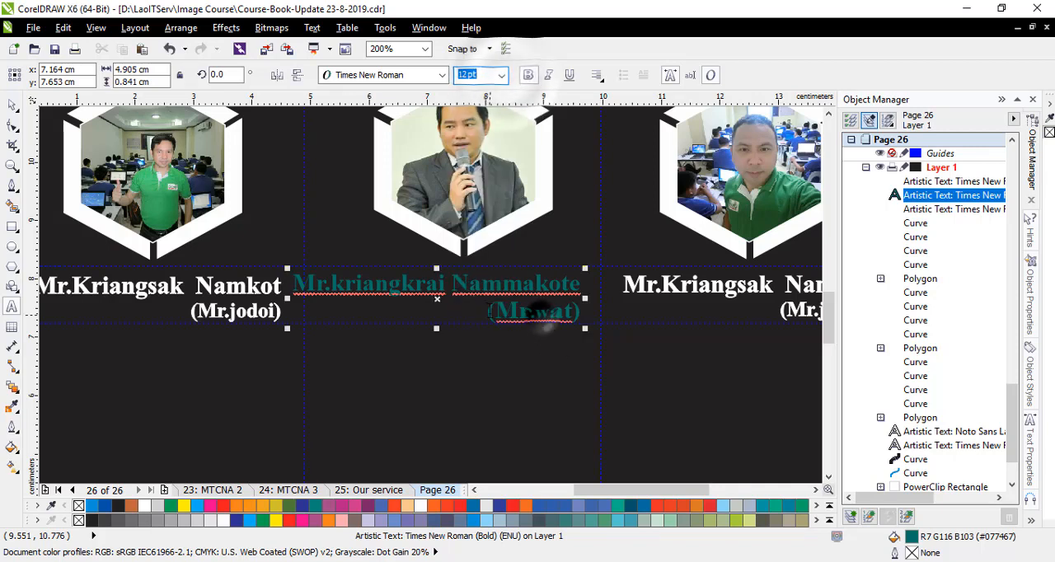
{"action": "double_click", "coordinate": [540, 312]}
{"action": "left_click", "coordinate": [501, 75]}
{"action": "left_click", "coordinate": [483, 161]}
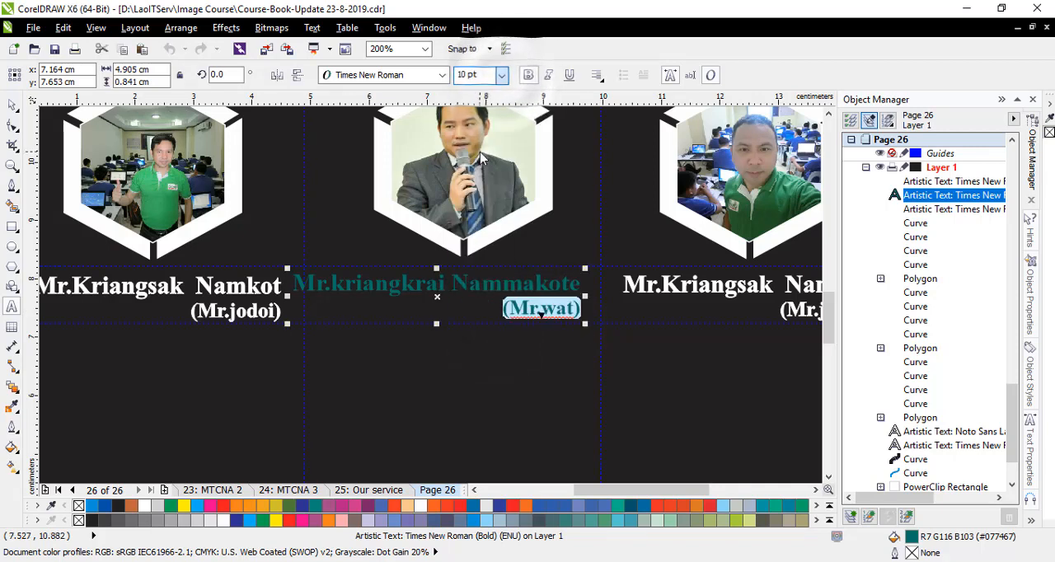
- Give the entire two-line caption beneath the middle hexagon a white fill and a white outline
{"action": "left_click", "coordinate": [426, 282]}
{"action": "key", "text": "ctrl+a"}
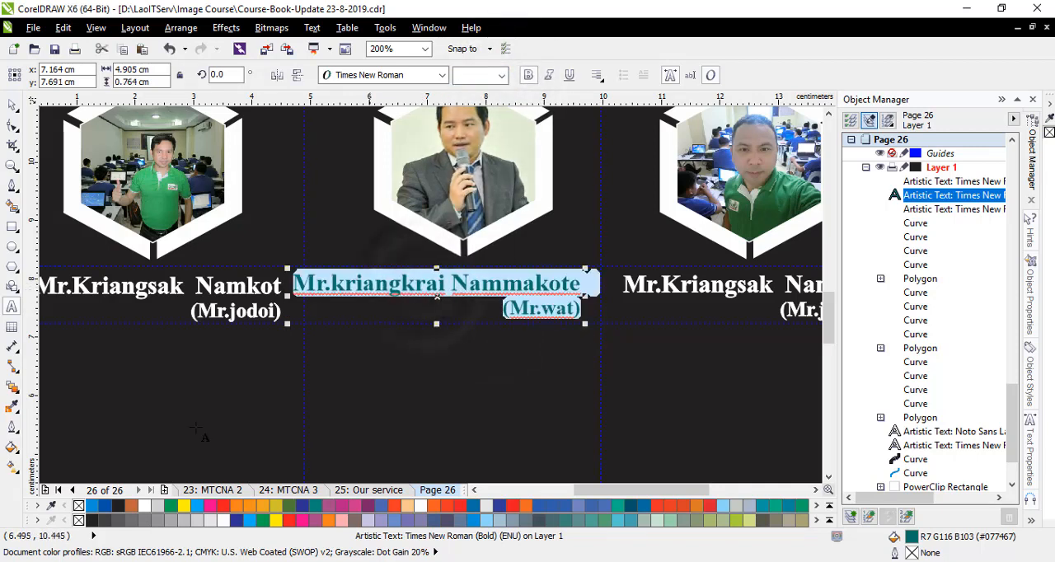
{"action": "left_click", "coordinate": [143, 506]}
{"action": "right_click", "coordinate": [143, 506]}
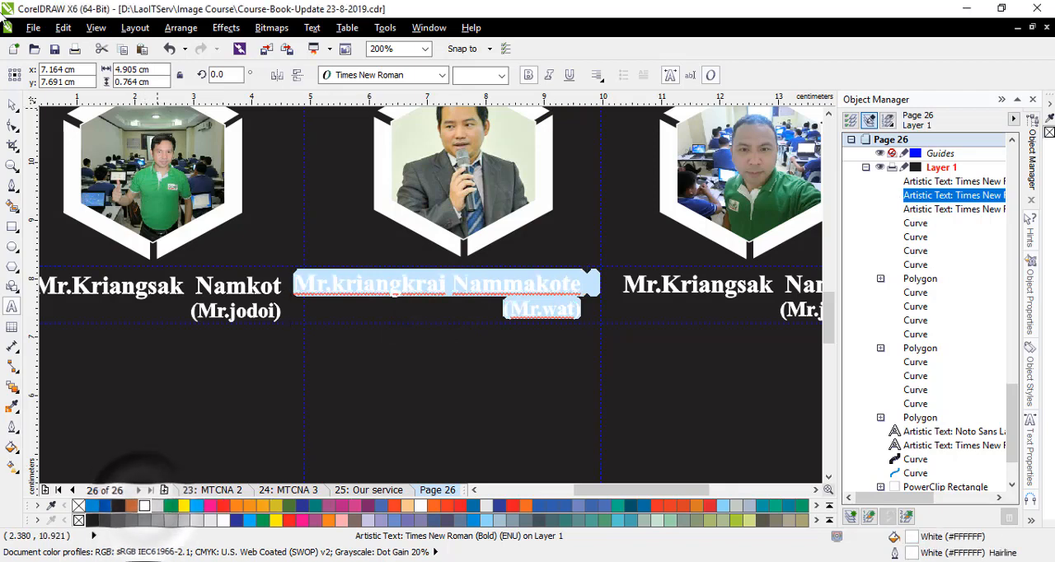
{"action": "left_click", "coordinate": [580, 285]}
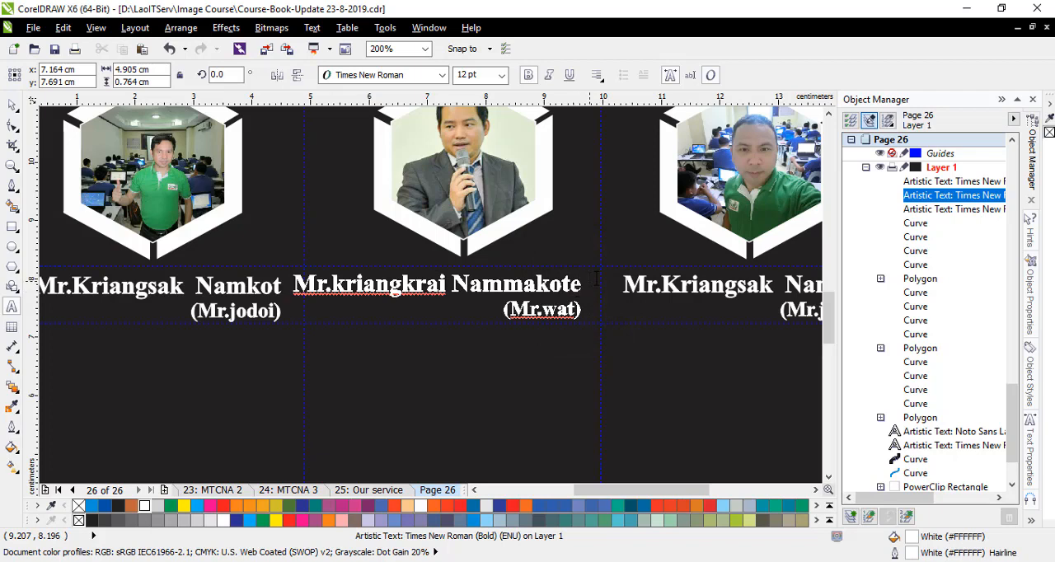
- Move the middle caption slightly sideways so it fits between the two vertical guidelines under its hexagon
{"action": "left_click", "coordinate": [13, 105]}
{"action": "left_click_drag", "start_coordinate": [380, 290], "coordinate": [398, 291]}
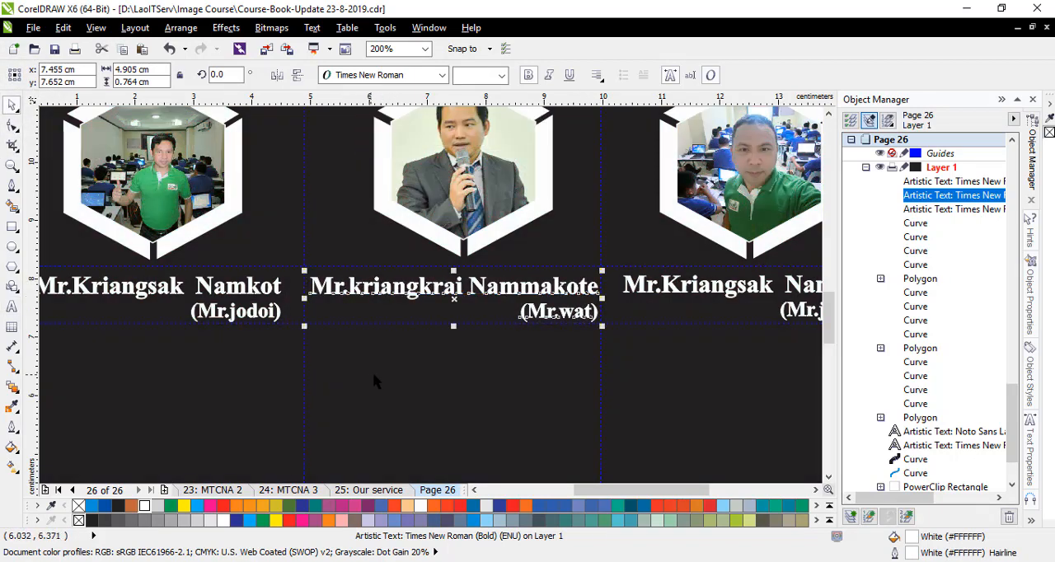
{"action": "left_click", "coordinate": [374, 377]}
- Switch to CCNA4.cdr and copy the third trainer's full name text with its bracketed nickname
{"action": "scroll", "coordinate": [330, 265], "scroll_direction": "down", "scroll_amount": 1}
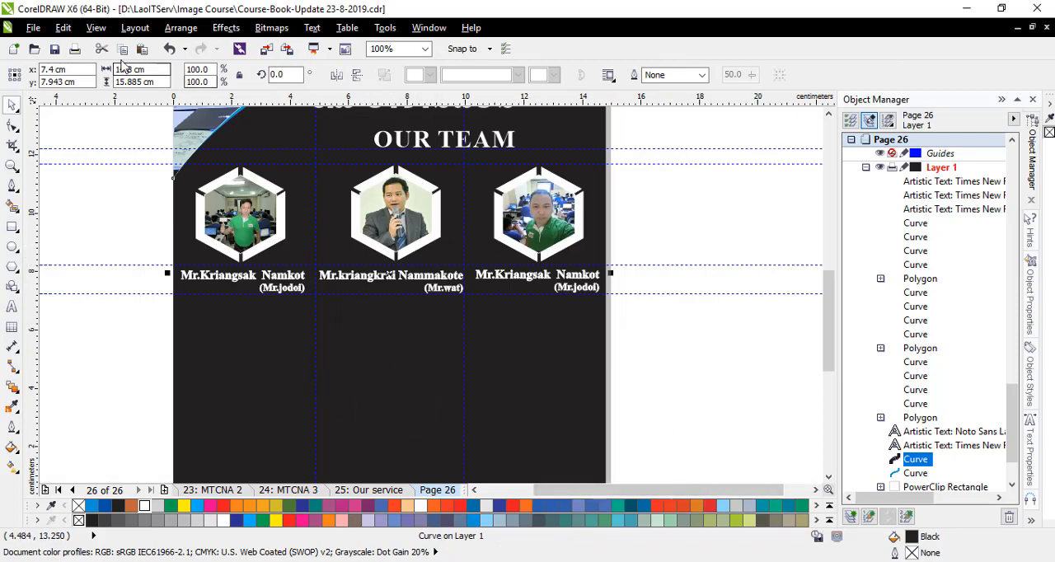
{"action": "left_click", "coordinate": [1018, 29]}
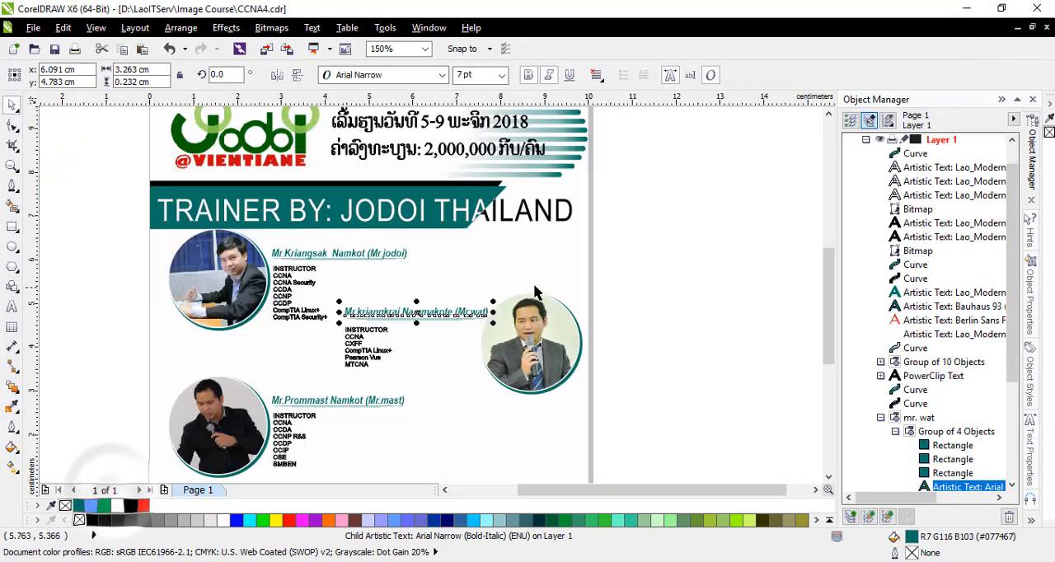
{"action": "scroll", "coordinate": [320, 443], "scroll_direction": "up", "scroll_amount": 2}
{"action": "left_click", "coordinate": [250, 353]}
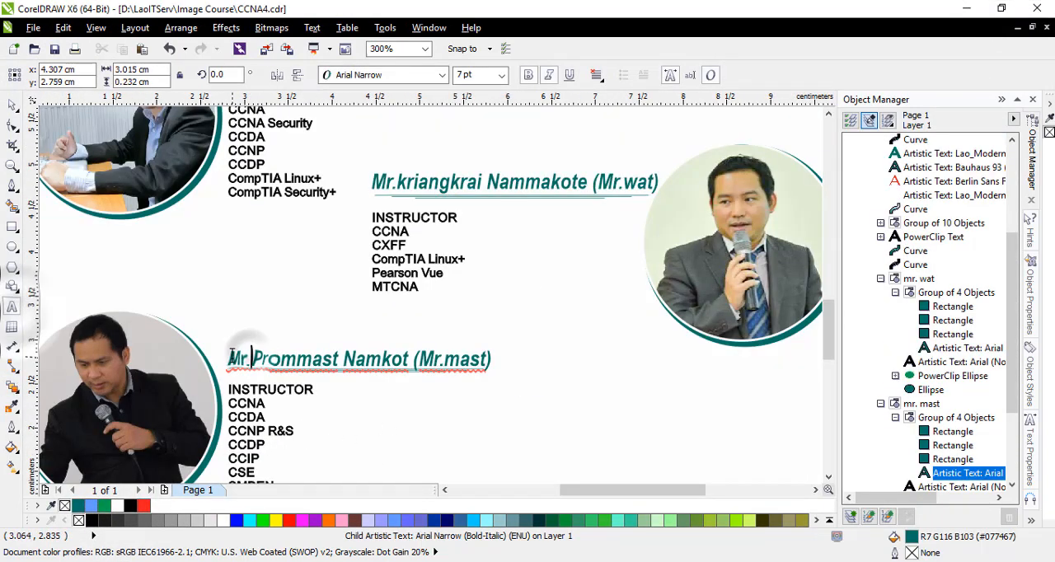
{"action": "left_click_drag", "start_coordinate": [227, 359], "coordinate": [496, 360]}
{"action": "key", "text": "ctrl+c"}
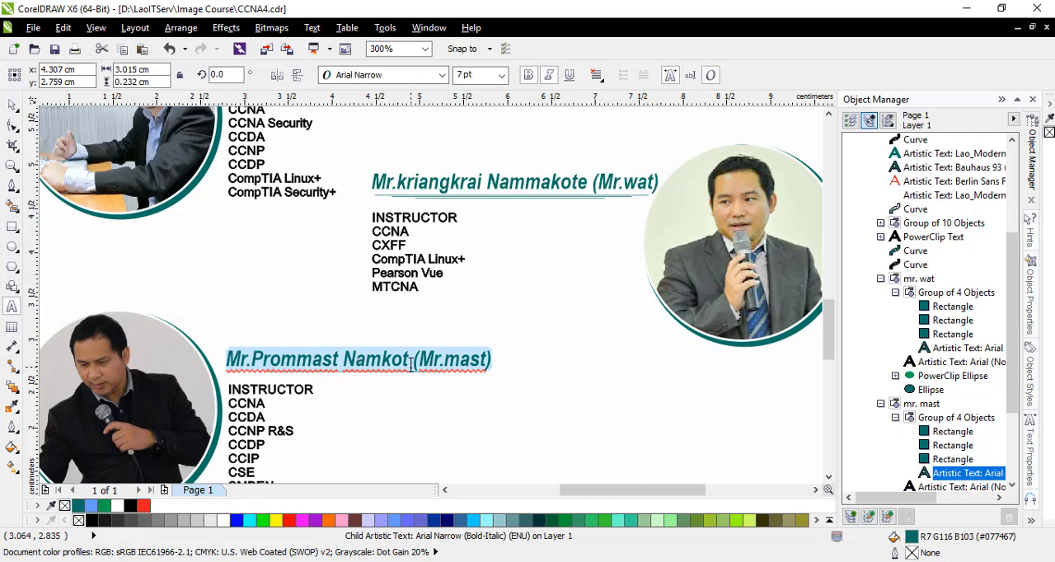
- Return to the course book and replace the placeholder name under the third hexagon with the copied third trainer's name
{"action": "left_click", "coordinate": [1016, 29]}
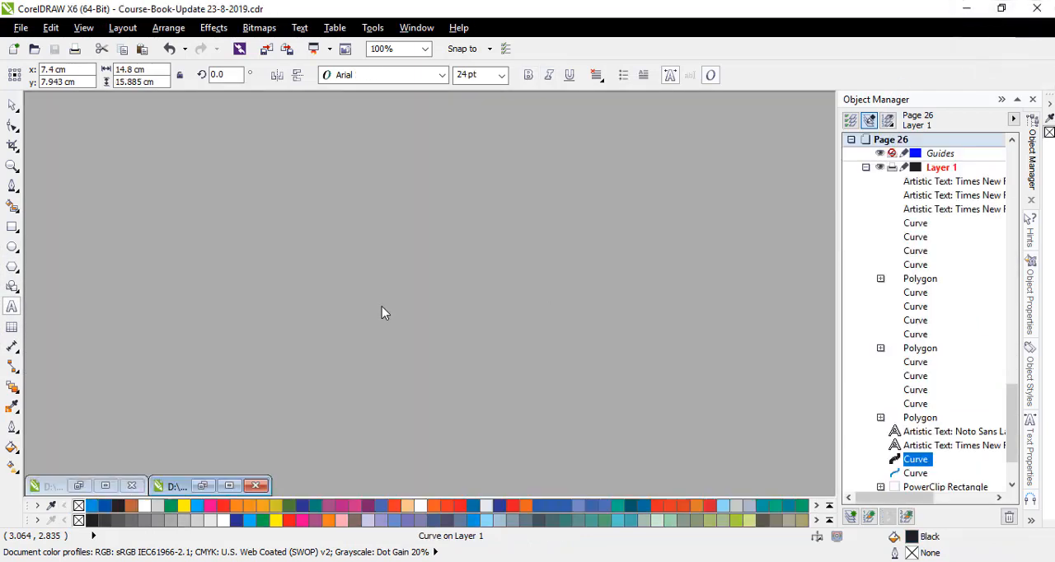
{"action": "left_click", "coordinate": [229, 486]}
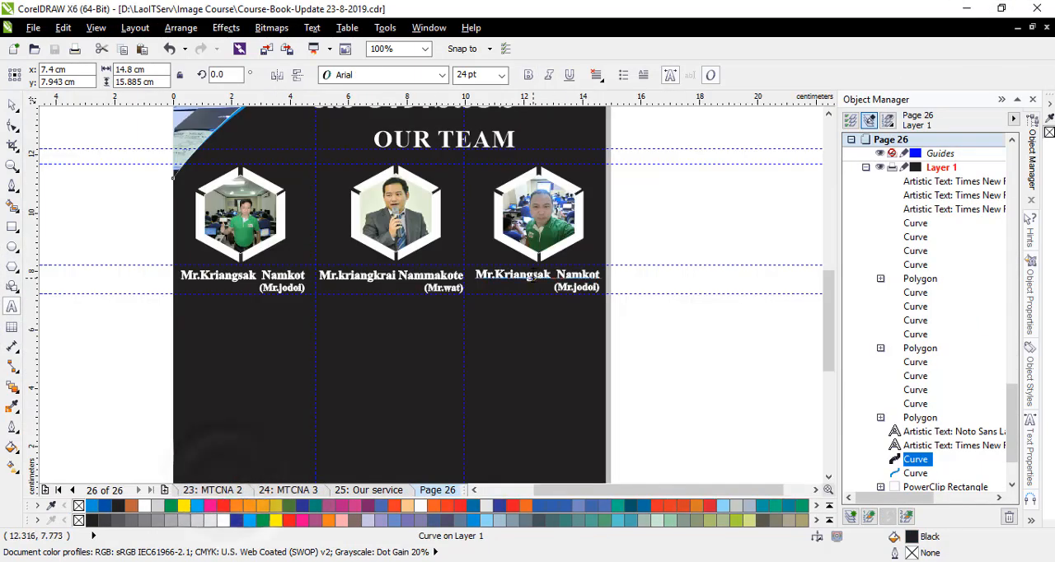
{"action": "left_click", "coordinate": [532, 277]}
{"action": "key", "text": "ctrl+a"}
{"action": "key", "text": "ctrl+v"}
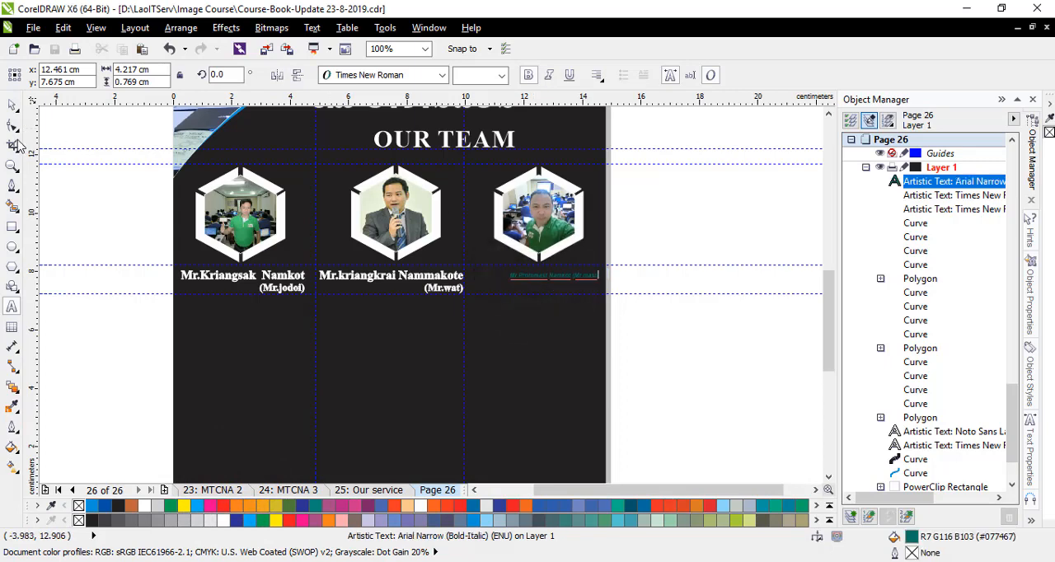
- Set the pasted name beneath the third hexagon to Times New Roman Bold at 12 pt
{"action": "scroll", "coordinate": [589, 279], "scroll_direction": "up", "scroll_amount": 1}
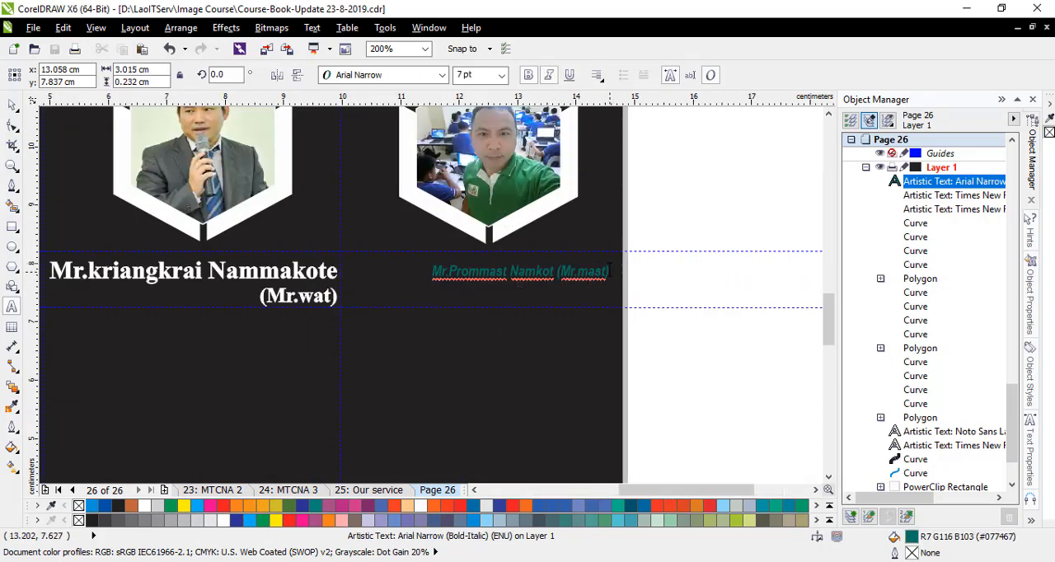
{"action": "left_click", "coordinate": [402, 75]}
{"action": "mouse_move", "coordinate": [445, 114]}
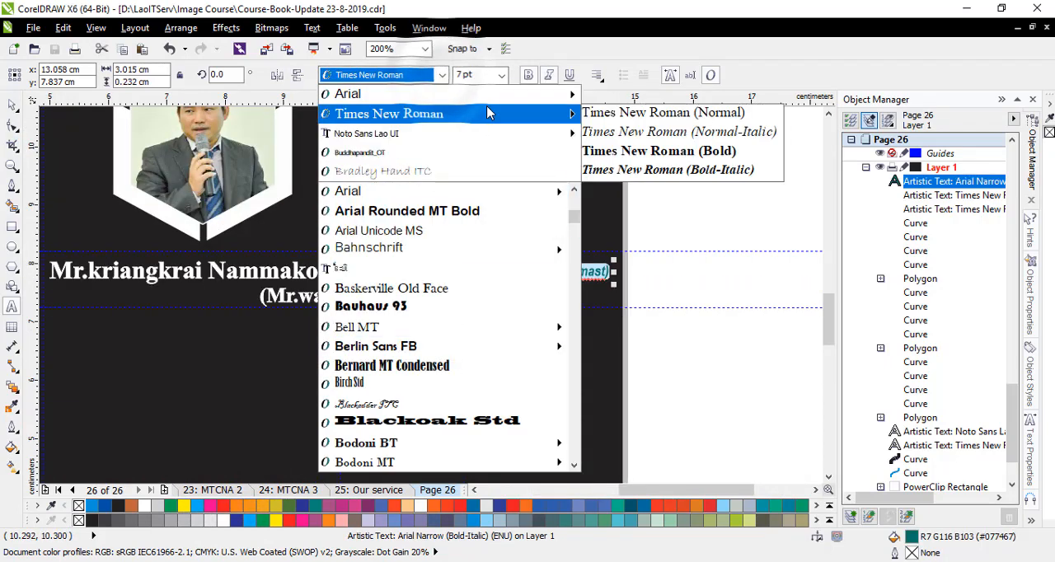
{"action": "left_click", "coordinate": [633, 152]}
{"action": "left_click", "coordinate": [501, 75]}
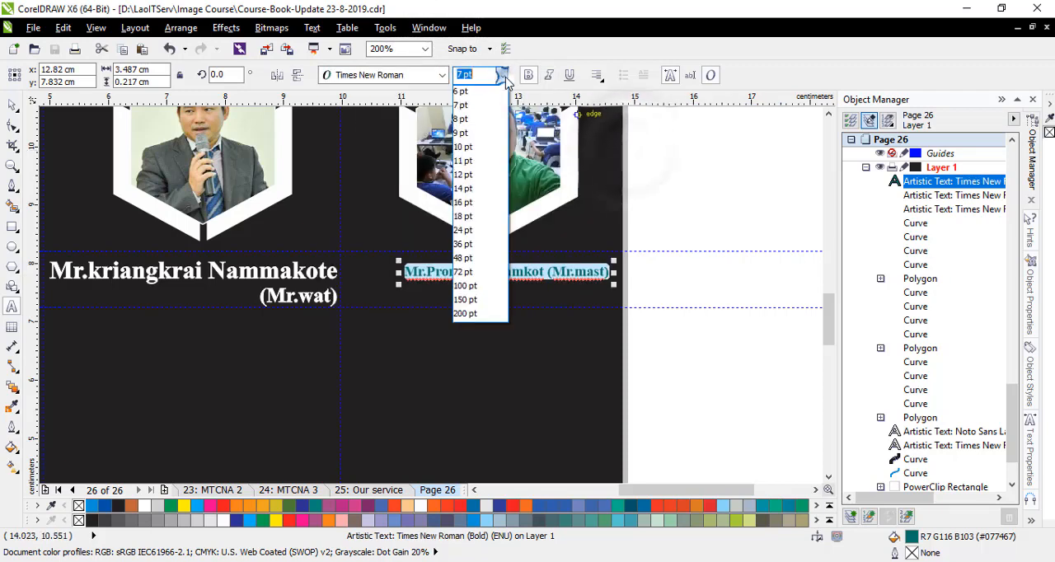
{"action": "left_click", "coordinate": [481, 176]}
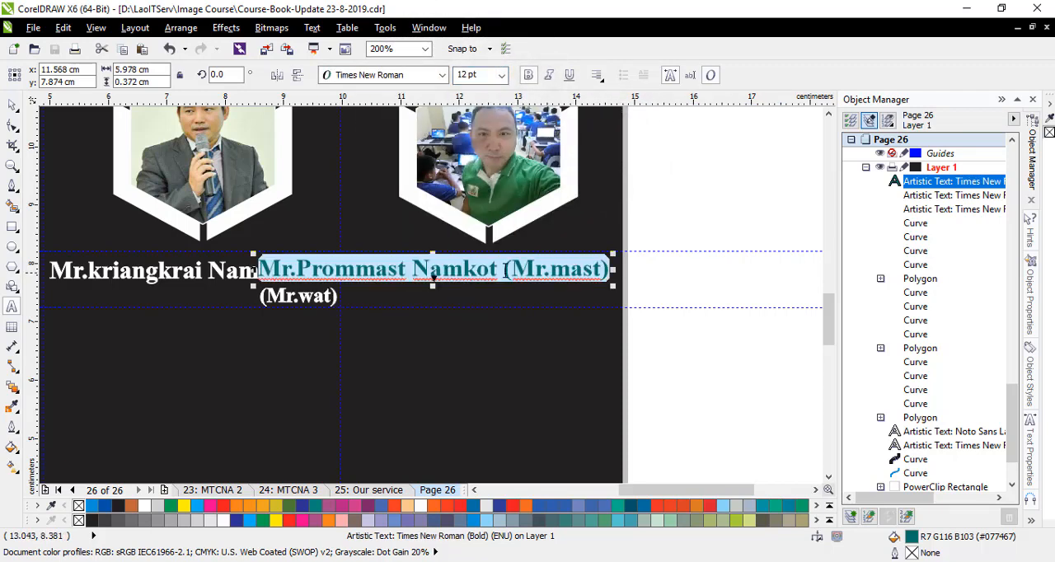
- Put the third caption's bracketed nickname on its own second line and fill the entire caption white
{"action": "left_click", "coordinate": [506, 275]}
{"action": "key", "text": "Return"}
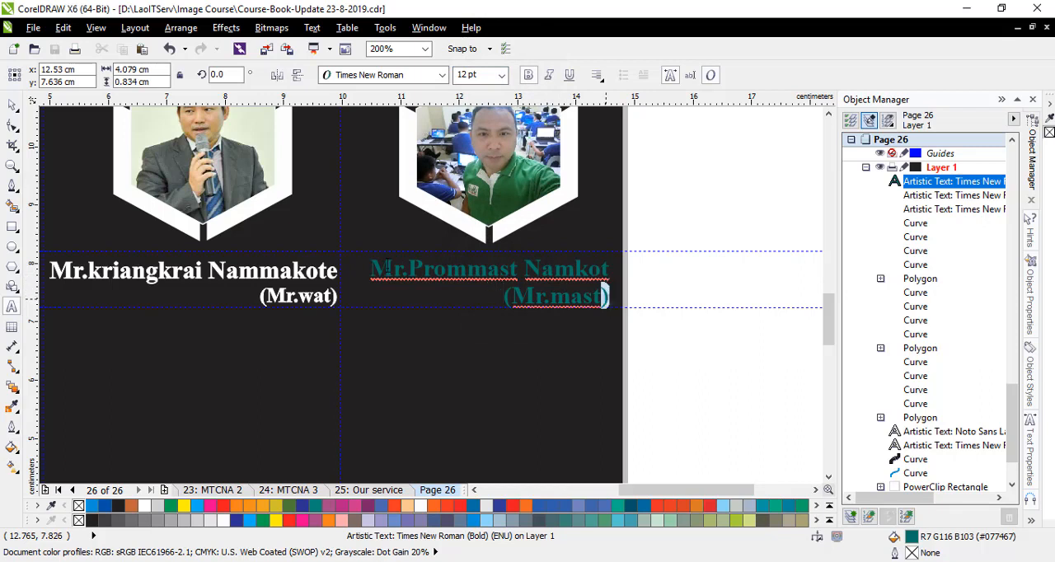
{"action": "key", "text": "ctrl+a"}
{"action": "left_click", "coordinate": [144, 505]}
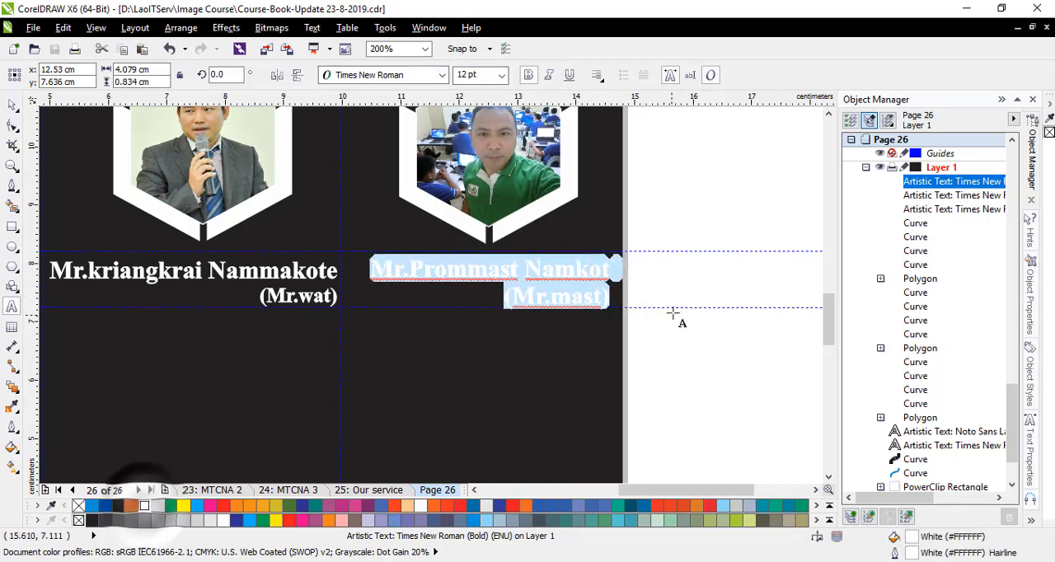
- Reduce the font size of the bracketed nickname line in the third caption to match the middle caption
{"action": "left_click", "coordinate": [510, 298]}
{"action": "left_click_drag", "start_coordinate": [504, 297], "coordinate": [609, 298]}
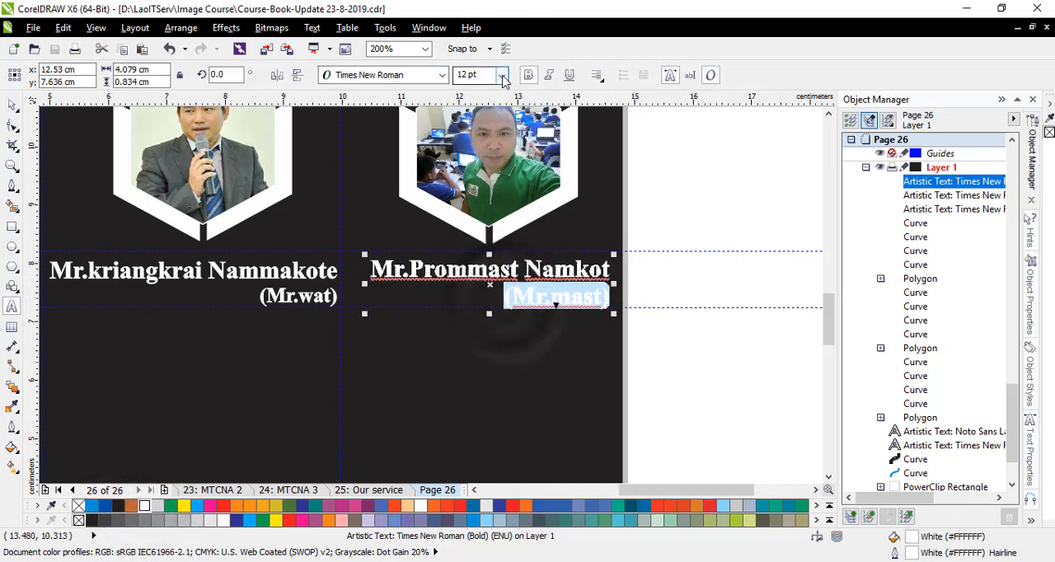
{"action": "left_click", "coordinate": [501, 75]}
{"action": "left_click", "coordinate": [478, 115]}
- Move the third caption slightly away from the page edge, level with the middle caption between the horizontal guidelines
{"action": "left_click", "coordinate": [11, 106]}
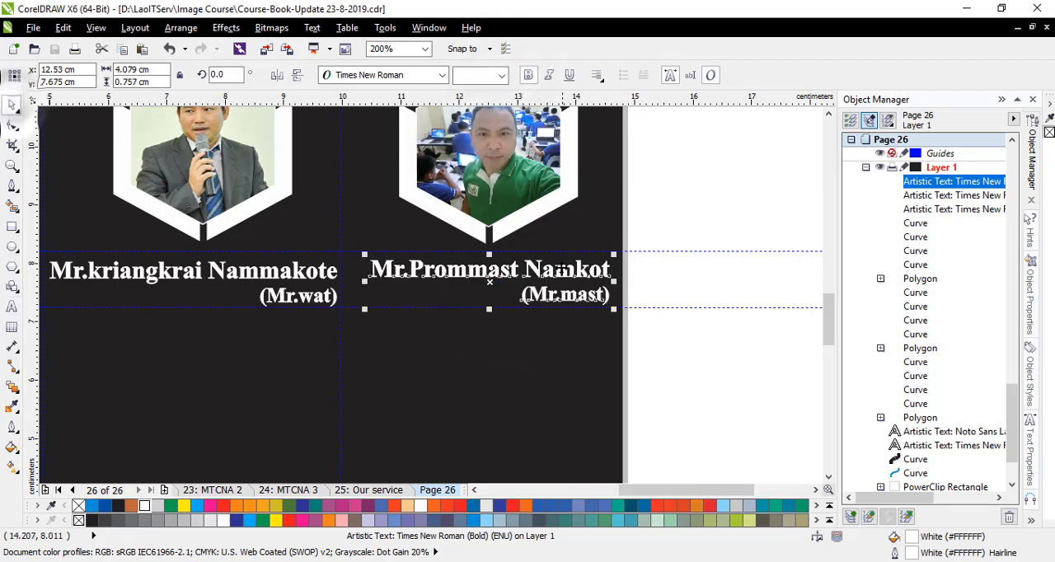
{"action": "scroll", "coordinate": [562, 268], "scroll_direction": "up", "scroll_amount": 1}
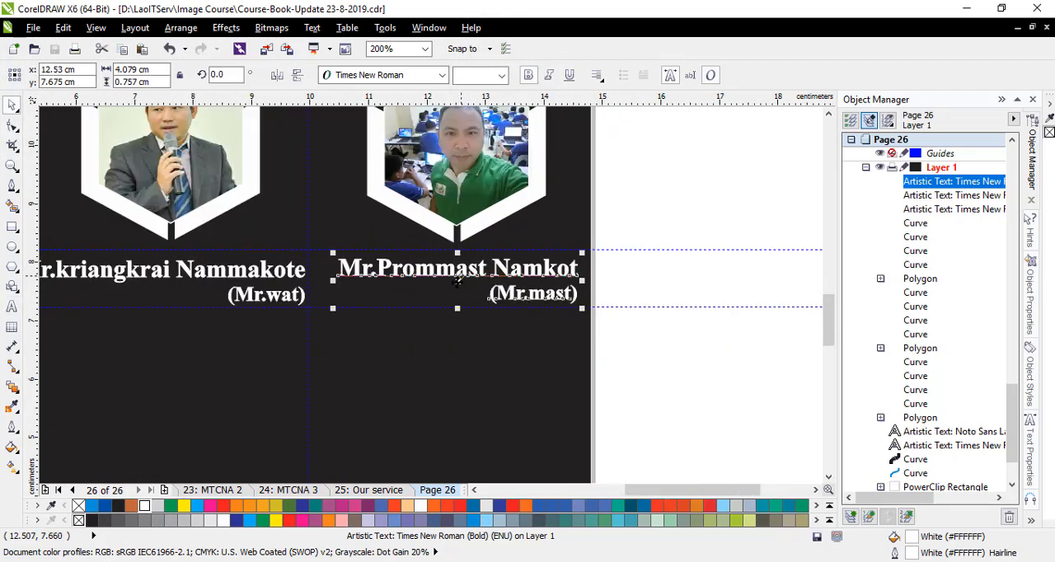
{"action": "left_click_drag", "start_coordinate": [457, 281], "coordinate": [450, 282]}
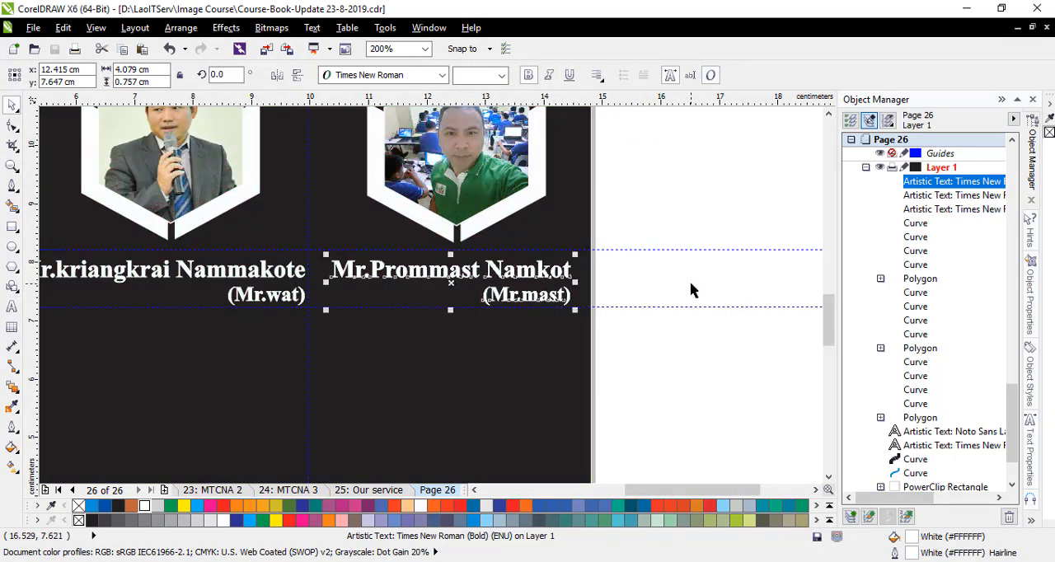
{"action": "left_click", "coordinate": [692, 290]}
- Shift the two vertical guidelines into the gaps between the captions, at about 10.1 cm and 4.77 cm
{"action": "scroll", "coordinate": [684, 278], "scroll_direction": "down", "scroll_amount": 2}
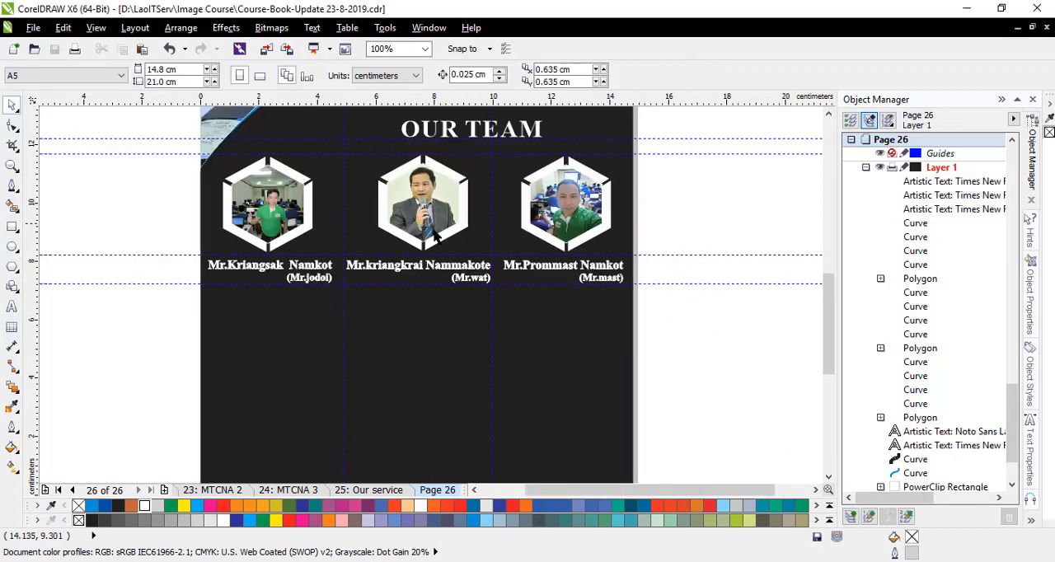
{"action": "left_click", "coordinate": [493, 313]}
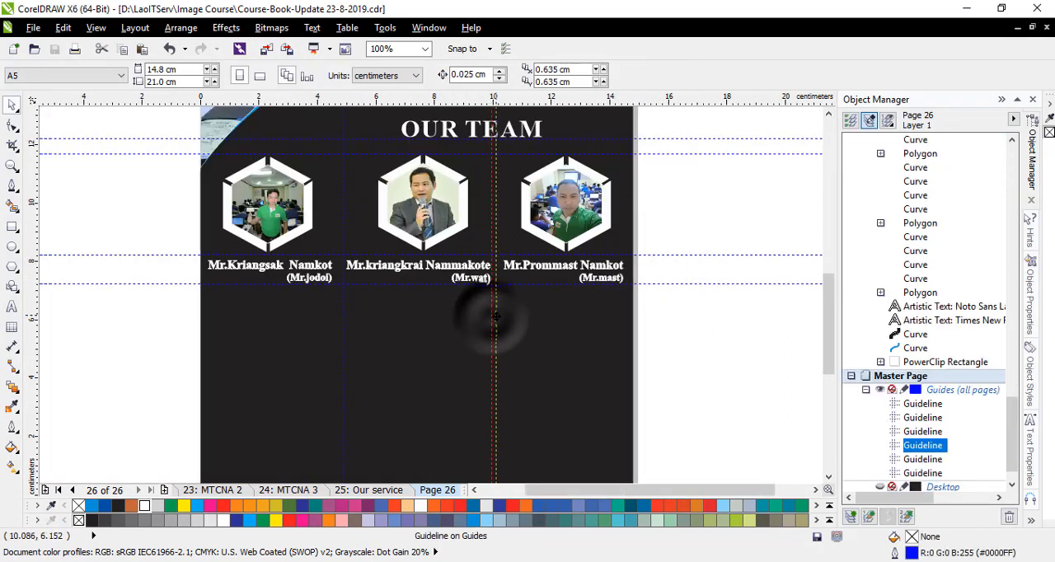
{"action": "left_click", "coordinate": [341, 329]}
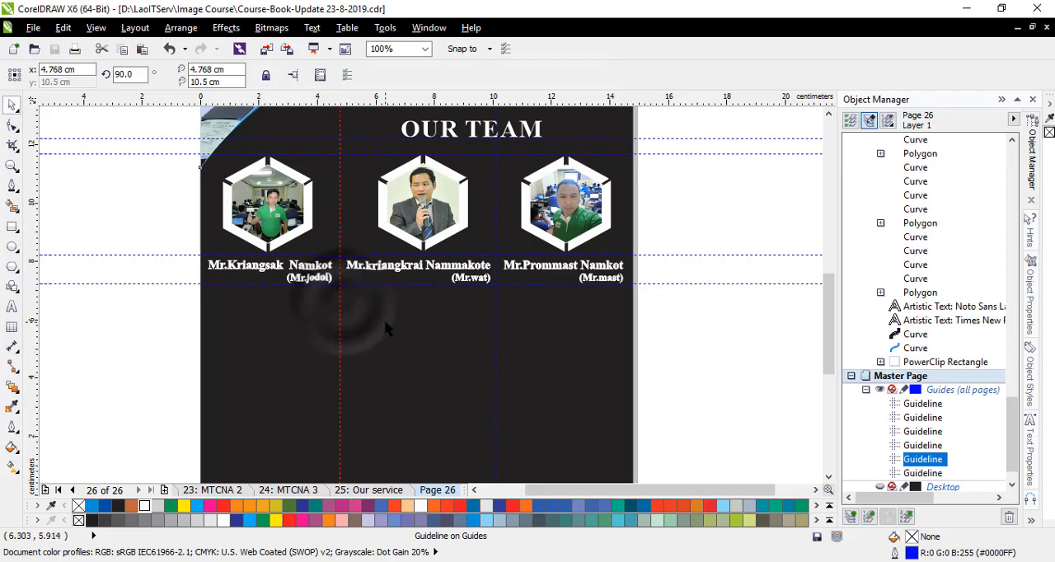
{"action": "left_click", "coordinate": [735, 343]}
- Check the whole team page layout and save the course book file
{"action": "scroll", "coordinate": [643, 231], "scroll_direction": "down", "scroll_amount": 2}
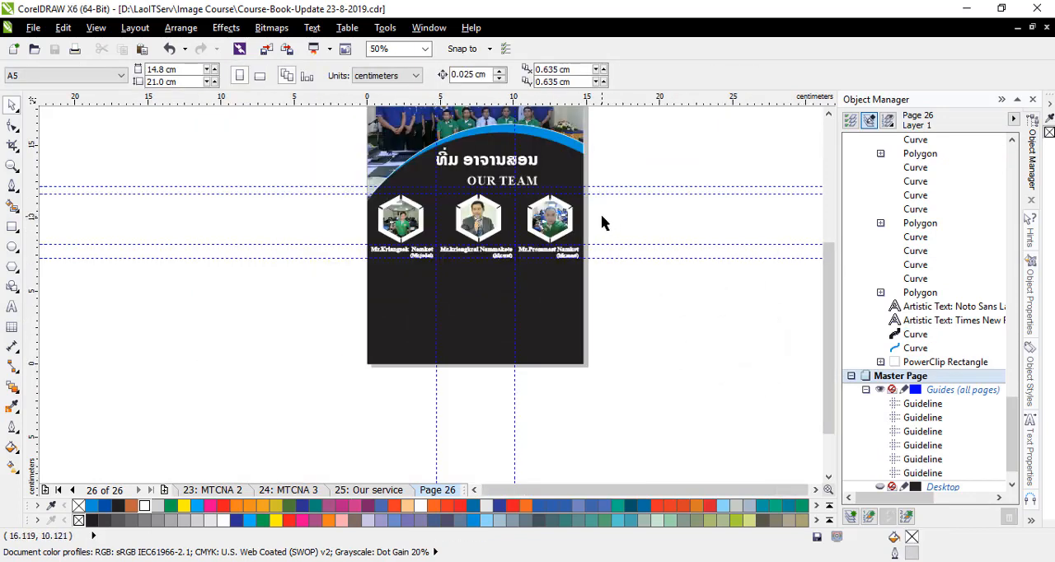
{"action": "scroll", "coordinate": [600, 214], "scroll_direction": "up", "scroll_amount": 2}
{"action": "scroll", "coordinate": [601, 219], "scroll_direction": "down", "scroll_amount": 2}
{"action": "scroll", "coordinate": [552, 245], "scroll_direction": "up", "scroll_amount": 2}
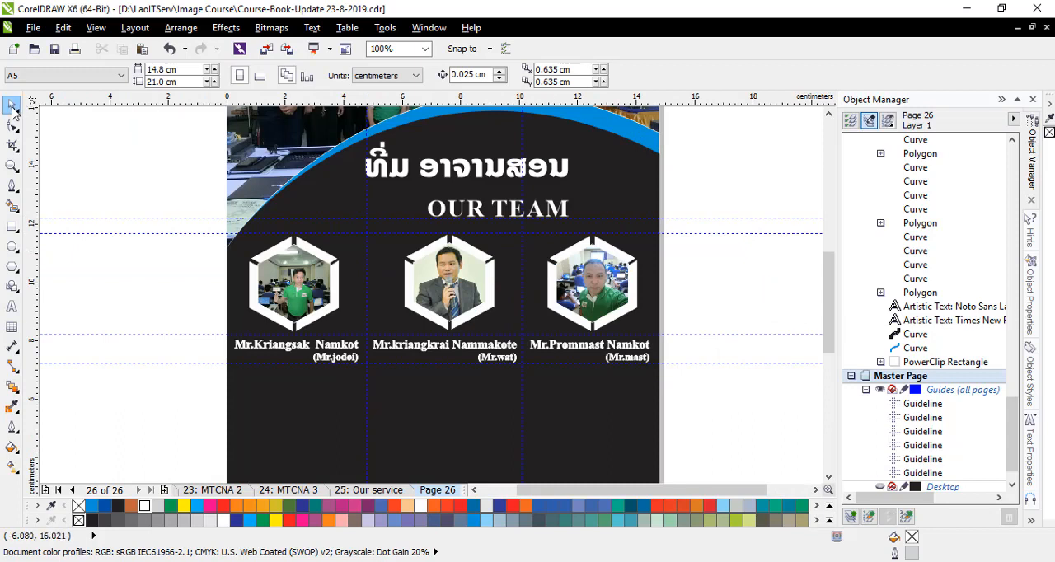
{"action": "left_click", "coordinate": [55, 51]}
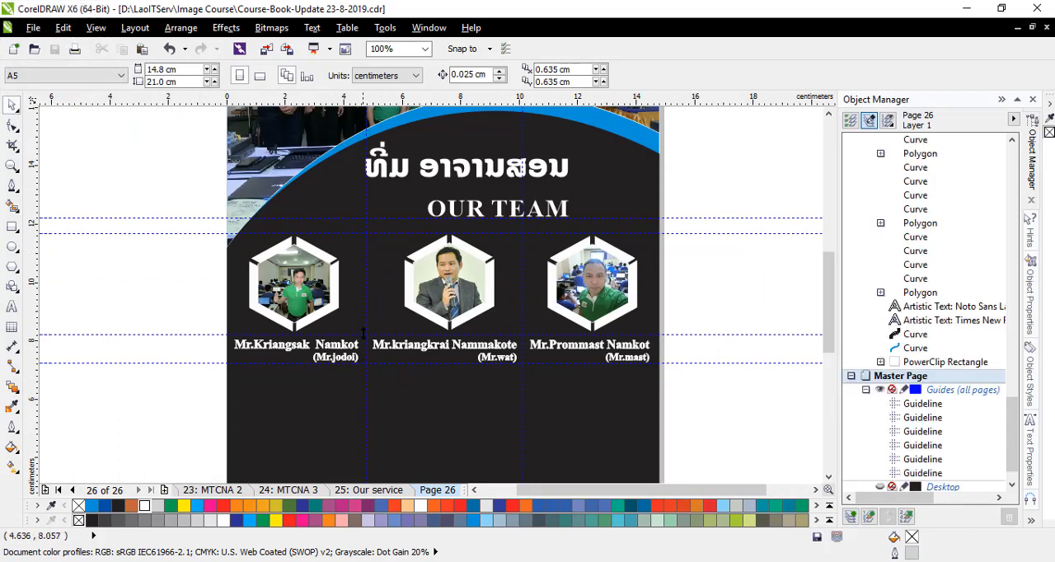
- Add a vertical guideline at about 0.46 cm near the first caption's start and bring in another for the middle caption
{"action": "left_click", "coordinate": [241, 409]}
{"action": "left_click_drag", "start_coordinate": [368, 432], "coordinate": [390, 432]}
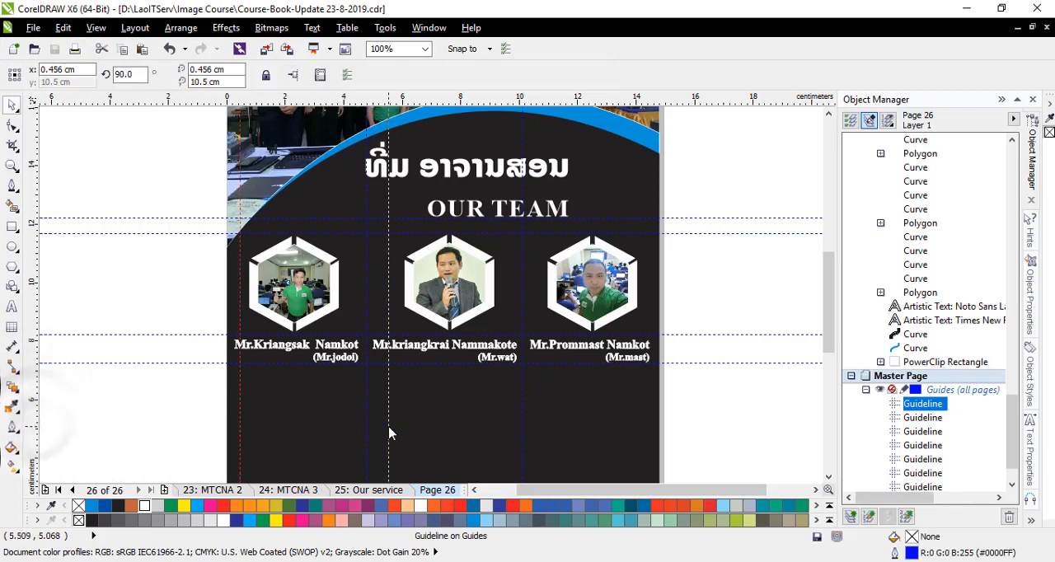
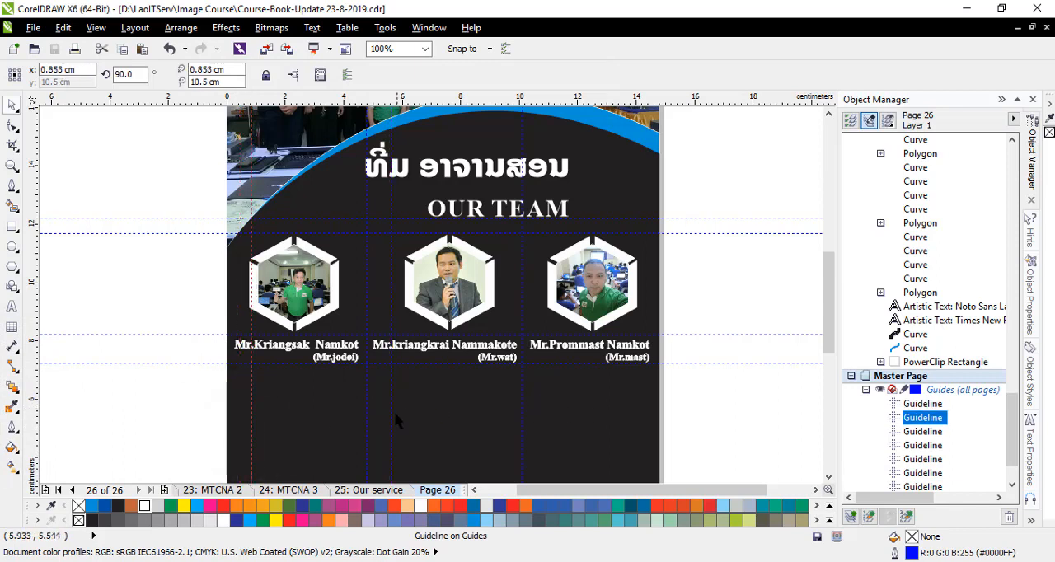
- Add a vertical guideline at about 11.01 cm for the third caption and a horizontal one at about 6.6 cm below the captions
{"action": "left_click_drag", "start_coordinate": [519, 424], "coordinate": [549, 424]}
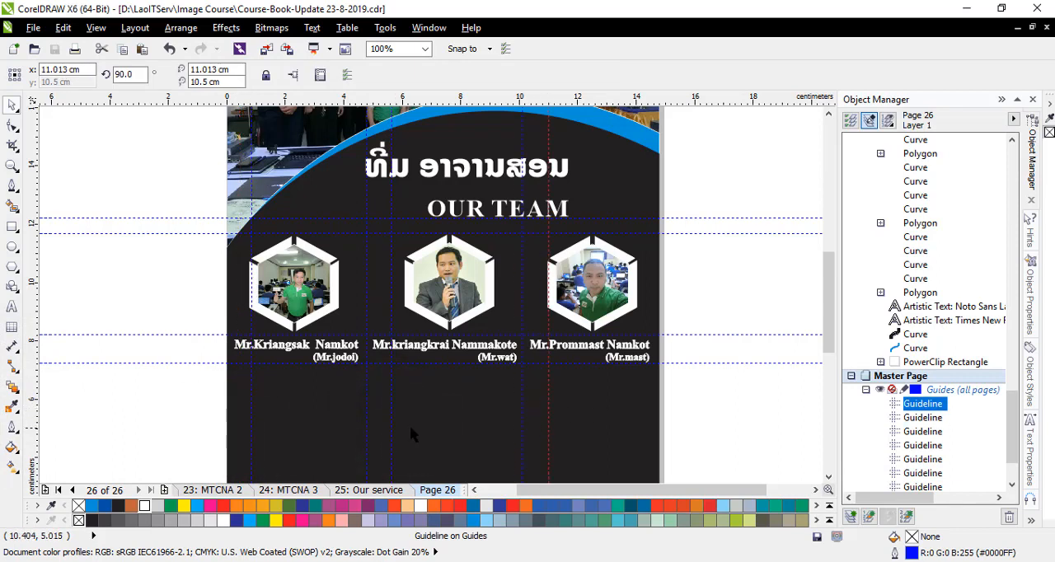
{"action": "left_click_drag", "start_coordinate": [346, 362], "coordinate": [348, 383]}
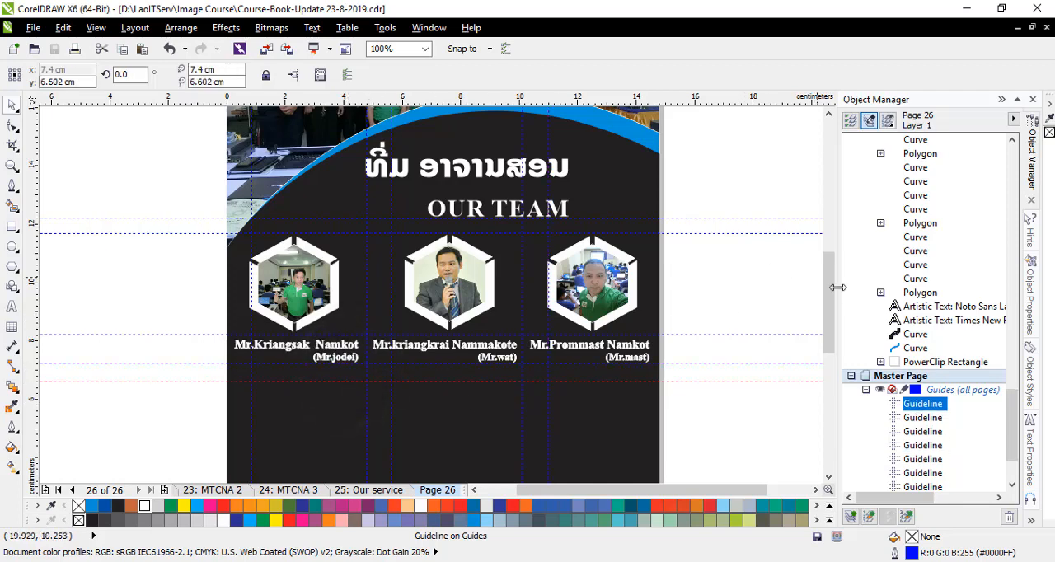
{"action": "left_click_drag", "start_coordinate": [831, 282], "coordinate": [840, 313]}
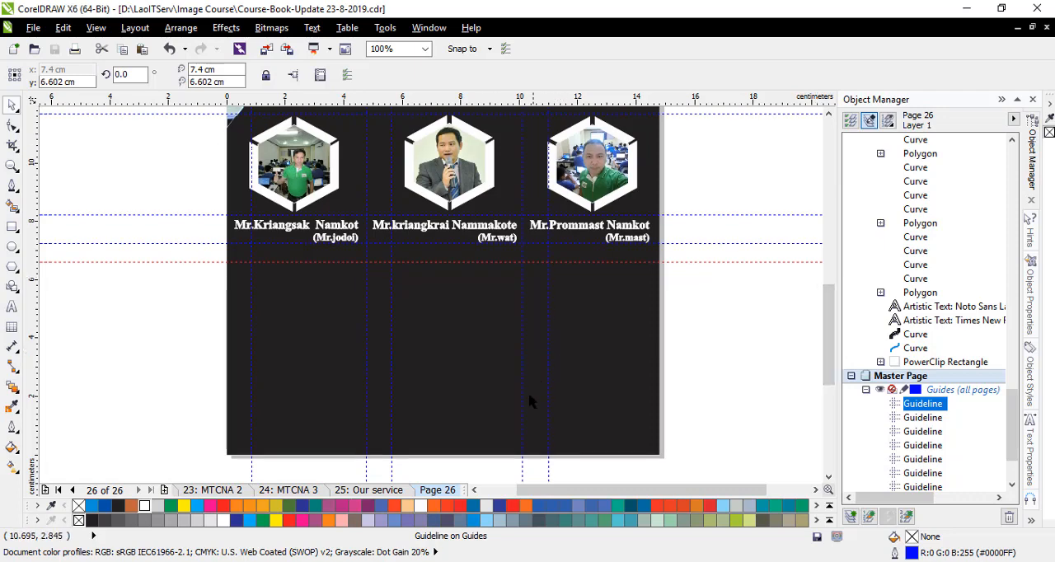
- Switch to CCNA4.cdr and copy the first instructor's qualifications text from the mr. doi group
{"action": "left_click", "coordinate": [1018, 30]}
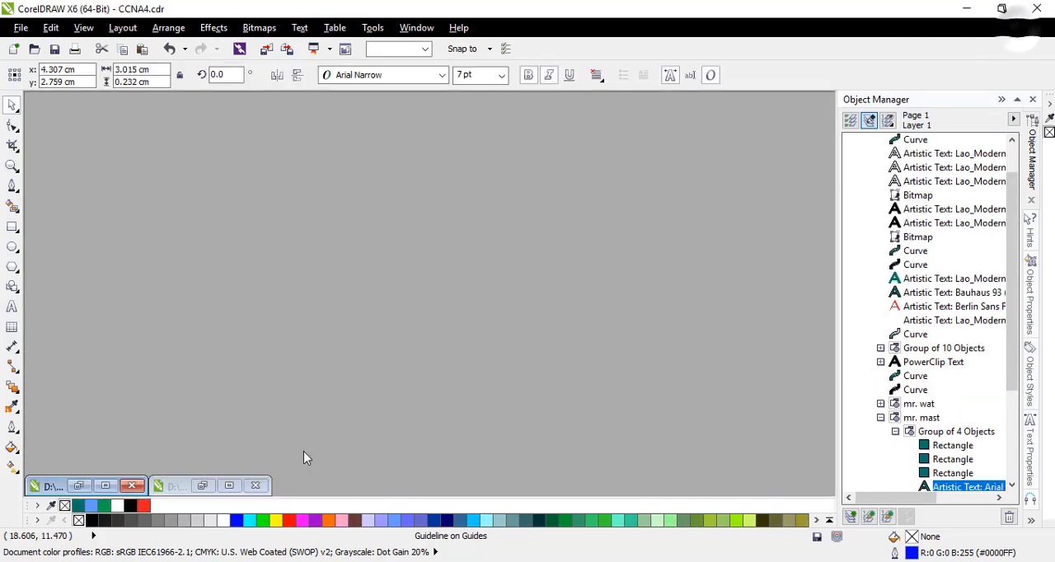
{"action": "left_click", "coordinate": [121, 489]}
{"action": "scroll", "coordinate": [266, 296], "scroll_direction": "up", "scroll_amount": 2}
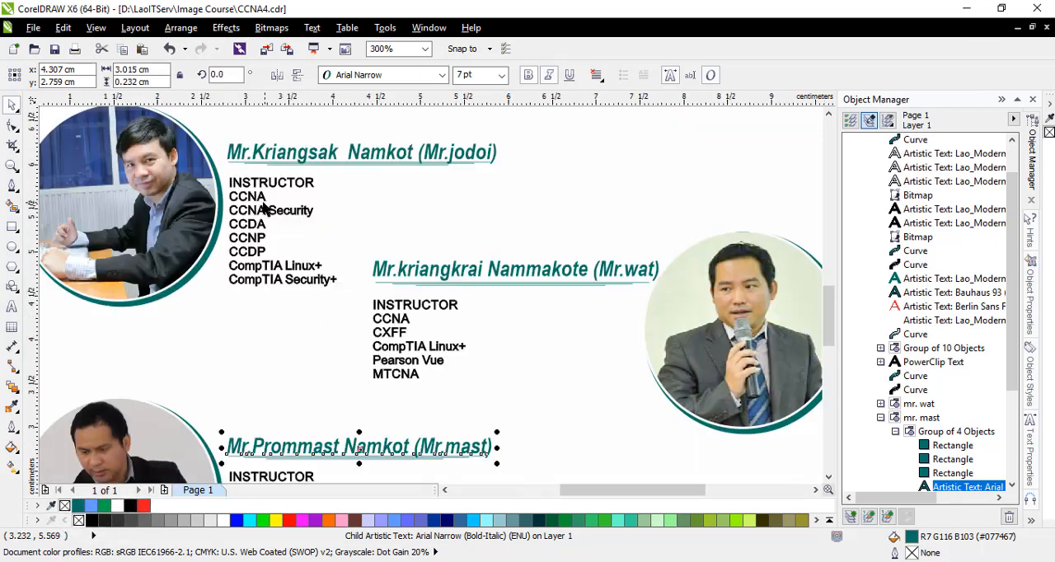
{"action": "left_click", "coordinate": [270, 208]}
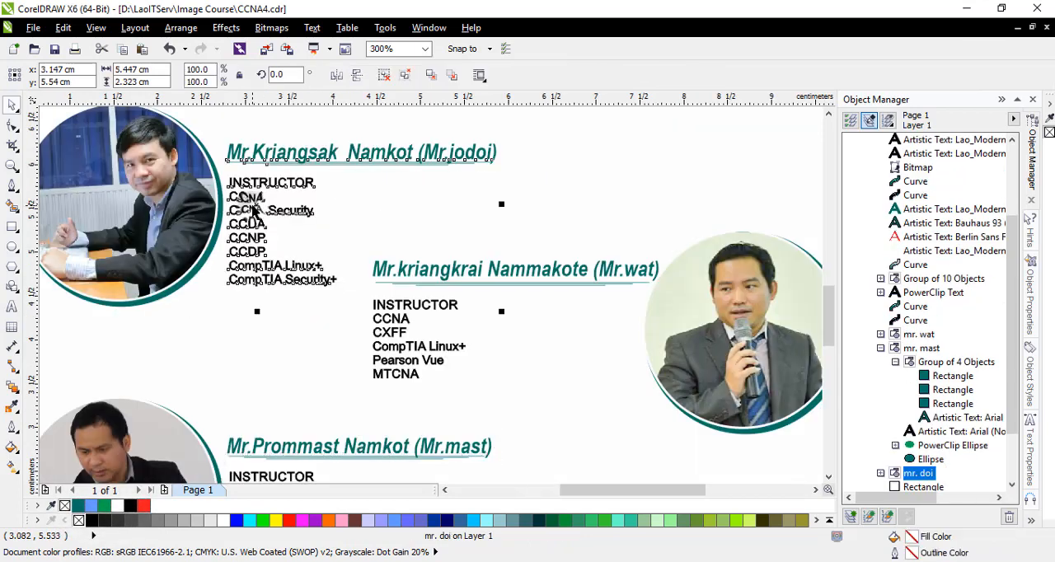
{"action": "left_click", "coordinate": [880, 473]}
{"action": "left_click", "coordinate": [952, 443]}
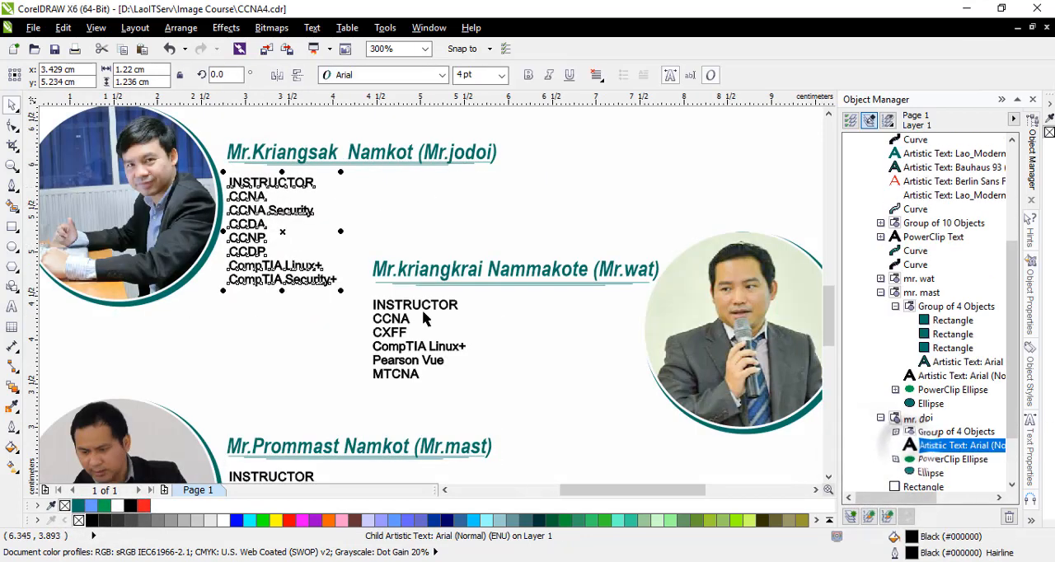
{"action": "right_click", "coordinate": [282, 231]}
{"action": "left_click", "coordinate": [318, 139]}
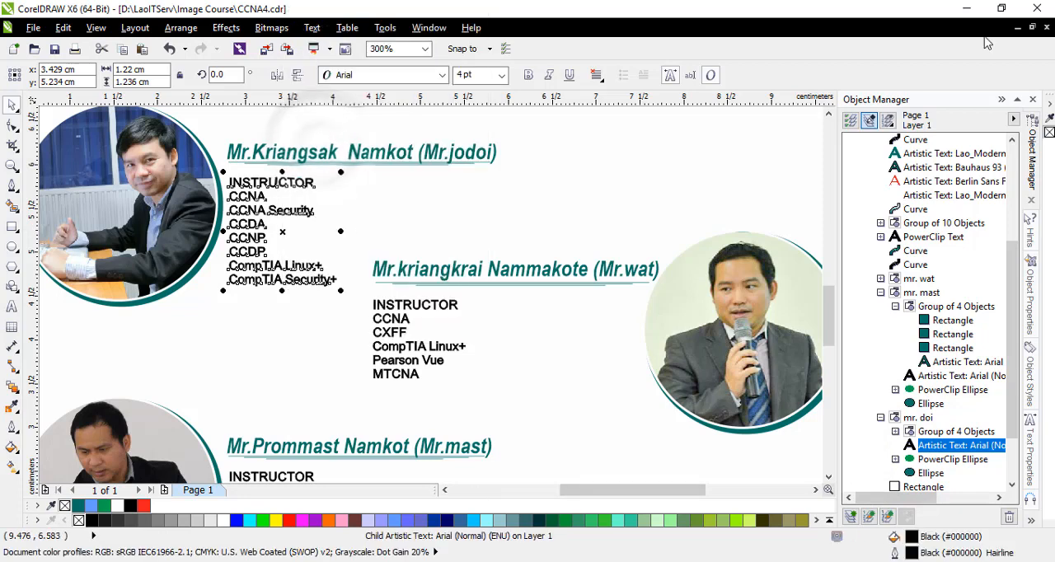
- Paste the qualifications list into page 26 of the course book, move it below the first caption and fill it white
{"action": "left_click", "coordinate": [1018, 33]}
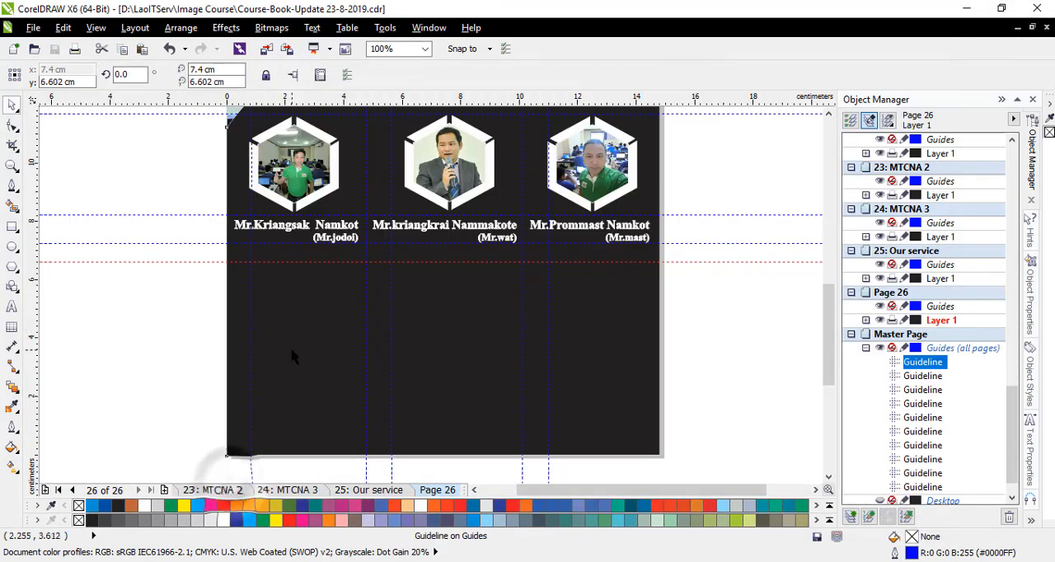
{"action": "key", "text": "ctrl+v"}
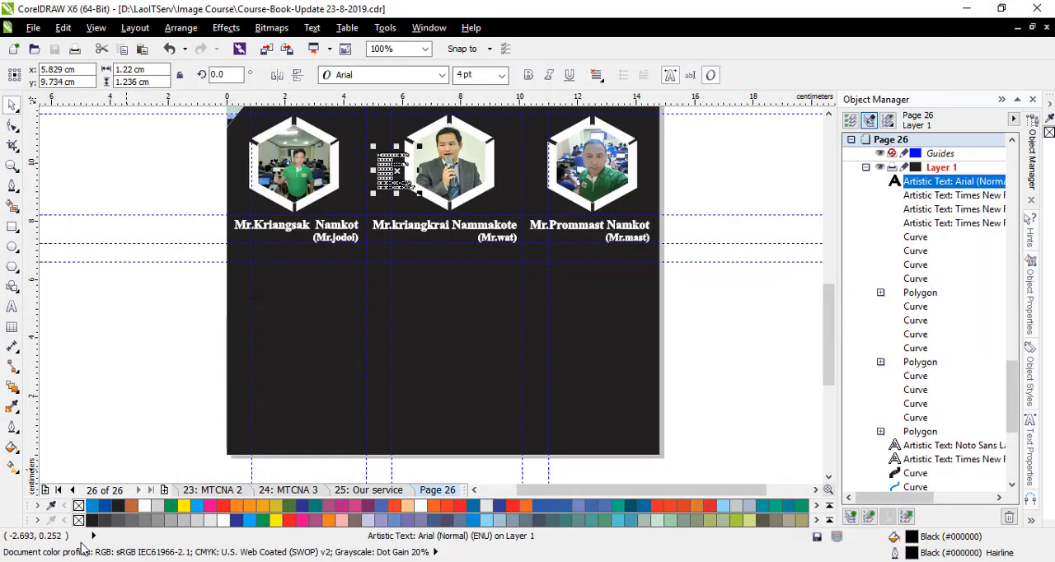
{"action": "left_click_drag", "start_coordinate": [391, 169], "coordinate": [270, 293]}
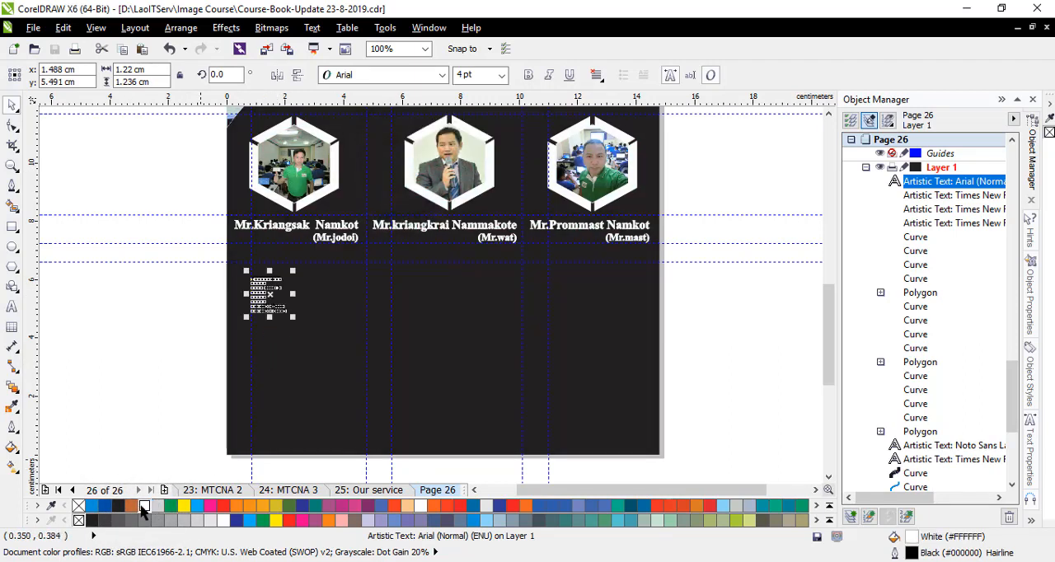
{"action": "left_click", "coordinate": [164, 339]}
{"action": "left_click", "coordinate": [269, 310]}
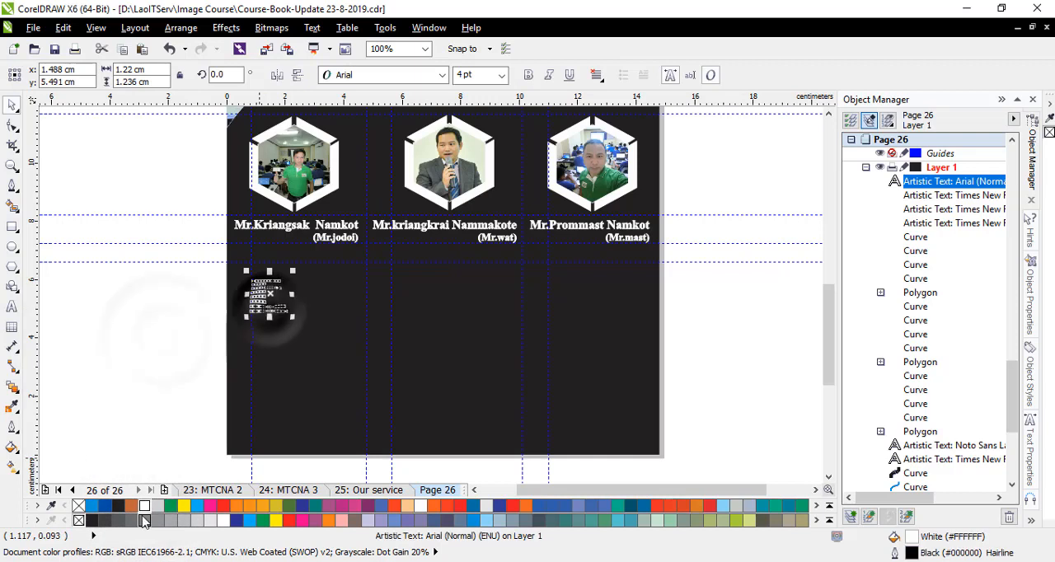
- Enlarge the pasted list to about 2.7 cm square and align it to the guidelines below the first caption
{"action": "scroll", "coordinate": [270, 288], "scroll_direction": "up", "scroll_amount": 1}
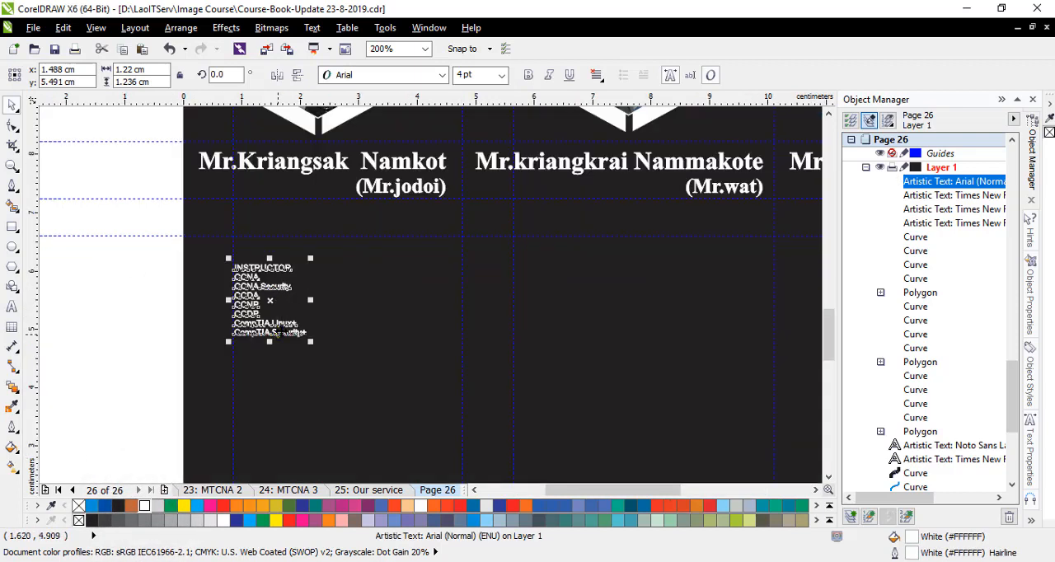
{"action": "left_click_drag", "start_coordinate": [311, 345], "coordinate": [398, 470]}
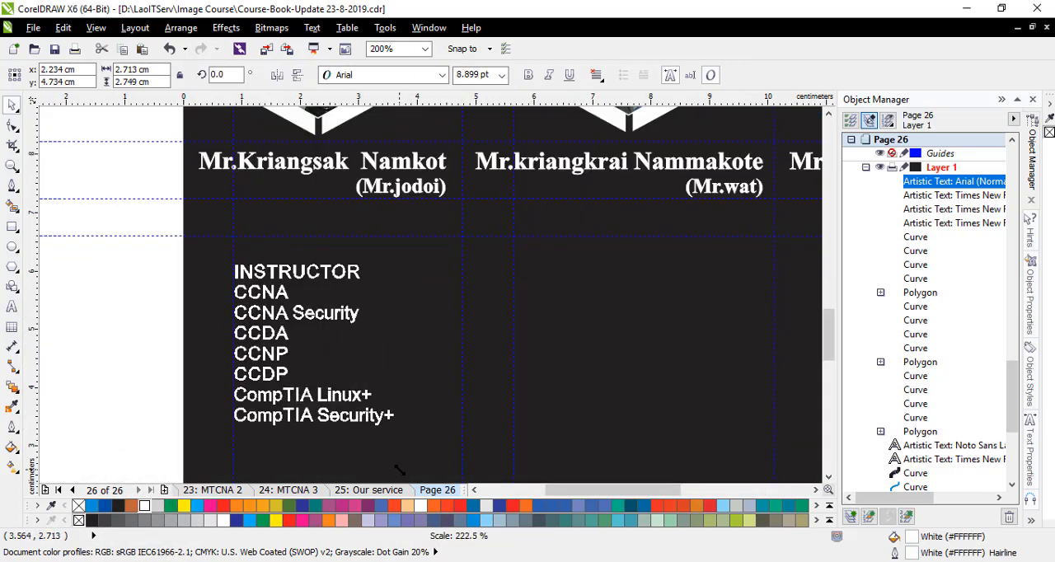
{"action": "left_click_drag", "start_coordinate": [313, 344], "coordinate": [313, 319]}
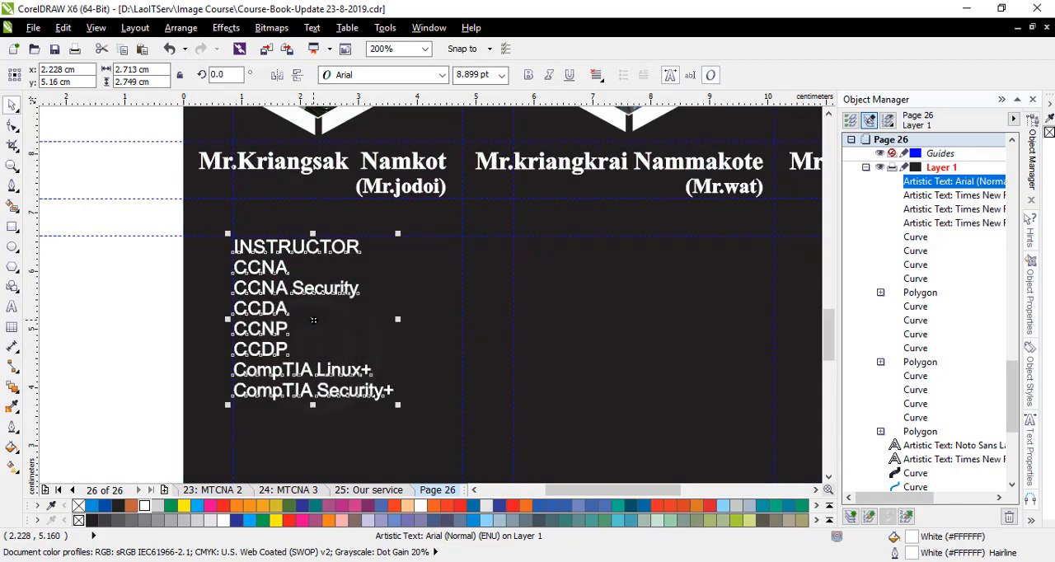
- Change the qualifications list's font to Times New Roman (Bold)
{"action": "left_click", "coordinate": [379, 83]}
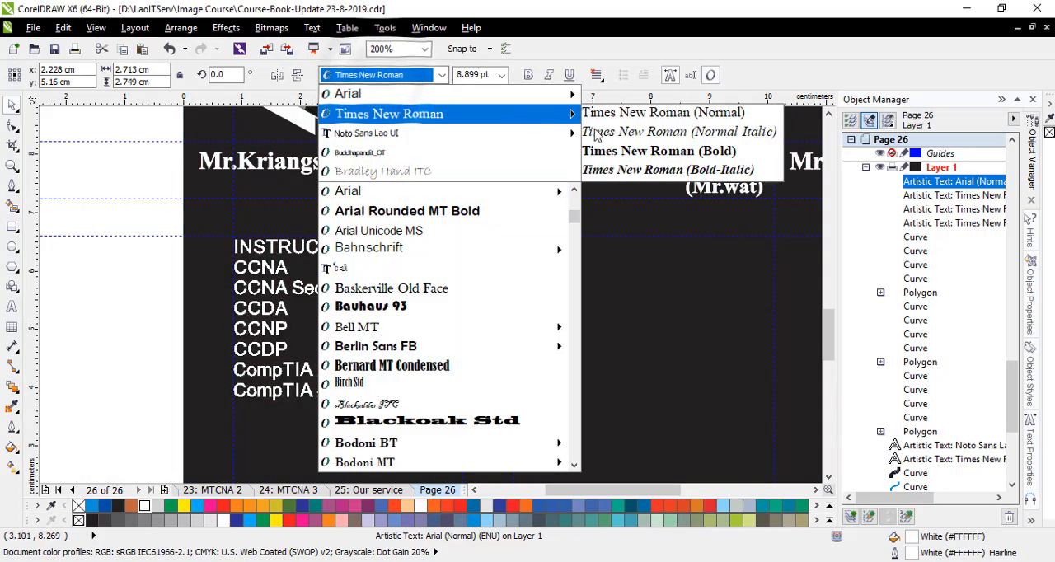
{"action": "mouse_move", "coordinate": [536, 113]}
{"action": "left_click", "coordinate": [620, 151]}
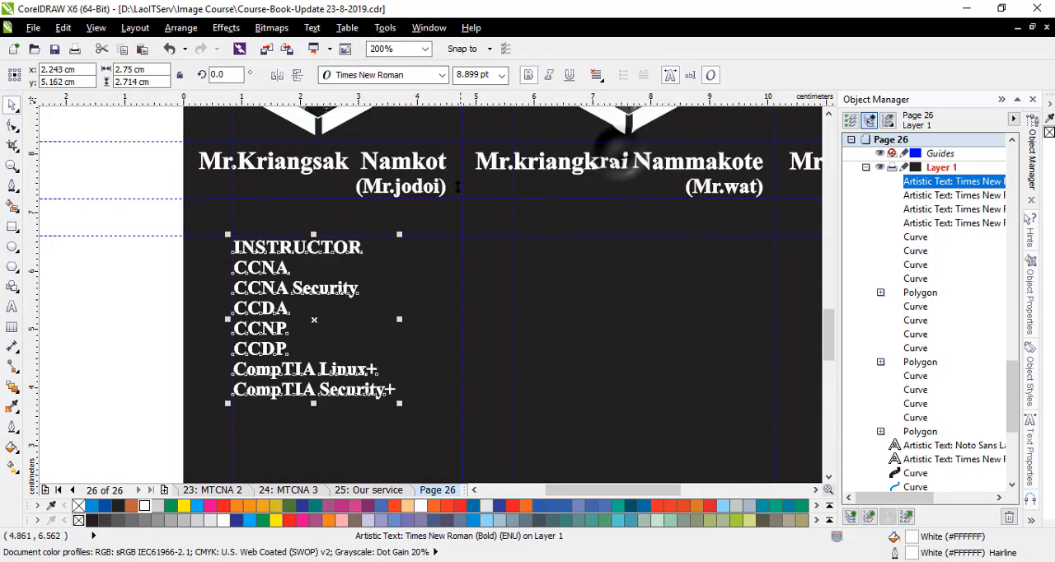
{"action": "left_click", "coordinate": [14, 308]}
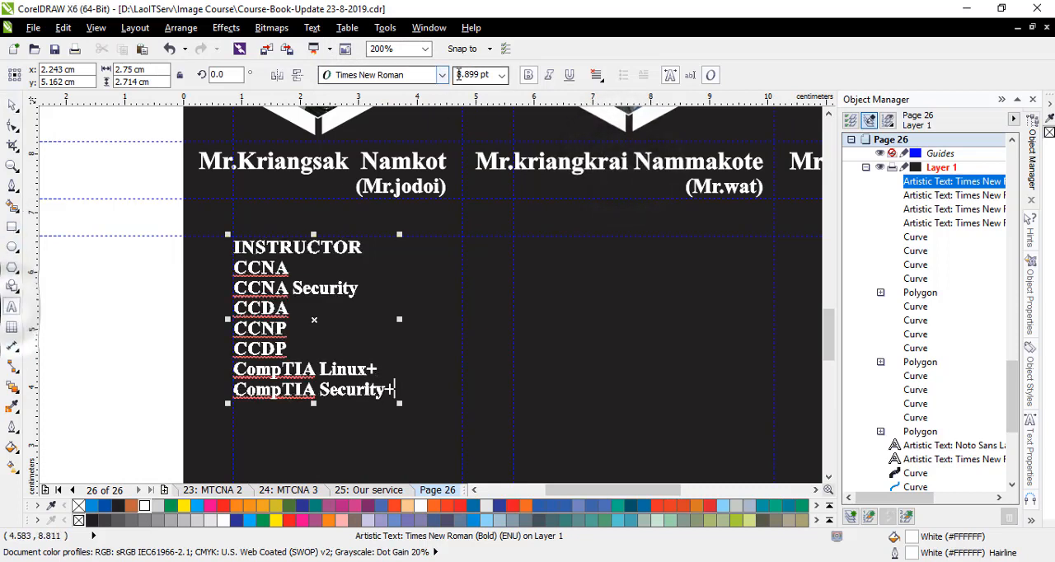
{"action": "type", "text": "11"}
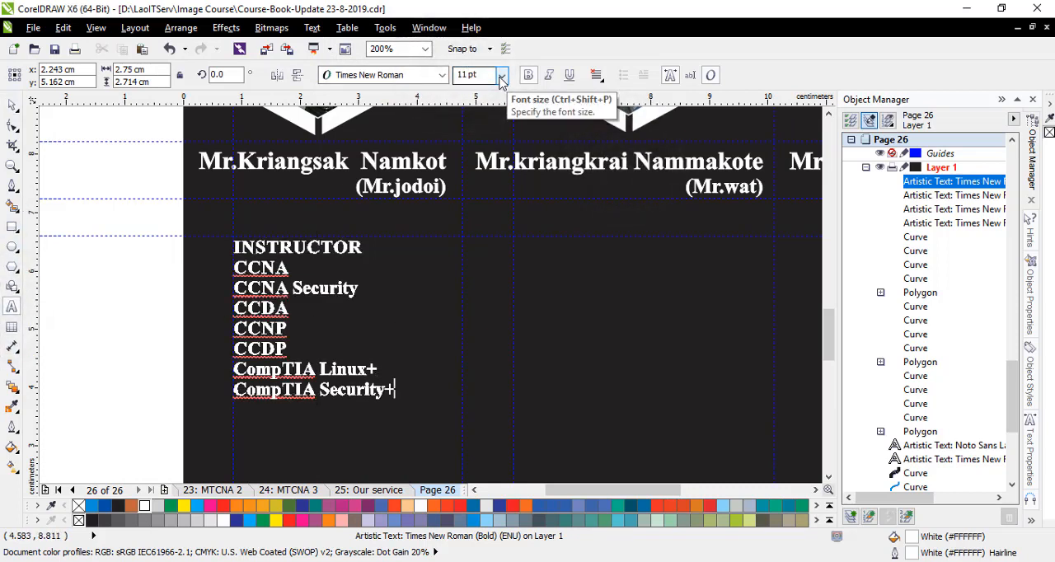
{"action": "left_click", "coordinate": [13, 107]}
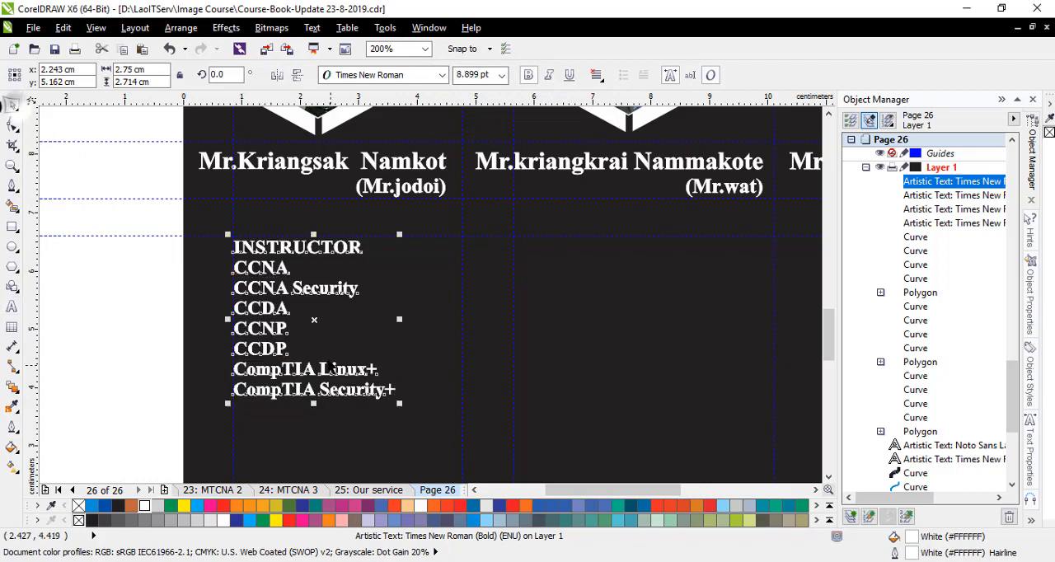
{"action": "left_click", "coordinate": [308, 370]}
- Set all lines of the first instructor's qualifications list to 11 pt and deselect the text
{"action": "left_click", "coordinate": [10, 314]}
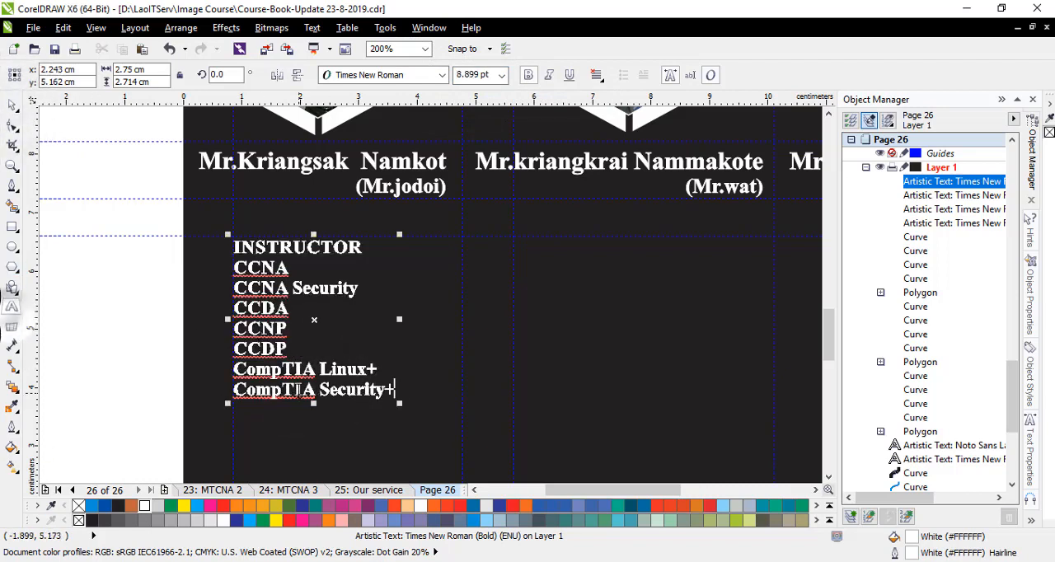
{"action": "left_click", "coordinate": [303, 393]}
{"action": "key", "text": "ctrl+a"}
{"action": "left_click", "coordinate": [503, 77]}
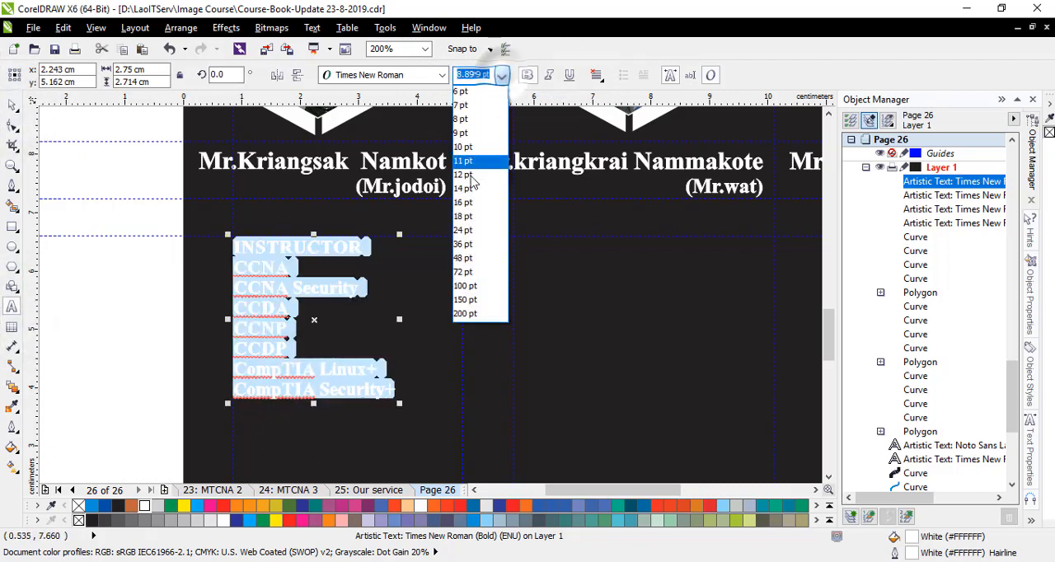
{"action": "left_click", "coordinate": [478, 175]}
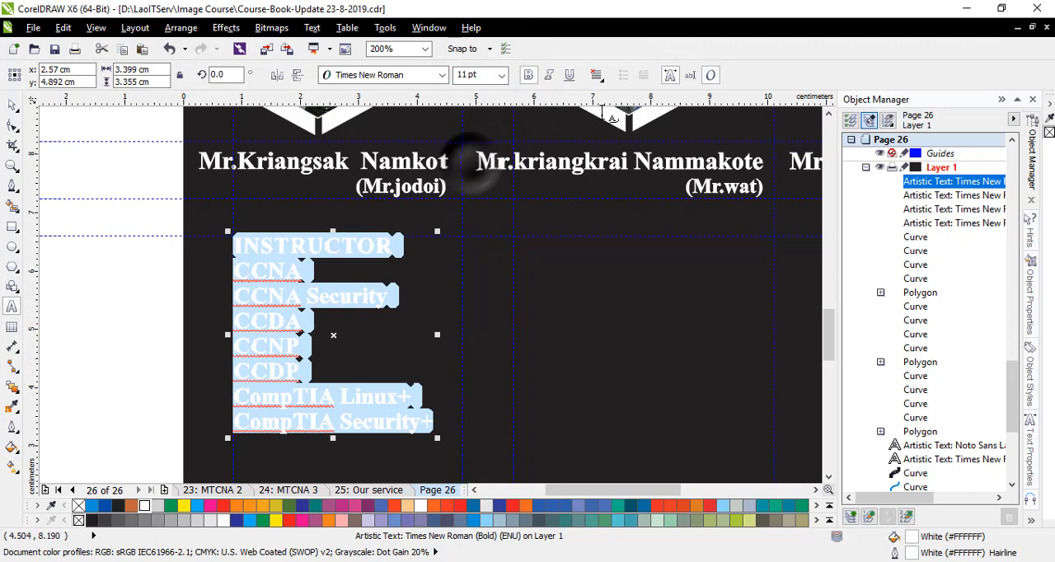
{"action": "left_click", "coordinate": [13, 109]}
{"action": "left_click", "coordinate": [532, 274]}
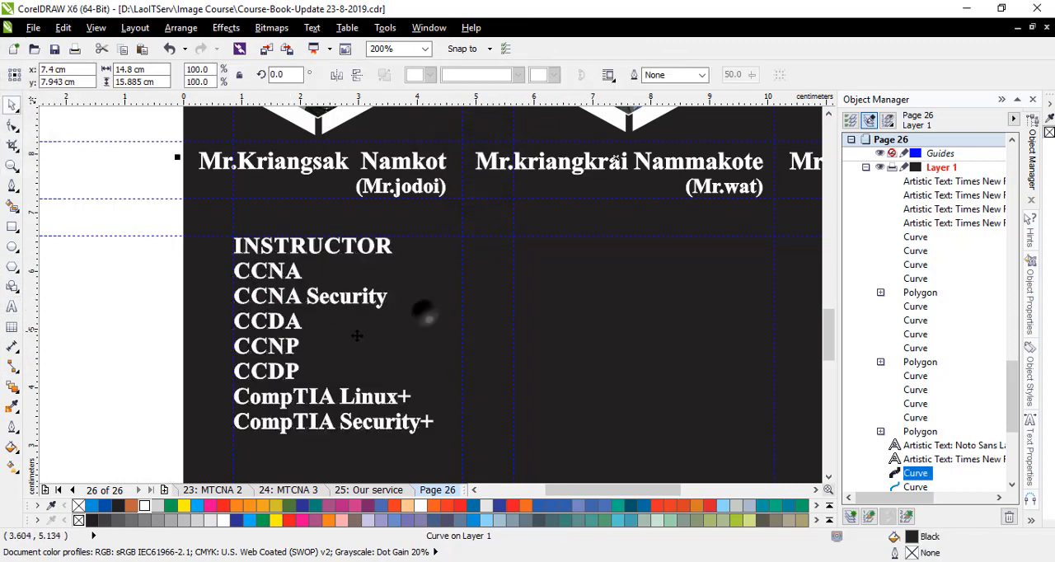
{"action": "left_click", "coordinate": [290, 429]}
{"action": "left_click", "coordinate": [141, 384]}
- Check how the first qualifications list sits in the team page layout and save the course book file
{"action": "scroll", "coordinate": [388, 275], "scroll_direction": "down", "scroll_amount": 2}
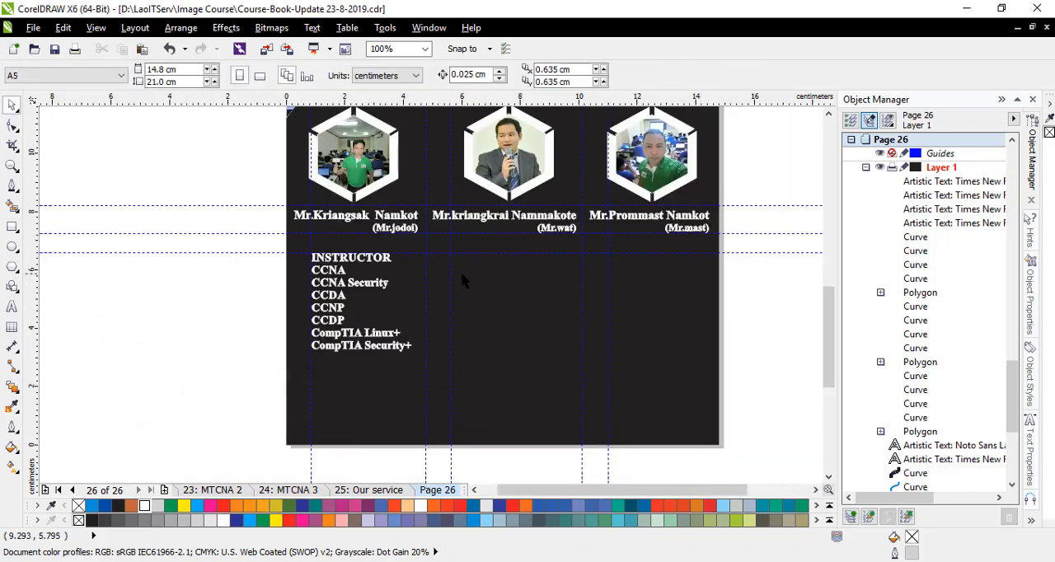
{"action": "left_click_drag", "start_coordinate": [830, 308], "coordinate": [830, 280]}
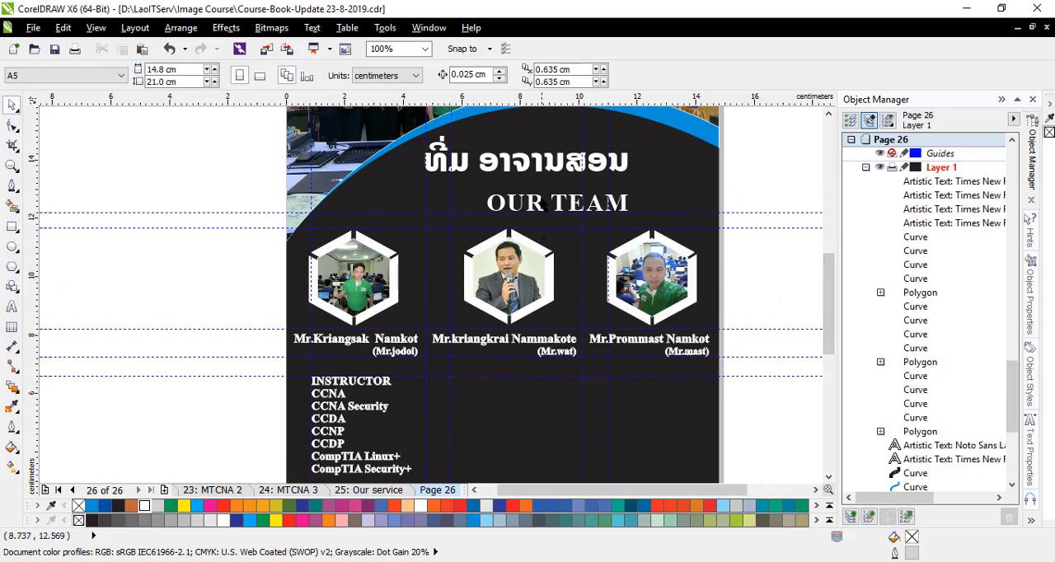
{"action": "scroll", "coordinate": [460, 272], "scroll_direction": "down", "scroll_amount": 2}
{"action": "scroll", "coordinate": [417, 301], "scroll_direction": "up", "scroll_amount": 3}
{"action": "scroll", "coordinate": [422, 284], "scroll_direction": "down", "scroll_amount": 2}
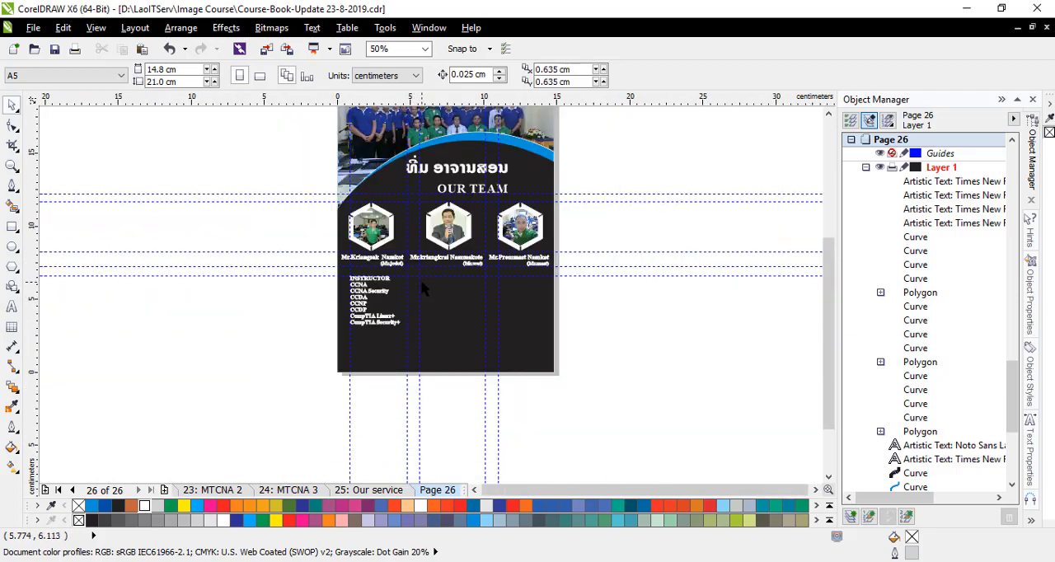
{"action": "scroll", "coordinate": [438, 276], "scroll_direction": "up", "scroll_amount": 1}
{"action": "scroll", "coordinate": [437, 278], "scroll_direction": "down", "scroll_amount": 2}
{"action": "scroll", "coordinate": [385, 302], "scroll_direction": "up", "scroll_amount": 2}
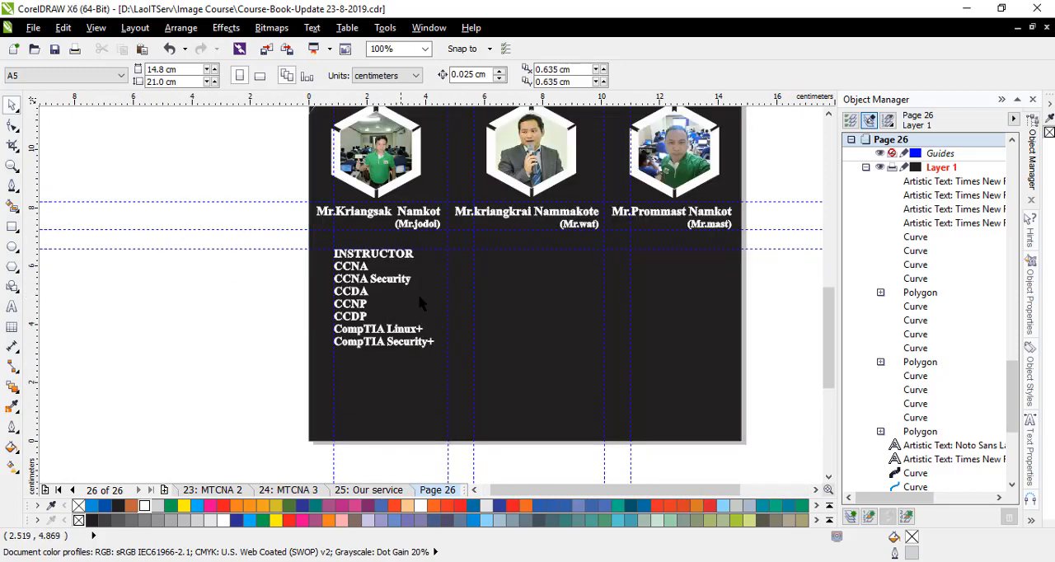
{"action": "left_click", "coordinate": [54, 54]}
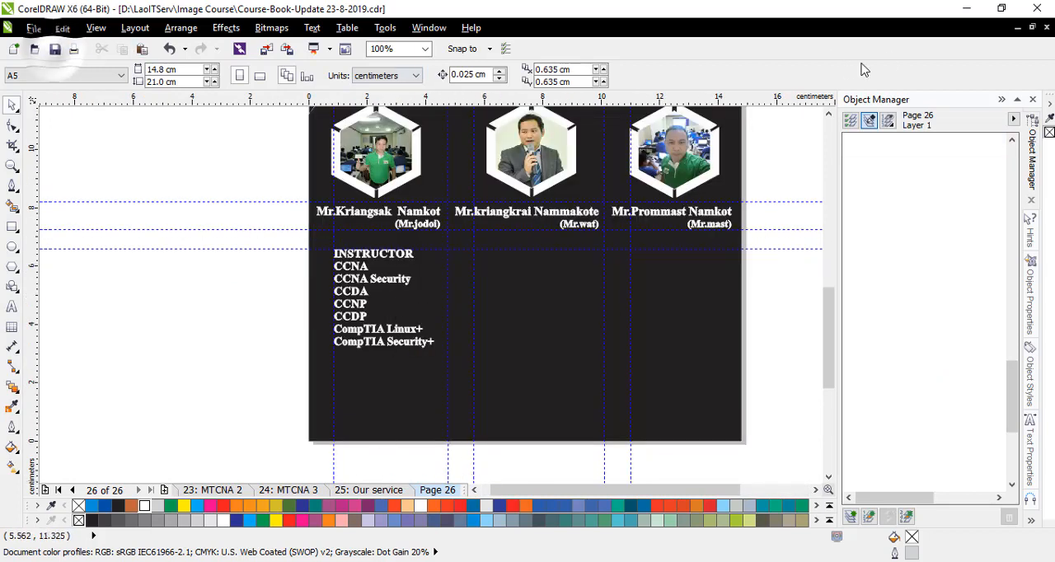
- Switch back to CCNA4.cdr and copy the second instructor's qualifications text from the mr. wat group
{"action": "left_click", "coordinate": [1018, 28]}
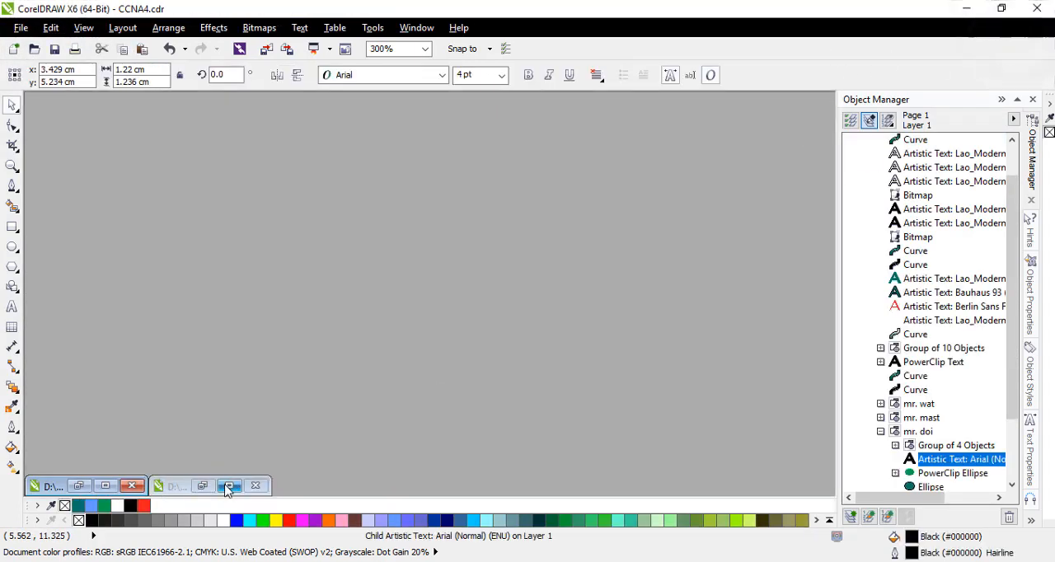
{"action": "left_click", "coordinate": [105, 486]}
{"action": "left_click", "coordinate": [914, 403]}
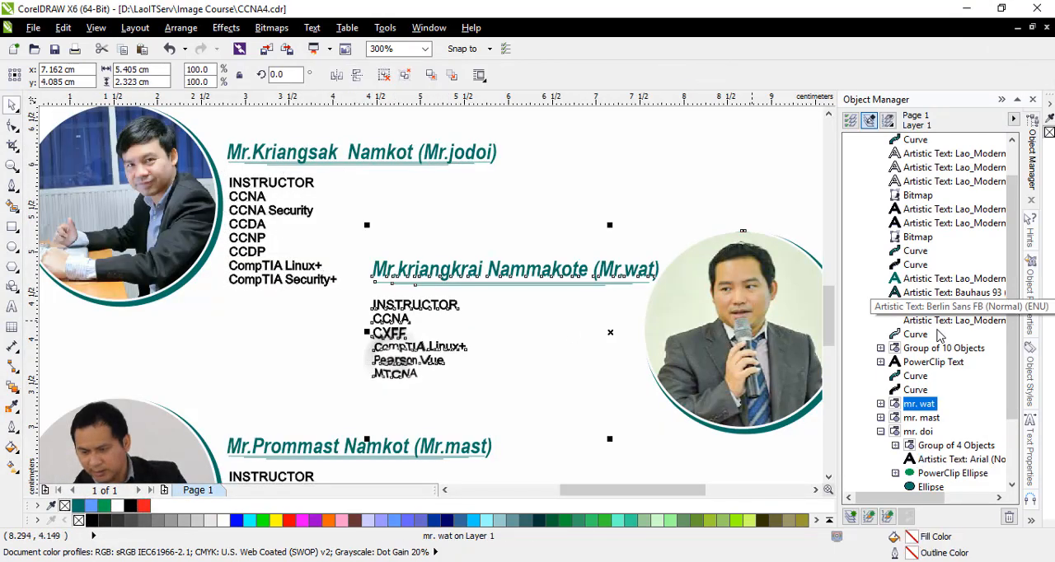
{"action": "left_click", "coordinate": [880, 404]}
{"action": "left_click", "coordinate": [956, 431]}
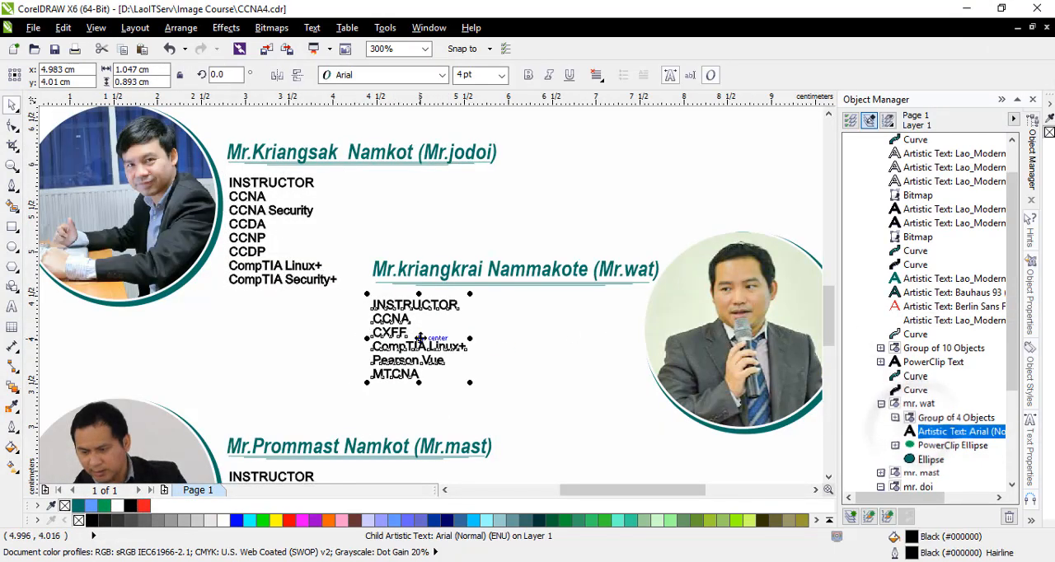
{"action": "right_click", "coordinate": [422, 343]}
{"action": "left_click", "coordinate": [476, 140]}
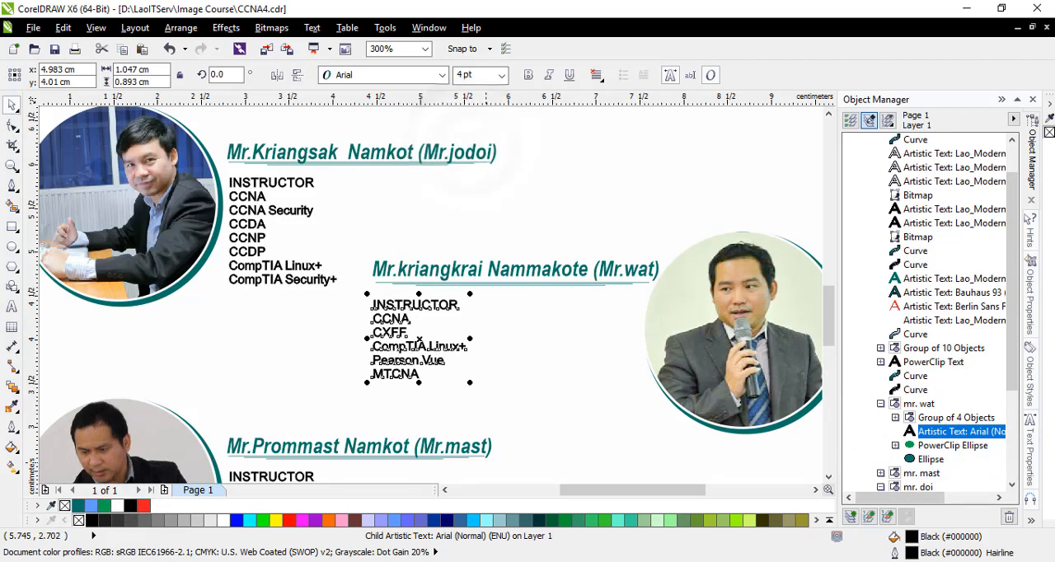
- Switch to the course book file, paste the second instructor's qualifications text, make it white and place it below that instructor's caption
{"action": "left_click", "coordinate": [1020, 27]}
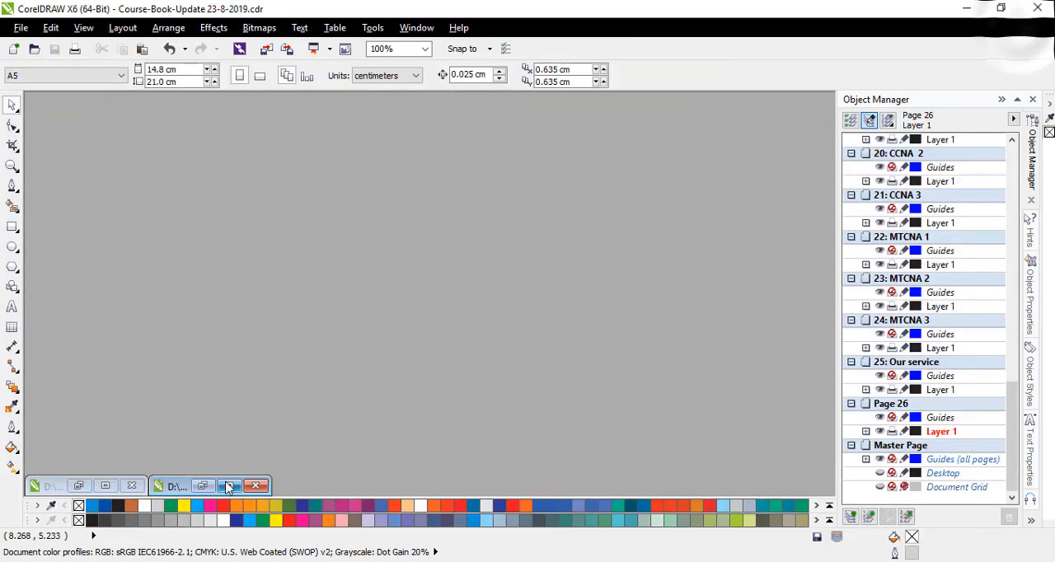
{"action": "key", "text": "ctrl+v"}
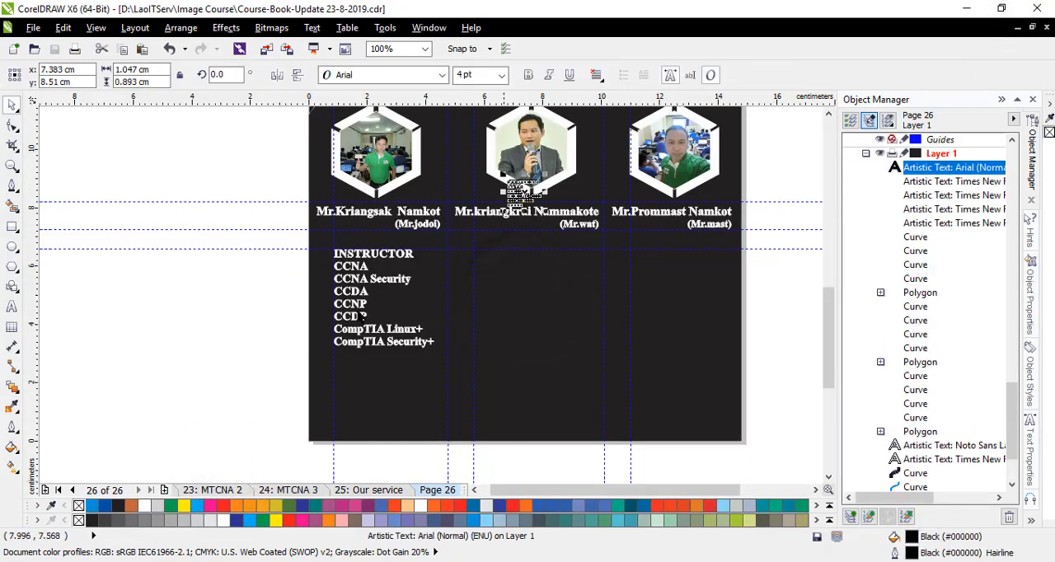
{"action": "right_click", "coordinate": [145, 505]}
{"action": "left_click_drag", "start_coordinate": [519, 195], "coordinate": [493, 264]}
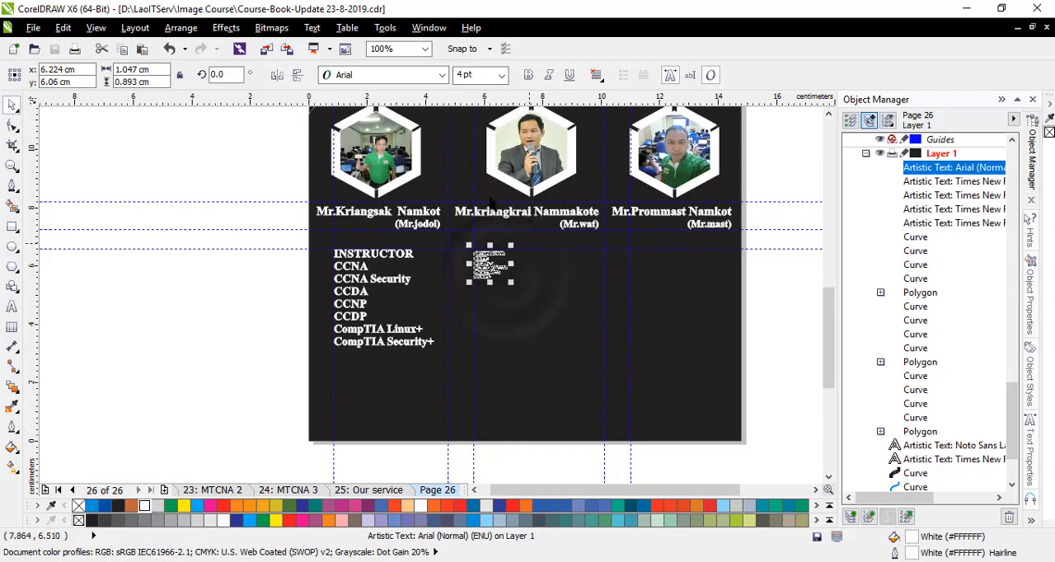
- Format the second qualifications list in Times New Roman (Bold) at 11 pt
{"action": "left_click", "coordinate": [443, 77]}
{"action": "mouse_move", "coordinate": [471, 110]}
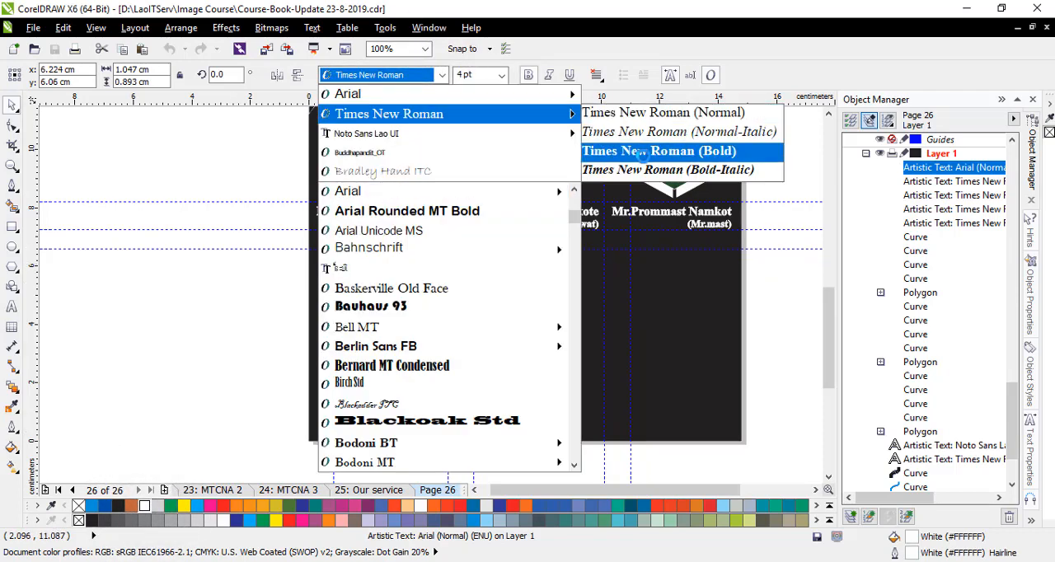
{"action": "left_click", "coordinate": [642, 153]}
{"action": "left_click", "coordinate": [501, 75]}
{"action": "left_click", "coordinate": [476, 162]}
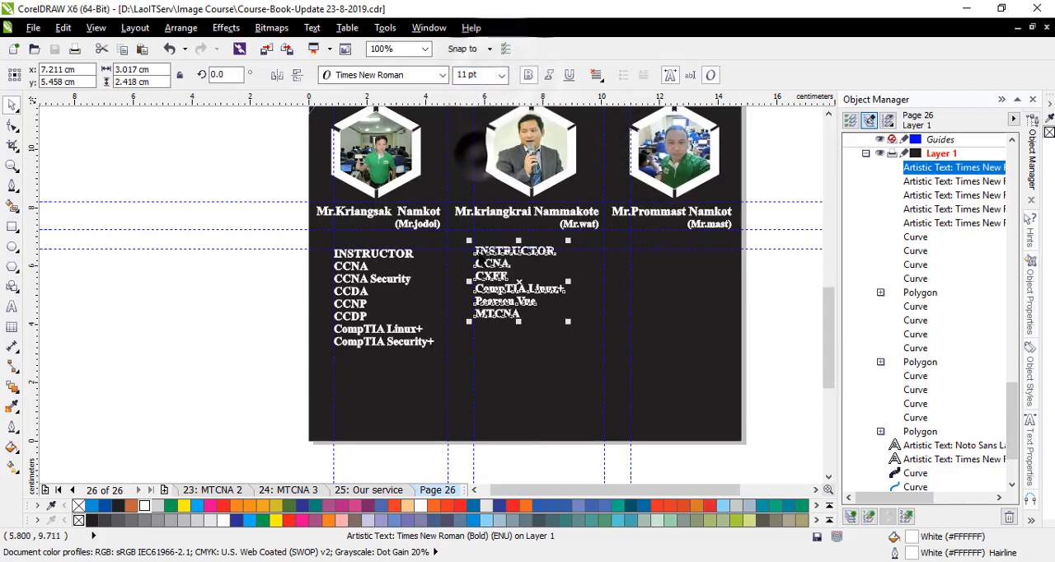
- Align the second qualifications list under the lower horizontal guideline, level with the first list, and deselect everything
{"action": "scroll", "coordinate": [511, 280], "scroll_direction": "up", "scroll_amount": 1}
{"action": "mouse_move", "coordinate": [527, 284]}
{"action": "left_mouse_down"}
{"action": "mouse_move", "coordinate": [526, 300]}
{"action": "mouse_move", "coordinate": [524, 291]}
{"action": "left_mouse_up"}
{"action": "left_click", "coordinate": [513, 405]}
{"action": "scroll", "coordinate": [506, 387], "scroll_direction": "down", "scroll_amount": 2}
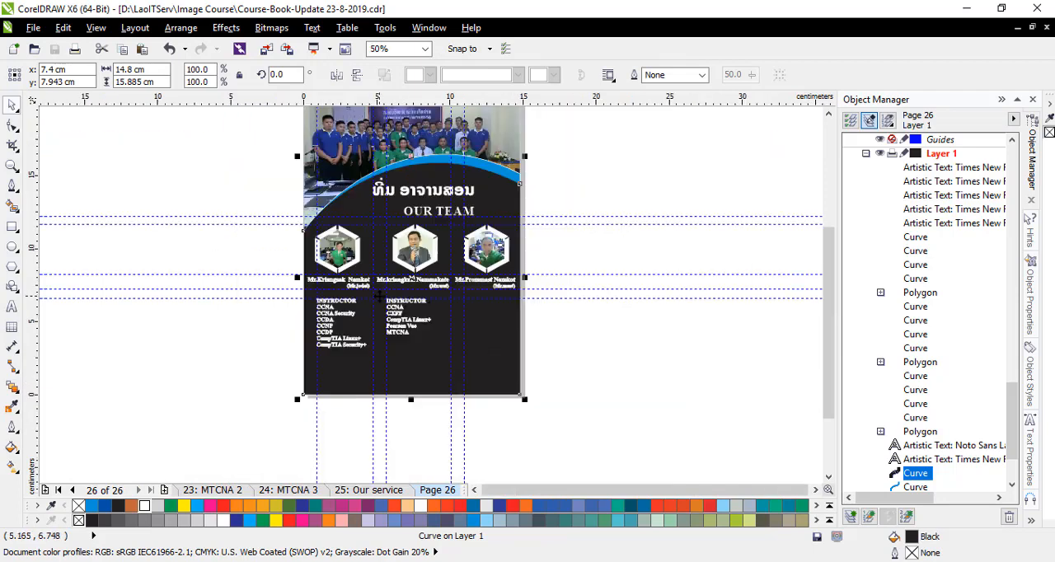
{"action": "scroll", "coordinate": [429, 308], "scroll_direction": "up", "scroll_amount": 1}
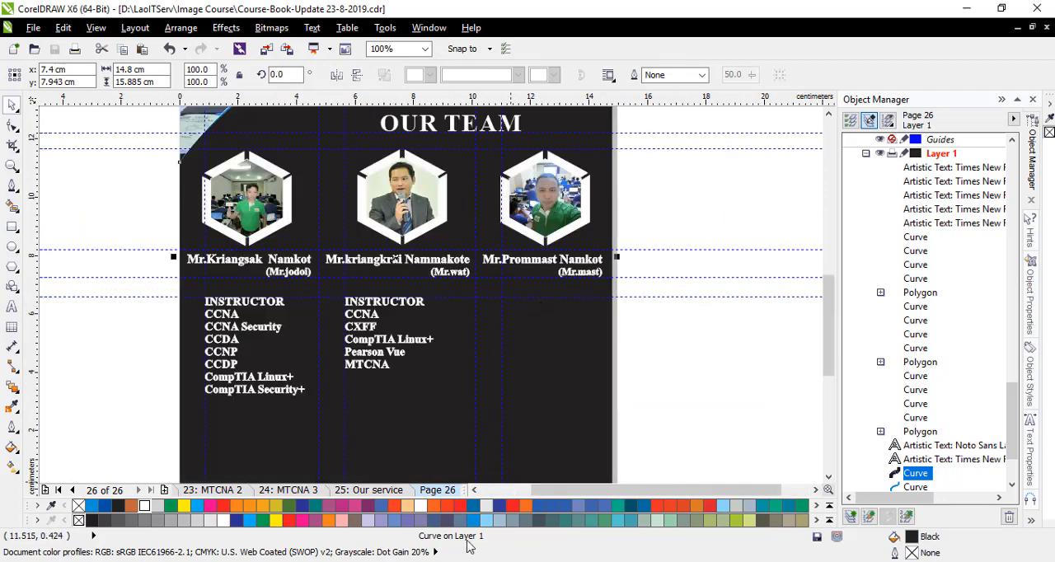
{"action": "left_click", "coordinate": [737, 217]}
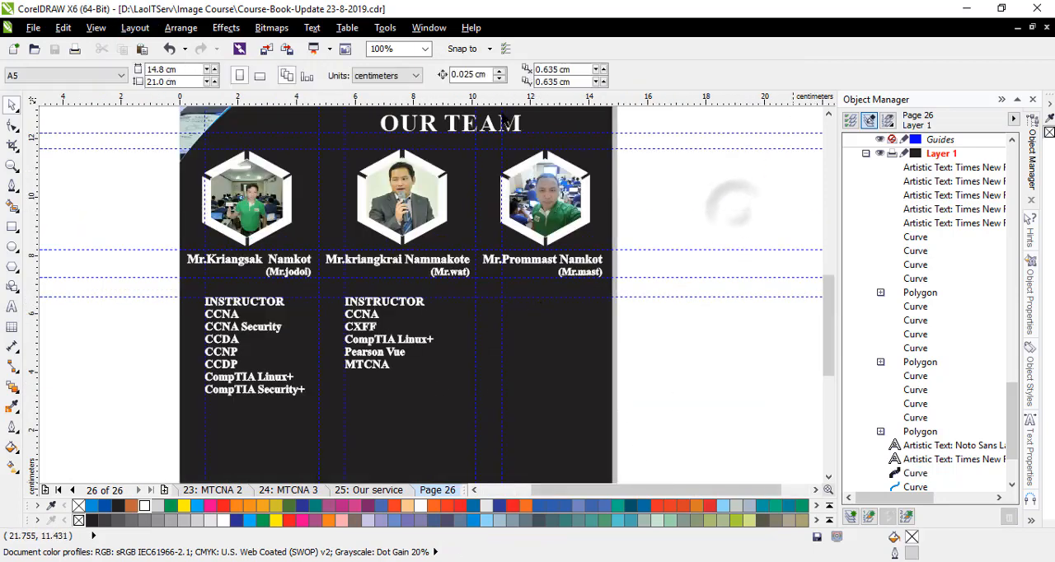
- Switch back to CCNA4.cdr and copy the third instructor's qualifications text from its group
{"action": "left_click", "coordinate": [1018, 30]}
{"action": "left_click", "coordinate": [112, 485]}
{"action": "scroll", "coordinate": [535, 385], "scroll_direction": "down", "scroll_amount": 1}
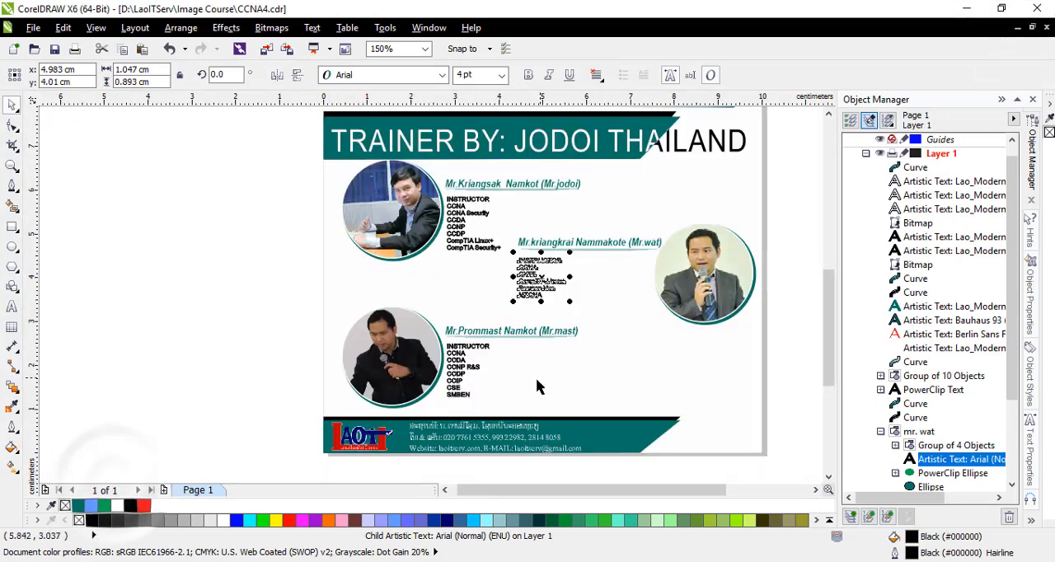
{"action": "scroll", "coordinate": [455, 393], "scroll_direction": "up", "scroll_amount": 1}
{"action": "left_click", "coordinate": [459, 394]}
{"action": "scroll", "coordinate": [914, 449], "scroll_direction": "down", "scroll_amount": 2}
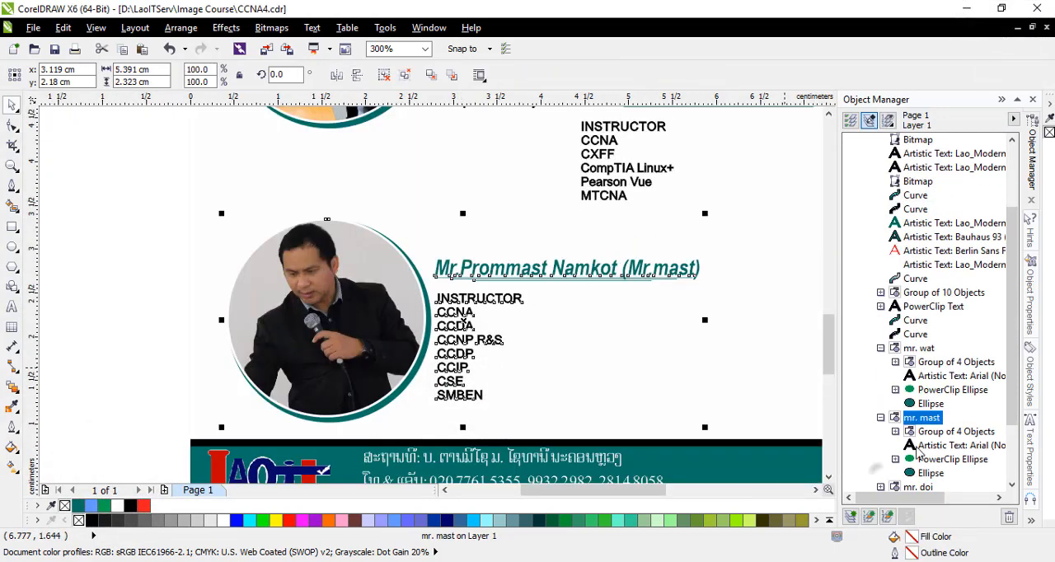
{"action": "left_click", "coordinate": [917, 446]}
{"action": "right_click", "coordinate": [483, 352]}
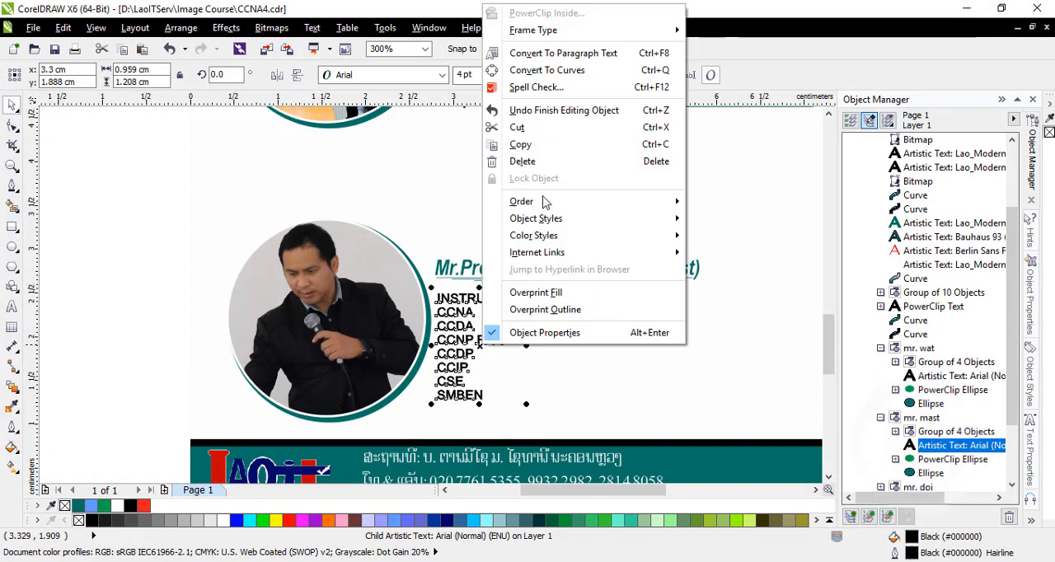
{"action": "left_click", "coordinate": [536, 150]}
- Paste the third qualifications text into the course book team page, move it below the third instructor's caption and make its fill and outline white
{"action": "left_click", "coordinate": [1016, 28]}
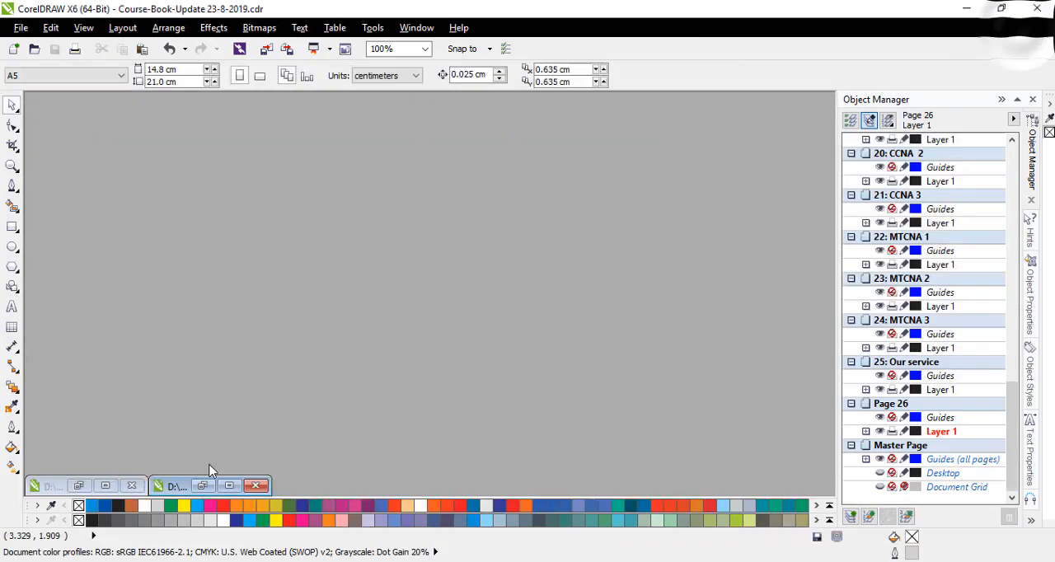
{"action": "left_click", "coordinate": [230, 486]}
{"action": "left_click", "coordinate": [535, 373]}
{"action": "key", "text": "ctrl+v"}
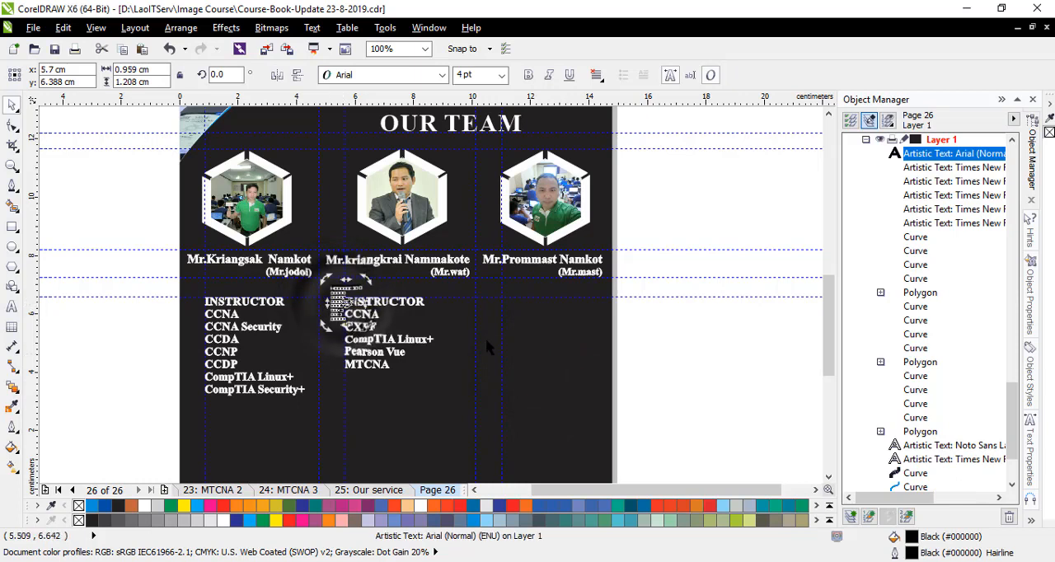
{"action": "left_click", "coordinate": [440, 353]}
{"action": "left_click_drag", "start_coordinate": [339, 306], "coordinate": [522, 341]}
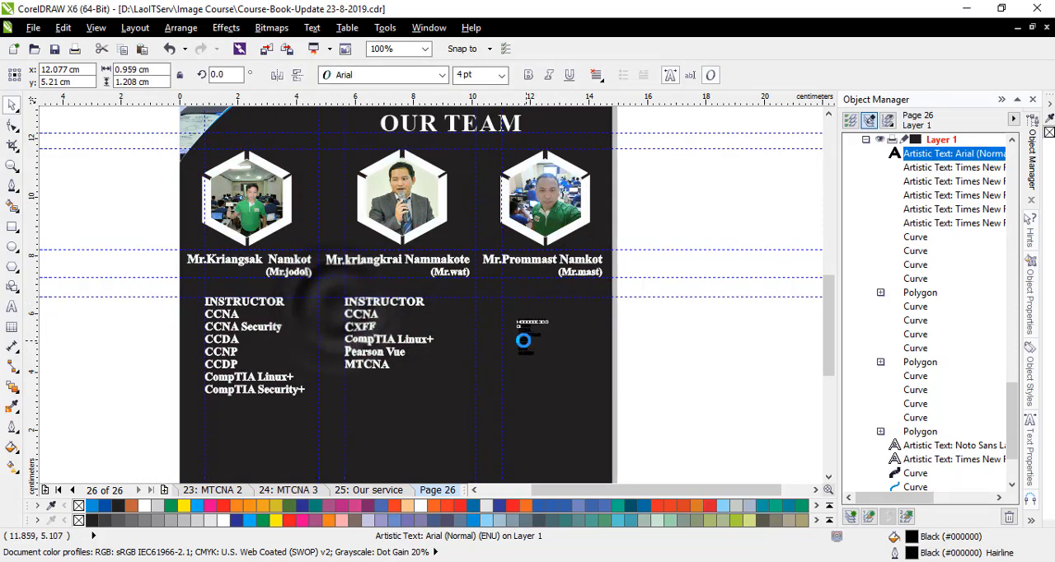
{"action": "left_click", "coordinate": [146, 505]}
{"action": "right_click", "coordinate": [146, 505]}
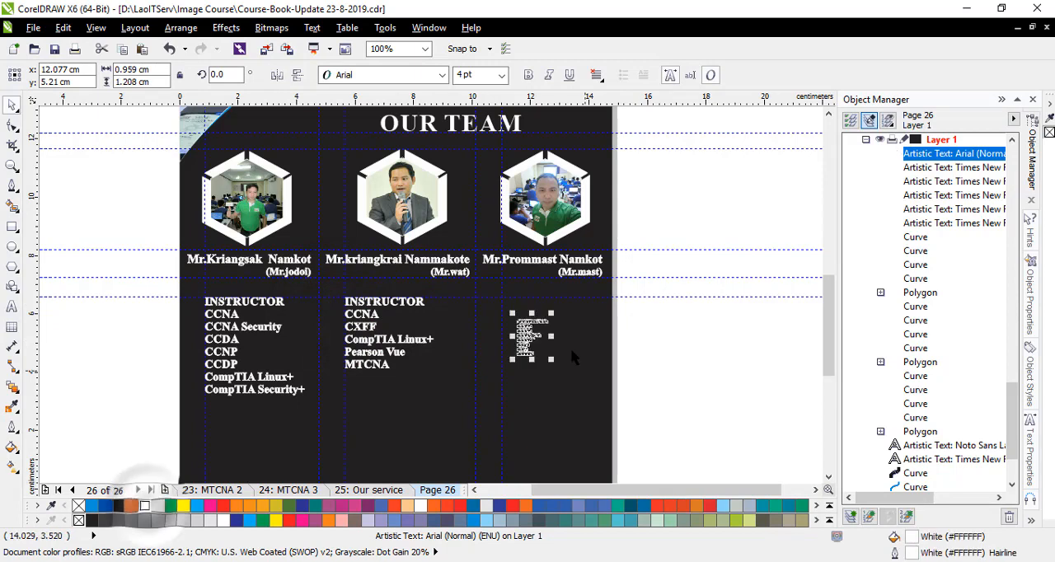
- Format the third instructor's qualifications list in Times New Roman (Bold) at 11 pt
{"action": "left_click", "coordinate": [442, 75]}
{"action": "mouse_move", "coordinate": [461, 114]}
{"action": "left_click", "coordinate": [631, 152]}
{"action": "left_click", "coordinate": [501, 75]}
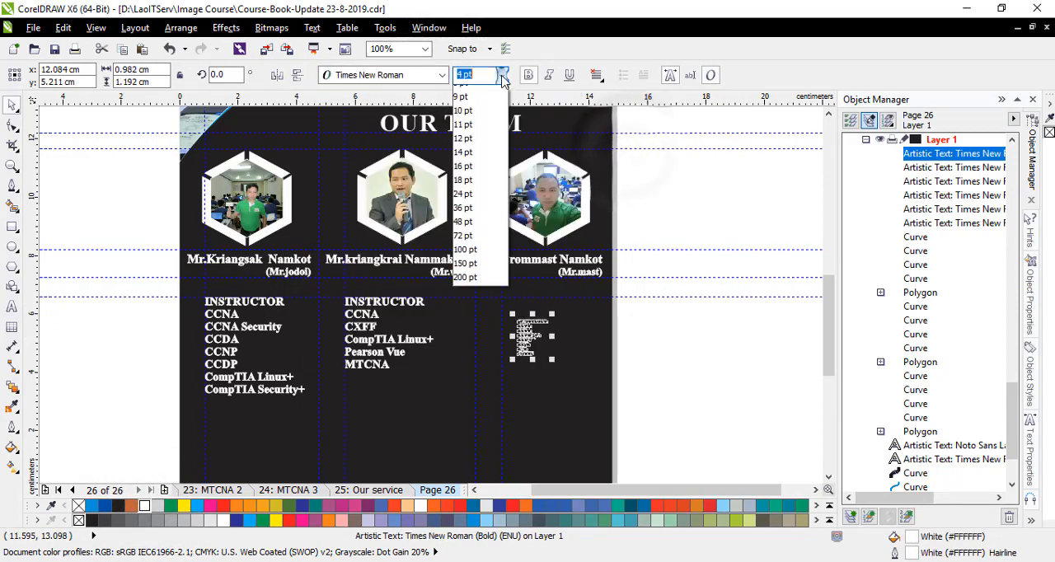
{"action": "left_click", "coordinate": [470, 159]}
- Align the third qualifications list to the guidelines beneath its caption, level with the other lists, and deselect it
{"action": "scroll", "coordinate": [635, 387], "scroll_direction": "up", "scroll_amount": 1}
{"action": "left_click_drag", "start_coordinate": [481, 344], "coordinate": [445, 307]}
{"action": "left_click", "coordinate": [618, 332]}
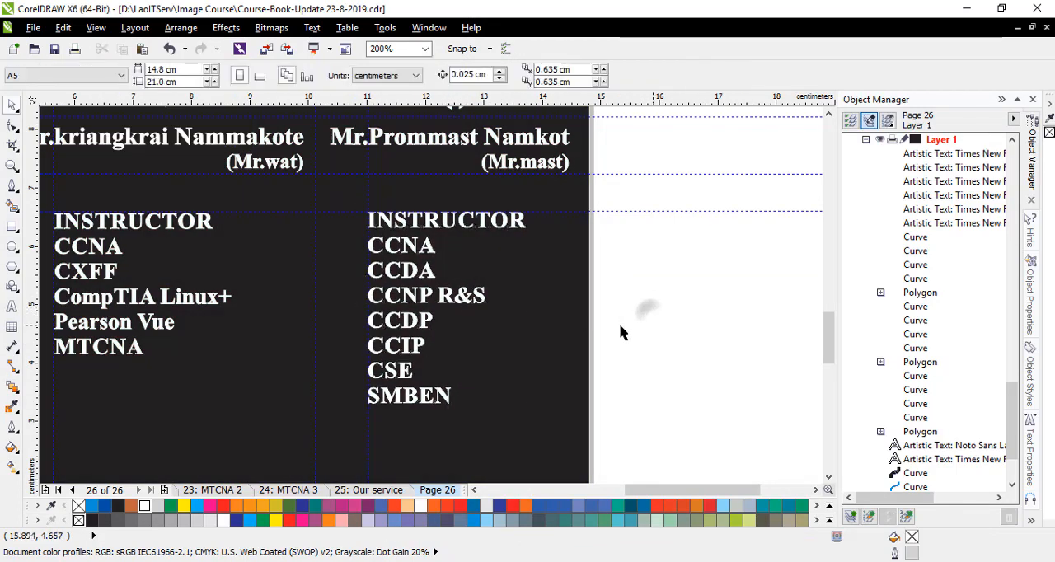
{"action": "scroll", "coordinate": [585, 321], "scroll_direction": "down", "scroll_amount": 1}
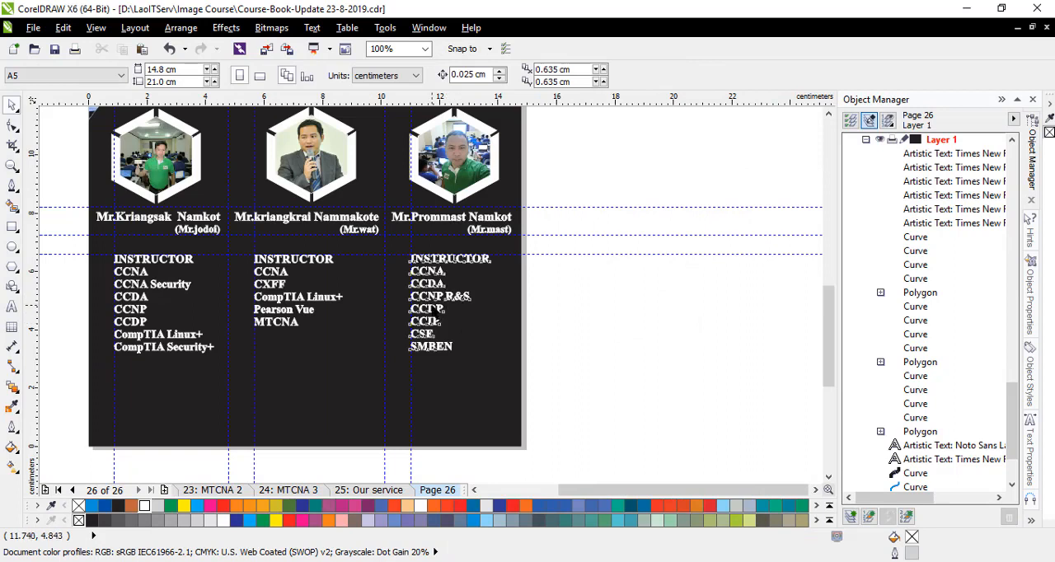
- Set the line spacing of all three qualifications lists to 120% and deselect them
{"action": "left_click", "coordinate": [434, 305]}
{"action": "left_click", "coordinate": [279, 310], "text": "shift"}
{"action": "left_click", "coordinate": [148, 337], "text": "shift"}
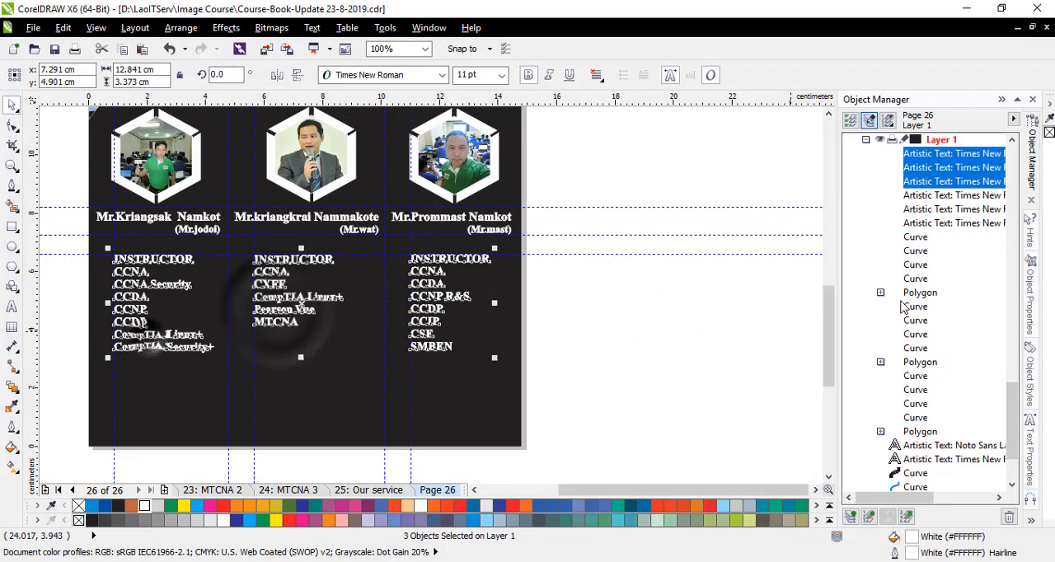
{"action": "left_click", "coordinate": [1029, 441]}
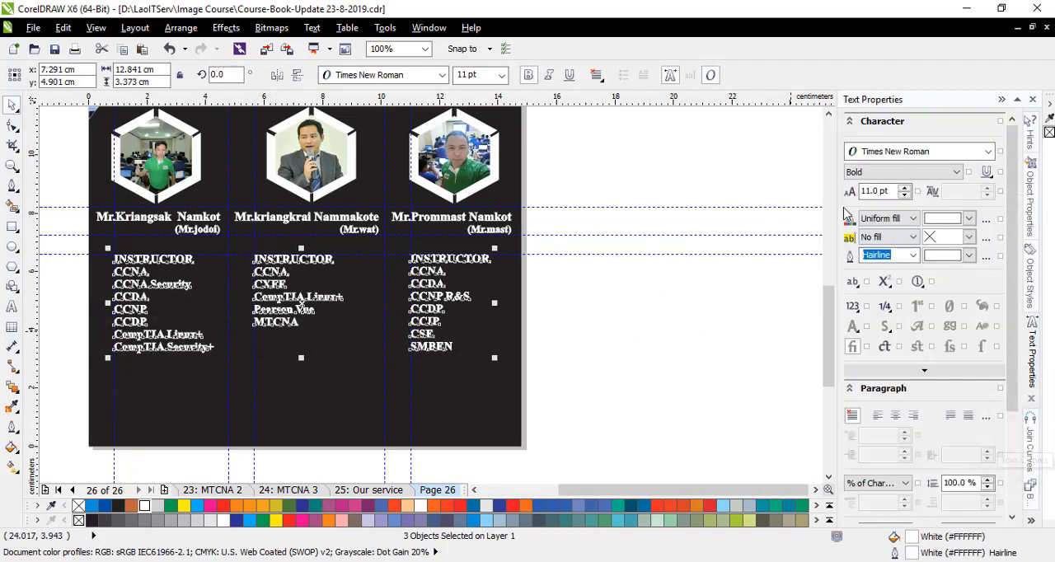
{"action": "scroll", "coordinate": [1012, 224], "scroll_direction": "down", "scroll_amount": 4}
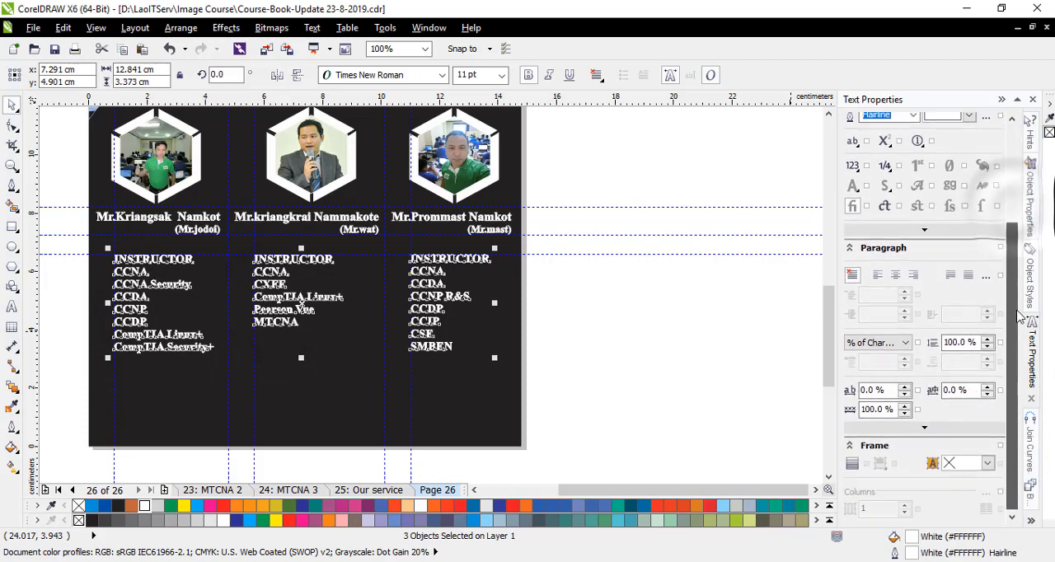
{"action": "left_click", "coordinate": [987, 339]}
{"action": "left_click", "coordinate": [986, 339]}
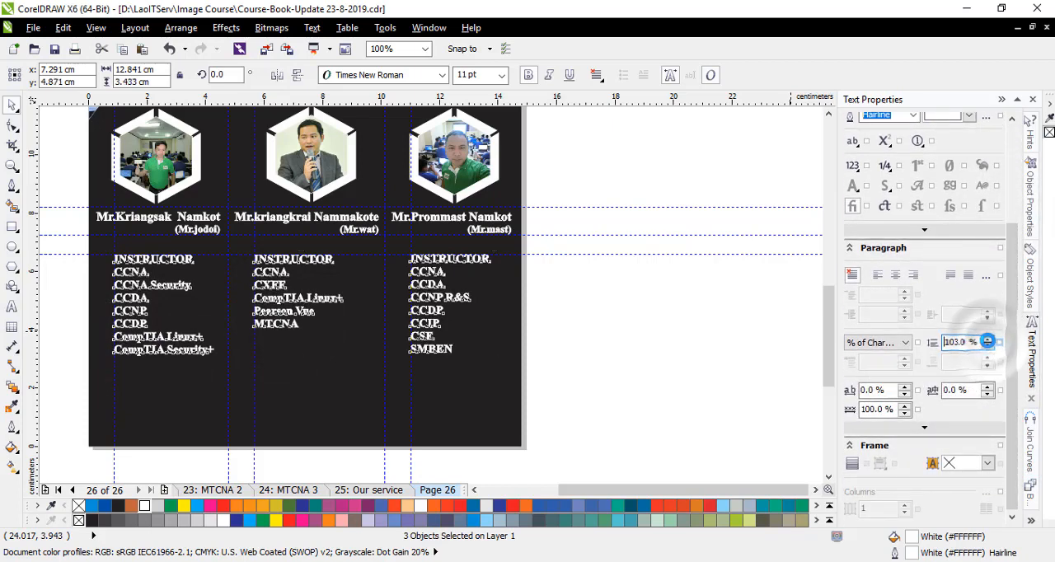
{"action": "left_click", "coordinate": [987, 339]}
{"action": "left_click", "coordinate": [987, 340]}
{"action": "left_click", "coordinate": [988, 340]}
{"action": "left_click", "coordinate": [988, 340]}
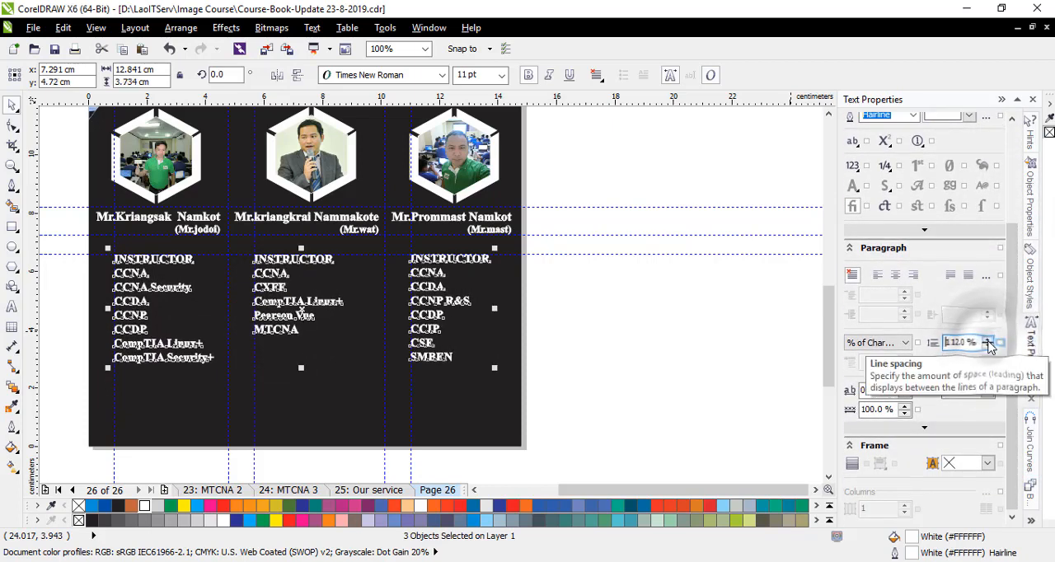
{"action": "left_click_drag", "start_coordinate": [957, 340], "coordinate": [912, 339]}
{"action": "type", "text": "10"}
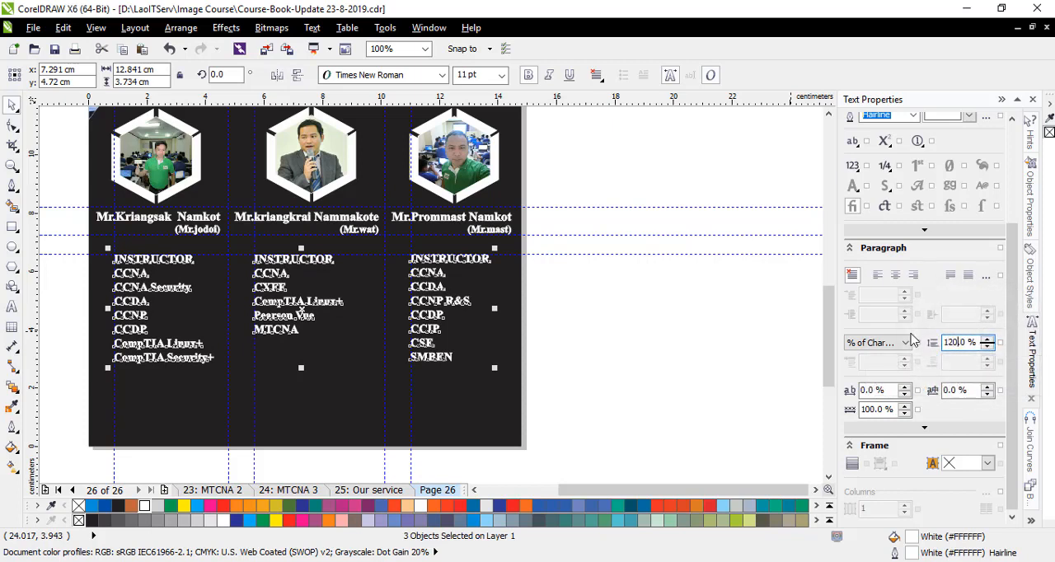
{"action": "left_click", "coordinate": [608, 355]}
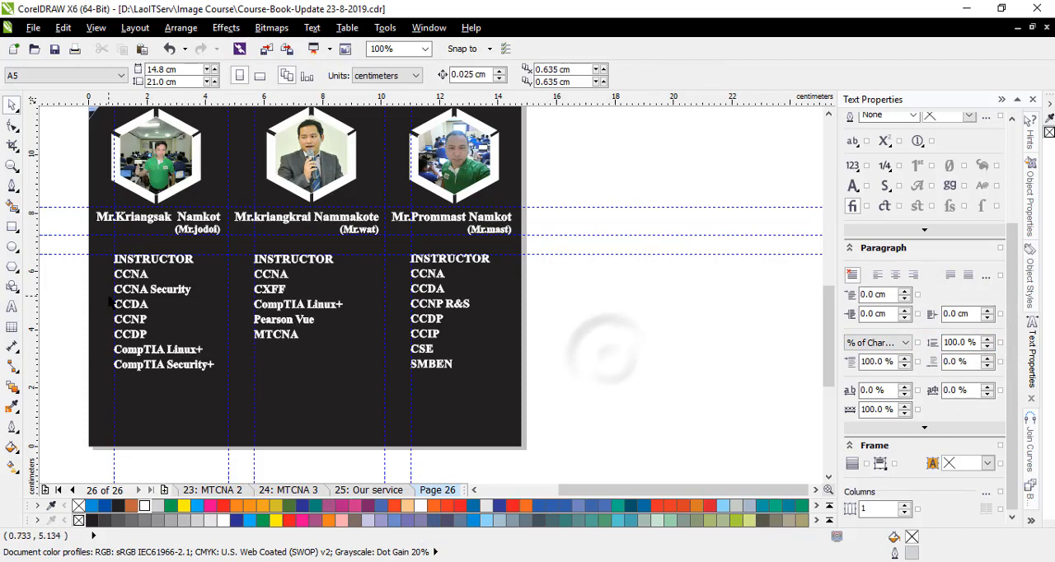
- Draw a circle about 0.28 cm wide between the guidelines, just before INSTRUCTOR in the third qualifications list
{"action": "scroll", "coordinate": [141, 294], "scroll_direction": "up", "scroll_amount": 1}
{"action": "scroll", "coordinate": [142, 293], "scroll_direction": "down", "scroll_amount": 1}
{"action": "scroll", "coordinate": [334, 303], "scroll_direction": "up", "scroll_amount": 1}
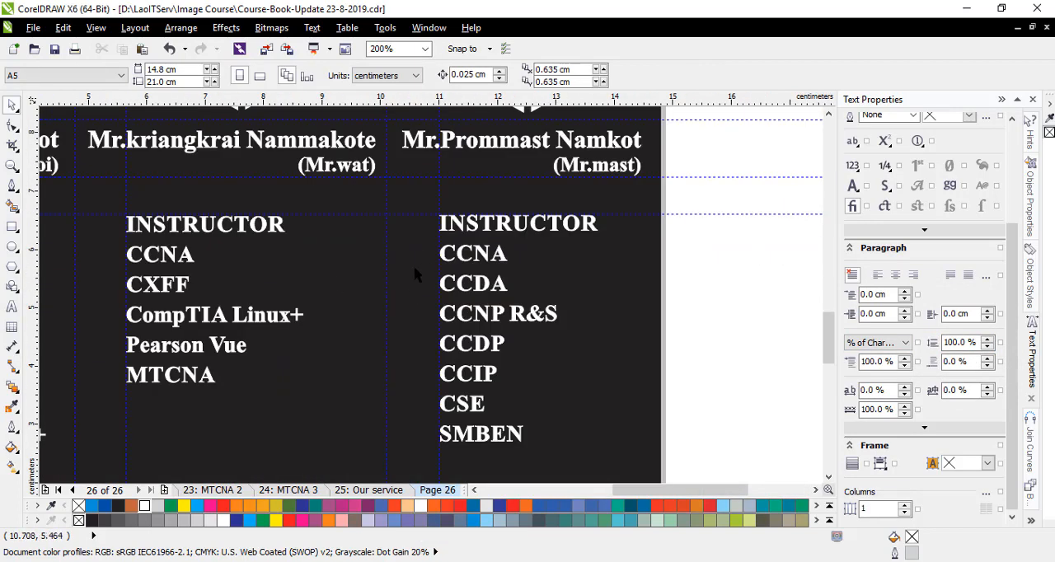
{"action": "scroll", "coordinate": [466, 264], "scroll_direction": "up", "scroll_amount": 3}
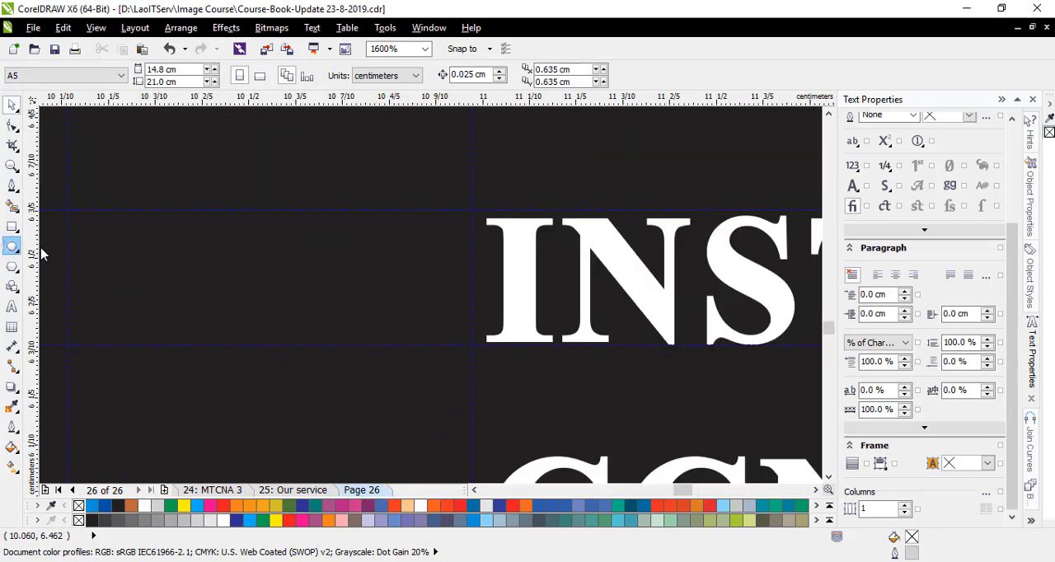
{"action": "left_click", "coordinate": [12, 246]}
{"action": "left_click_drag", "start_coordinate": [305, 215], "coordinate": [428, 339]}
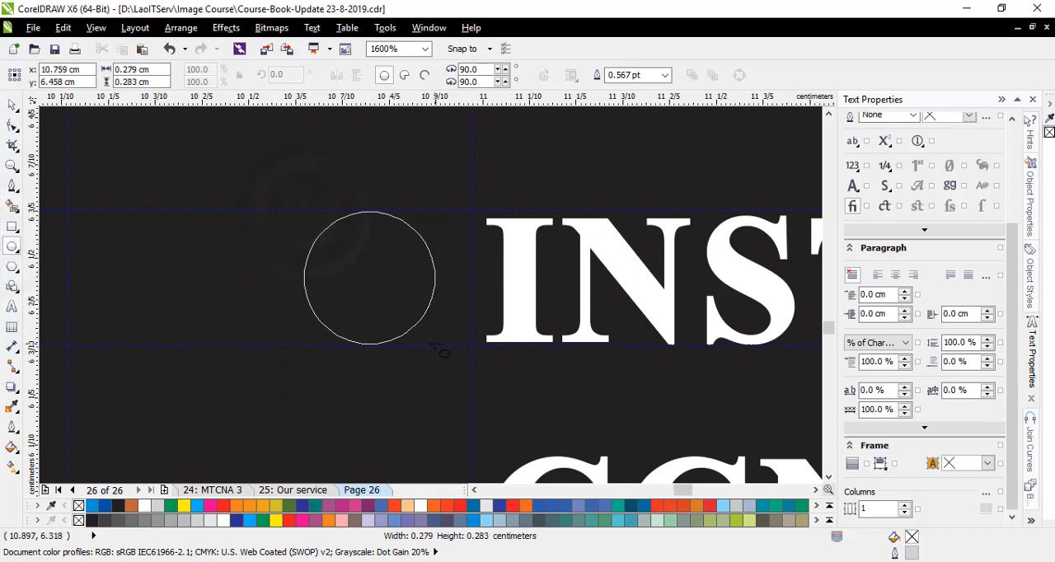
- Set the circle's height to 0.278 cm to match its width and add a concentric copy about 0.21 cm in diameter inside it
{"action": "key", "text": "ctrl+c"}
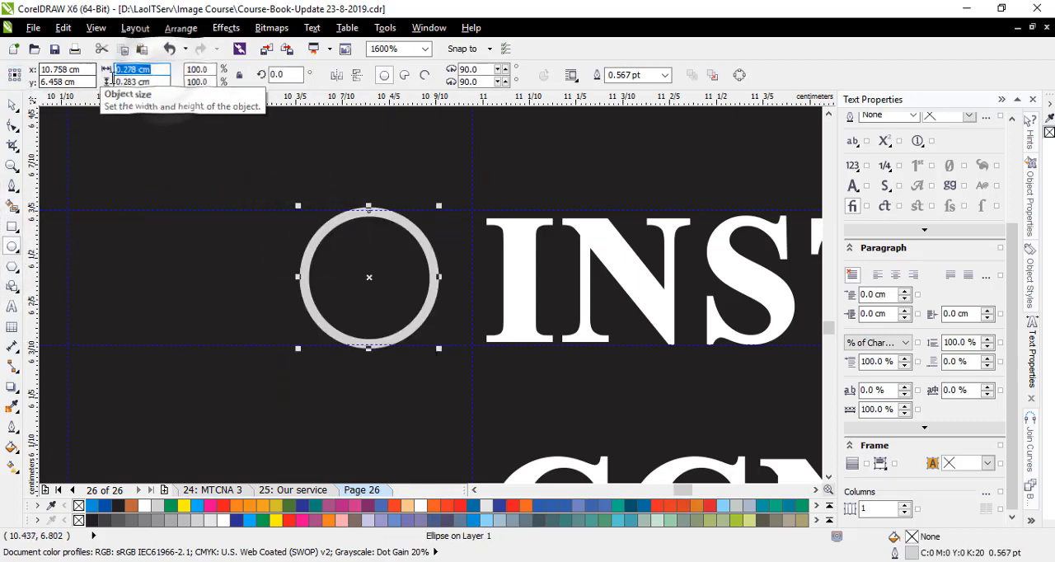
{"action": "left_click_drag", "start_coordinate": [154, 82], "coordinate": [101, 83]}
{"action": "key", "text": "ctrl+v"}
{"action": "key", "text": "Return"}
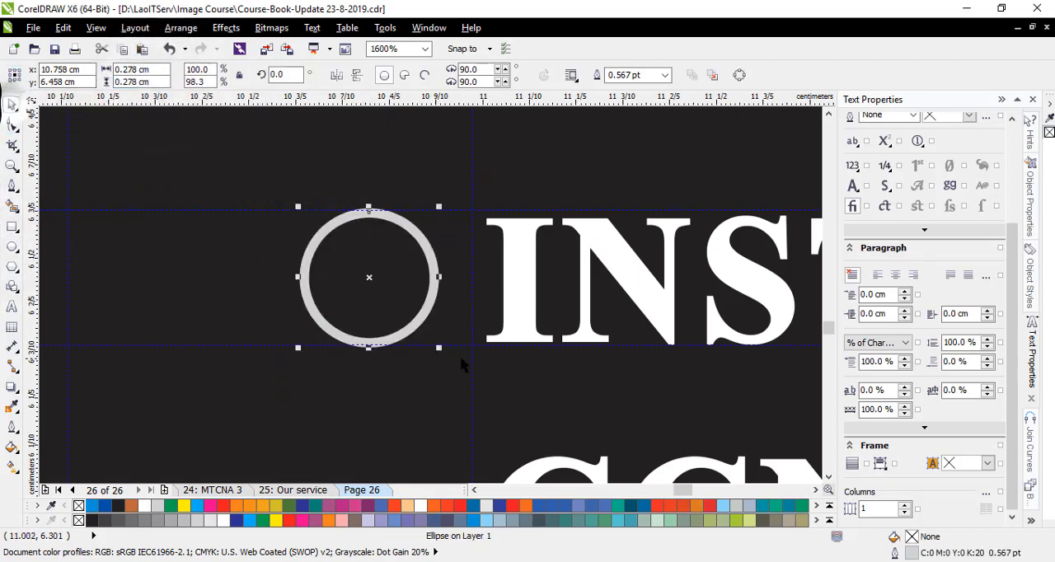
{"action": "left_click_drag", "start_coordinate": [439, 347], "coordinate": [423, 334]}
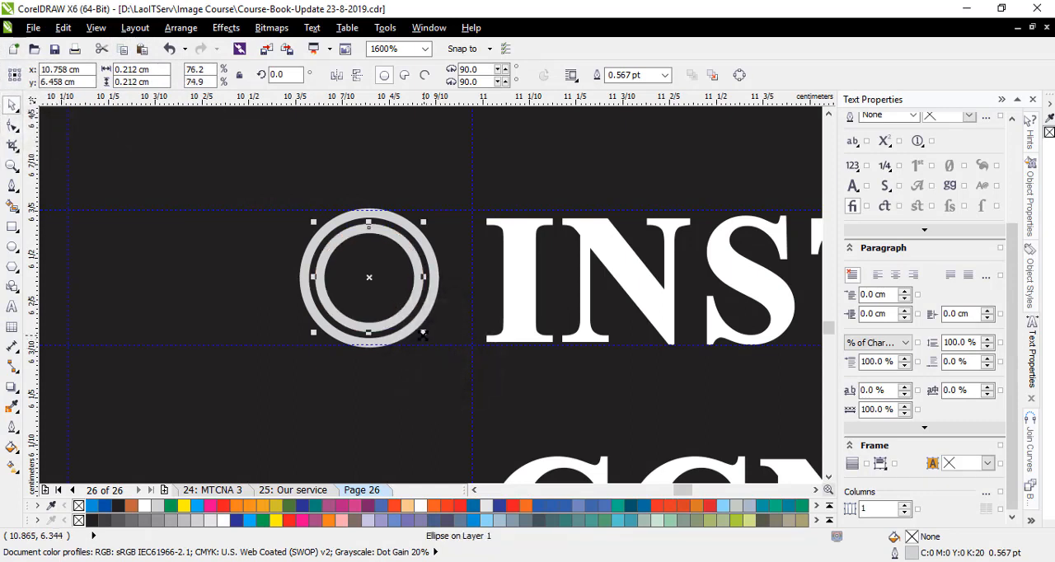
- Draw a two-segment line from above the circles to their centre and out towards the INSTRUCTOR text
{"action": "left_click", "coordinate": [12, 187]}
{"action": "left_click", "coordinate": [365, 173]}
{"action": "left_click", "coordinate": [367, 280]}
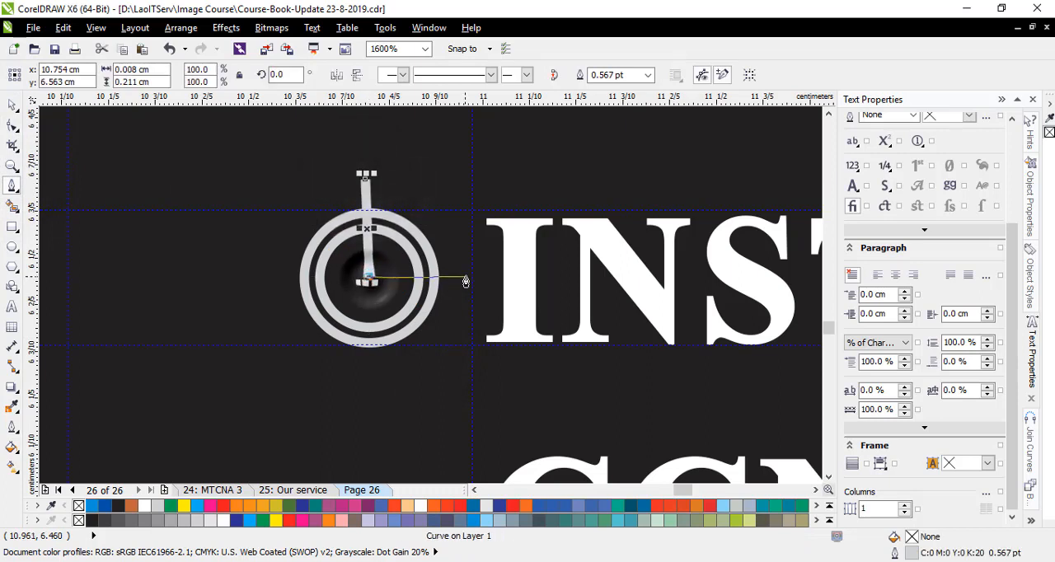
{"action": "left_click", "coordinate": [472, 281]}
{"action": "key", "text": "space"}
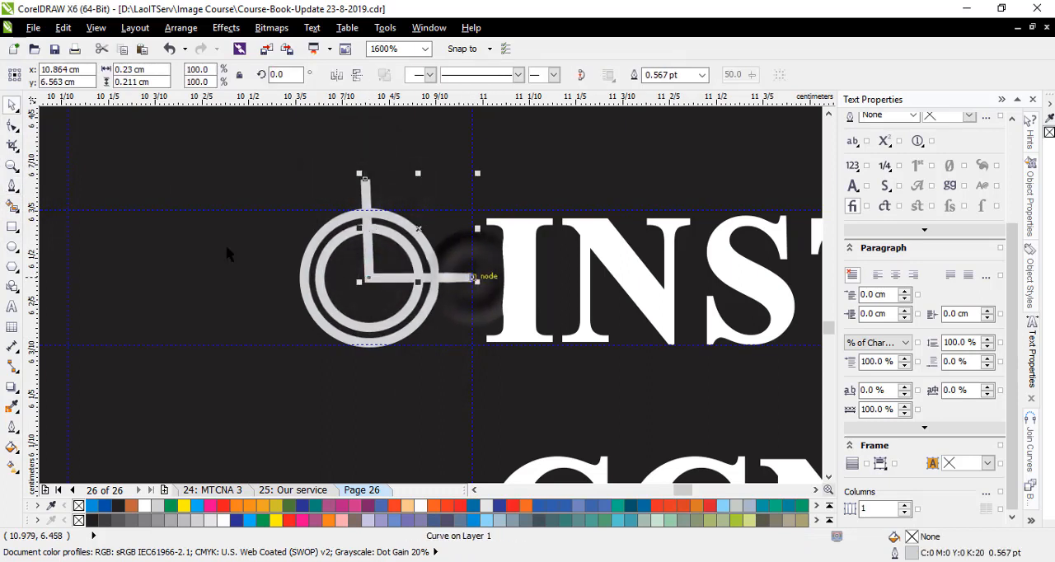
- Reshape the two-segment line by moving its end nodes closer together, narrowing the wedge across the circles
{"action": "left_click", "coordinate": [12, 125]}
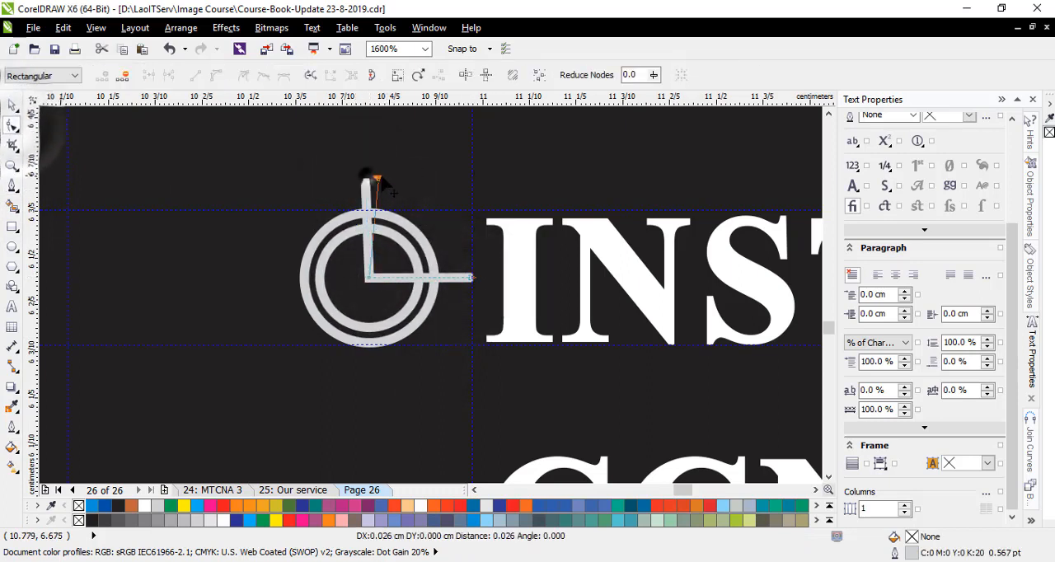
{"action": "left_click_drag", "start_coordinate": [365, 178], "coordinate": [391, 183]}
{"action": "left_click_drag", "start_coordinate": [473, 279], "coordinate": [470, 258]}
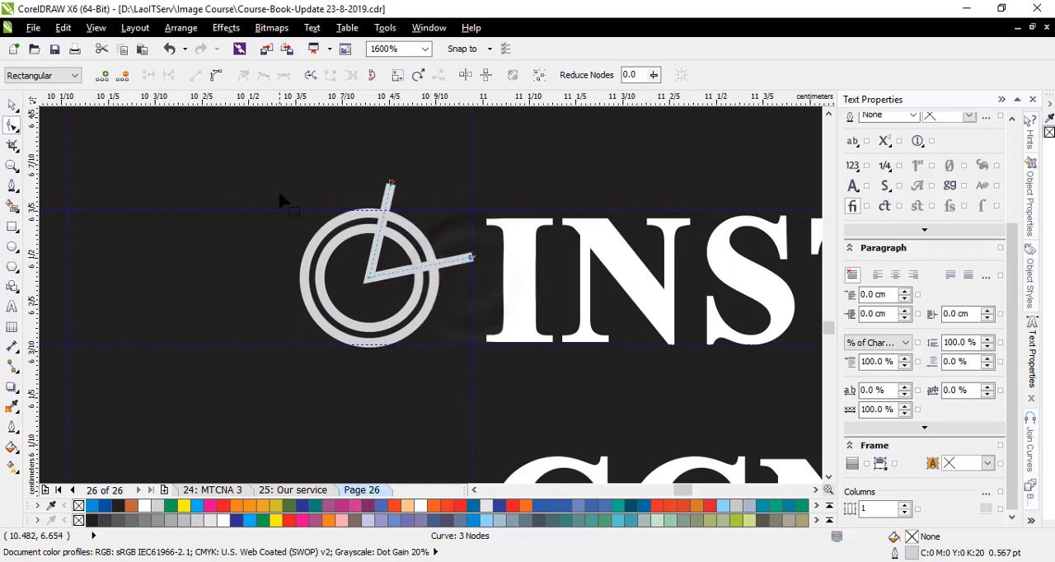
- Fill the ring area between the two circles outside the wedge with white, using Smart Fill
{"action": "left_click", "coordinate": [12, 104]}
{"action": "left_click", "coordinate": [12, 206]}
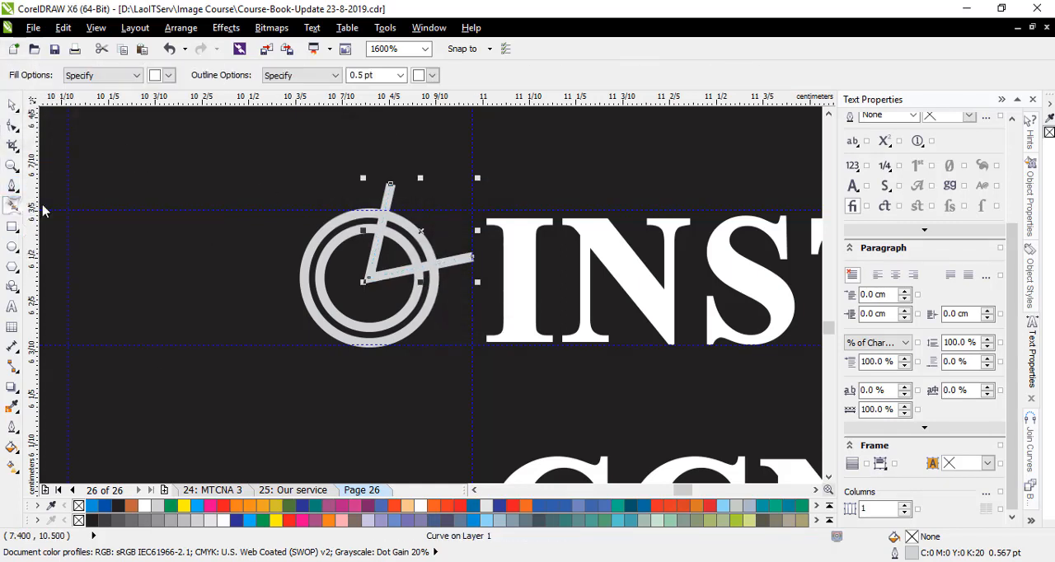
{"action": "left_click", "coordinate": [169, 75]}
{"action": "left_click", "coordinate": [203, 103]}
{"action": "left_click", "coordinate": [332, 233]}
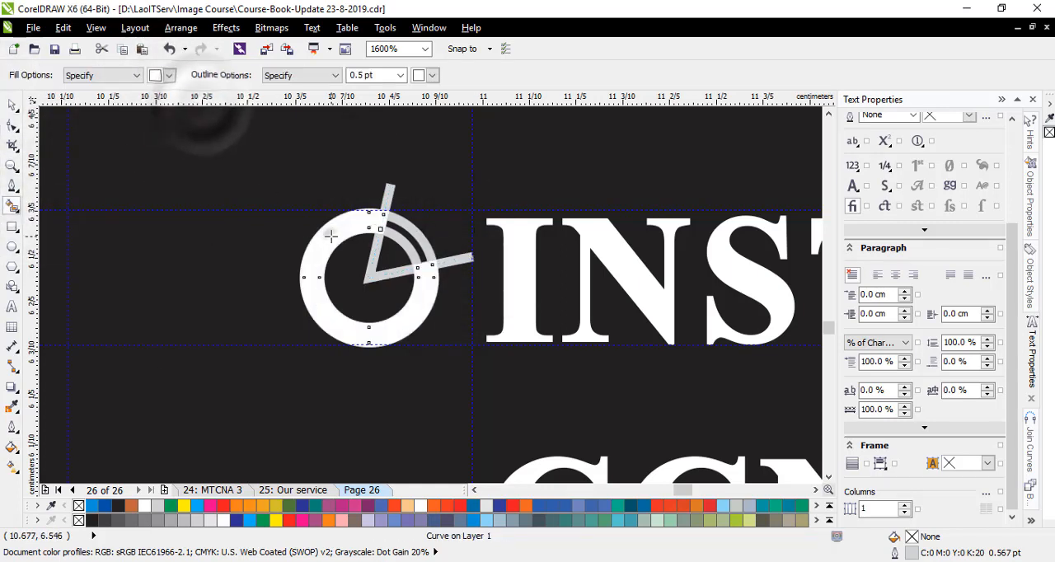
- Delete the two-segment line and the original circles, leaving only the white open ring
{"action": "left_click", "coordinate": [13, 104]}
{"action": "left_click", "coordinate": [388, 189]}
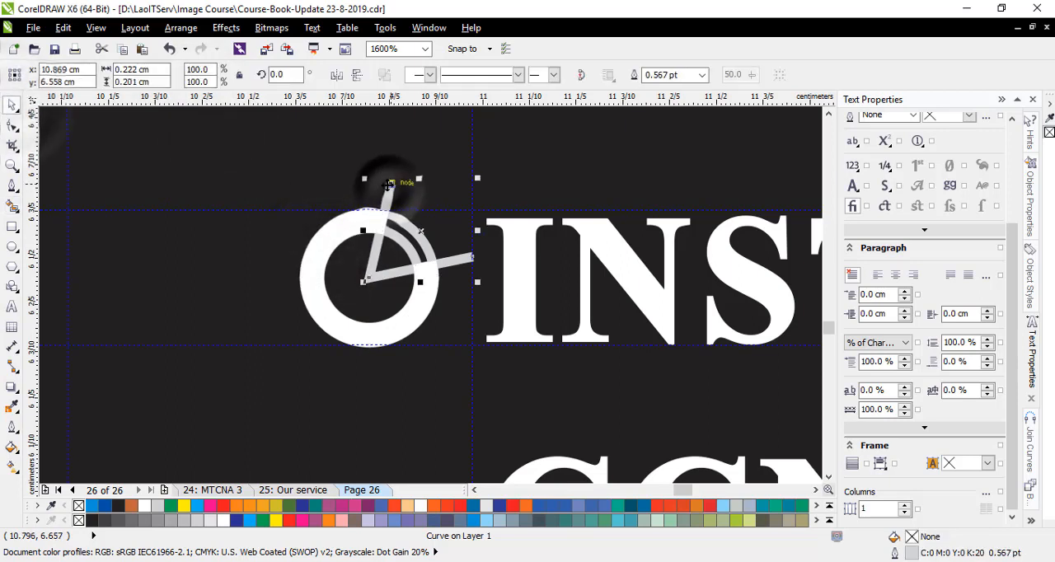
{"action": "key", "text": "Delete"}
{"action": "left_click", "coordinate": [408, 230]}
{"action": "key", "text": "Delete"}
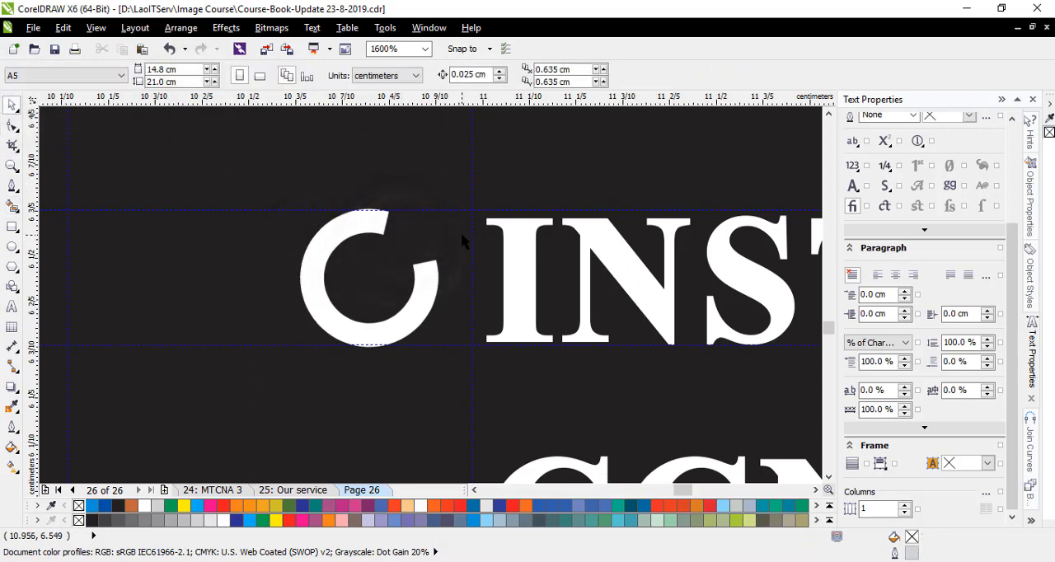
- Draw a closed white check mark about 0.27 by 0.25 cm rising through the ring's gap and remove its outline
{"action": "key", "text": "F5"}
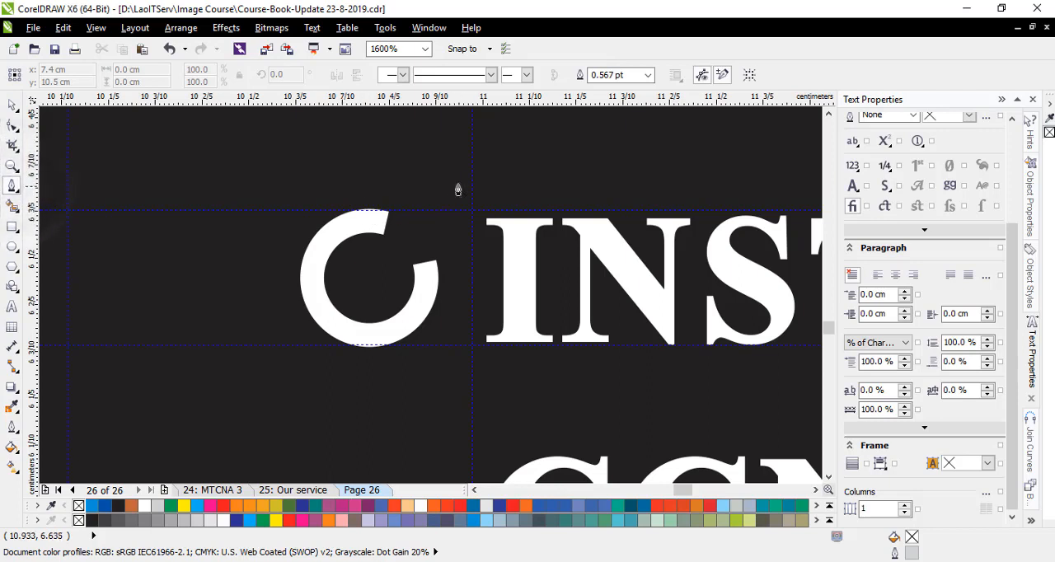
{"action": "left_click", "coordinate": [377, 308]}
{"action": "left_click", "coordinate": [346, 247]}
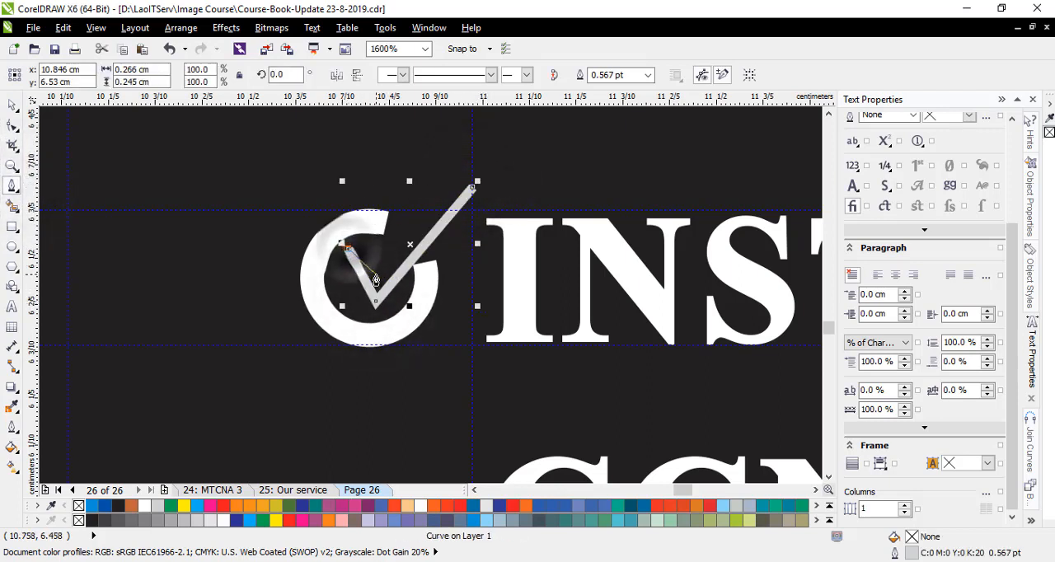
{"action": "left_click", "coordinate": [472, 187]}
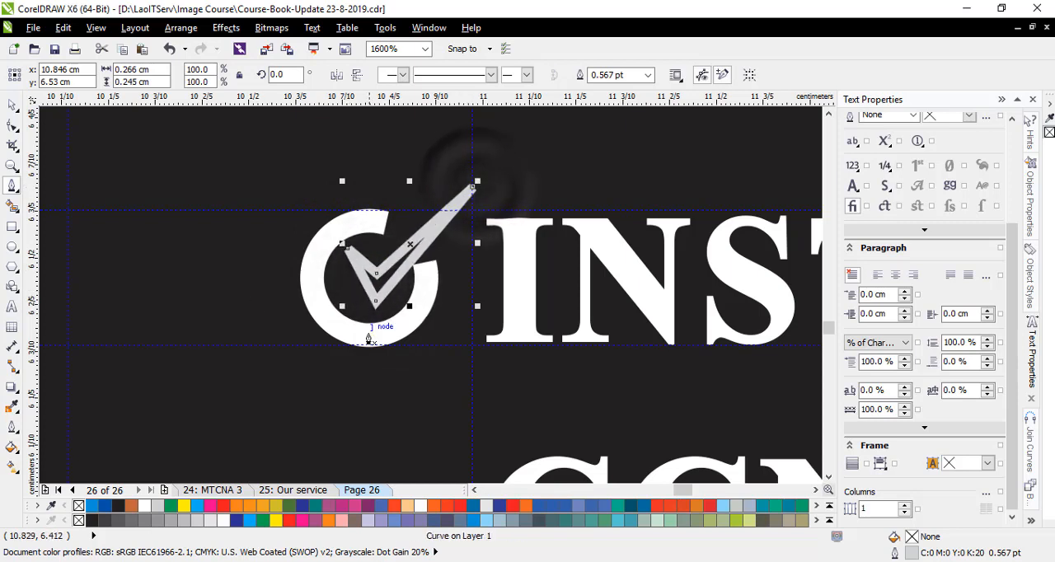
{"action": "right_click", "coordinate": [78, 505]}
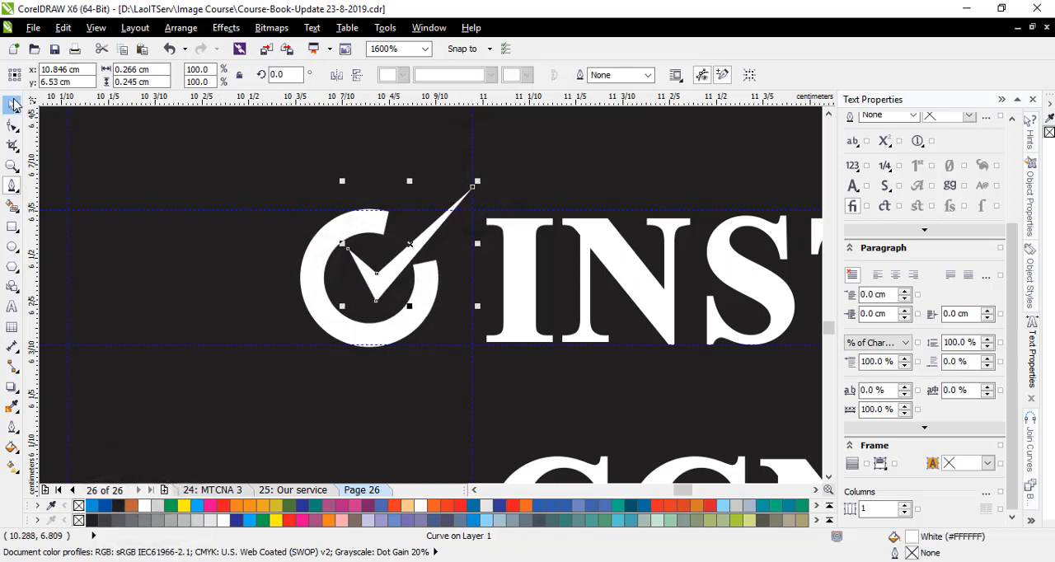
- Remove the open ring's outline and shift the check mark slightly down and to the left inside it
{"action": "left_click", "coordinate": [14, 105]}
{"action": "left_click", "coordinate": [254, 165]}
{"action": "left_click", "coordinate": [433, 282]}
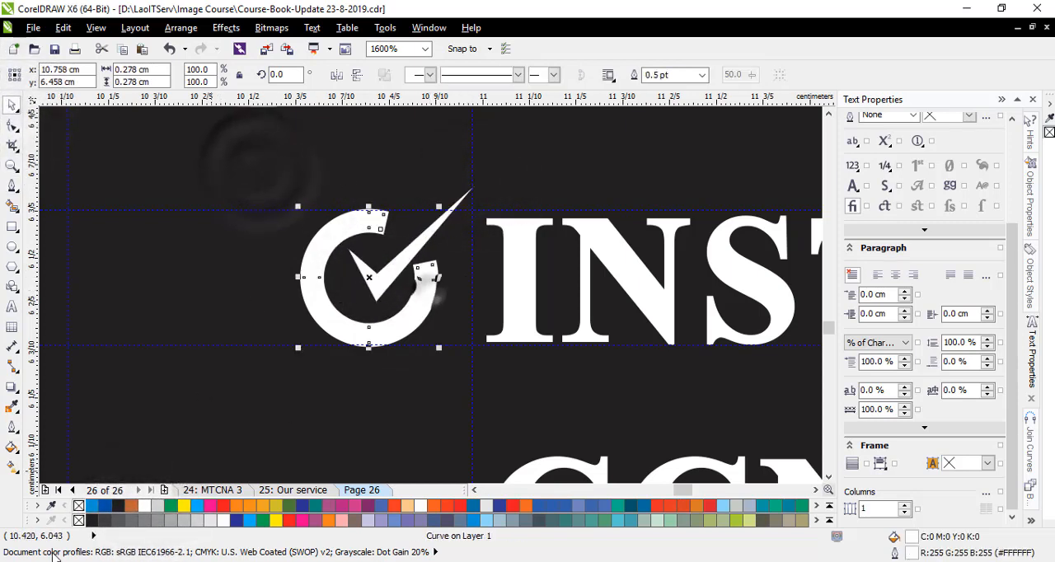
{"action": "right_click", "coordinate": [78, 507]}
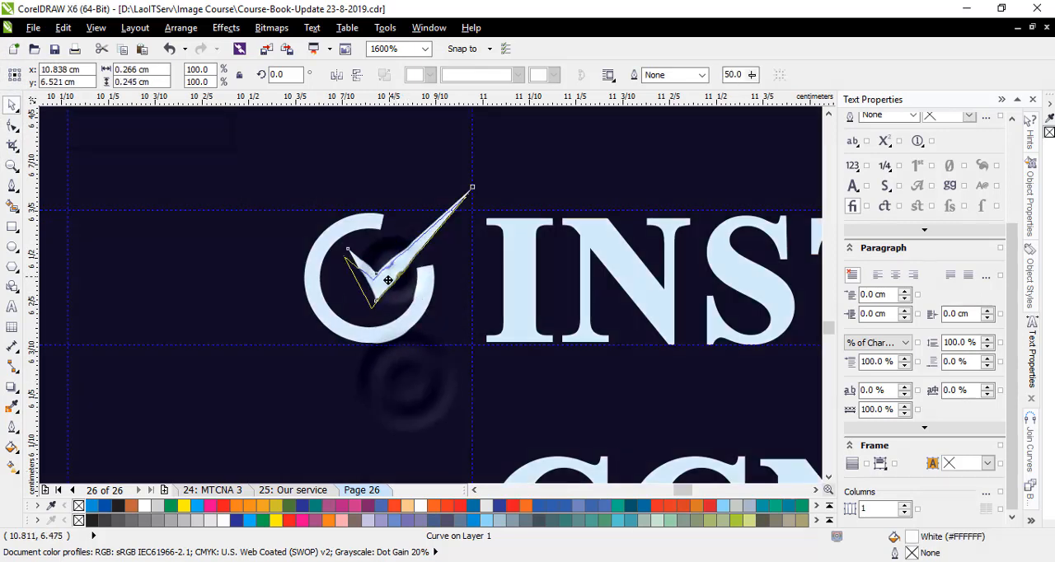
{"action": "left_click_drag", "start_coordinate": [396, 280], "coordinate": [387, 292]}
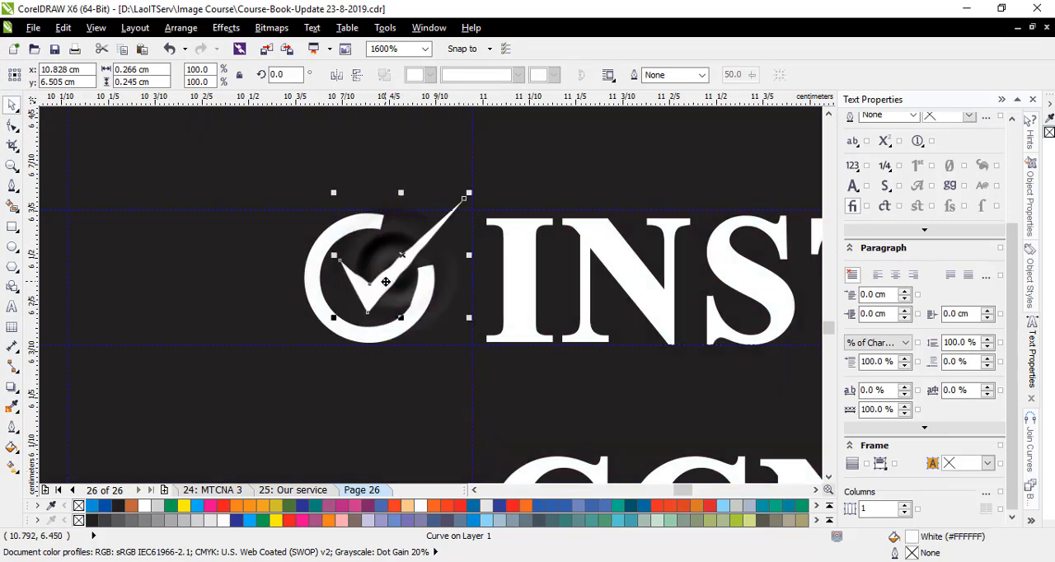
- Group the ring and check mark and rotate the group to about 352.9 degrees before INSTRUCTOR
{"action": "left_click", "coordinate": [414, 324], "text": "shift"}
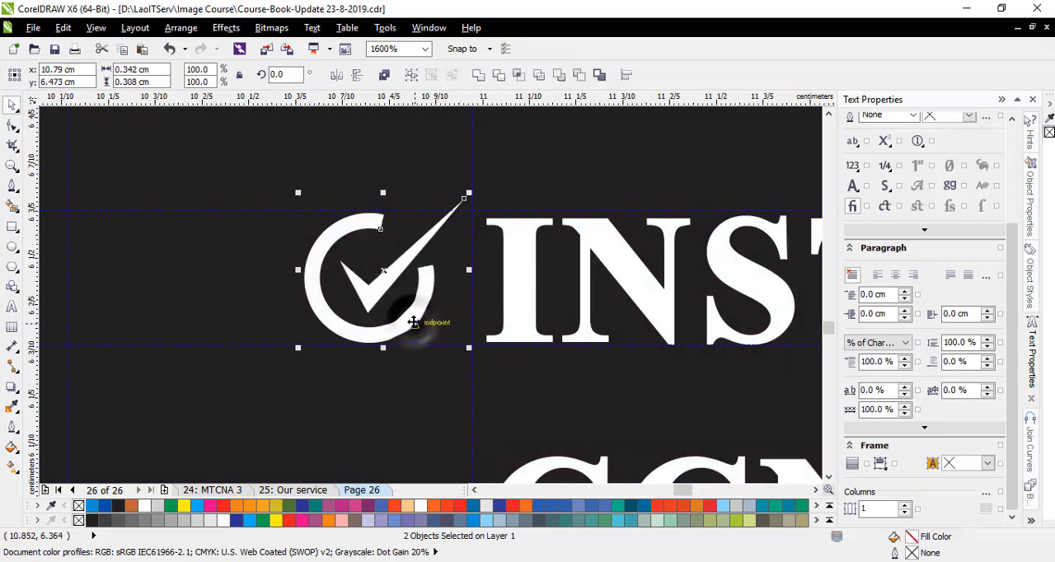
{"action": "key", "text": "ctrl+g"}
{"action": "left_click", "coordinate": [423, 418]}
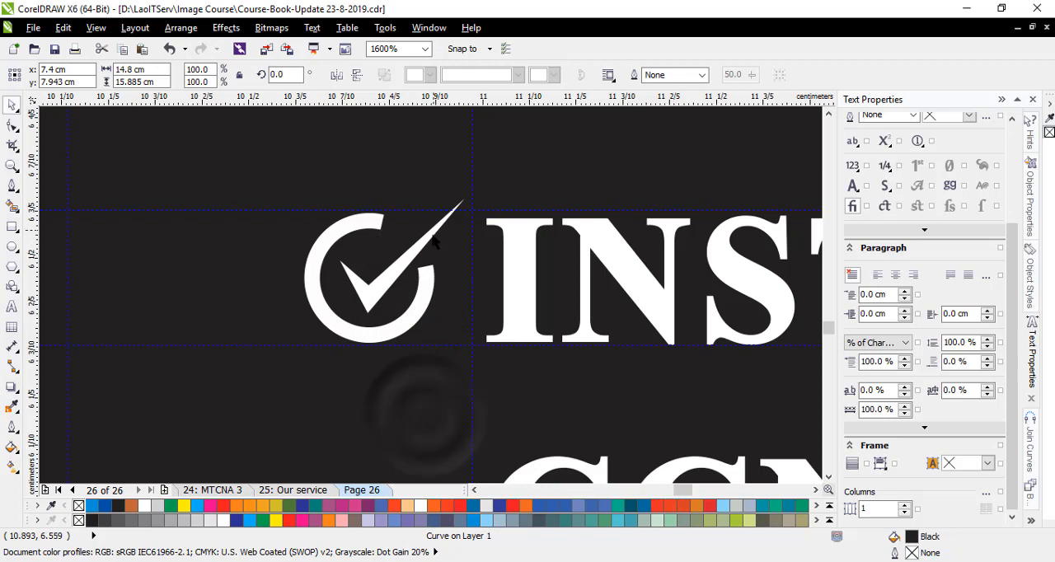
{"action": "left_click", "coordinate": [424, 240]}
{"action": "left_click", "coordinate": [385, 270]}
{"action": "left_click_drag", "start_coordinate": [472, 192], "coordinate": [486, 201]}
{"action": "left_click", "coordinate": [528, 176]}
- Place a guideline along the top of CCNA in the third list and copy the check icon beside each entry from CCNA to CSE
{"action": "scroll", "coordinate": [528, 177], "scroll_direction": "down", "scroll_amount": 1}
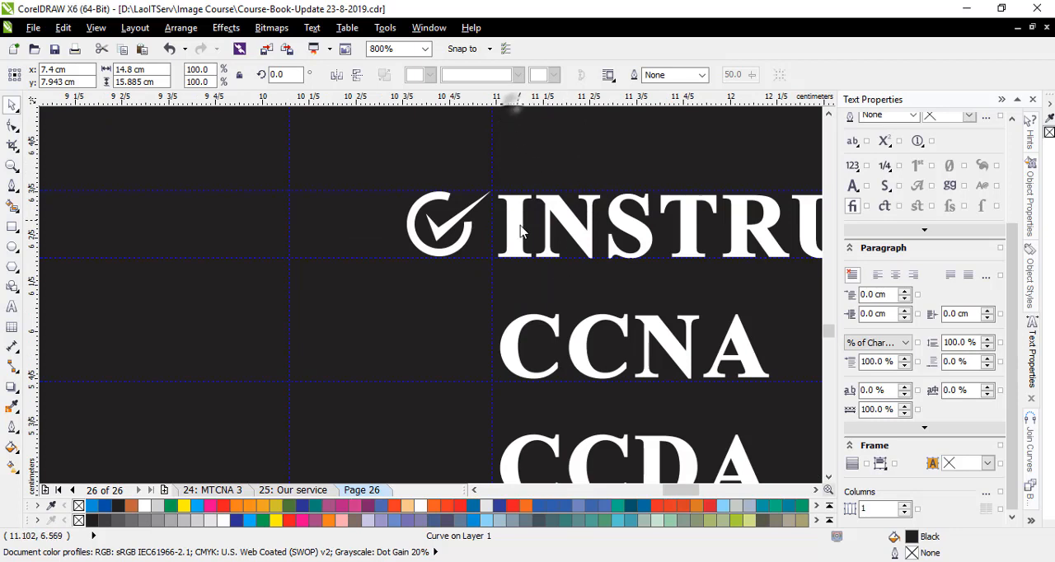
{"action": "left_click_drag", "start_coordinate": [520, 232], "coordinate": [521, 314]}
{"action": "left_click", "coordinate": [438, 231]}
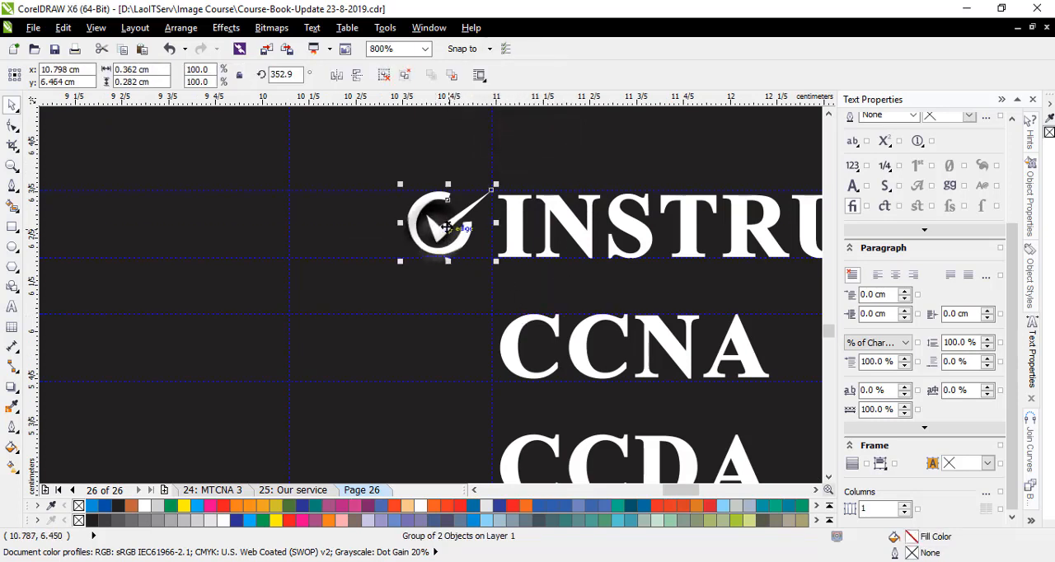
{"action": "left_click_drag", "start_coordinate": [444, 228], "coordinate": [449, 352]}
{"action": "right_click", "coordinate": [448, 353]}
{"action": "scroll", "coordinate": [305, 231], "scroll_direction": "down", "scroll_amount": 1}
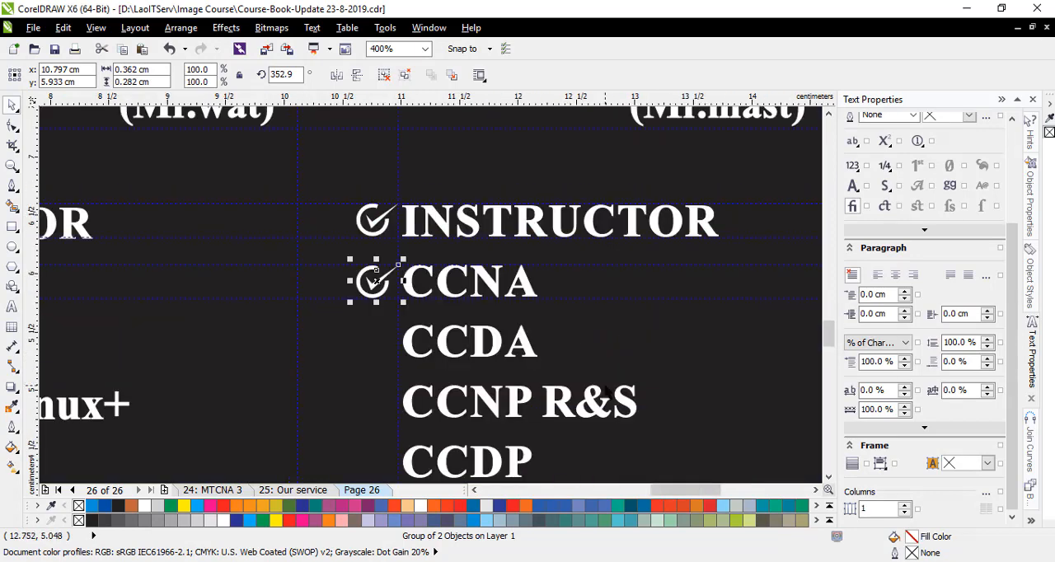
{"action": "scroll", "coordinate": [608, 390], "scroll_direction": "down", "scroll_amount": 1}
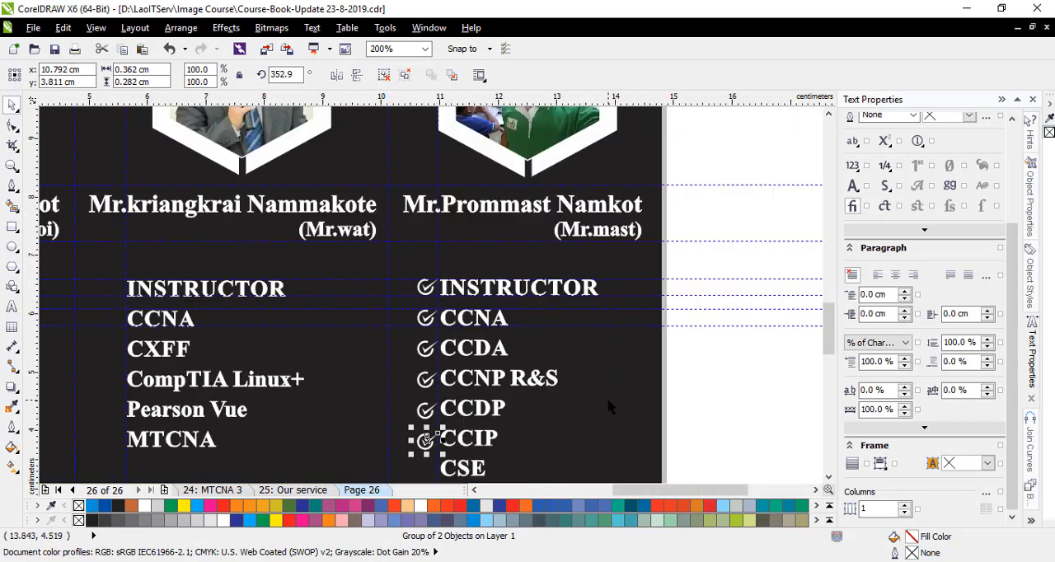
{"action": "left_click", "coordinate": [609, 406]}
{"action": "scroll", "coordinate": [589, 379], "scroll_direction": "down", "scroll_amount": 1}
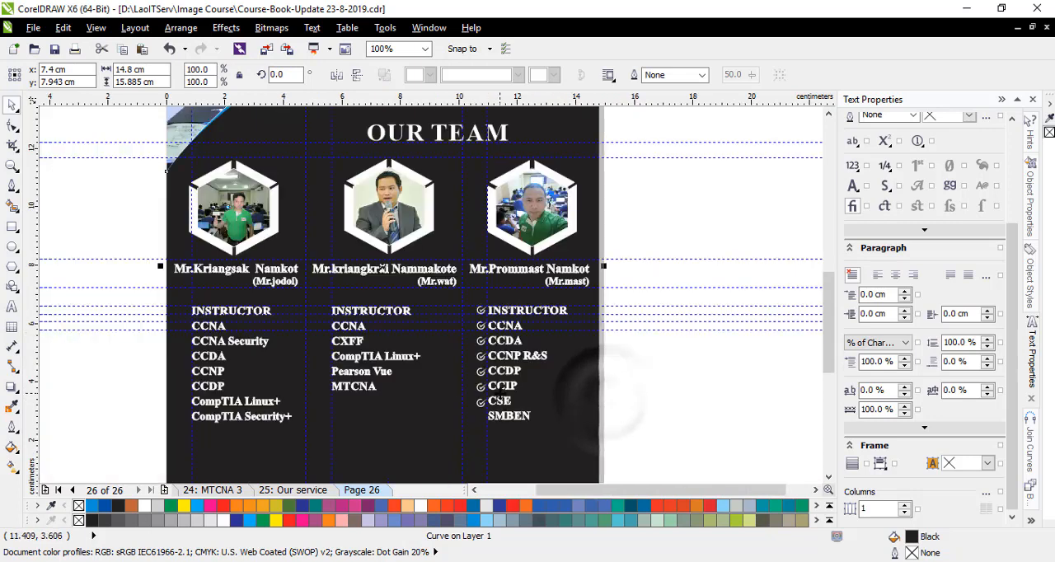
{"action": "scroll", "coordinate": [522, 418], "scroll_direction": "up", "scroll_amount": 1}
{"action": "key", "text": "ctrl+r"}
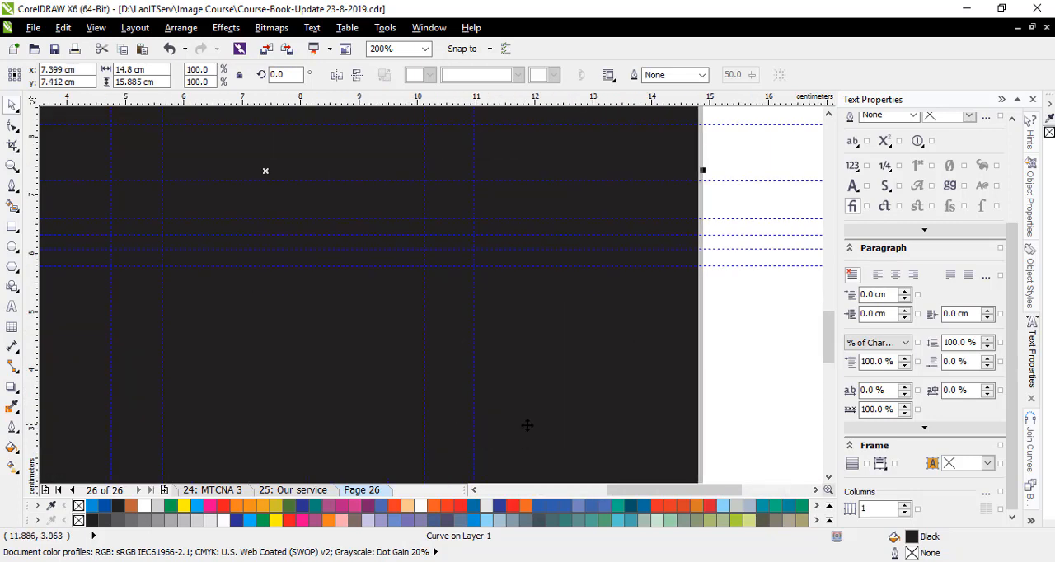
{"action": "scroll", "coordinate": [524, 423], "scroll_direction": "down", "scroll_amount": 1}
{"action": "scroll", "coordinate": [522, 421], "scroll_direction": "down", "scroll_amount": 1}
{"action": "key", "text": "ctrl+z"}
{"action": "key", "text": "Escape"}
- Copy the check icon from CSE down beside SMBEN, the last entry of the third list
{"action": "scroll", "coordinate": [603, 425], "scroll_direction": "up", "scroll_amount": 1}
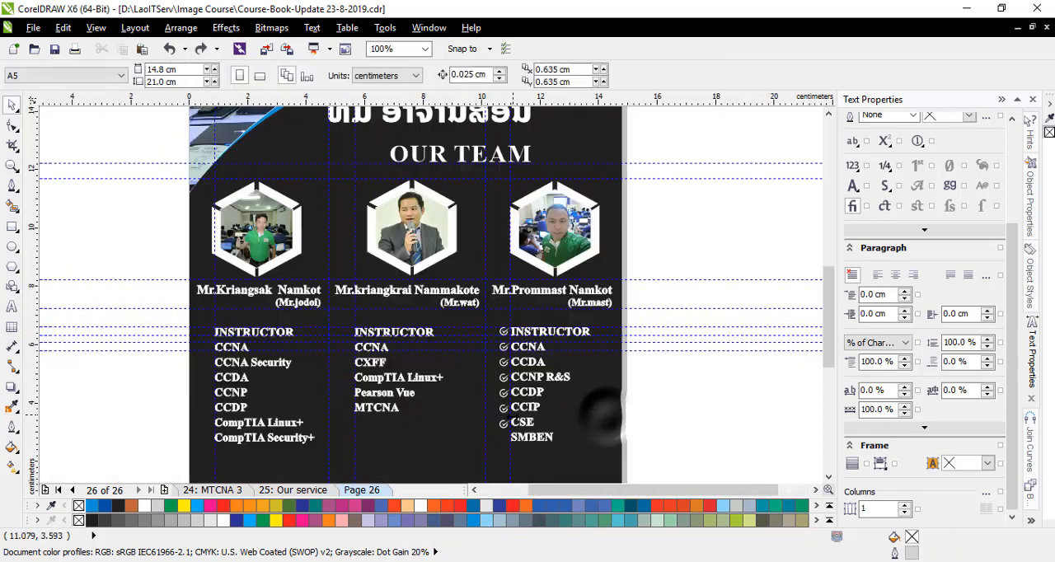
{"action": "scroll", "coordinate": [504, 429], "scroll_direction": "up", "scroll_amount": 1}
{"action": "left_click", "coordinate": [502, 423]}
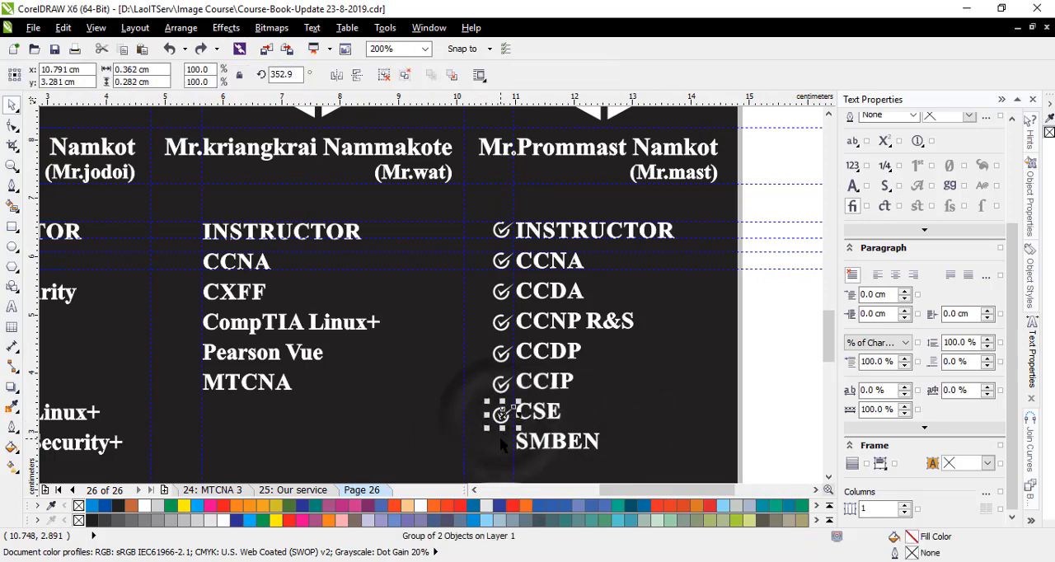
{"action": "scroll", "coordinate": [501, 423], "scroll_direction": "up", "scroll_amount": 1}
{"action": "left_click_drag", "start_coordinate": [502, 422], "coordinate": [501, 459]}
{"action": "scroll", "coordinate": [601, 428], "scroll_direction": "up", "scroll_amount": 1}
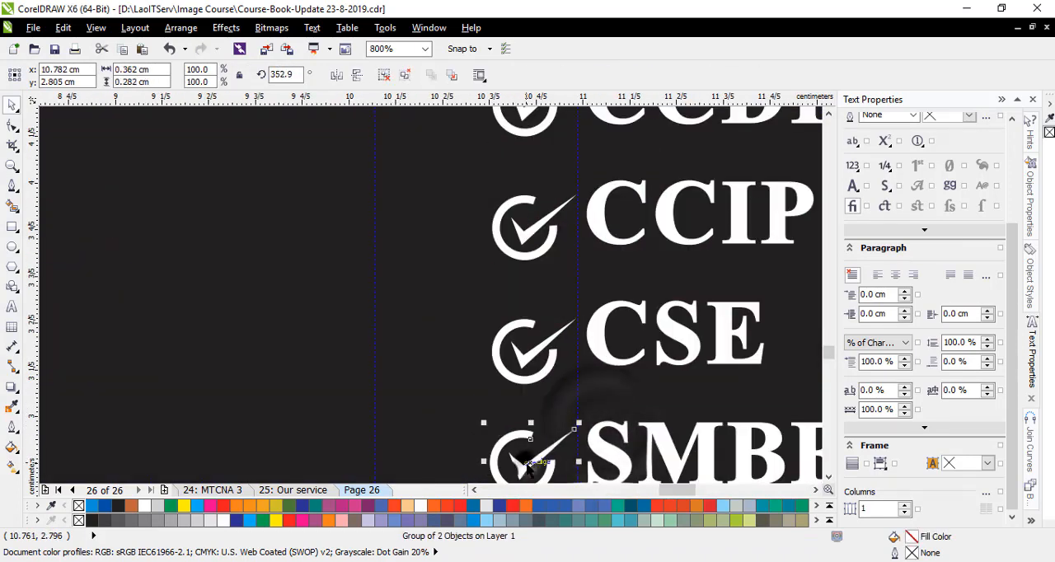
{"action": "left_click", "coordinate": [439, 434]}
- Copy the check icon from the third list's INSTRUCTOR to the second list's INSTRUCTOR and align it with the guidelines
{"action": "scroll", "coordinate": [438, 434], "scroll_direction": "down", "scroll_amount": 2}
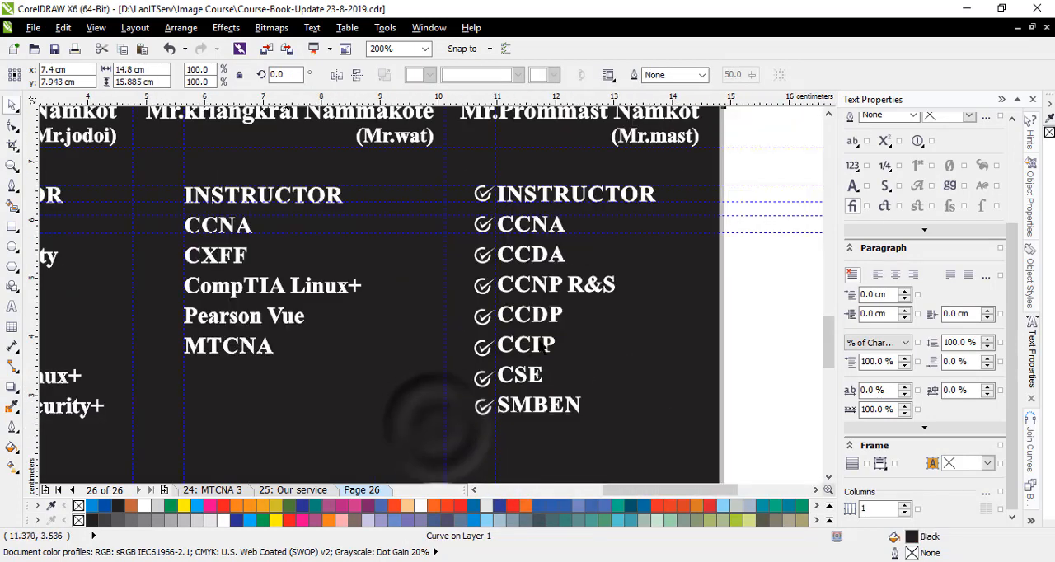
{"action": "scroll", "coordinate": [471, 406], "scroll_direction": "up", "scroll_amount": 1}
{"action": "scroll", "coordinate": [519, 321], "scroll_direction": "down", "scroll_amount": 1}
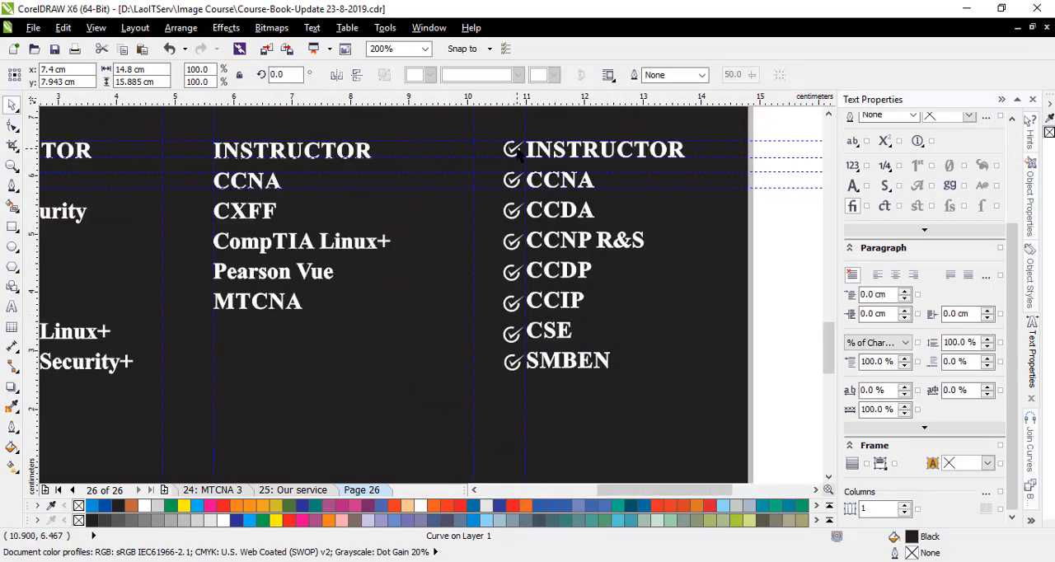
{"action": "left_click", "coordinate": [512, 149]}
{"action": "left_click_drag", "start_coordinate": [513, 149], "coordinate": [189, 148]}
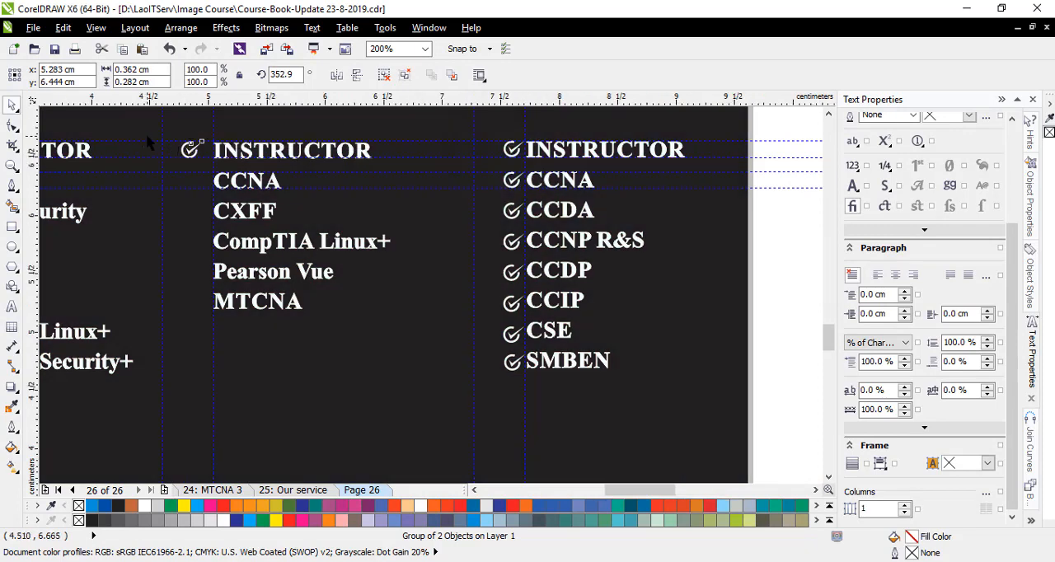
{"action": "scroll", "coordinate": [191, 150], "scroll_direction": "up", "scroll_amount": 3}
{"action": "left_click_drag", "start_coordinate": [349, 220], "coordinate": [430, 213]}
{"action": "scroll", "coordinate": [433, 266], "scroll_direction": "up", "scroll_amount": 1}
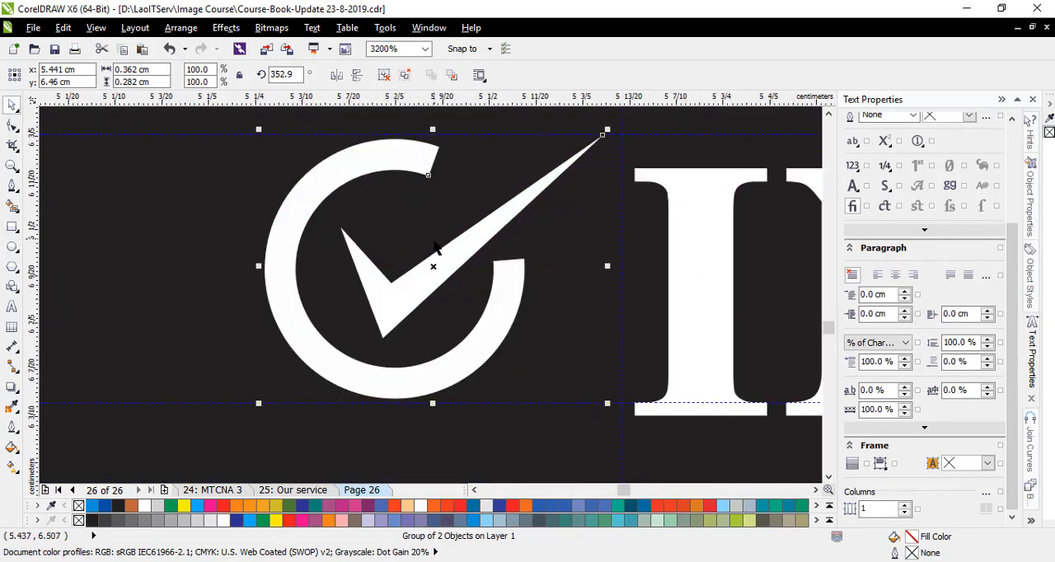
- Copy the check icon beside CCNA, CXFF, CompTIA Linux+, Pearson Vue and MTCNA in the second list
{"action": "left_click_drag", "start_coordinate": [433, 266], "coordinate": [412, 356]}
{"action": "scroll", "coordinate": [436, 313], "scroll_direction": "down", "scroll_amount": 2}
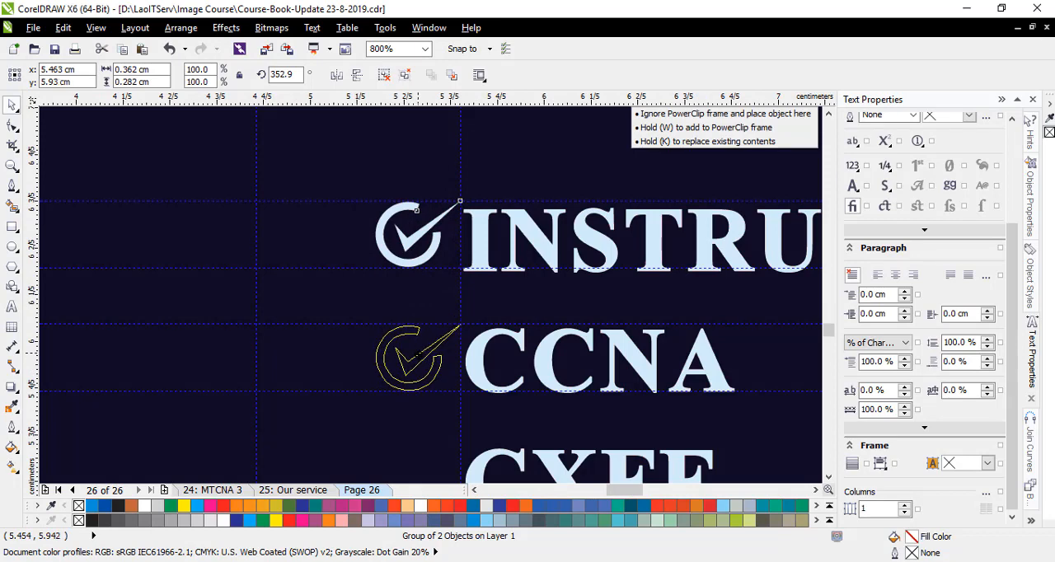
{"action": "left_click_drag", "start_coordinate": [412, 356], "coordinate": [412, 356]}
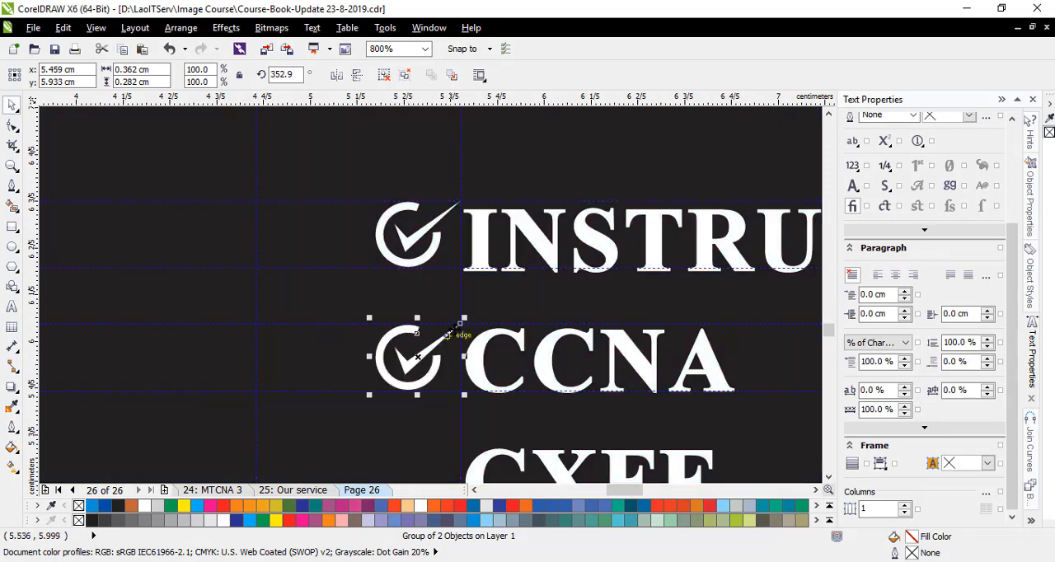
{"action": "scroll", "coordinate": [560, 299], "scroll_direction": "down", "scroll_amount": 2}
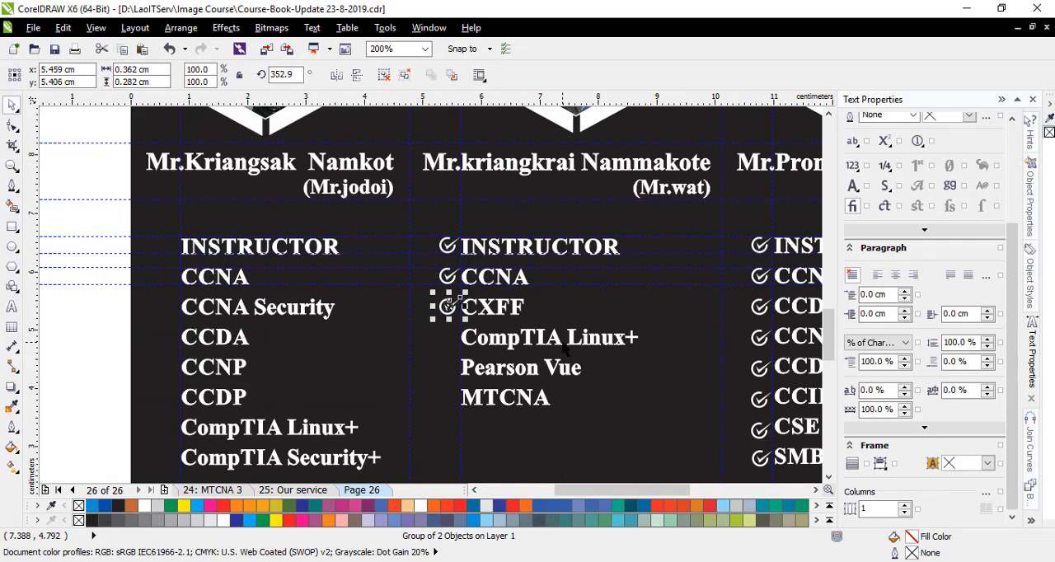
{"action": "scroll", "coordinate": [475, 428], "scroll_direction": "up", "scroll_amount": 3}
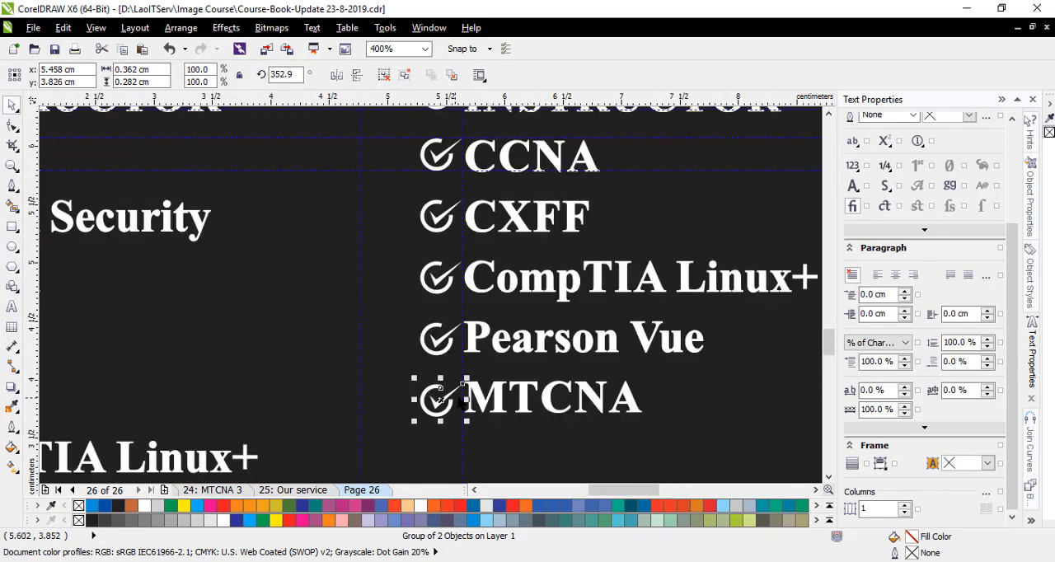
{"action": "left_click", "coordinate": [474, 376]}
{"action": "scroll", "coordinate": [417, 331], "scroll_direction": "down", "scroll_amount": 3}
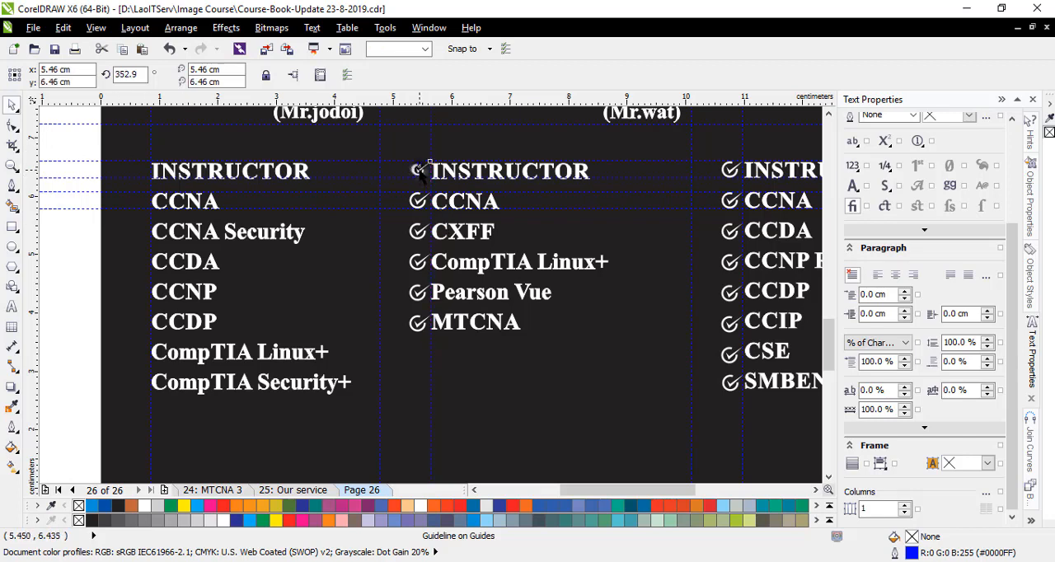
- Copy the check icon from the second list's INSTRUCTOR to the first list's INSTRUCTOR and align it with the guidelines
{"action": "left_click_drag", "start_coordinate": [420, 170], "coordinate": [129, 172]}
{"action": "scroll", "coordinate": [94, 159], "scroll_direction": "up", "scroll_amount": 3}
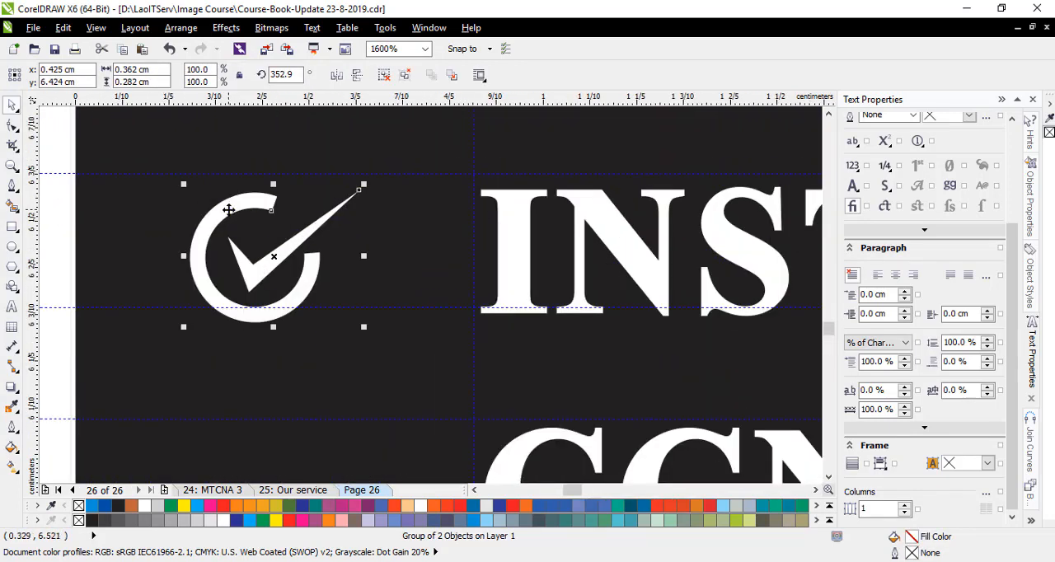
{"action": "scroll", "coordinate": [228, 211], "scroll_direction": "up", "scroll_amount": 1}
{"action": "scroll", "coordinate": [282, 260], "scroll_direction": "down", "scroll_amount": 1}
{"action": "left_click_drag", "start_coordinate": [303, 280], "coordinate": [386, 281]}
{"action": "left_click", "coordinate": [454, 247]}
{"action": "scroll", "coordinate": [455, 247], "scroll_direction": "up", "scroll_amount": 1}
{"action": "left_click", "coordinate": [430, 248]}
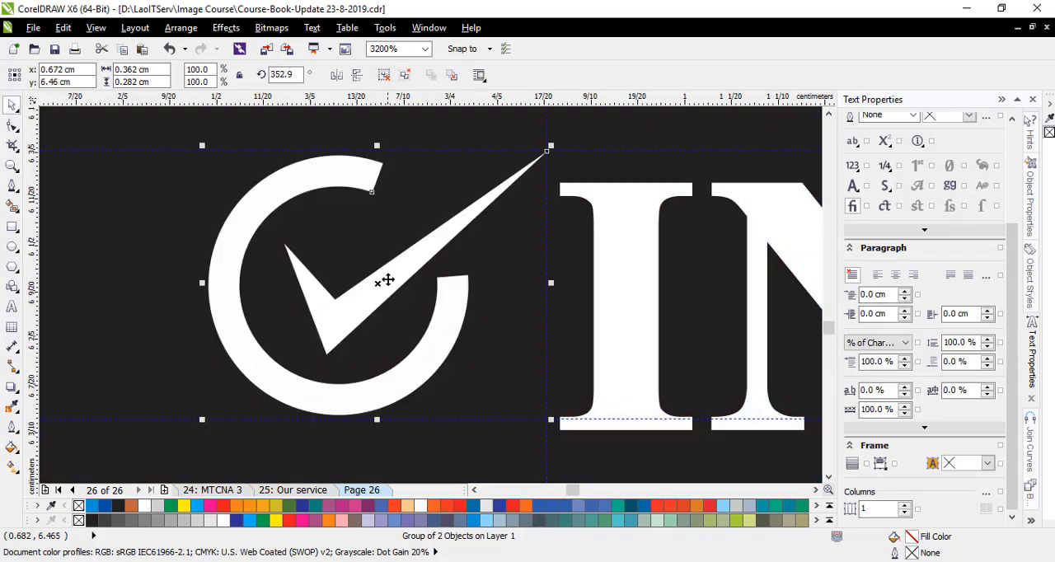
- Copy the first list's check icon down from INSTRUCTOR to beside CCNA, between the guidelines
{"action": "scroll", "coordinate": [374, 190], "scroll_direction": "down", "scroll_amount": 2}
{"action": "scroll", "coordinate": [357, 212], "scroll_direction": "up", "scroll_amount": 2}
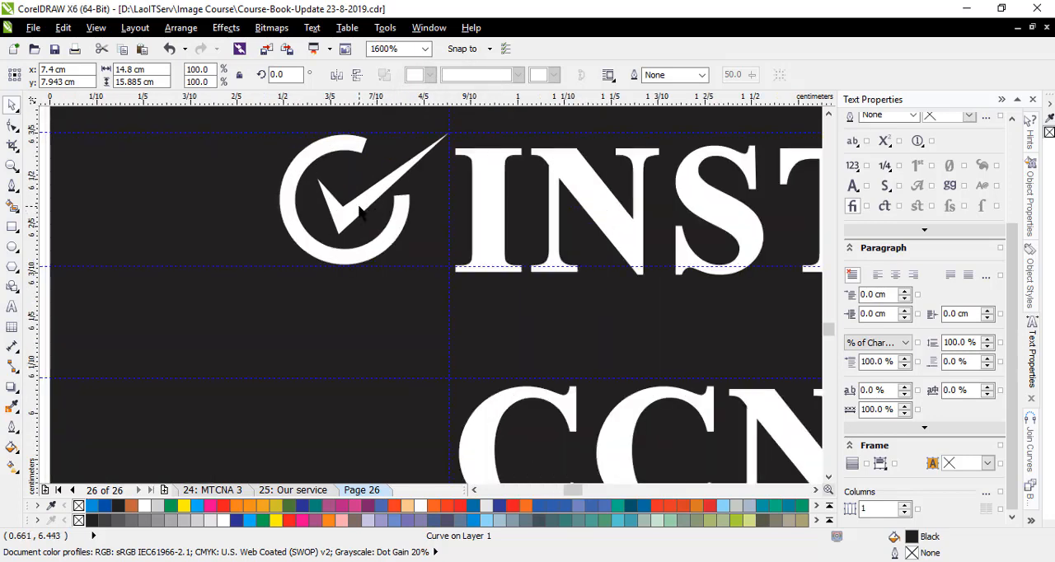
{"action": "left_click", "coordinate": [365, 206]}
{"action": "left_click_drag", "start_coordinate": [375, 185], "coordinate": [389, 239]}
{"action": "left_click", "coordinate": [383, 240]}
{"action": "scroll", "coordinate": [384, 247], "scroll_direction": "down", "scroll_amount": 1}
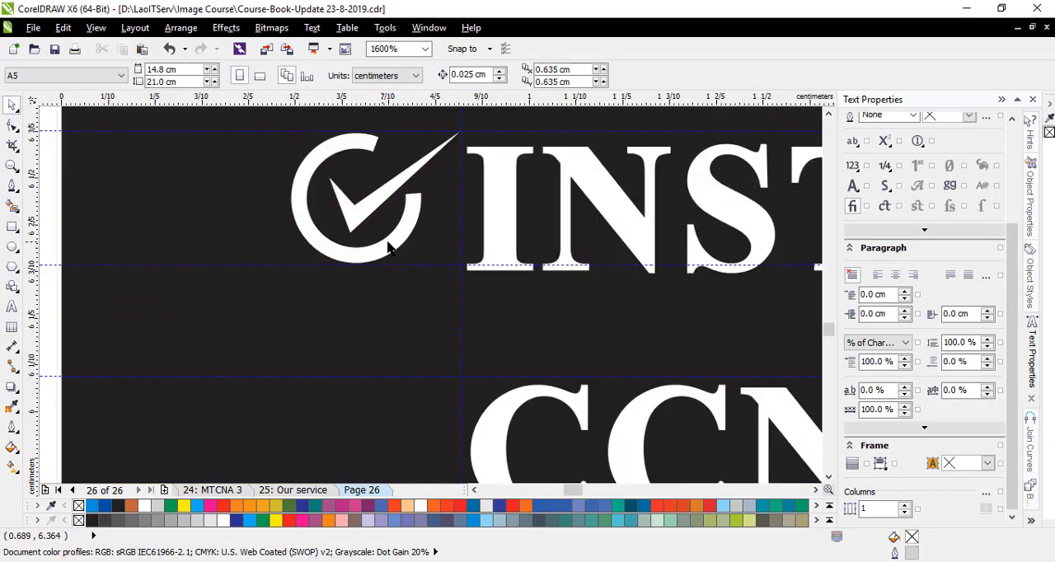
{"action": "scroll", "coordinate": [396, 241], "scroll_direction": "down", "scroll_amount": 1}
{"action": "scroll", "coordinate": [395, 242], "scroll_direction": "up", "scroll_amount": 1}
{"action": "left_click", "coordinate": [388, 207]}
{"action": "left_click_drag", "start_coordinate": [387, 208], "coordinate": [373, 442]}
{"action": "scroll", "coordinate": [373, 442], "scroll_direction": "down", "scroll_amount": 4}
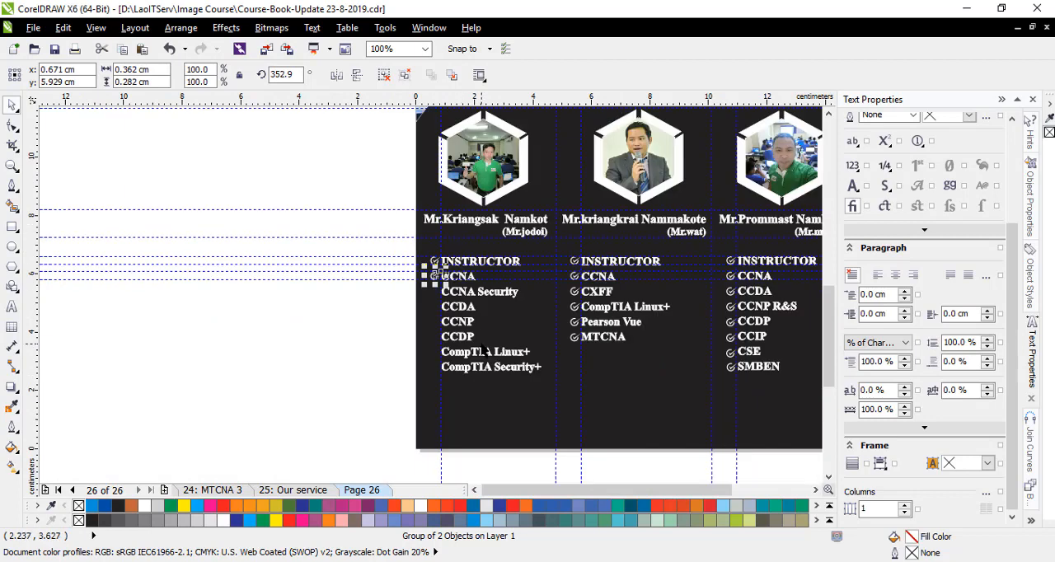
- Copy the check icon beside the first list's remaining entries and delete the horizontal guidelines at the captions and lists
{"action": "left_click", "coordinate": [477, 386]}
{"action": "left_click", "coordinate": [332, 280]}
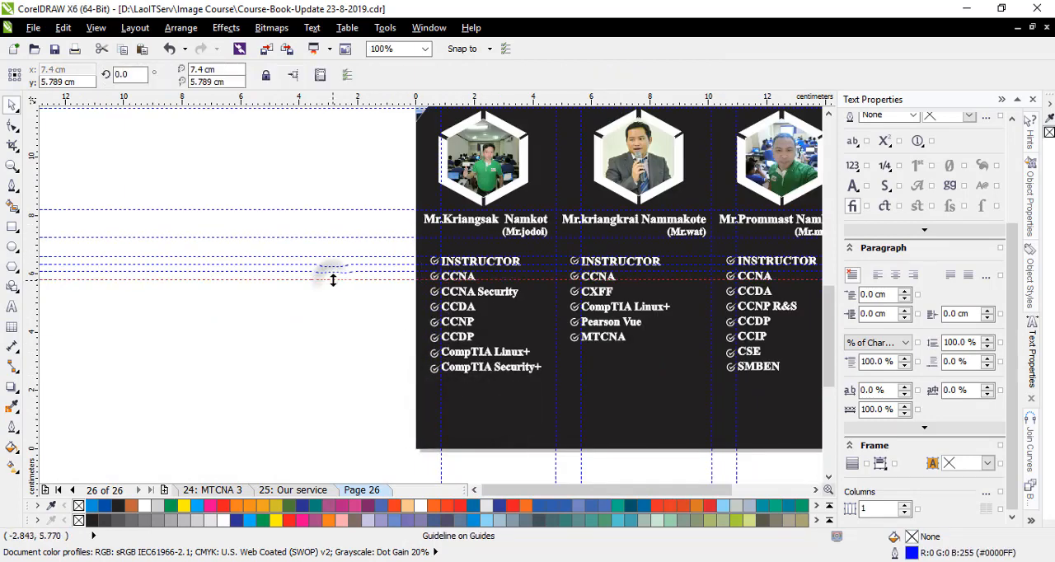
{"action": "key", "text": "Delete"}
{"action": "left_click", "coordinate": [338, 271]}
{"action": "key", "text": "Delete"}
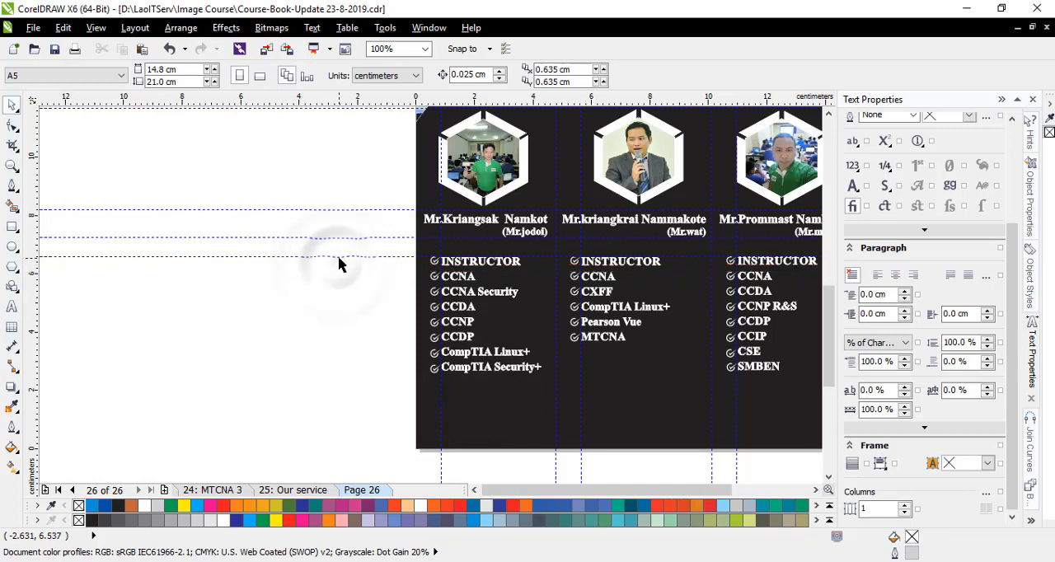
{"action": "left_click", "coordinate": [340, 239]}
{"action": "key", "text": "Delete"}
{"action": "left_click", "coordinate": [338, 211]}
{"action": "key", "text": "Delete"}
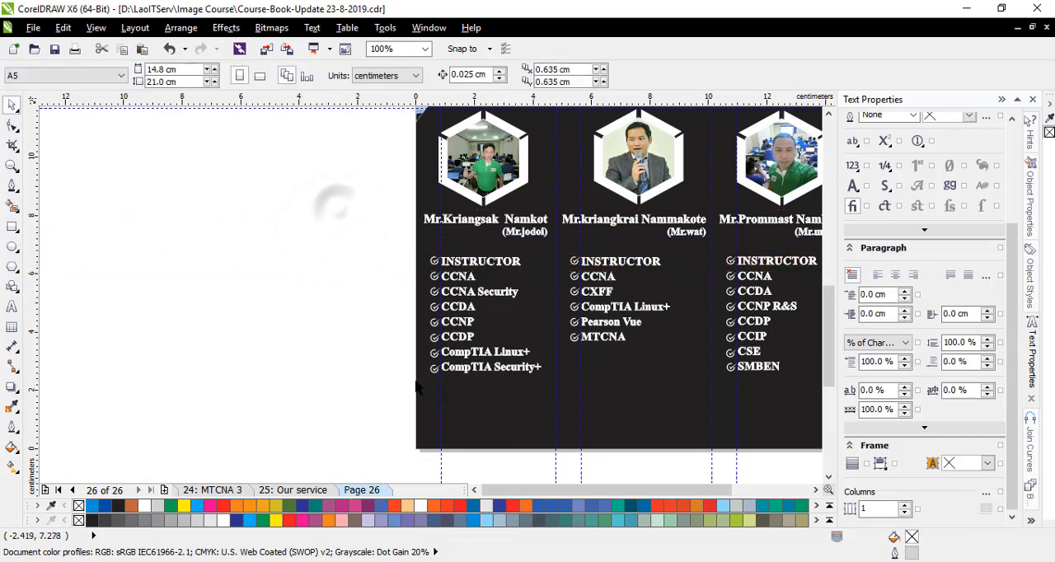
- Delete the vertical guidelines running alongside the three qualification lists
{"action": "left_click", "coordinate": [441, 390]}
{"action": "key", "text": "Delete"}
{"action": "left_click", "coordinate": [555, 400]}
{"action": "key", "text": "Delete"}
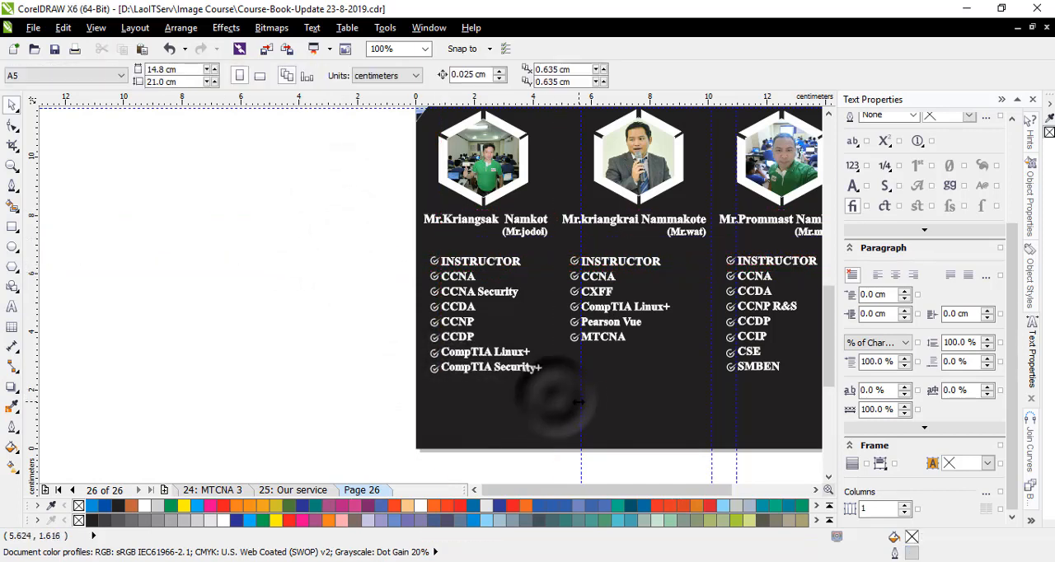
{"action": "left_click", "coordinate": [581, 401]}
{"action": "key", "text": "Delete"}
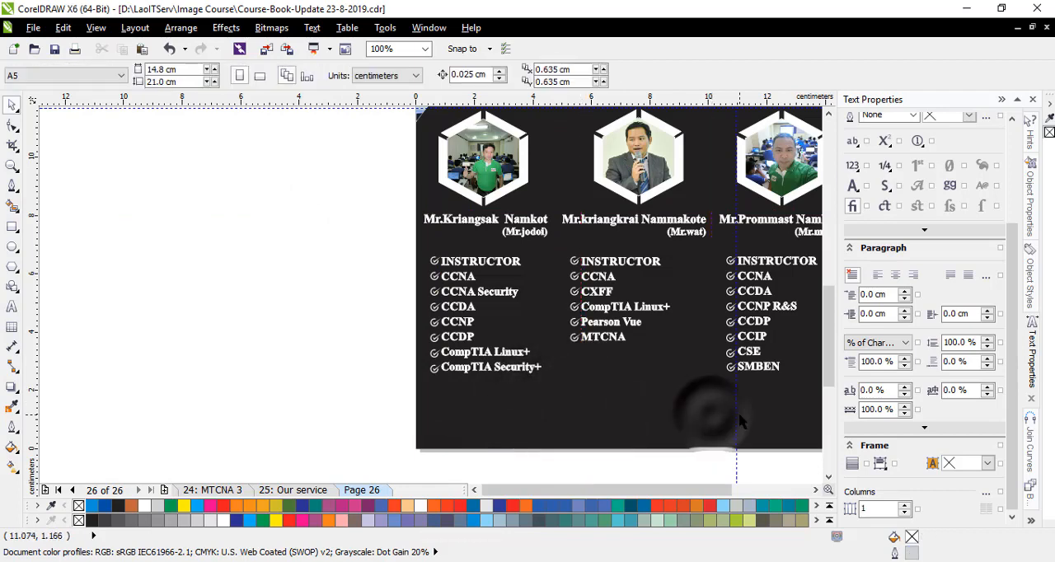
{"action": "left_click", "coordinate": [736, 414]}
{"action": "key", "text": "Delete"}
- Delete the two horizontal guidelines between the OUR TEAM heading and the hexagon photos
{"action": "scroll", "coordinate": [358, 352], "scroll_direction": "down", "scroll_amount": 1}
{"action": "scroll", "coordinate": [576, 249], "scroll_direction": "up", "scroll_amount": 1}
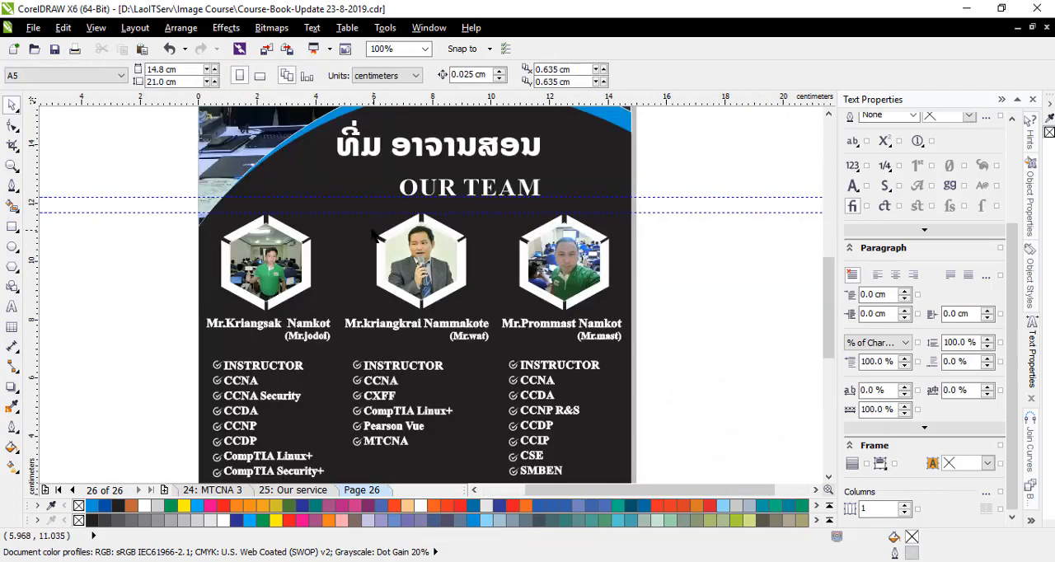
{"action": "left_click", "coordinate": [344, 213]}
{"action": "key", "text": "Delete"}
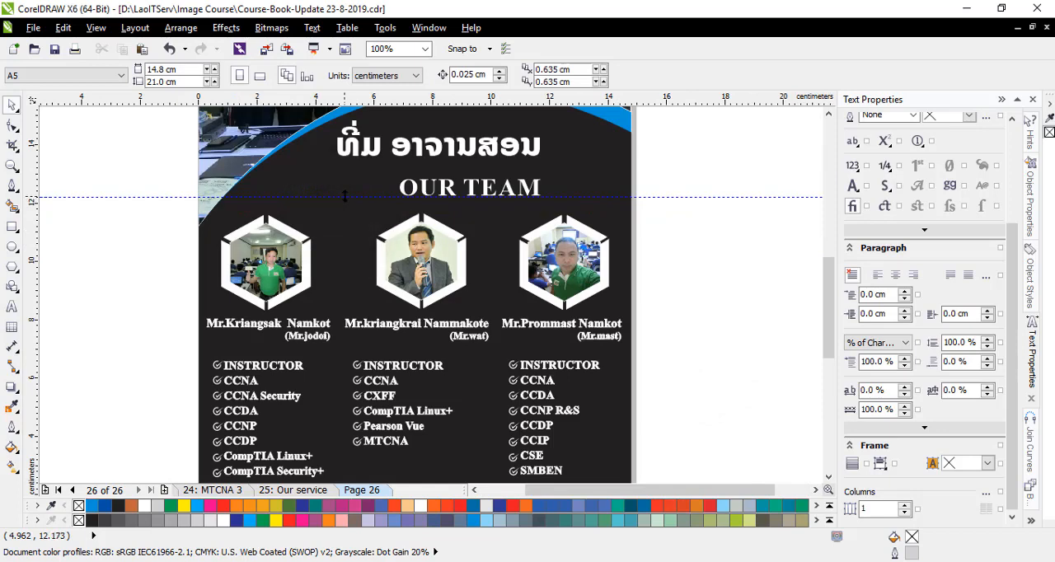
{"action": "left_click", "coordinate": [345, 198]}
{"action": "key", "text": "Delete"}
- Create a scaled-down copy of the Lao heading, about 2.95 × 0.52 cm, centred just above the original
{"action": "scroll", "coordinate": [674, 287], "scroll_direction": "down", "scroll_amount": 1}
{"action": "scroll", "coordinate": [674, 287], "scroll_direction": "up", "scroll_amount": 1}
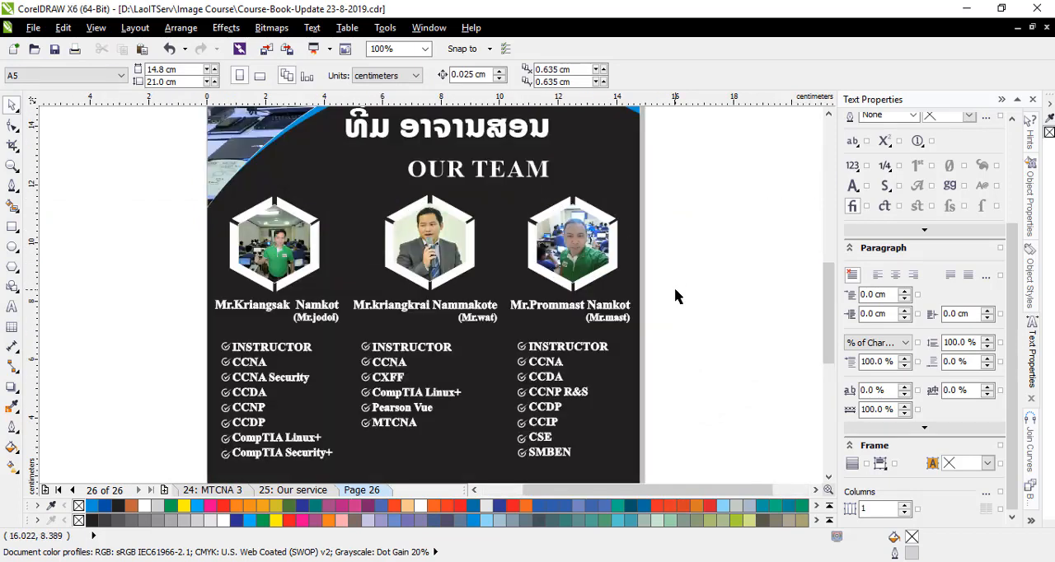
{"action": "scroll", "coordinate": [674, 290], "scroll_direction": "down", "scroll_amount": 1}
{"action": "scroll", "coordinate": [555, 213], "scroll_direction": "up", "scroll_amount": 2}
{"action": "left_click_drag", "start_coordinate": [554, 213], "coordinate": [554, 194]}
{"action": "left_click_drag", "start_coordinate": [765, 129], "coordinate": [650, 149]}
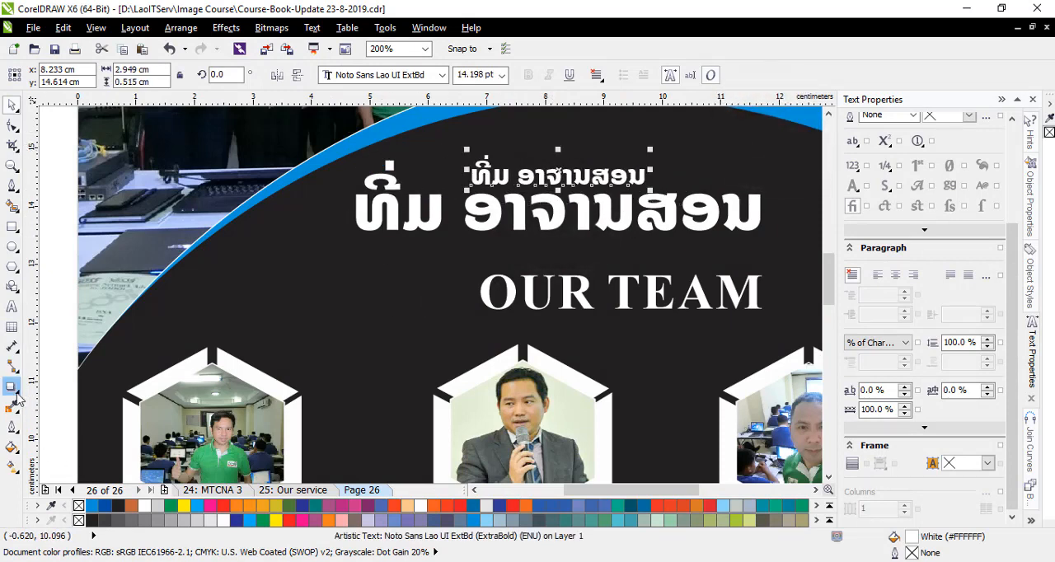
- Fill the small Lao heading copy black and try blending it with the large Lao heading
{"action": "left_click", "coordinate": [119, 507]}
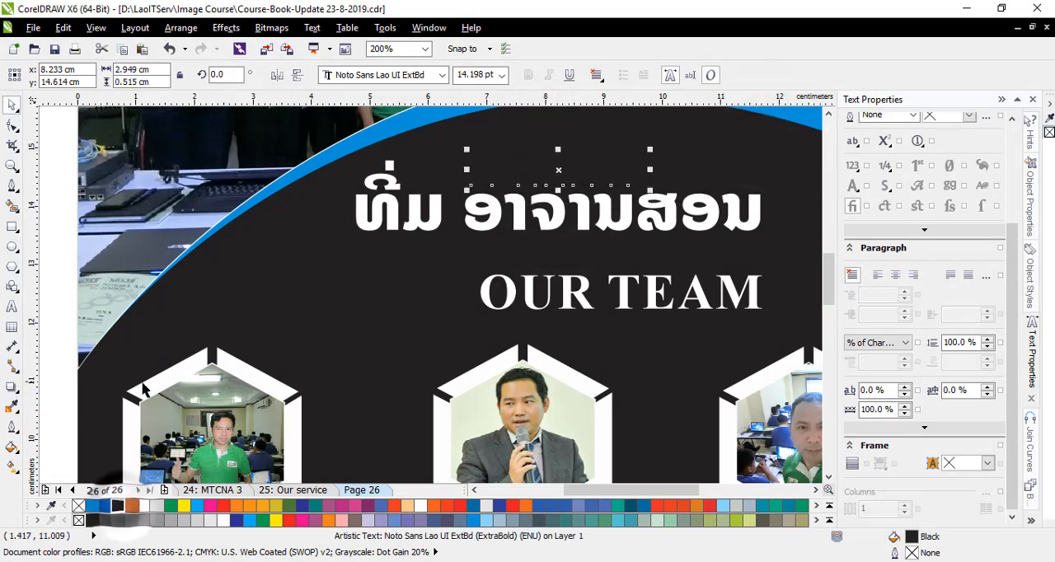
{"action": "left_click", "coordinate": [11, 385]}
{"action": "left_click", "coordinate": [59, 387]}
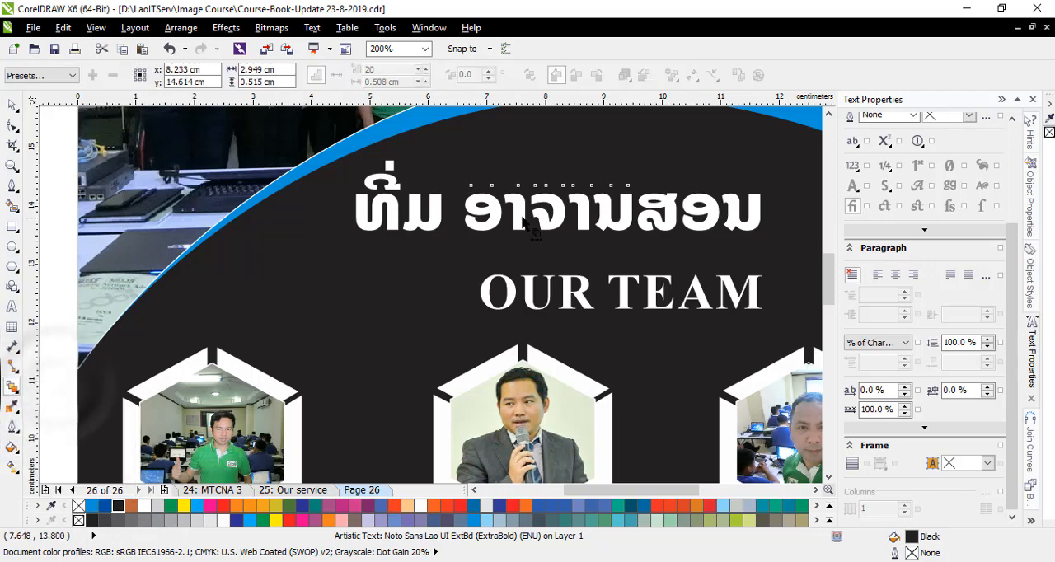
{"action": "left_click_drag", "start_coordinate": [530, 173], "coordinate": [537, 175]}
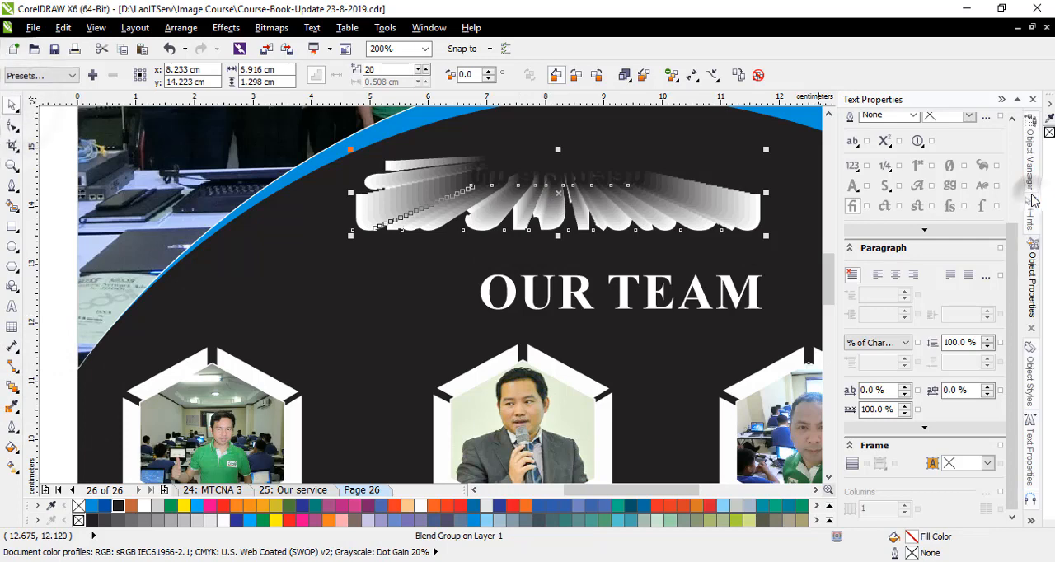
- Open the Object Manager and examine the blend group and its control text under Page 26's Layer 1
{"action": "left_click", "coordinate": [1031, 199]}
{"action": "left_click", "coordinate": [1034, 157]}
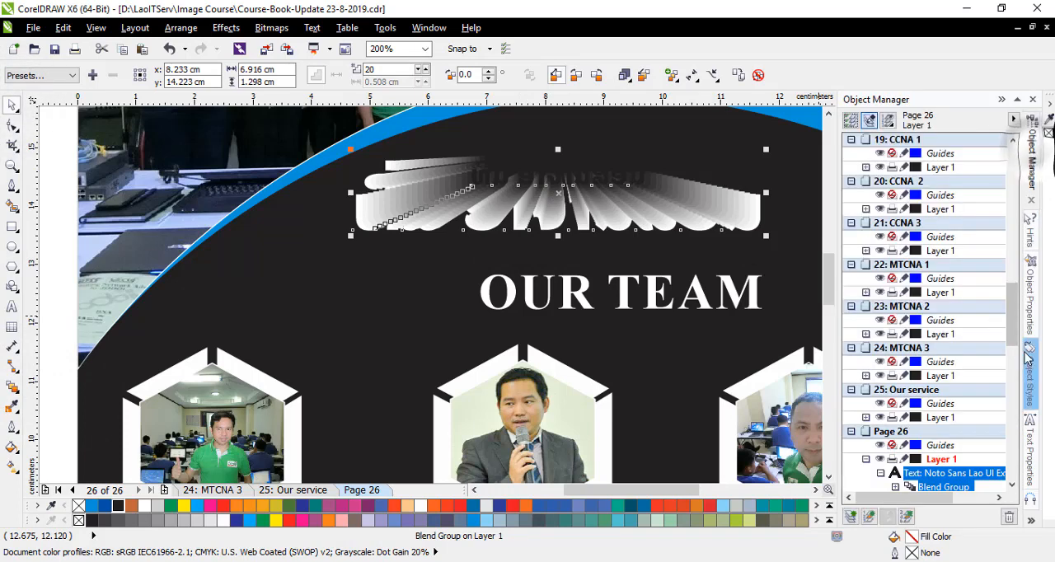
{"action": "left_click_drag", "start_coordinate": [1012, 303], "coordinate": [1012, 330]}
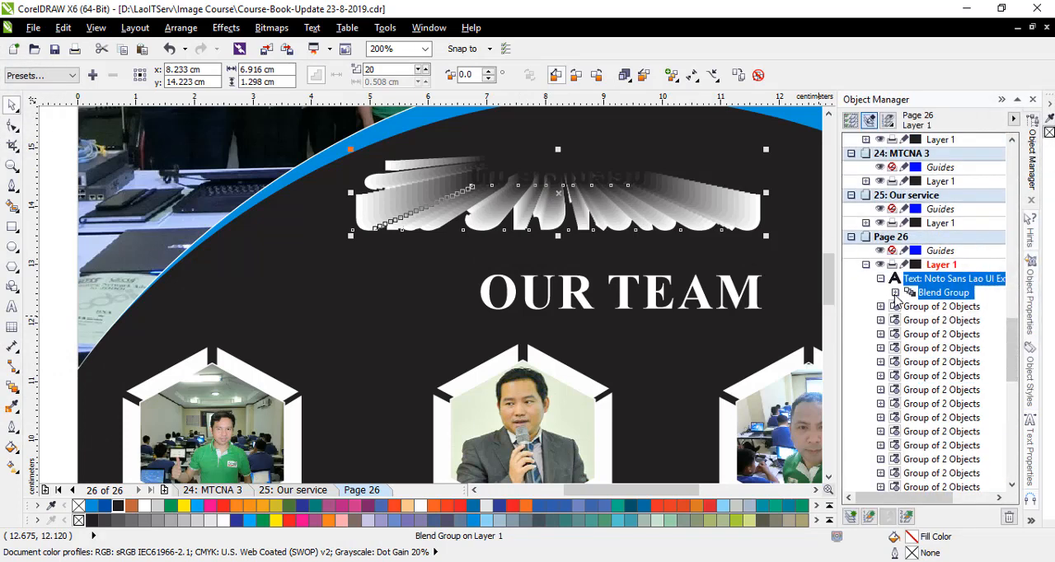
{"action": "left_click", "coordinate": [895, 292]}
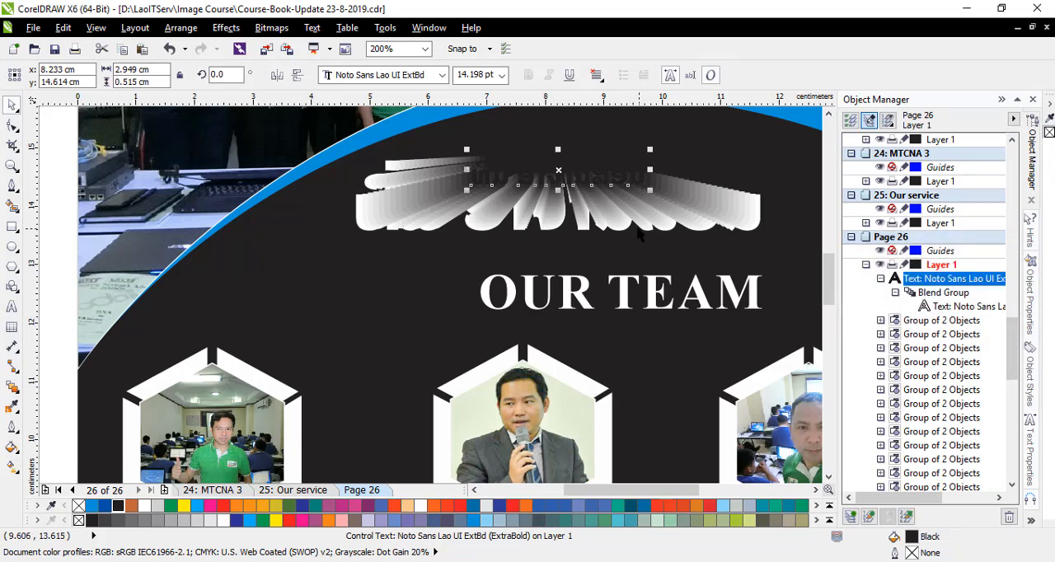
{"action": "left_click_drag", "start_coordinate": [926, 306], "coordinate": [925, 310]}
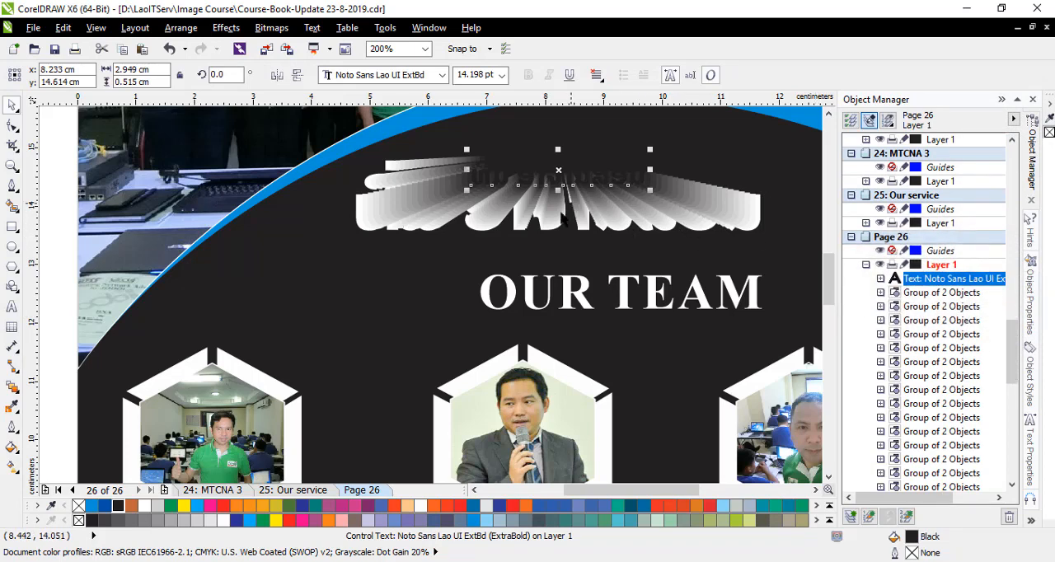
- Undo the heading blend and fill both Lao heading texts white
{"action": "key", "text": "ctrl+z"}
{"action": "key", "text": "ctrl+z"}
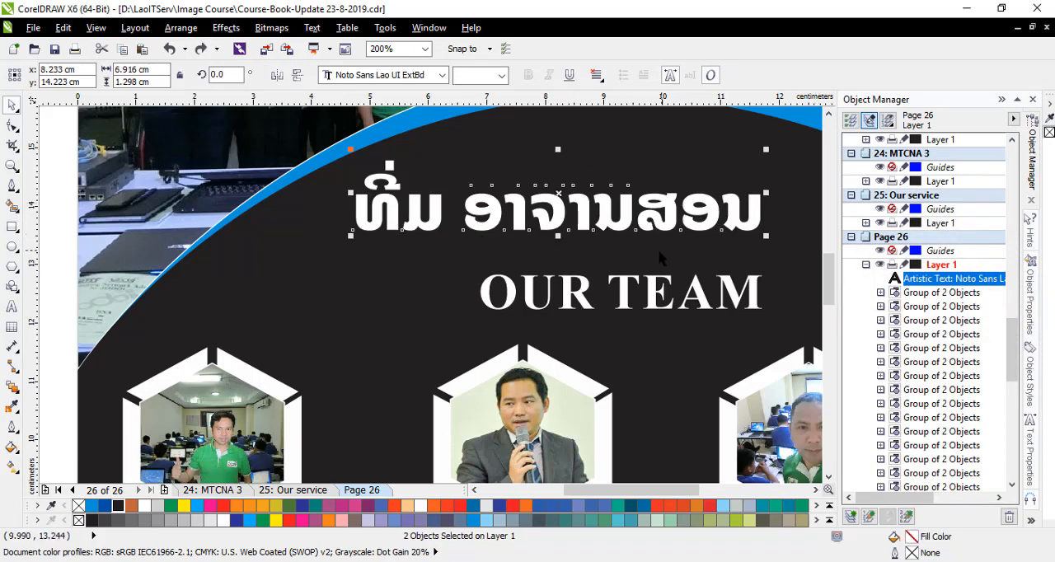
{"action": "left_click", "coordinate": [144, 506]}
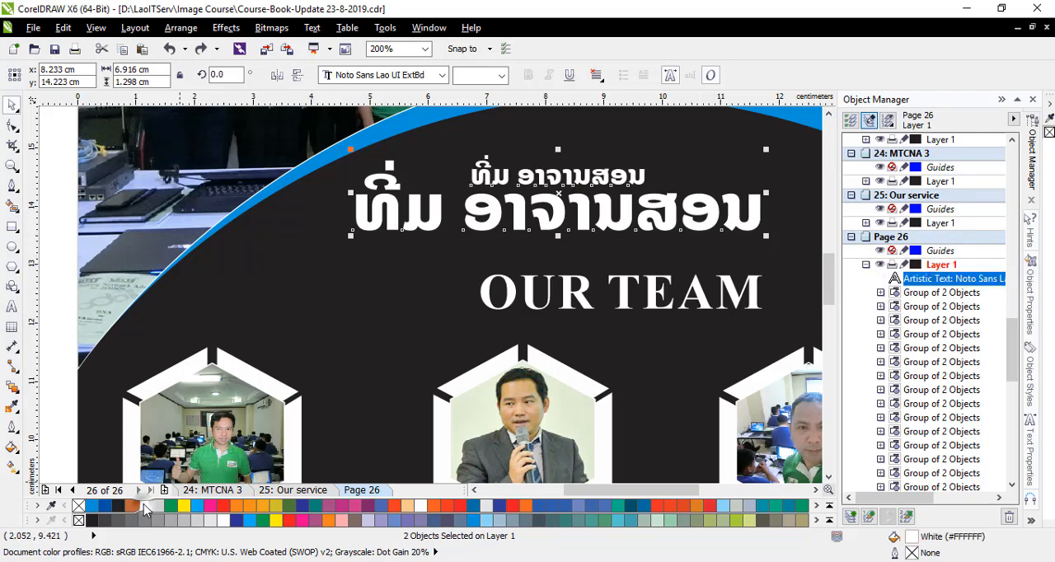
- Move the large Lao heading and the OUR TEAM text to the top of Page 26's Layer 1 stacking order
{"action": "left_click", "coordinate": [386, 313]}
{"action": "left_click", "coordinate": [573, 178]}
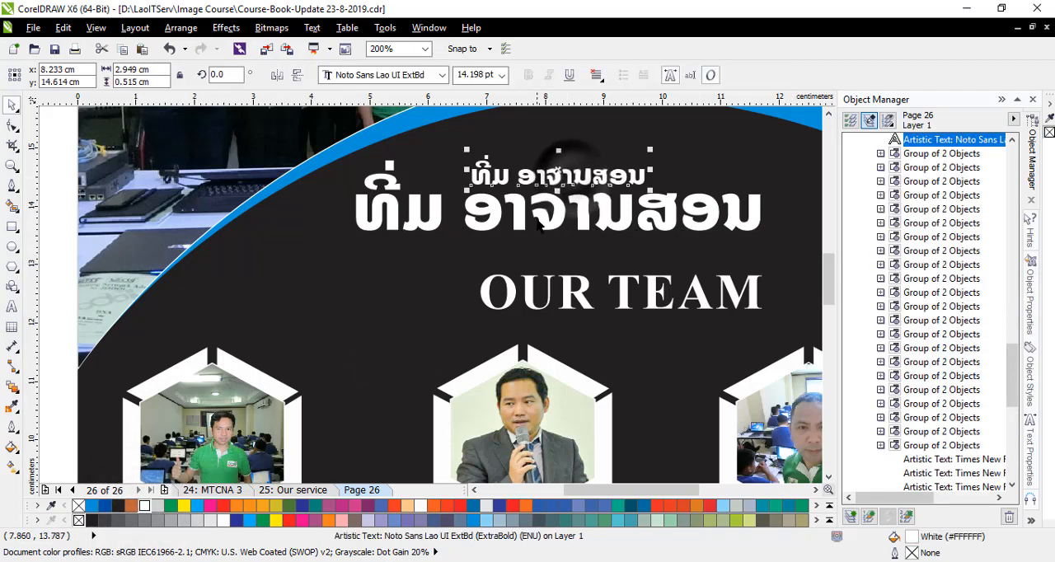
{"action": "left_click", "coordinate": [568, 206]}
{"action": "left_click", "coordinate": [927, 487]}
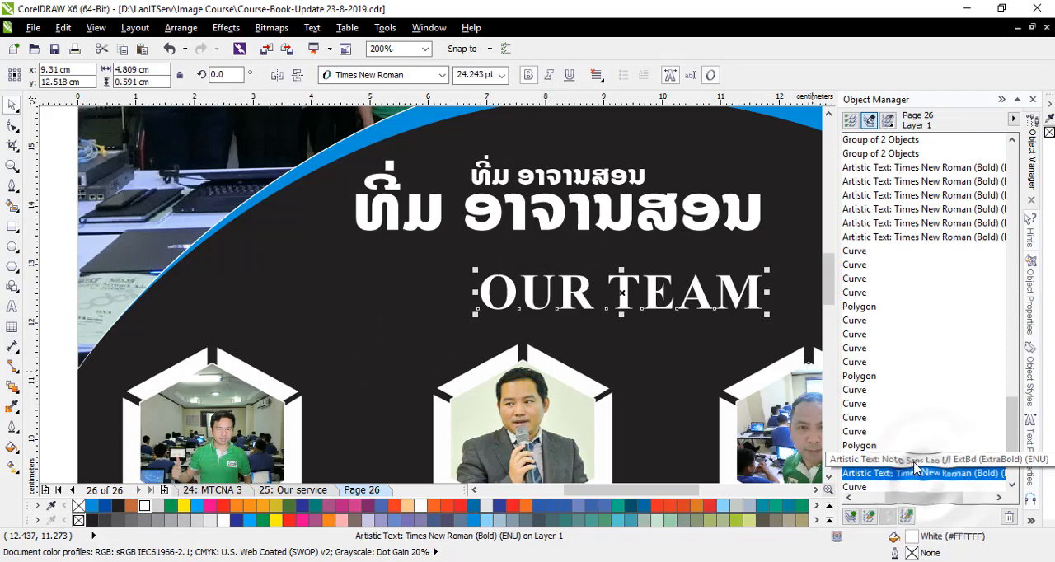
{"action": "left_click", "coordinate": [890, 460], "text": "ctrl"}
{"action": "left_click_drag", "start_coordinate": [889, 462], "coordinate": [896, 147]}
{"action": "scroll", "coordinate": [931, 276], "scroll_direction": "up", "scroll_amount": 4}
{"action": "scroll", "coordinate": [937, 290], "scroll_direction": "up", "scroll_amount": 2}
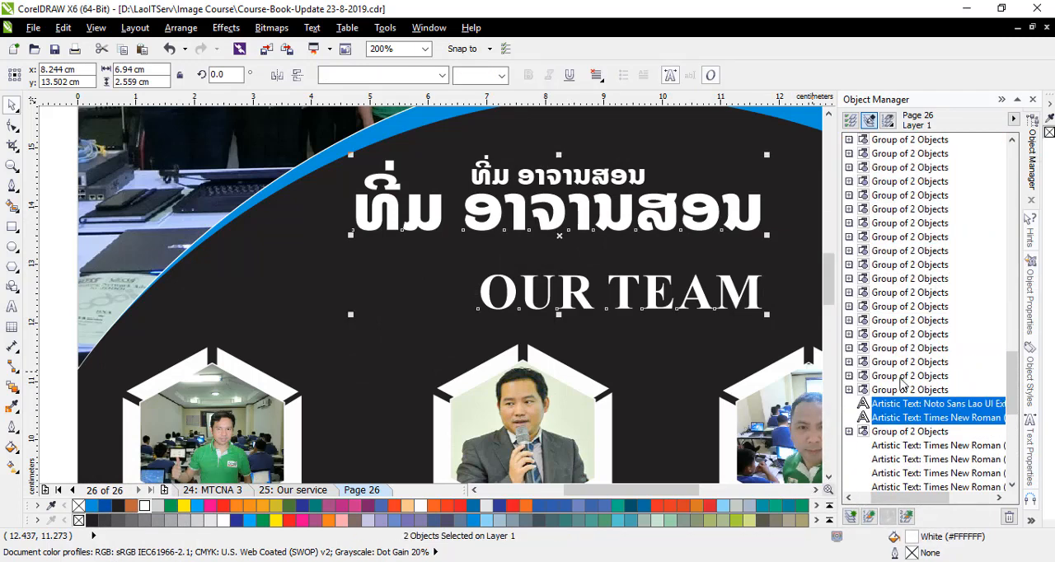
{"action": "left_click_drag", "start_coordinate": [888, 404], "coordinate": [892, 150]}
{"action": "scroll", "coordinate": [918, 251], "scroll_direction": "up", "scroll_amount": 3}
{"action": "scroll", "coordinate": [921, 256], "scroll_direction": "up", "scroll_amount": 2}
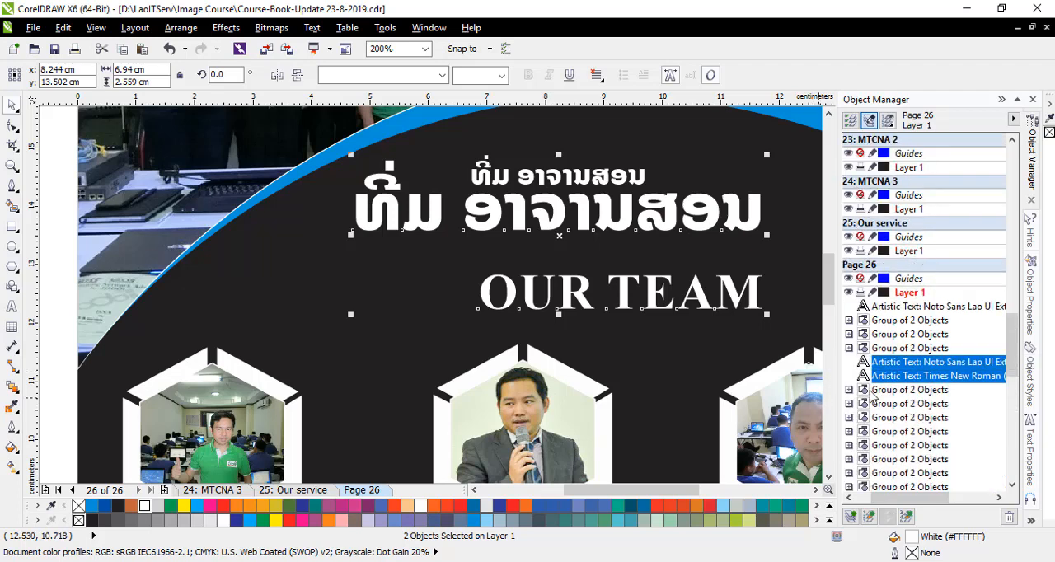
{"action": "left_click_drag", "start_coordinate": [884, 363], "coordinate": [890, 300]}
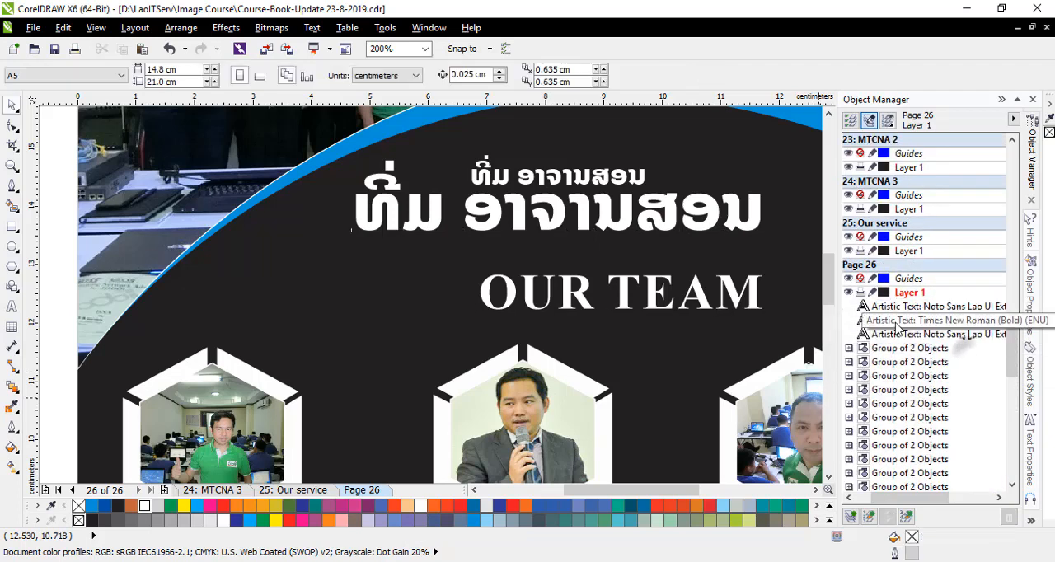
- Blend the large Lao heading into its small copy above
{"action": "left_click", "coordinate": [931, 306]}
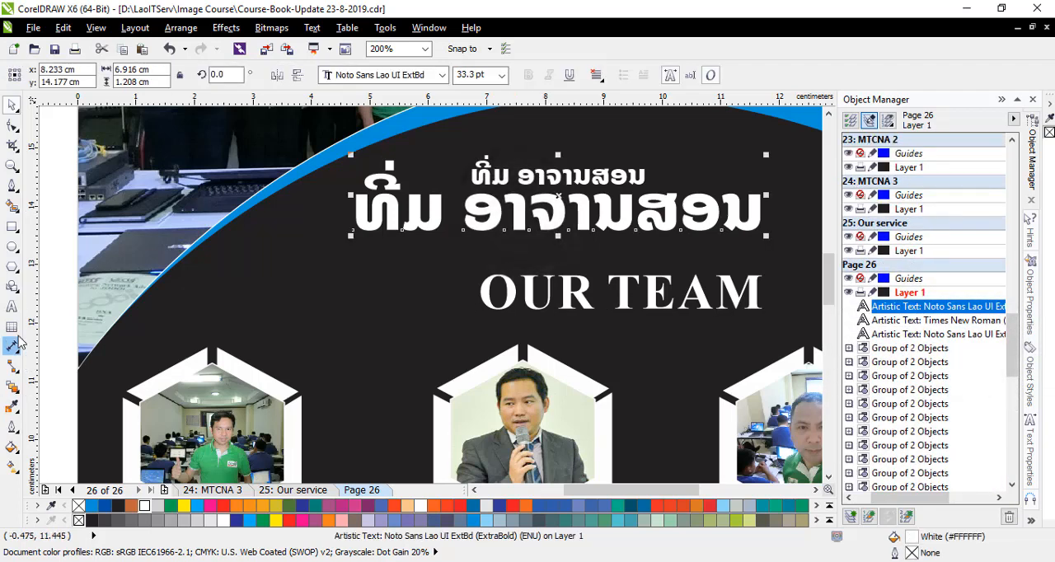
{"action": "left_click", "coordinate": [11, 384]}
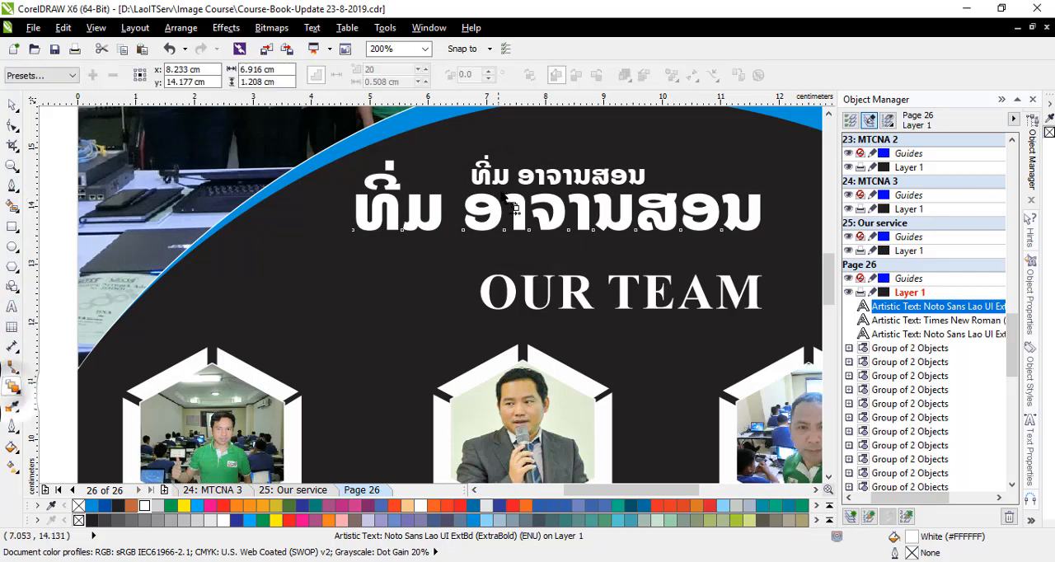
{"action": "left_click_drag", "start_coordinate": [500, 218], "coordinate": [502, 175]}
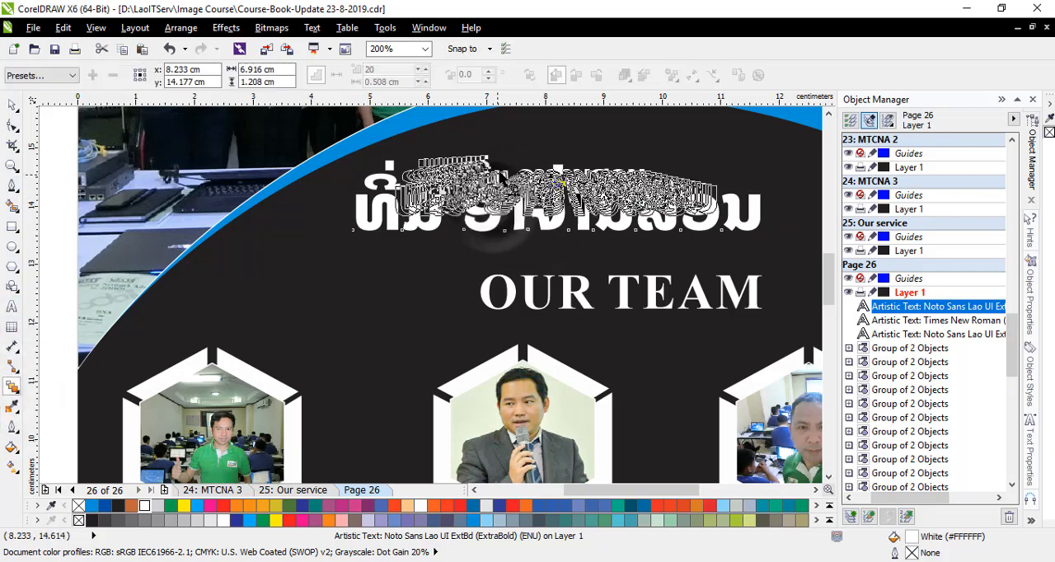
- Give the large Lao heading in the blend a black fill and a white outline
{"action": "left_click", "coordinate": [12, 109]}
{"action": "left_click", "coordinate": [898, 306]}
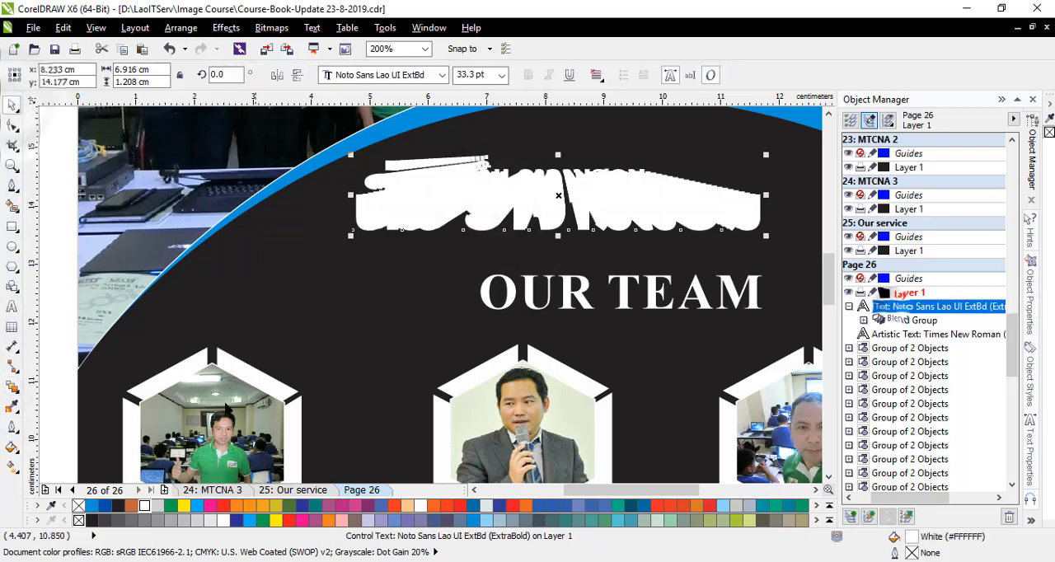
{"action": "right_click", "coordinate": [91, 521]}
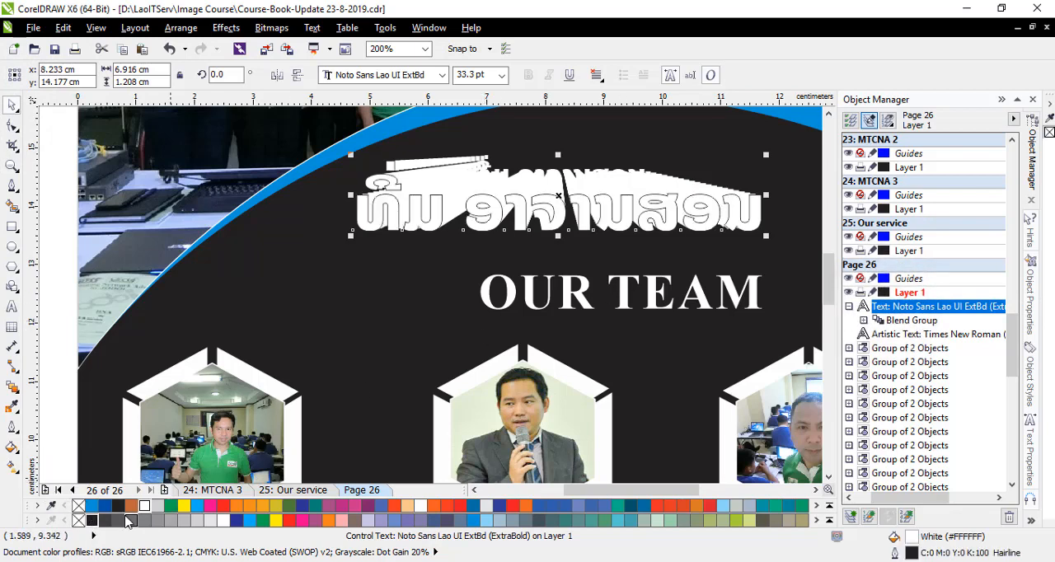
{"action": "left_click", "coordinate": [91, 520]}
{"action": "right_click", "coordinate": [144, 506]}
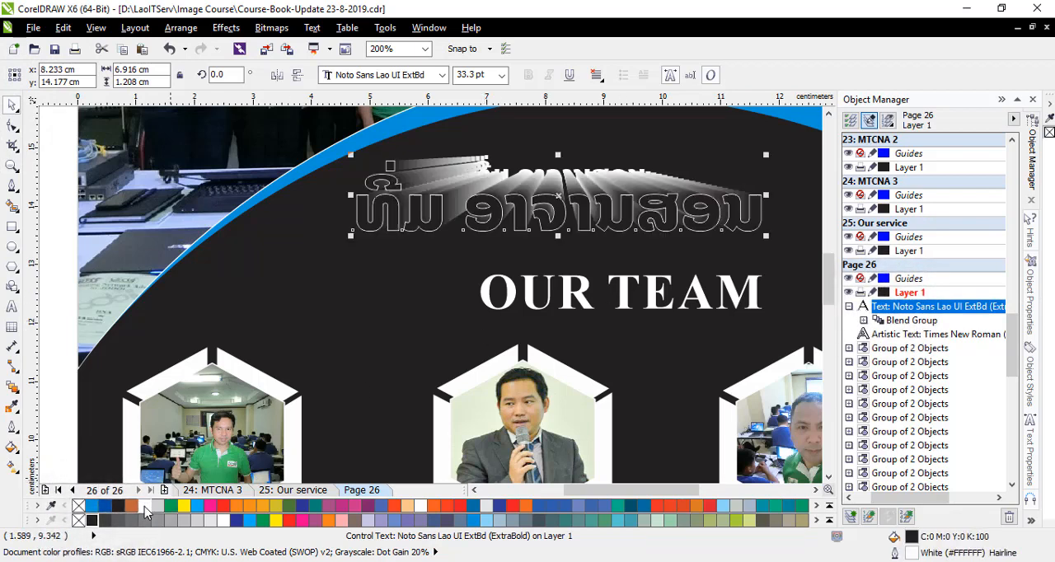
- Give the small Lao heading inside the blend group a black fill and a white outline
{"action": "left_click", "coordinate": [863, 319]}
{"action": "left_click", "coordinate": [931, 333]}
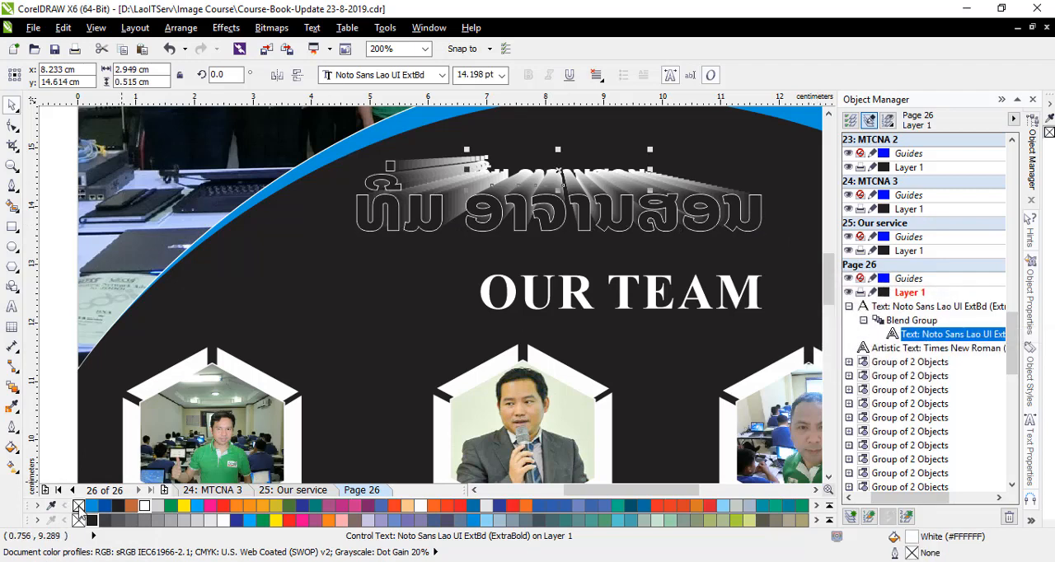
{"action": "left_click", "coordinate": [115, 509]}
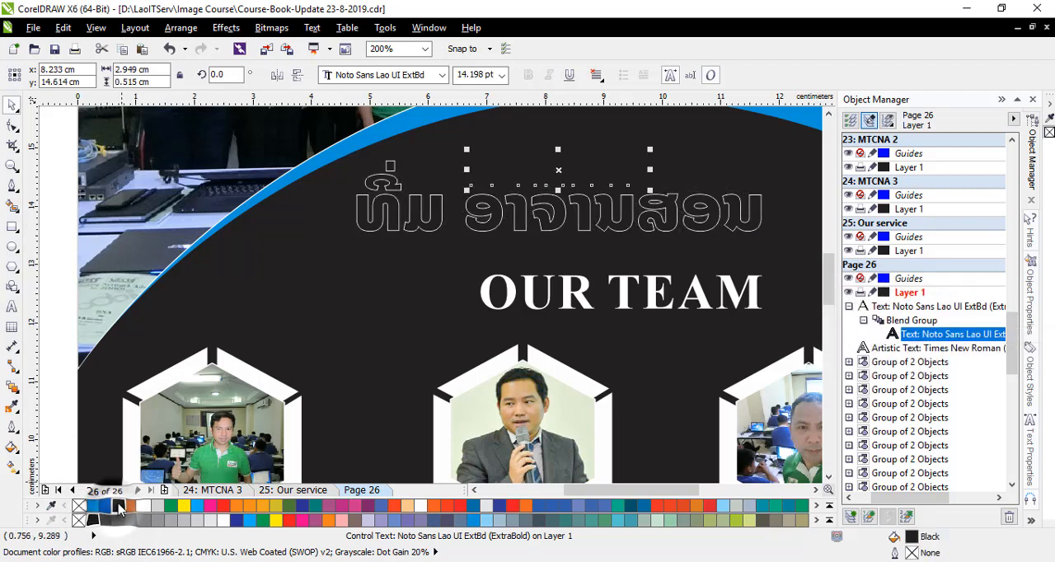
{"action": "right_click", "coordinate": [144, 506]}
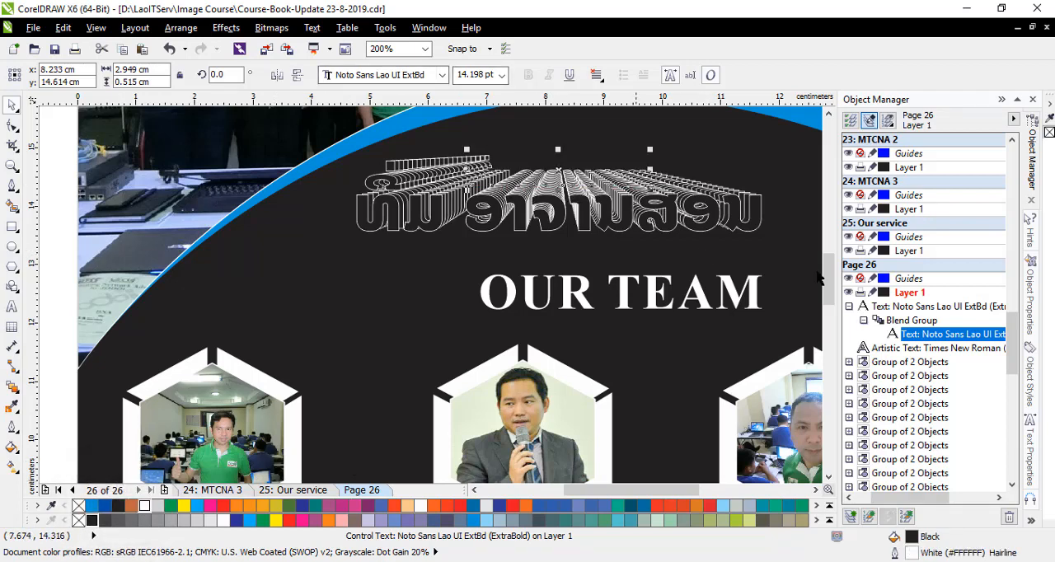
- Set the number of steps in the Lao heading's blend to 100, and raise it to 200
{"action": "left_click", "coordinate": [911, 320]}
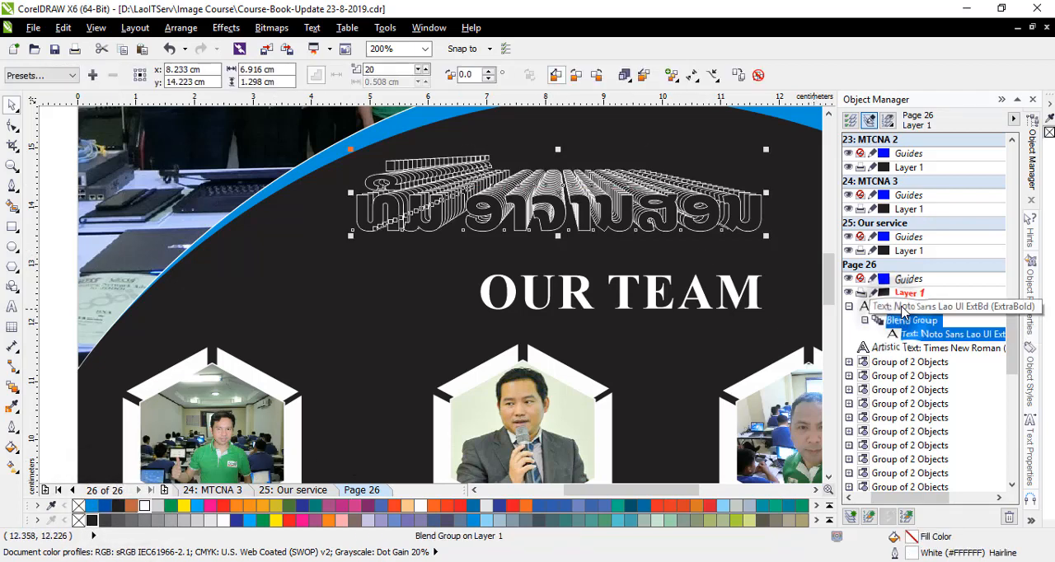
{"action": "double_click", "coordinate": [387, 69]}
{"action": "type", "text": "100"}
{"action": "key", "text": "Return"}
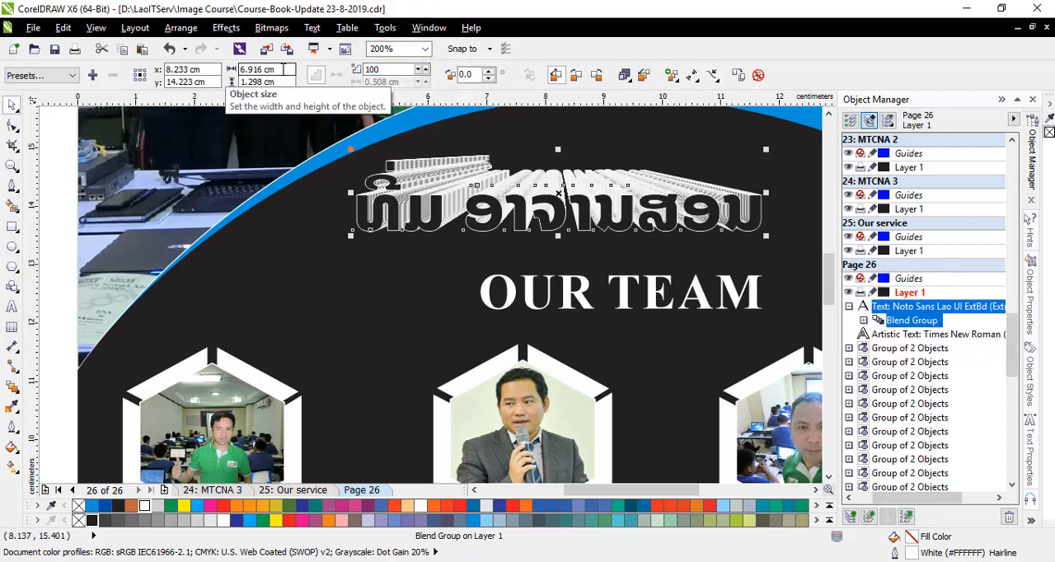
{"action": "double_click", "coordinate": [388, 69]}
{"action": "type", "text": "200"}
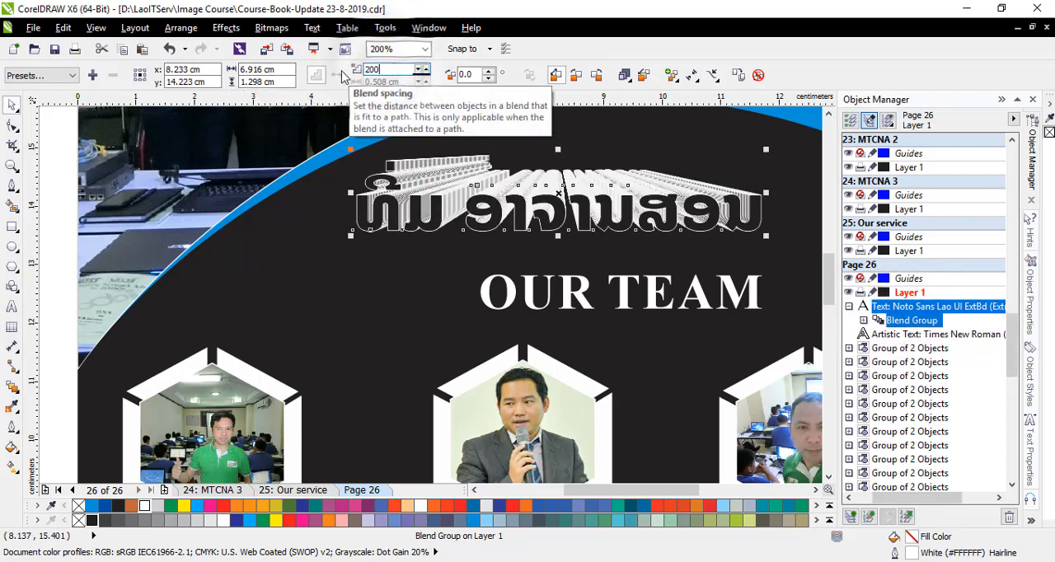
{"action": "key", "text": "Return"}
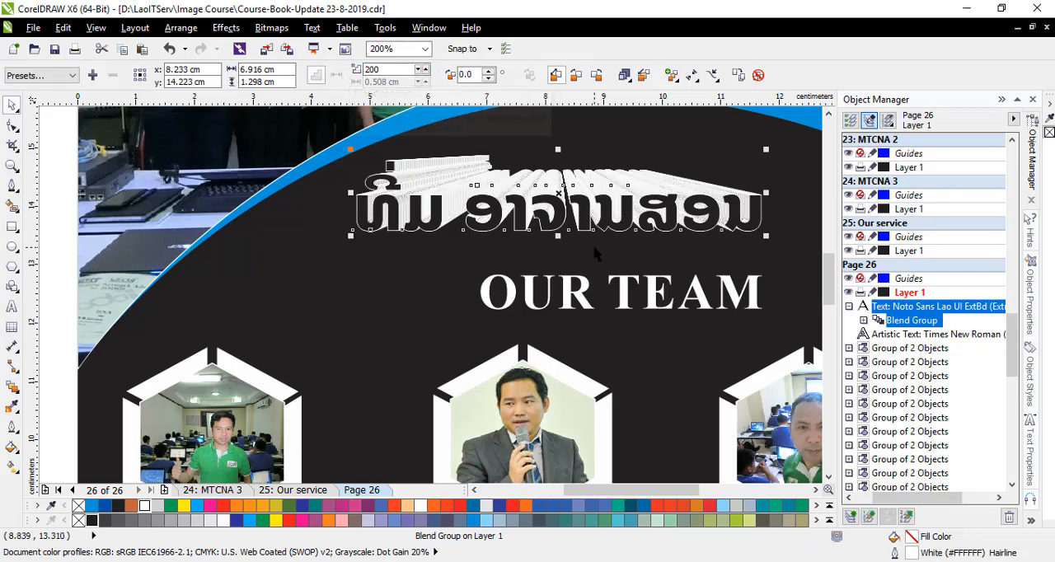
{"action": "left_click", "coordinate": [595, 247]}
{"action": "scroll", "coordinate": [595, 247], "scroll_direction": "down", "scroll_amount": 1}
{"action": "scroll", "coordinate": [596, 248], "scroll_direction": "up", "scroll_amount": 1}
- Shrink the small Lao heading inside the blend group to about 1.5 cm wide and place it just below the large heading's middle
{"action": "left_click", "coordinate": [605, 205]}
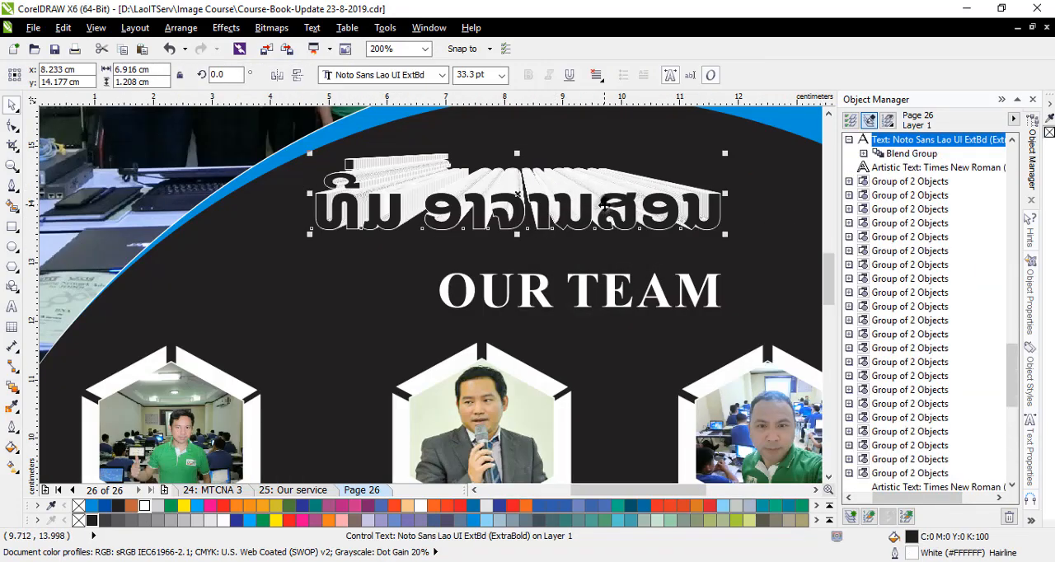
{"action": "left_click", "coordinate": [863, 154]}
{"action": "left_click", "coordinate": [915, 167]}
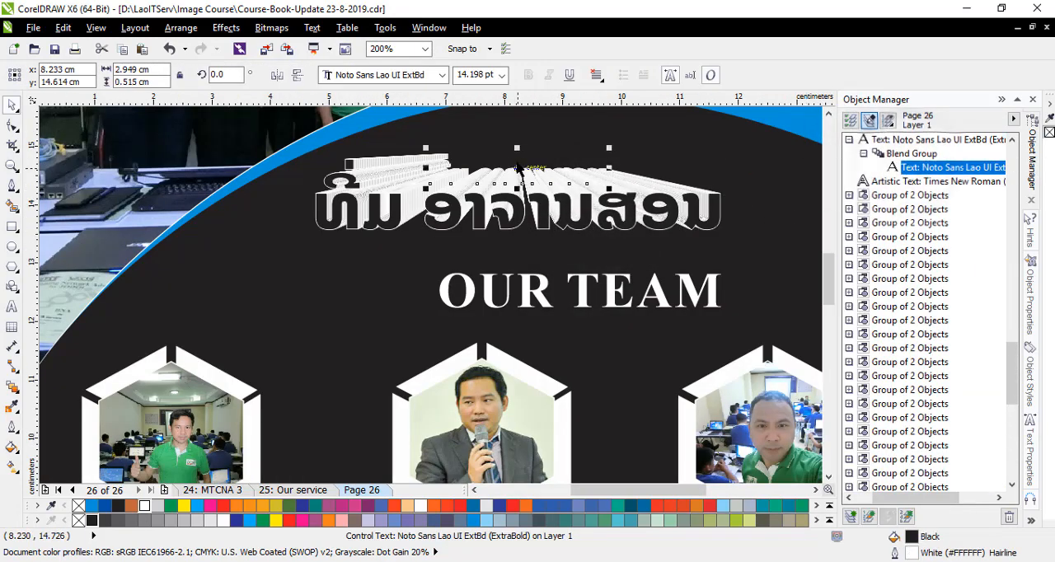
{"action": "left_click_drag", "start_coordinate": [516, 171], "coordinate": [513, 182]}
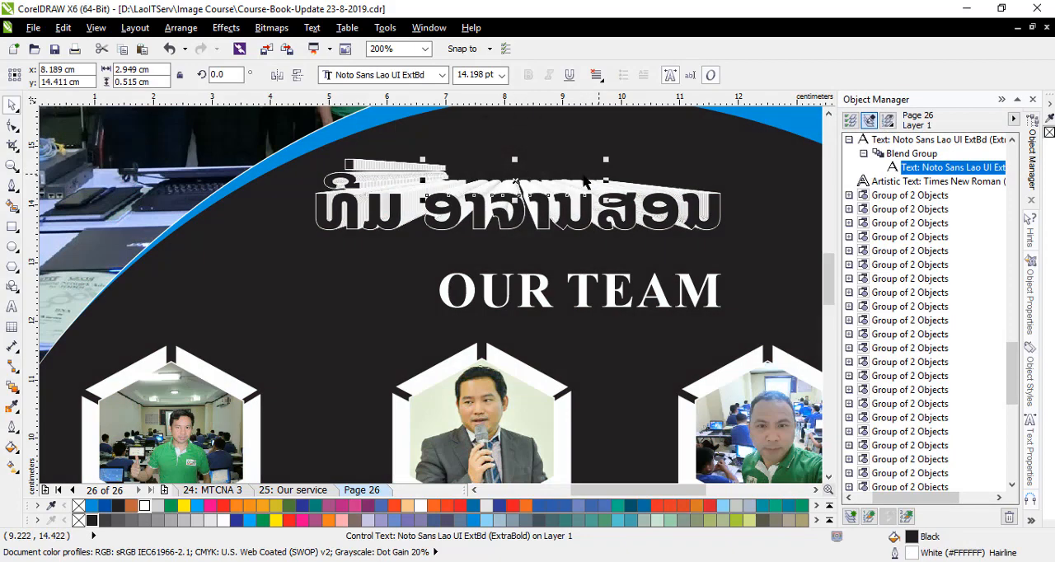
{"action": "left_click_drag", "start_coordinate": [610, 156], "coordinate": [500, 232]}
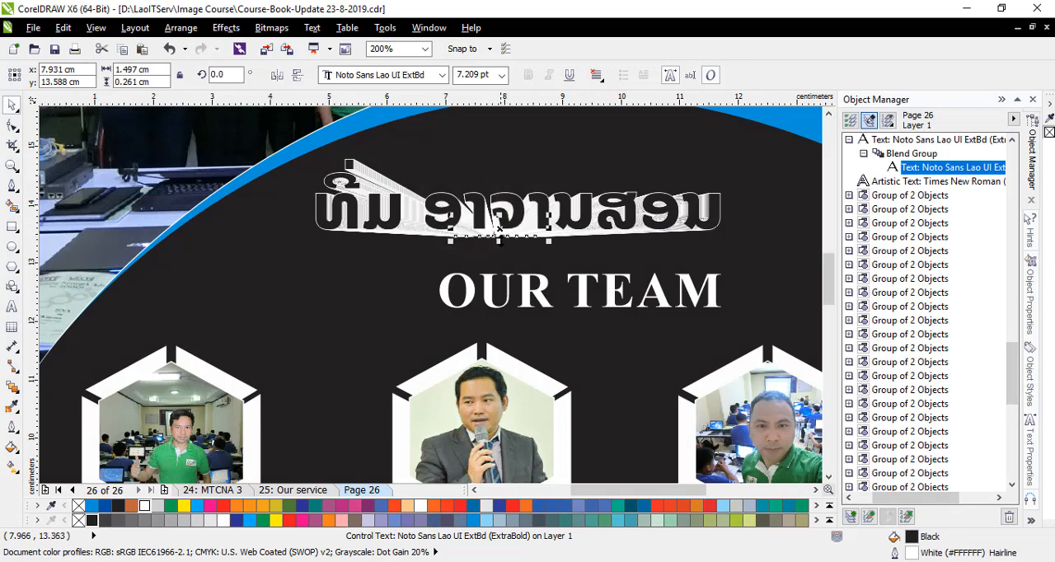
{"action": "scroll", "coordinate": [499, 232], "scroll_direction": "up", "scroll_amount": 2}
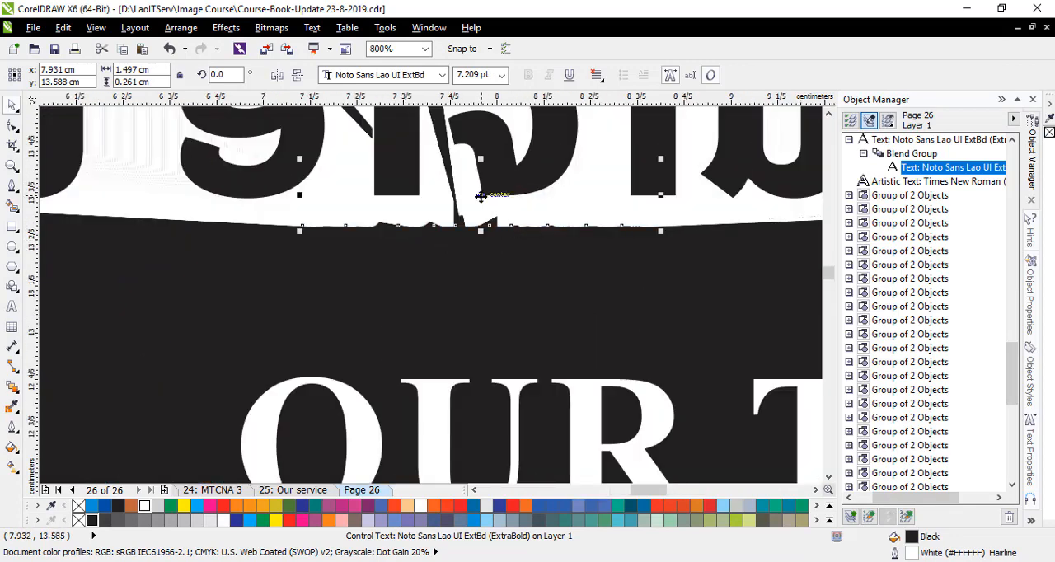
{"action": "left_click_drag", "start_coordinate": [480, 196], "coordinate": [508, 216]}
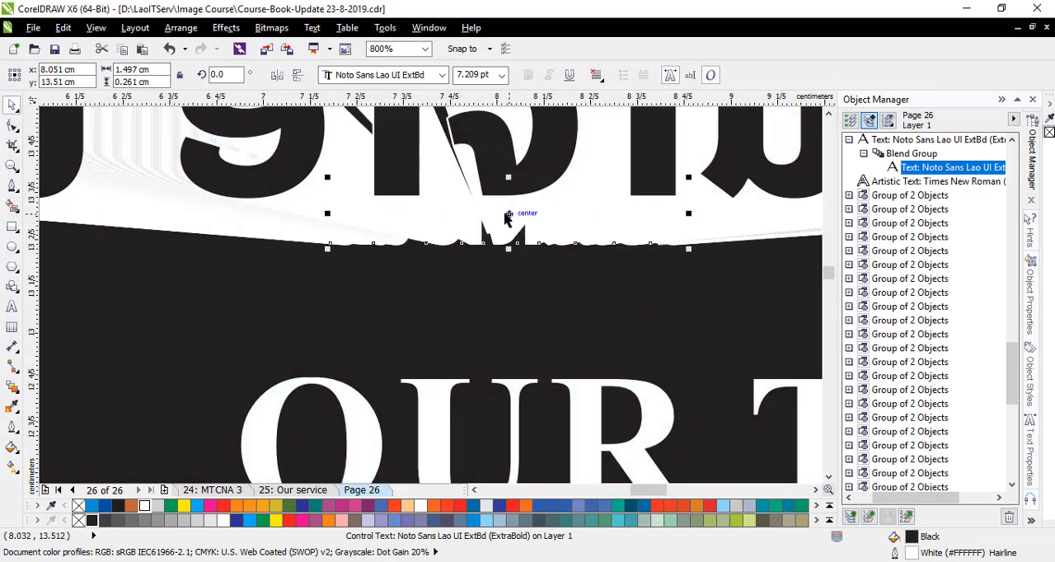
{"action": "scroll", "coordinate": [502, 216], "scroll_direction": "down", "scroll_amount": 2}
{"action": "scroll", "coordinate": [486, 216], "scroll_direction": "up", "scroll_amount": 1}
{"action": "scroll", "coordinate": [486, 216], "scroll_direction": "down", "scroll_amount": 1}
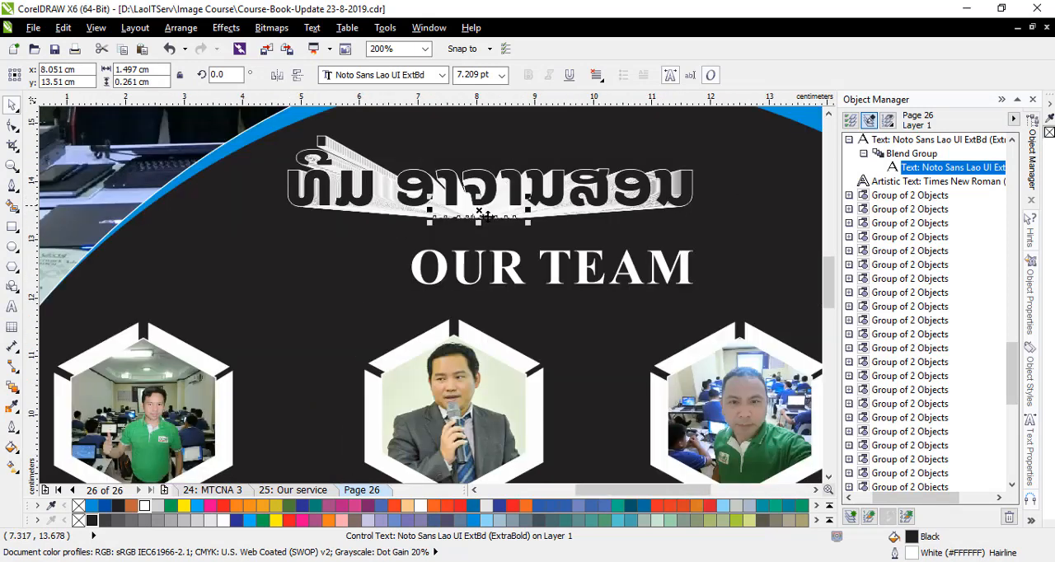
- Set the number of steps in the Lao heading's blend to 500 and inspect the result up close
{"action": "double_click", "coordinate": [383, 69]}
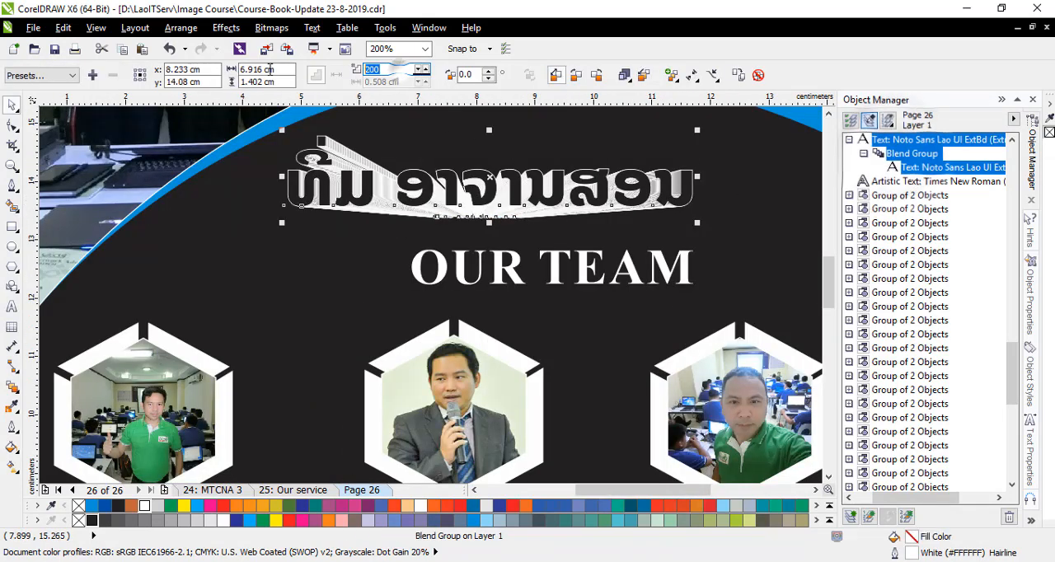
{"action": "type", "text": "500"}
{"action": "key", "text": "Return"}
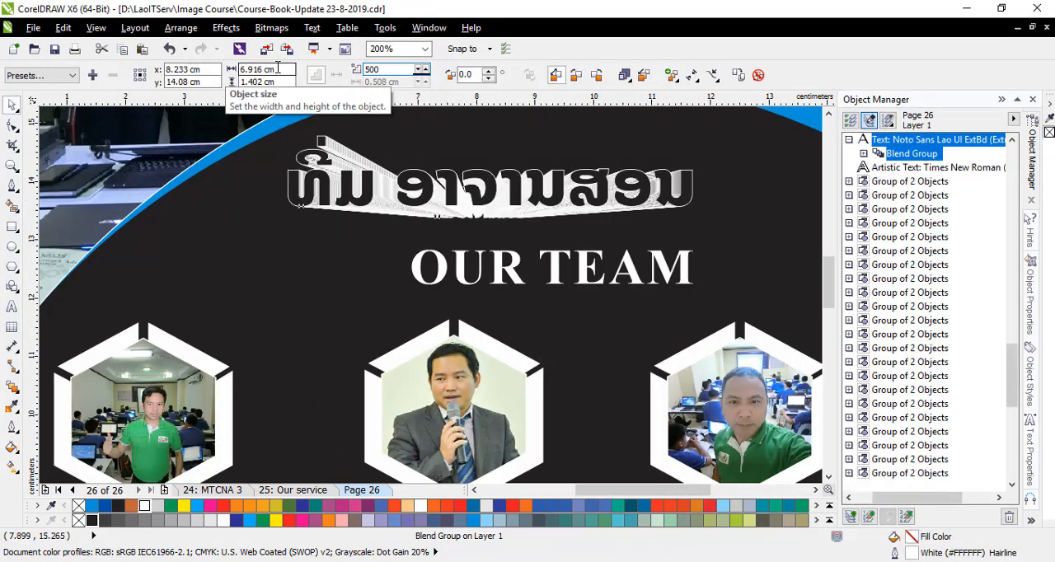
{"action": "left_click", "coordinate": [341, 247]}
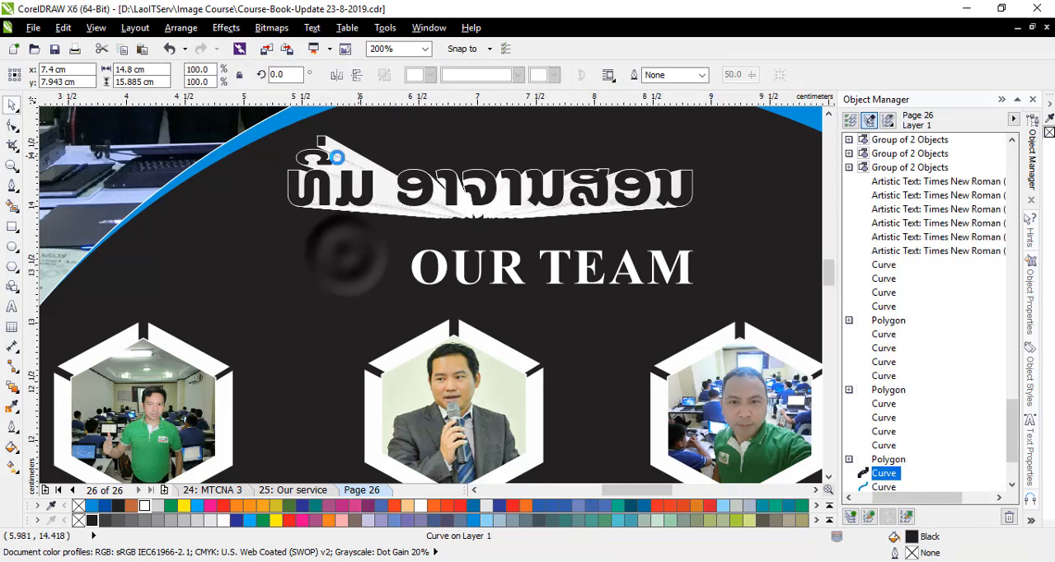
{"action": "scroll", "coordinate": [341, 247], "scroll_direction": "up", "scroll_amount": 2}
{"action": "scroll", "coordinate": [338, 220], "scroll_direction": "up", "scroll_amount": 2}
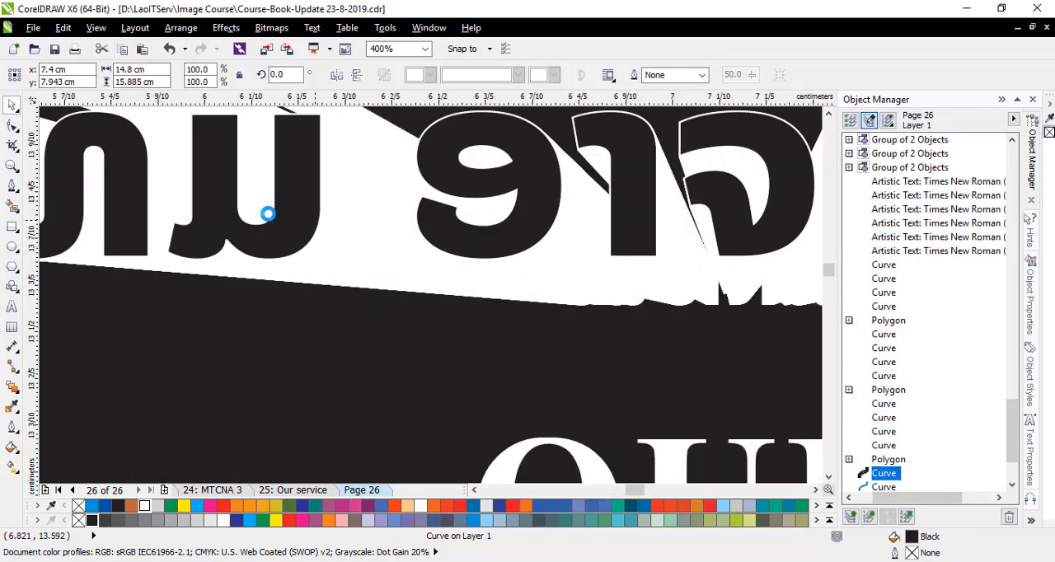
{"action": "scroll", "coordinate": [370, 215], "scroll_direction": "down", "scroll_amount": 1}
{"action": "scroll", "coordinate": [370, 216], "scroll_direction": "down", "scroll_amount": 3}
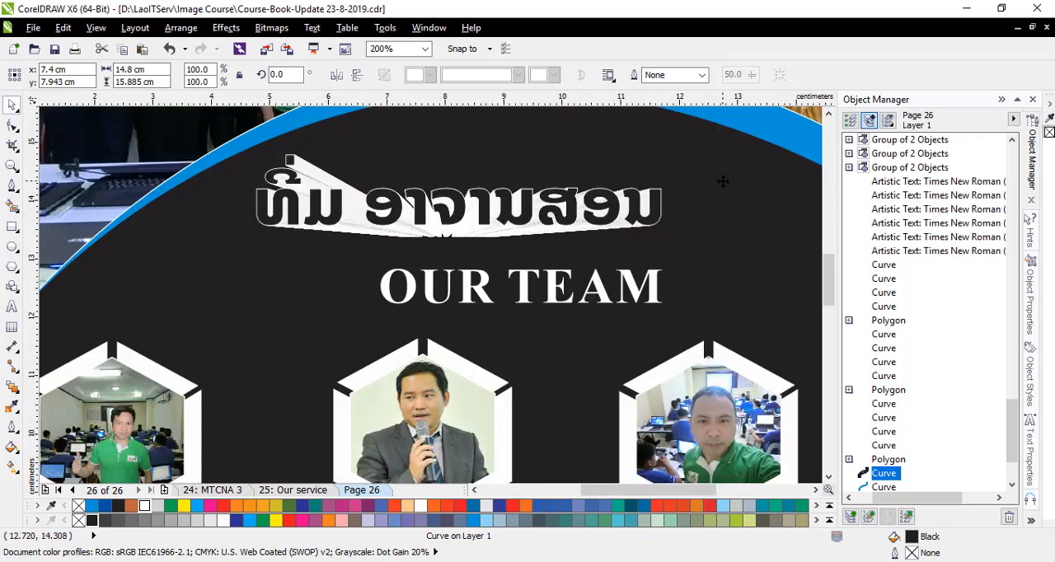
- Move the OUR TEAM text up to just beneath the Lao heading and give it a Sky Blue fill with a white hairline outline
{"action": "scroll", "coordinate": [429, 235], "scroll_direction": "down", "scroll_amount": 2}
{"action": "left_click", "coordinate": [688, 231]}
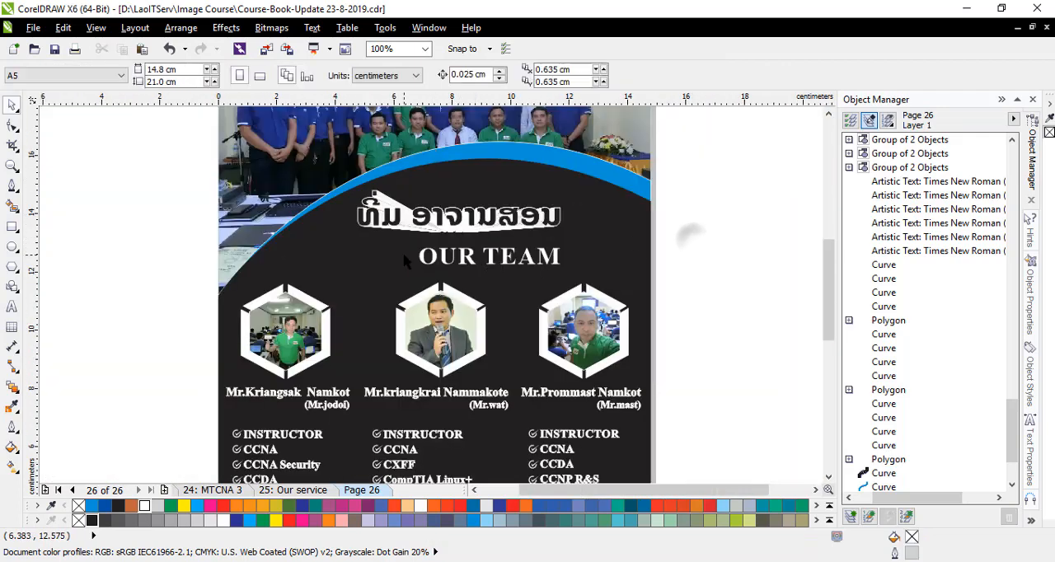
{"action": "scroll", "coordinate": [469, 258], "scroll_direction": "up", "scroll_amount": 1}
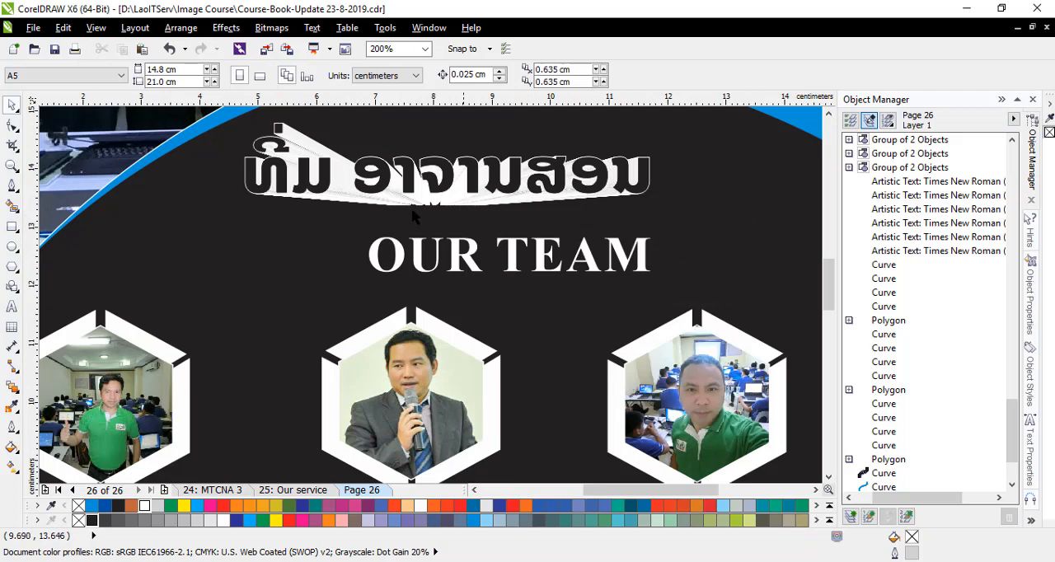
{"action": "left_click", "coordinate": [646, 357]}
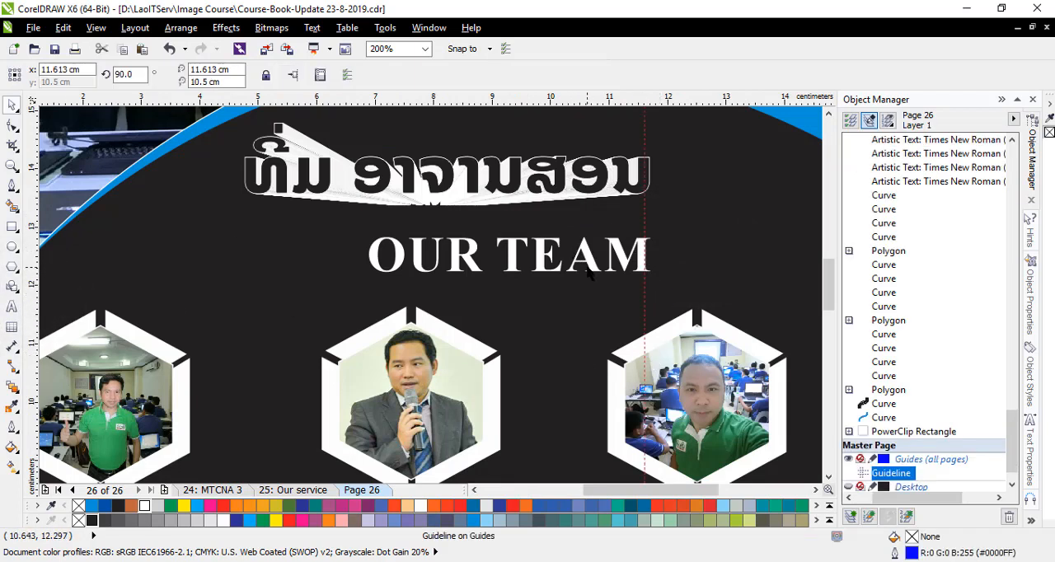
{"action": "left_click", "coordinate": [587, 270]}
{"action": "left_click_drag", "start_coordinate": [587, 270], "coordinate": [584, 244]}
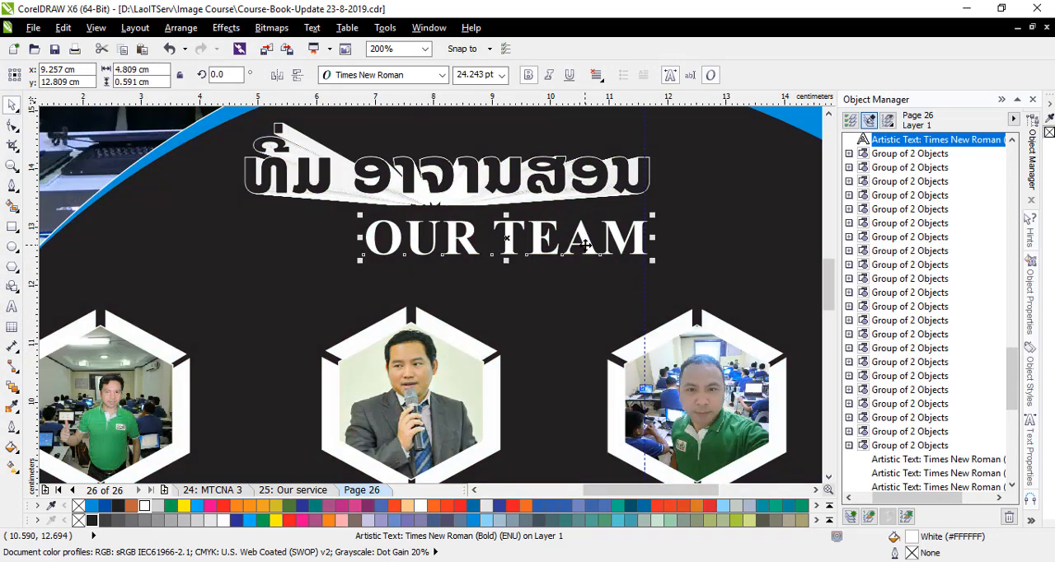
{"action": "left_click", "coordinate": [93, 505]}
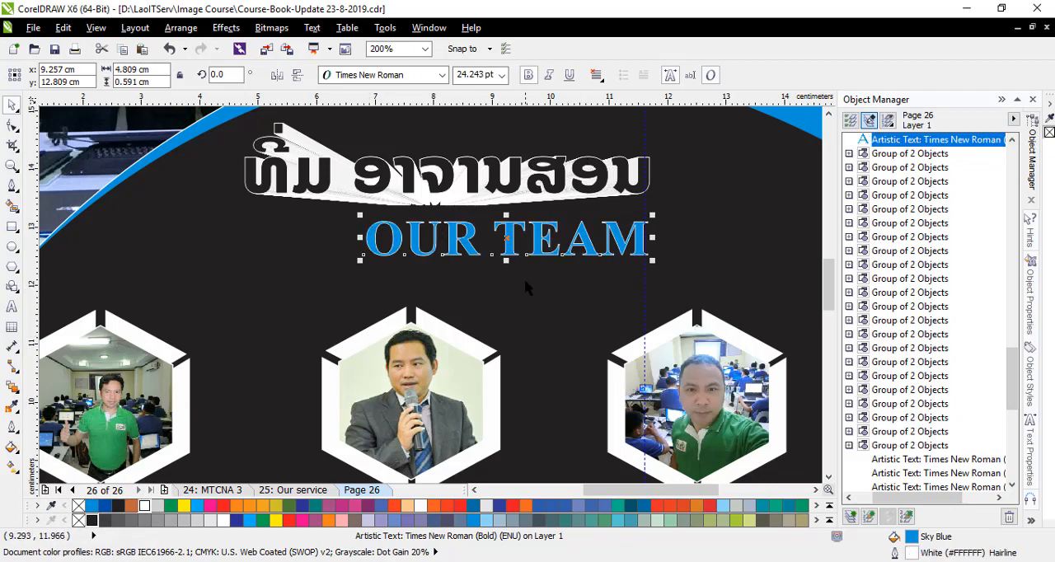
- Add a drop shadow to the OUR TEAM text, cast just below the letters
{"action": "left_click", "coordinate": [19, 397]}
{"action": "left_click", "coordinate": [41, 434]}
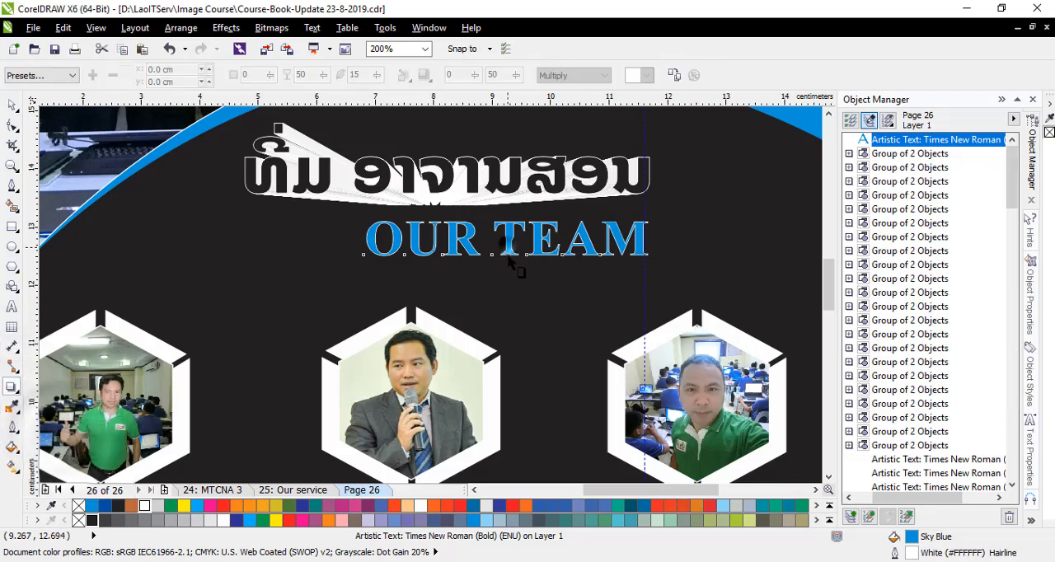
{"action": "mouse_move", "coordinate": [507, 257]}
{"action": "left_mouse_down"}
{"action": "mouse_move", "coordinate": [475, 280]}
{"action": "mouse_move", "coordinate": [494, 258]}
{"action": "mouse_move", "coordinate": [520, 262]}
{"action": "mouse_move", "coordinate": [506, 247]}
{"action": "mouse_move", "coordinate": [522, 258]}
{"action": "left_mouse_up"}
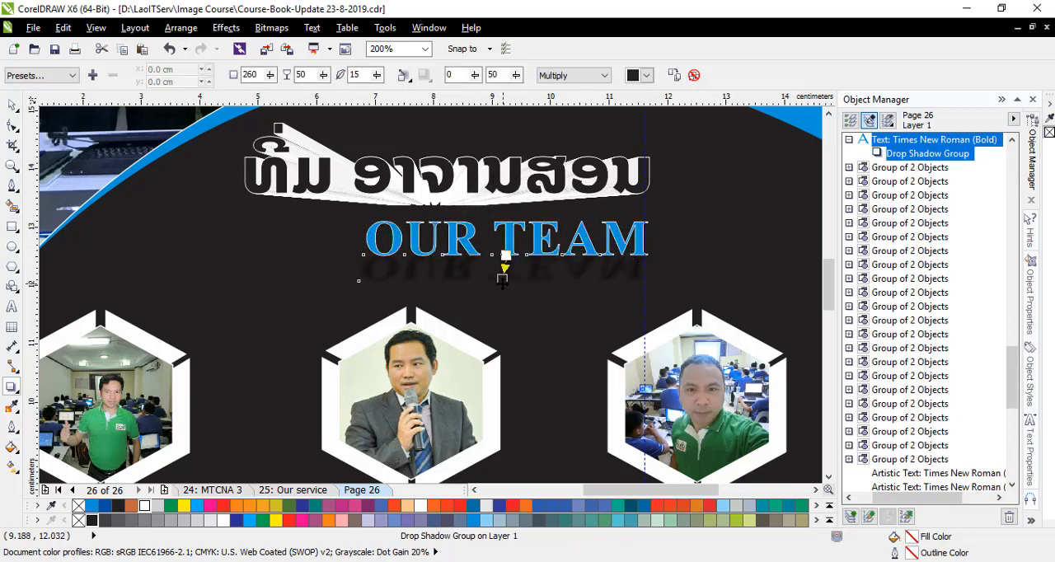
- Try green, blue, red and yellow as the colour of the OUR TEAM drop shadow
{"action": "left_click", "coordinate": [646, 75]}
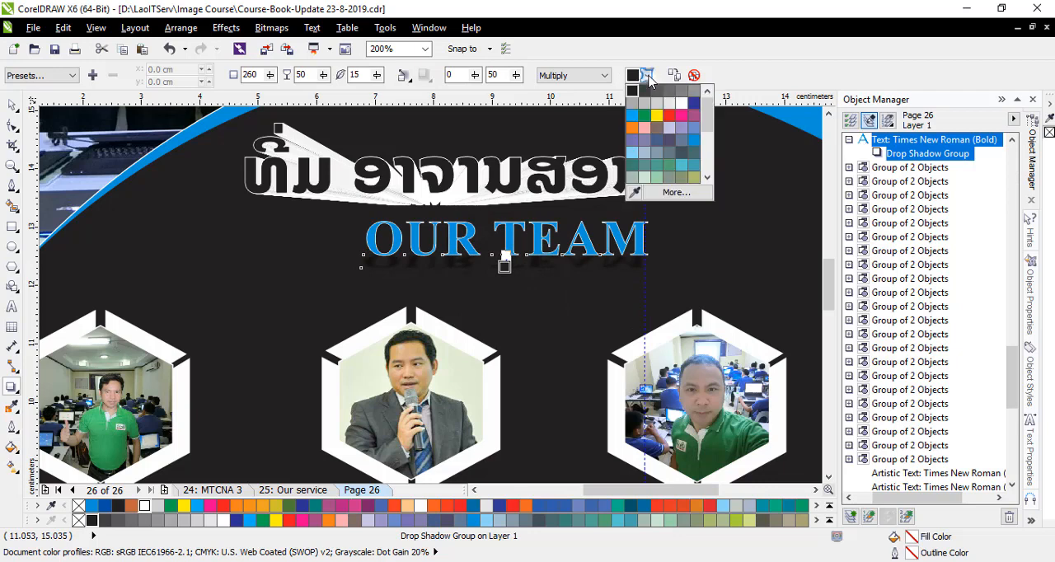
{"action": "left_click", "coordinate": [683, 100]}
{"action": "left_click", "coordinate": [647, 75]}
{"action": "left_click", "coordinate": [645, 103]}
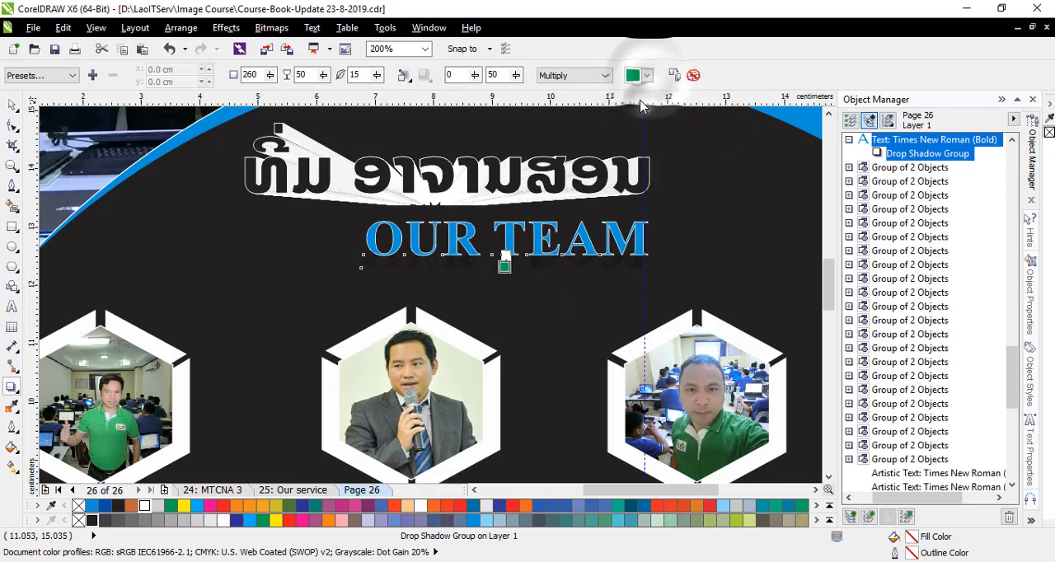
{"action": "left_click", "coordinate": [647, 76]}
{"action": "left_click", "coordinate": [631, 127]}
{"action": "left_click", "coordinate": [647, 76]}
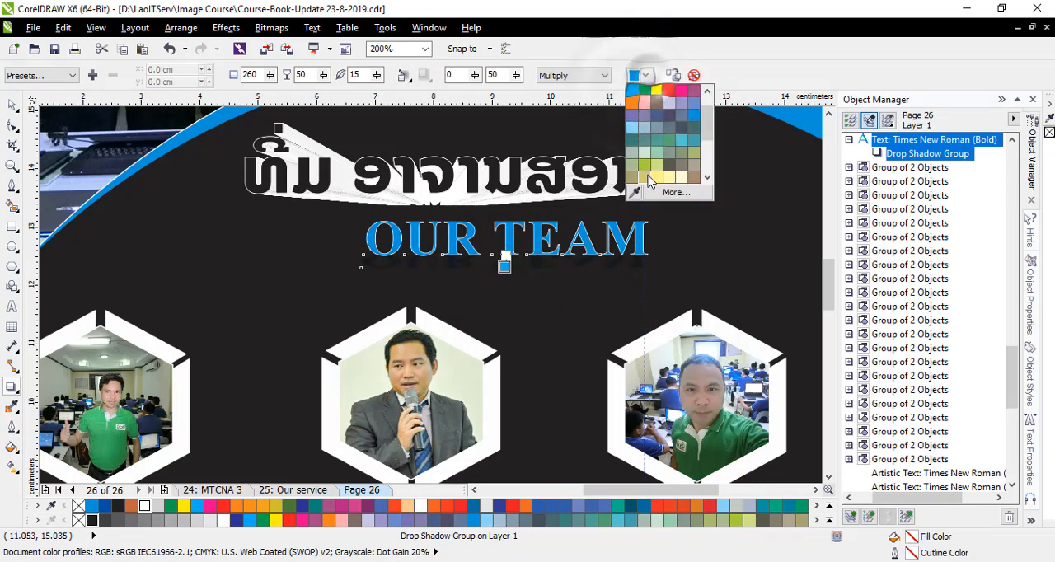
{"action": "left_click", "coordinate": [668, 176]}
{"action": "left_click", "coordinate": [647, 76]}
{"action": "left_click", "coordinate": [680, 127]}
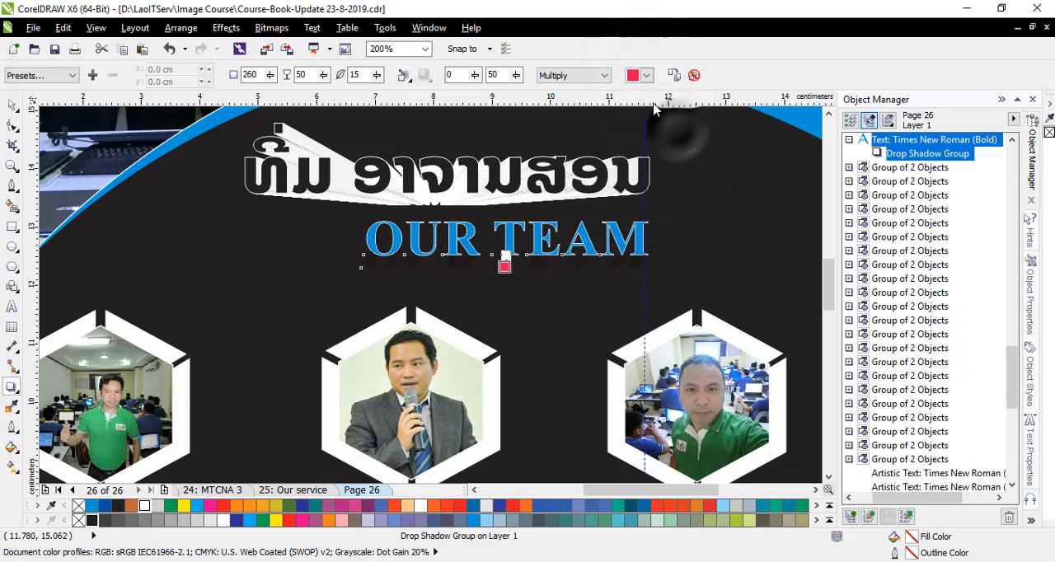
{"action": "left_click", "coordinate": [647, 76]}
{"action": "left_click", "coordinate": [659, 96]}
- Colour the OUR TEAM drop shadow with the sky blue of the page's arc and swing its direction to about 215 degrees
{"action": "left_click", "coordinate": [647, 76]}
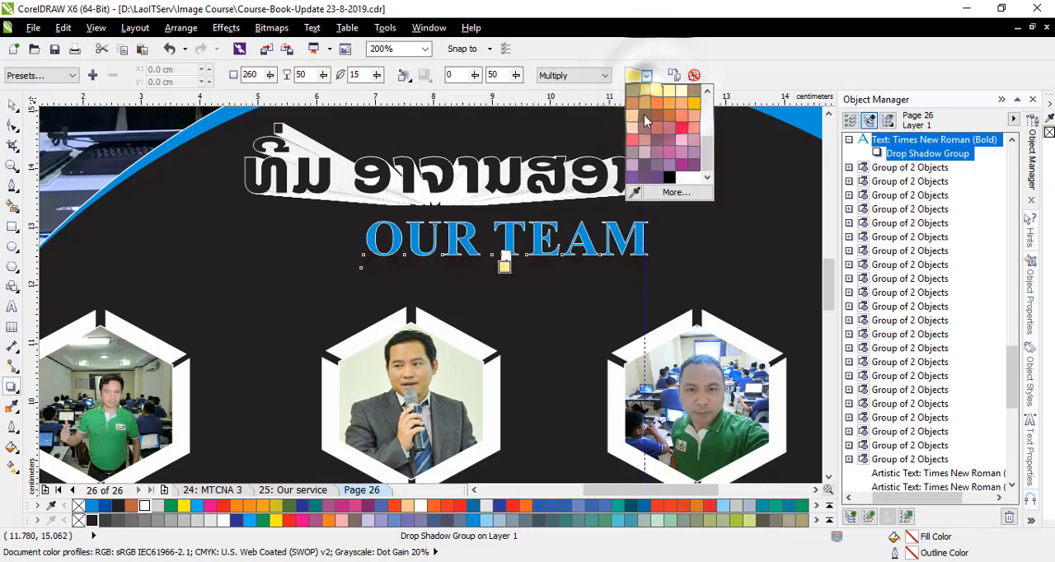
{"action": "left_click", "coordinate": [659, 93]}
{"action": "left_click", "coordinate": [218, 115]}
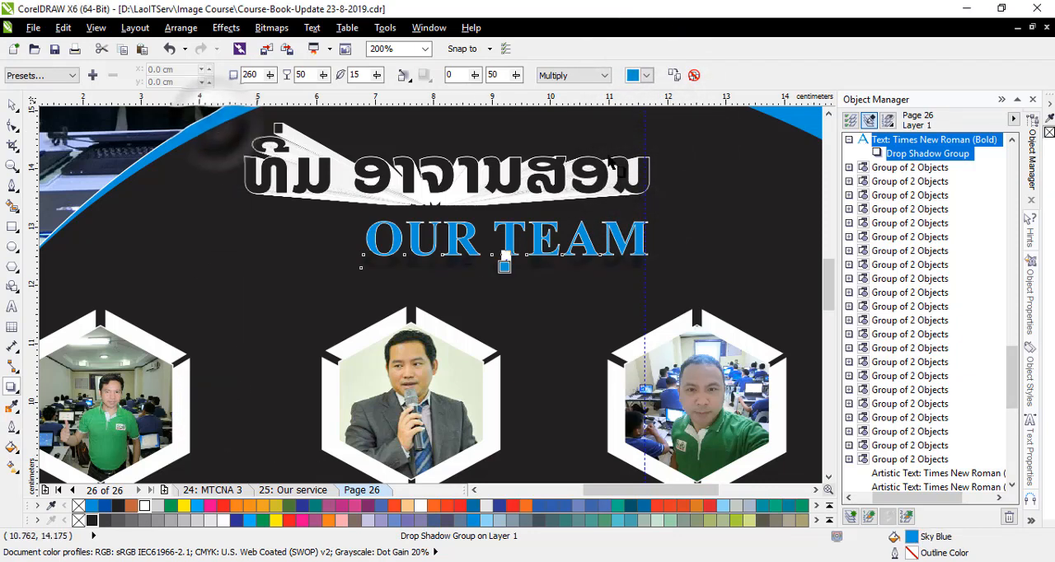
{"action": "left_click_drag", "start_coordinate": [504, 265], "coordinate": [487, 267]}
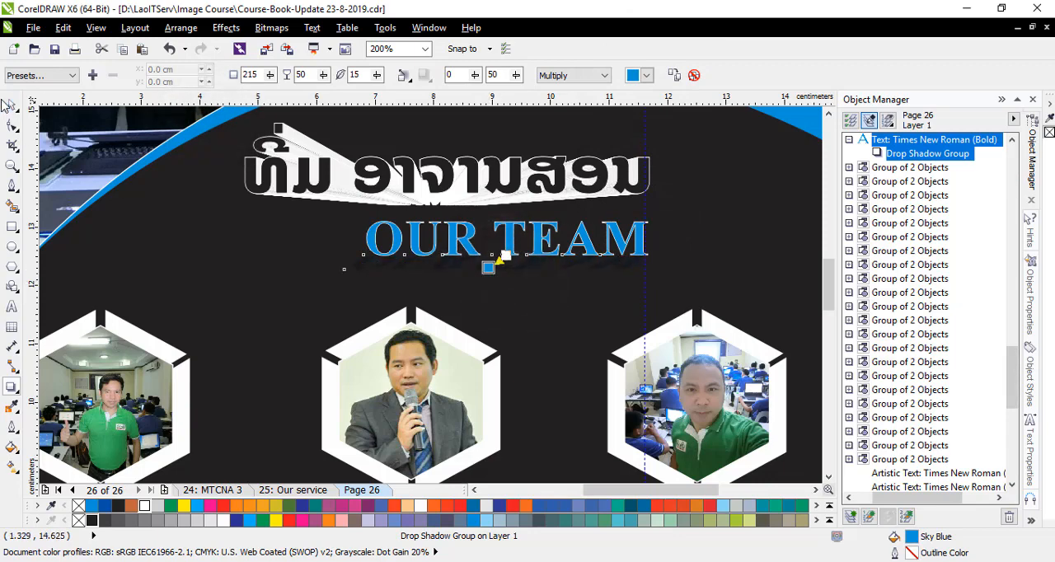
{"action": "left_click", "coordinate": [14, 110]}
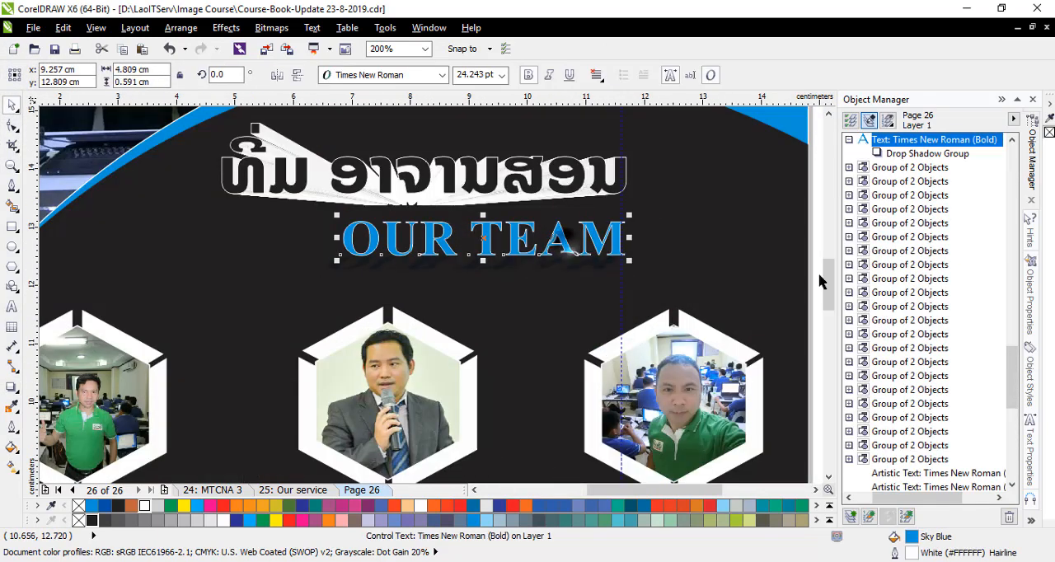
- Thicken the white outline of the OUR TEAM text, trying 0.75 pt and settling on 1.0 pt
{"action": "left_click", "coordinate": [1030, 449]}
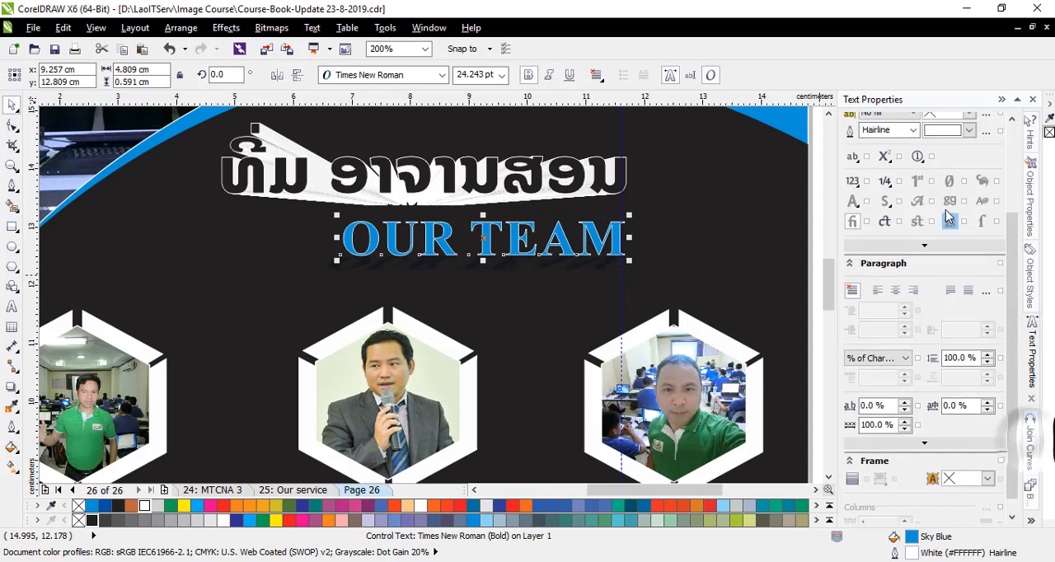
{"action": "left_click", "coordinate": [913, 162]}
{"action": "left_click", "coordinate": [875, 205]}
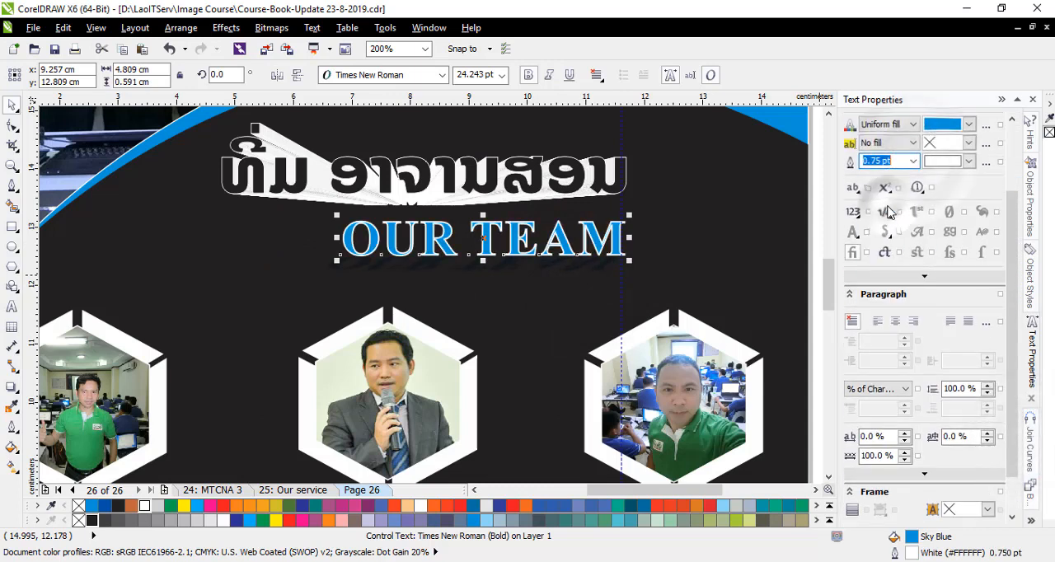
{"action": "left_click", "coordinate": [913, 161]}
{"action": "left_click", "coordinate": [869, 176]}
{"action": "left_click", "coordinate": [521, 312]}
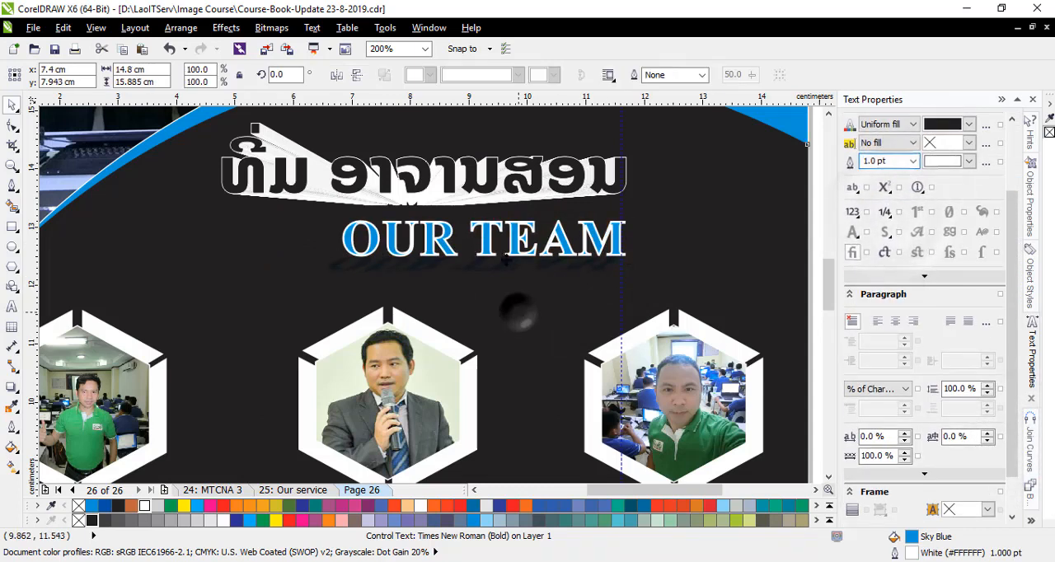
- Set the white outline of the OUR TEAM text to 0.75 pt
{"action": "left_click", "coordinate": [478, 250]}
{"action": "left_click", "coordinate": [913, 160]}
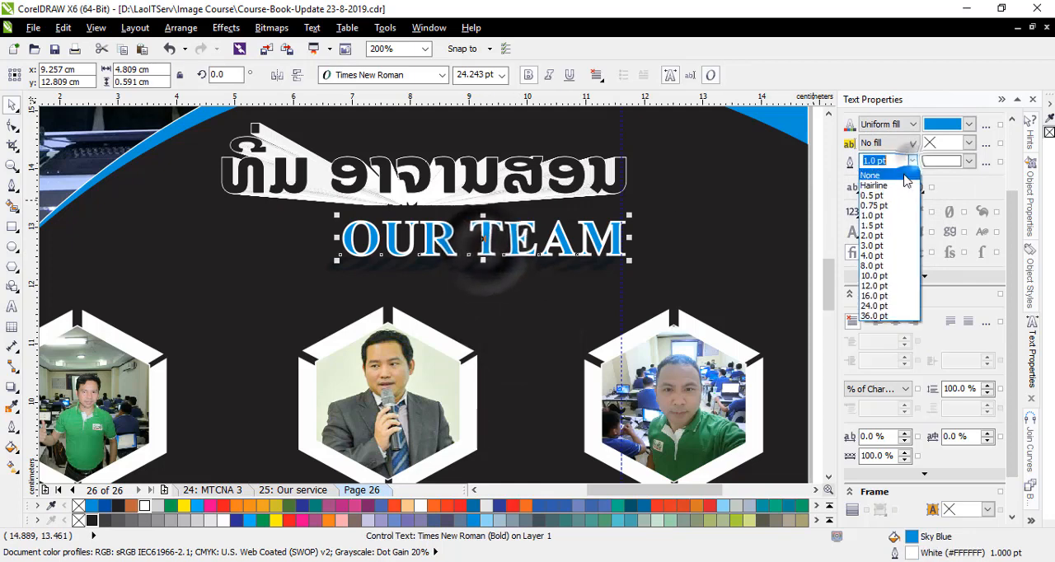
{"action": "left_click", "coordinate": [875, 205]}
{"action": "left_click", "coordinate": [726, 244]}
{"action": "scroll", "coordinate": [518, 227], "scroll_direction": "down", "scroll_amount": 1}
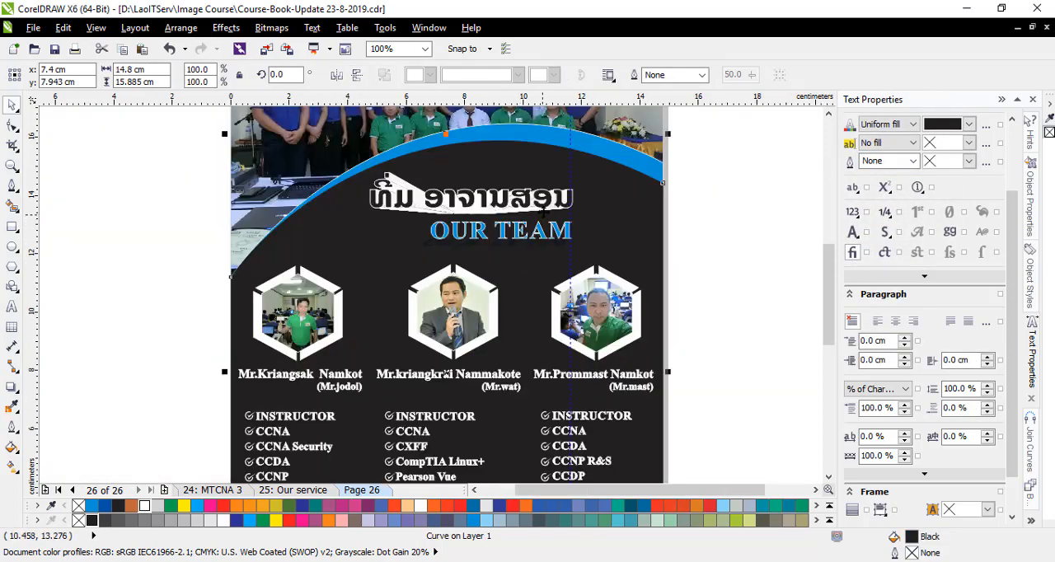
{"action": "scroll", "coordinate": [506, 211], "scroll_direction": "up", "scroll_amount": 1}
- Fill the Lao heading above OUR TEAM with sky blue and change its outline to black
{"action": "left_click", "coordinate": [12, 306]}
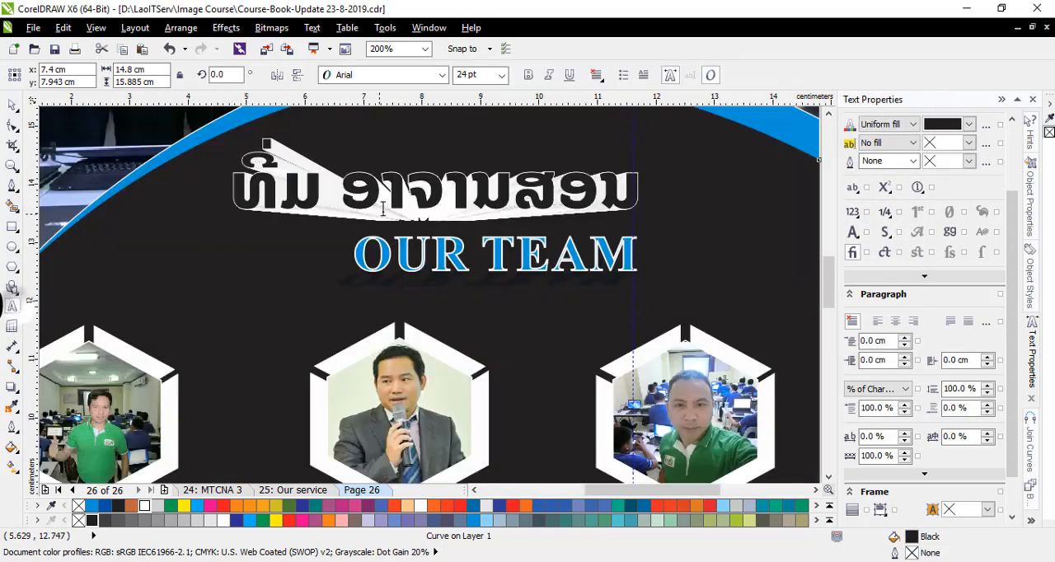
{"action": "left_click", "coordinate": [401, 194]}
{"action": "key", "text": "ctrl+a"}
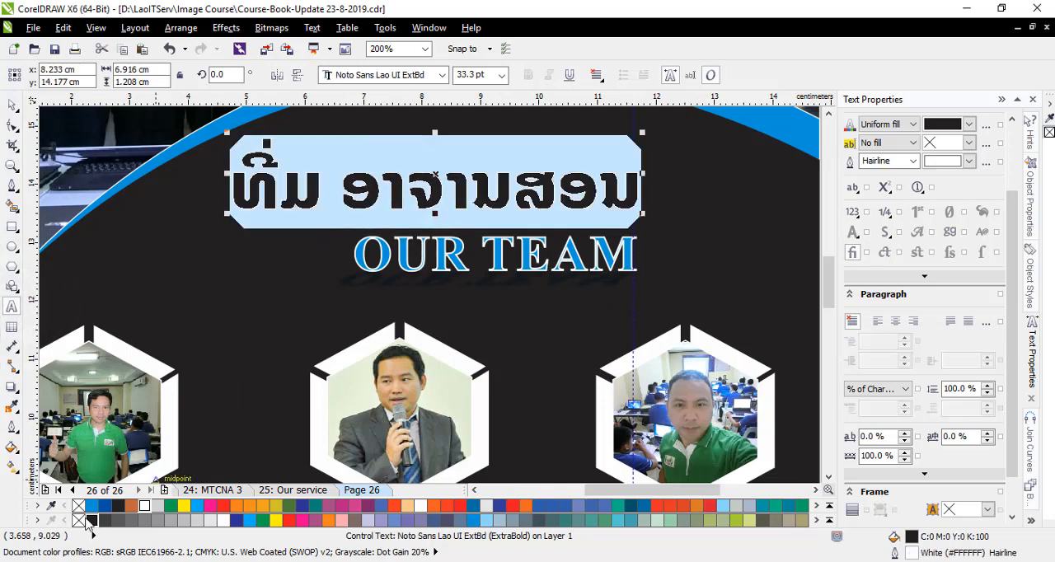
{"action": "left_click", "coordinate": [91, 505]}
{"action": "left_click", "coordinate": [12, 105]}
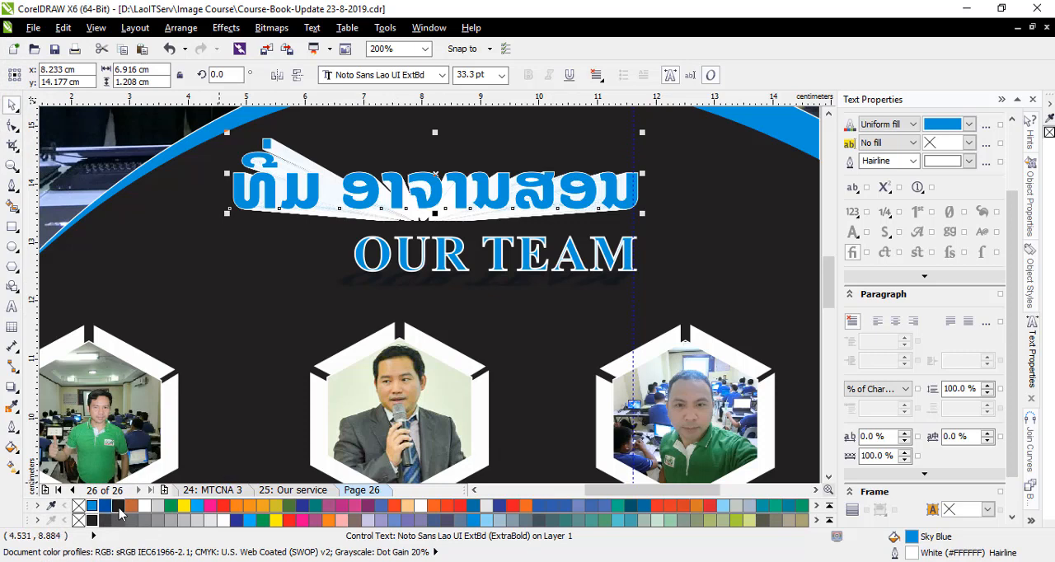
{"action": "right_click", "coordinate": [117, 506]}
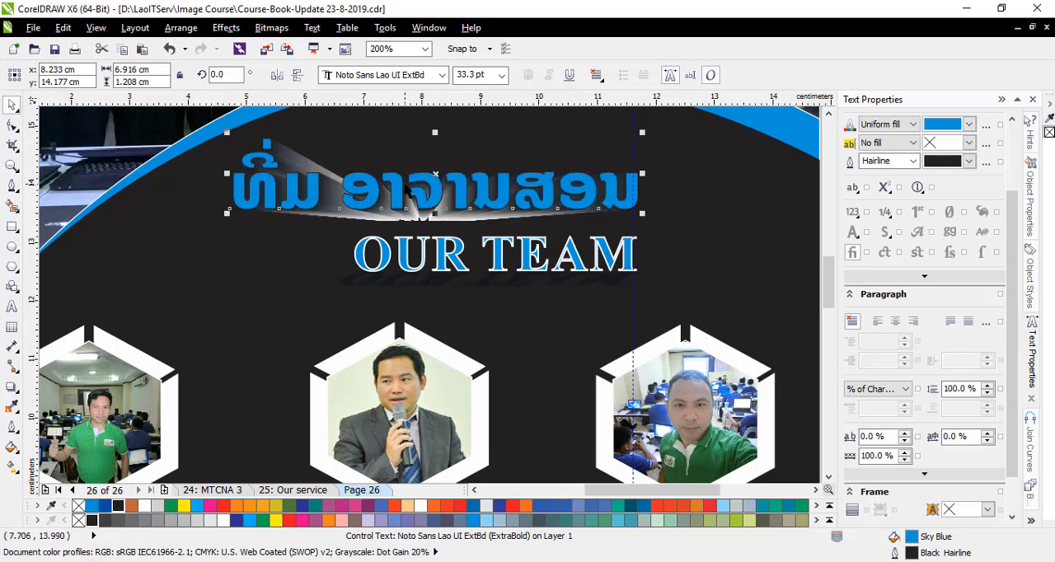
- Examine the recoloured heading, instructor photos and qualification lists, ending with the whole team page in view
{"action": "left_click", "coordinate": [830, 234]}
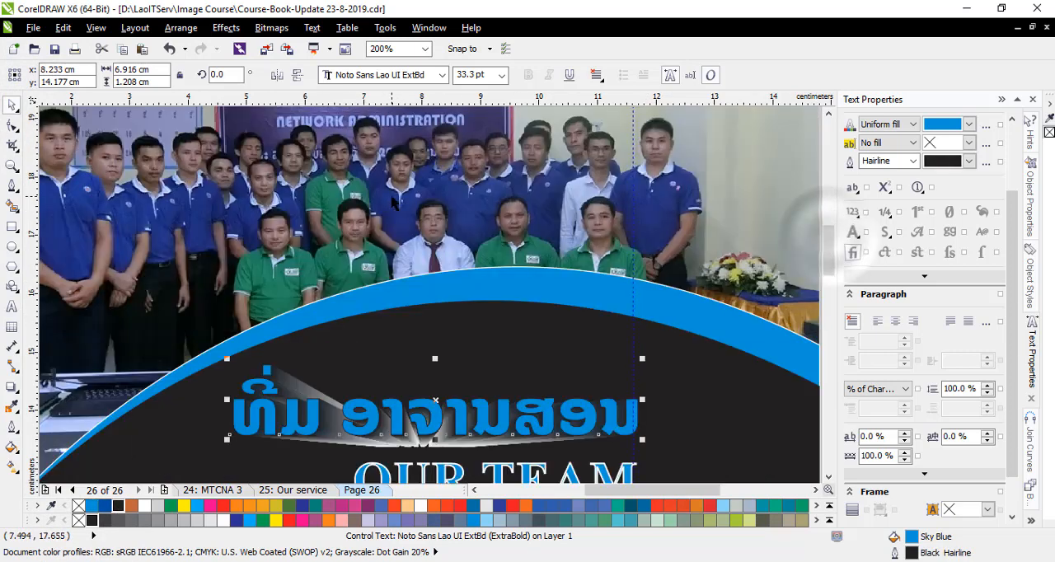
{"action": "scroll", "coordinate": [392, 198], "scroll_direction": "down", "scroll_amount": 1}
{"action": "left_click", "coordinate": [669, 331]}
{"action": "scroll", "coordinate": [466, 326], "scroll_direction": "up", "scroll_amount": 1}
{"action": "scroll", "coordinate": [532, 248], "scroll_direction": "down", "scroll_amount": 1}
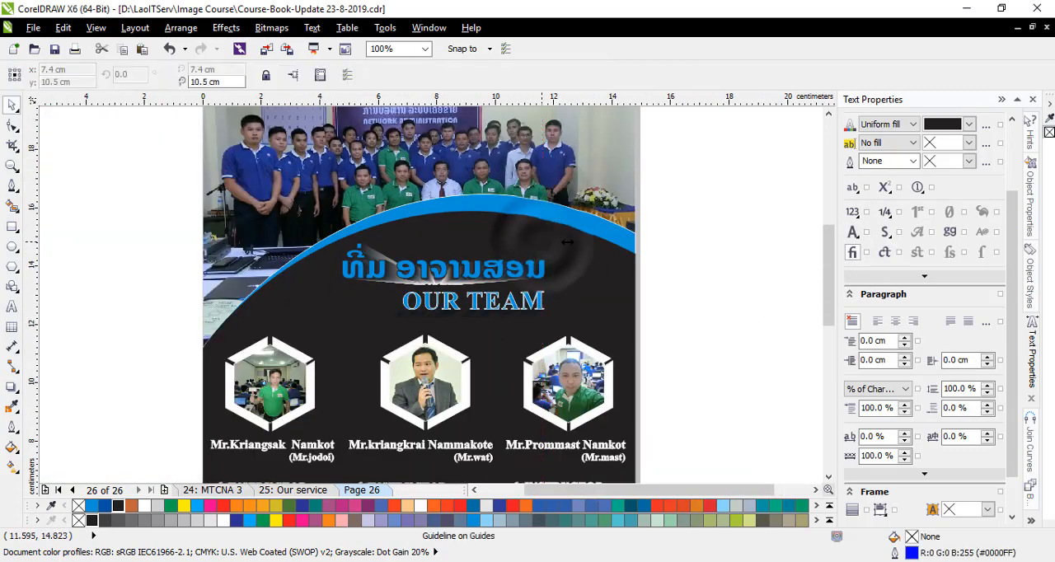
{"action": "scroll", "coordinate": [537, 232], "scroll_direction": "down", "scroll_amount": 1}
{"action": "scroll", "coordinate": [560, 356], "scroll_direction": "up", "scroll_amount": 1}
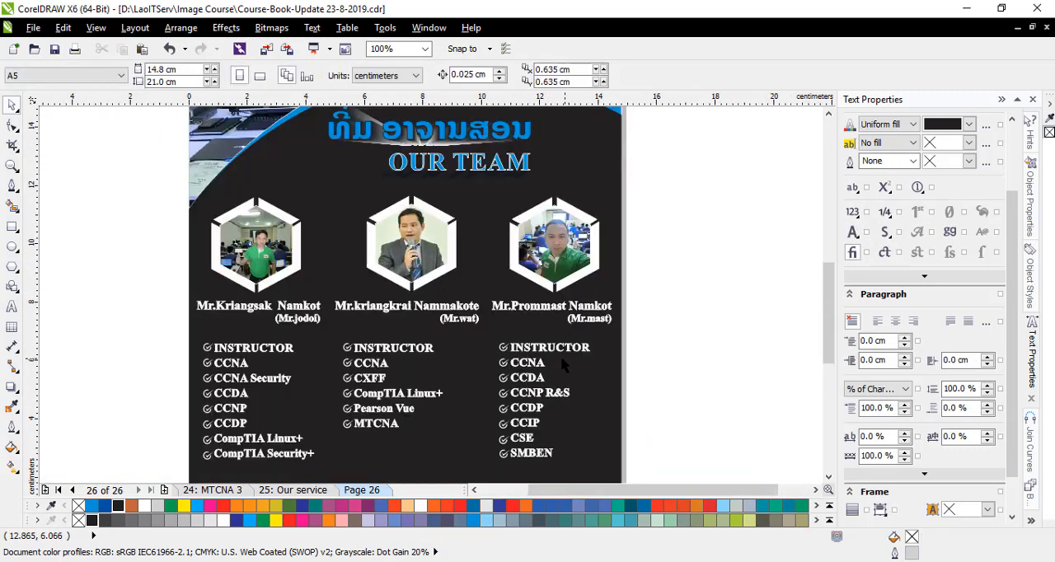
{"action": "scroll", "coordinate": [583, 320], "scroll_direction": "down", "scroll_amount": 1}
{"action": "left_click_drag", "start_coordinate": [827, 303], "coordinate": [827, 286]}
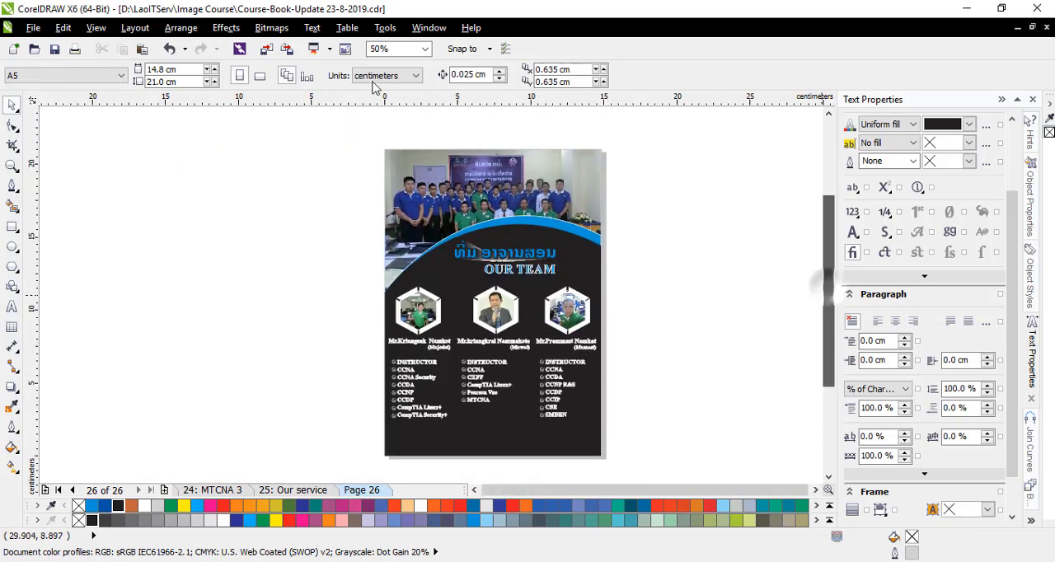
{"action": "left_click", "coordinate": [424, 49]}
{"action": "left_click", "coordinate": [404, 64]}
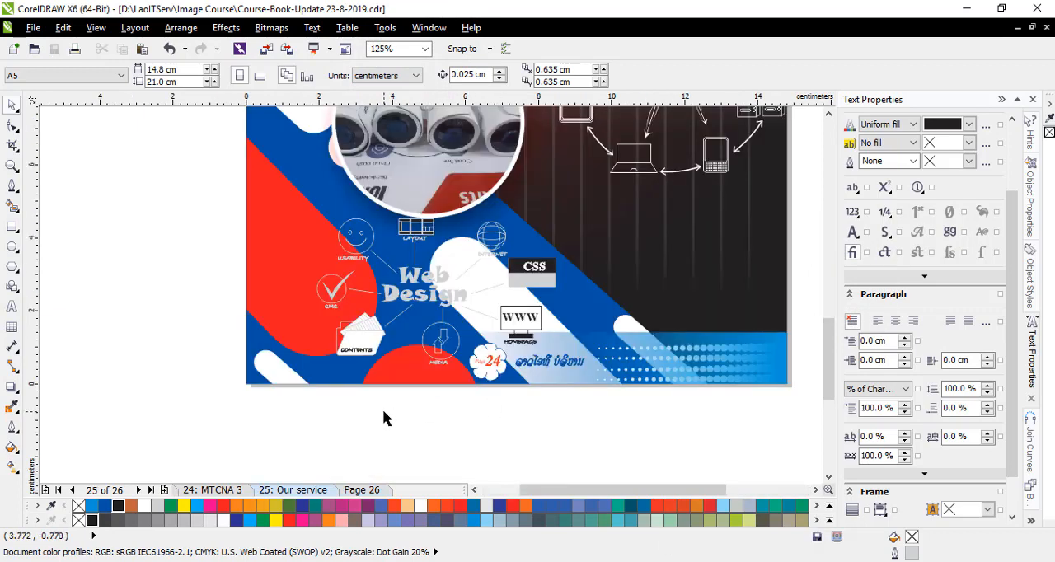
- Copy the footer strip with its page-number flower, Lao company text and dot pattern from page 25, Our service
{"action": "scroll", "coordinate": [386, 415], "scroll_direction": "down", "scroll_amount": 1}
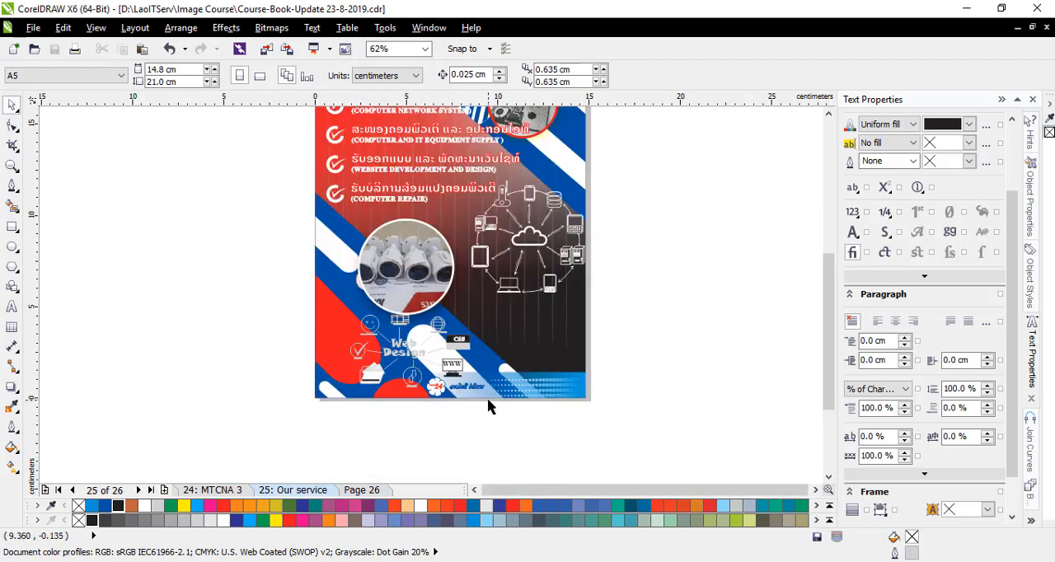
{"action": "scroll", "coordinate": [498, 406], "scroll_direction": "up", "scroll_amount": 1}
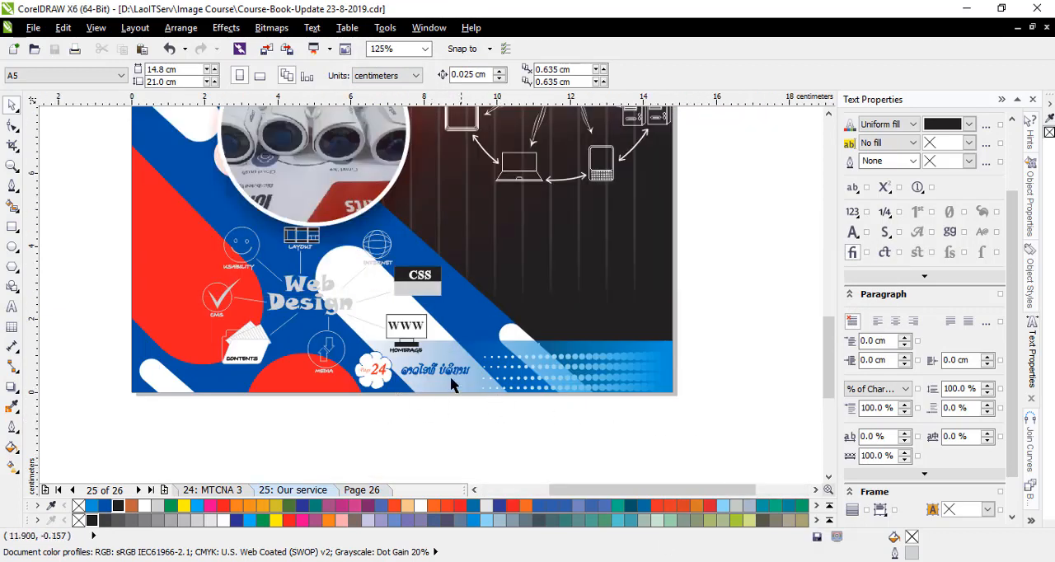
{"action": "left_click", "coordinate": [550, 376]}
{"action": "left_click", "coordinate": [690, 431]}
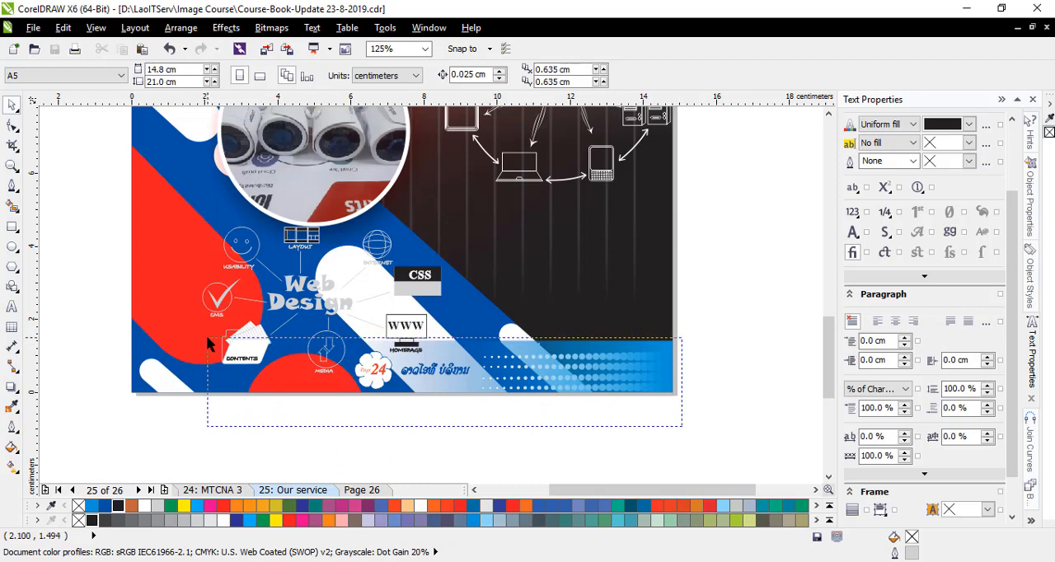
{"action": "left_click_drag", "start_coordinate": [682, 426], "coordinate": [208, 344]}
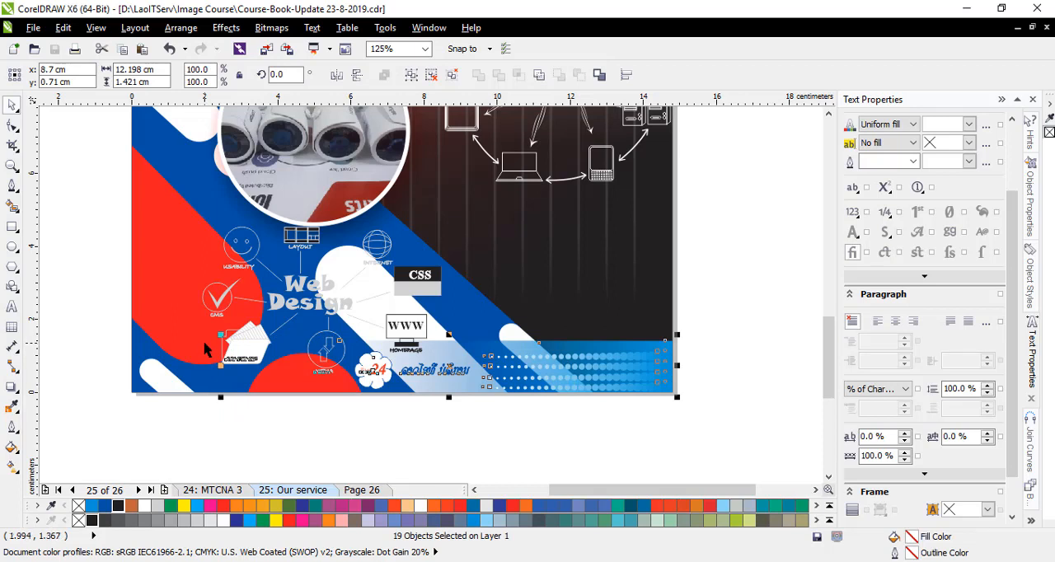
{"action": "right_click", "coordinate": [374, 373]}
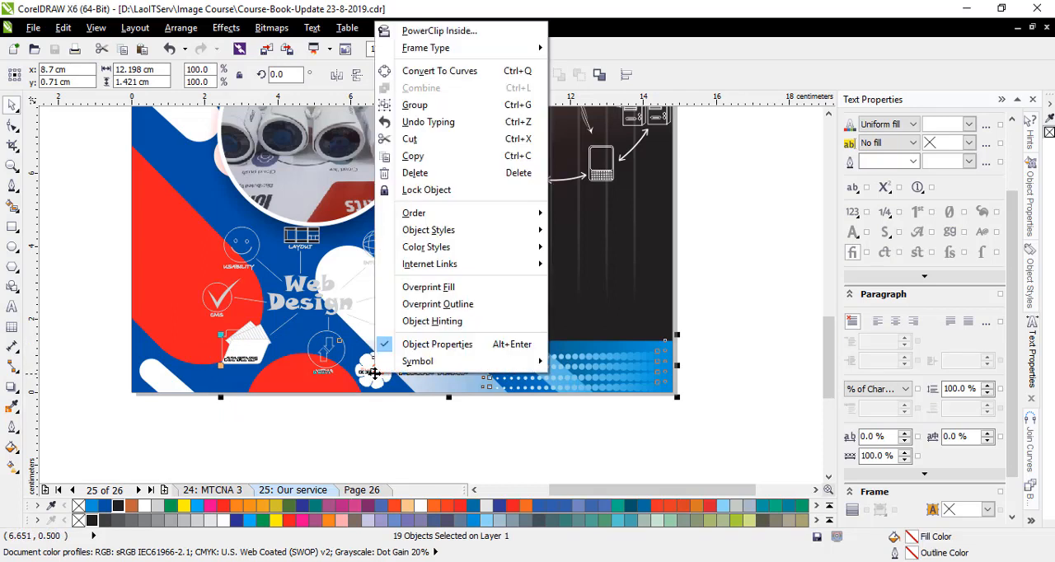
{"action": "left_click", "coordinate": [426, 158]}
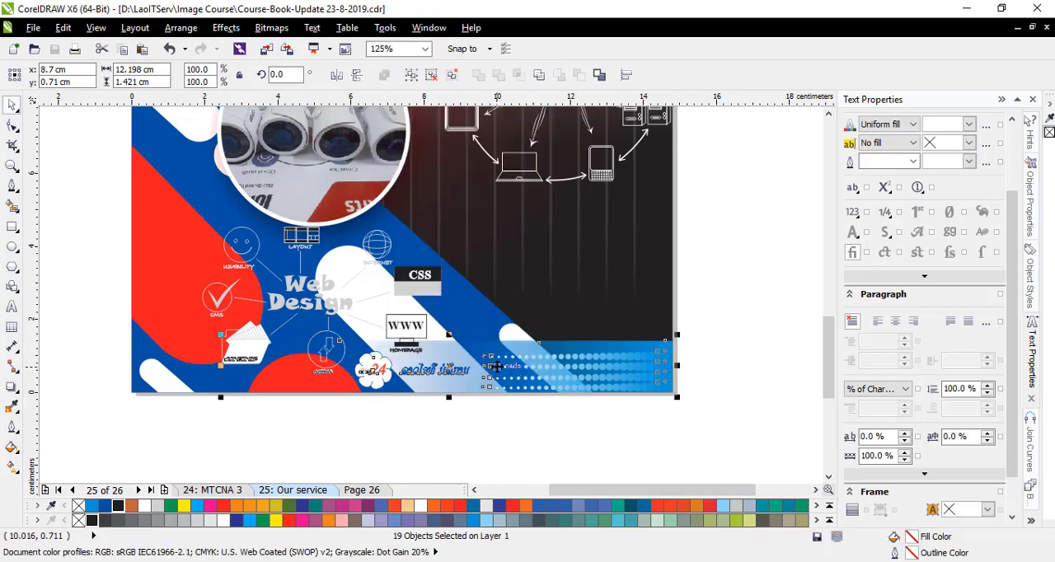
- Paste the copied footer onto page 26 and delete the stray MEDIA text that came with it
{"action": "left_click", "coordinate": [362, 490]}
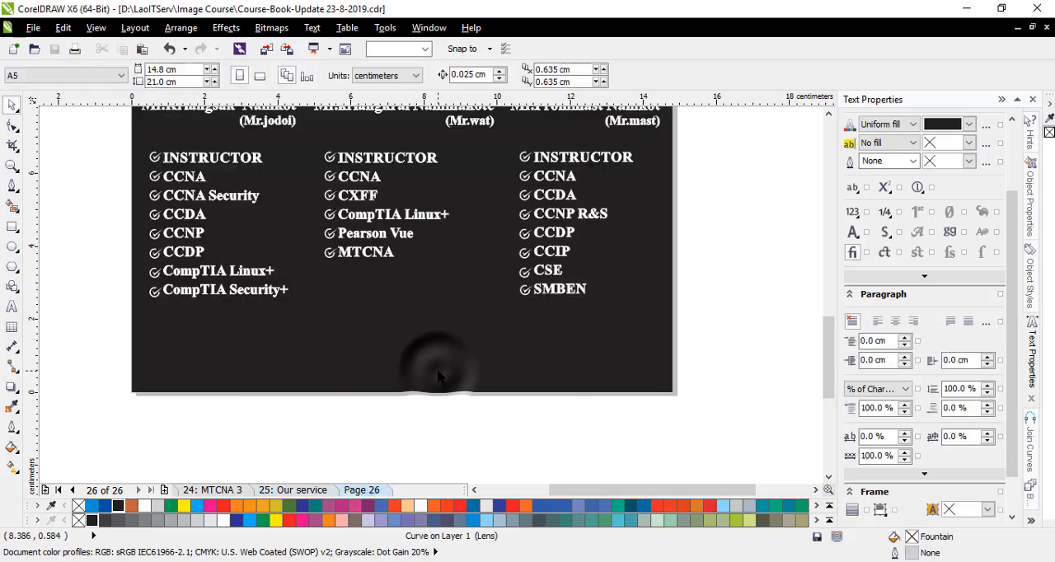
{"action": "key", "text": "ctrl+v"}
{"action": "scroll", "coordinate": [319, 385], "scroll_direction": "up", "scroll_amount": 2}
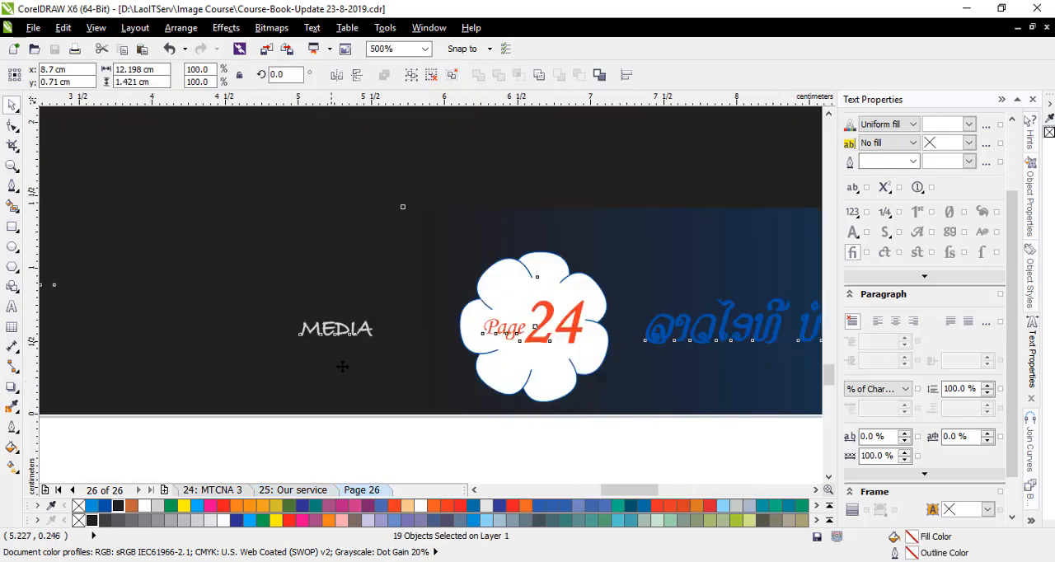
{"action": "left_click", "coordinate": [385, 461]}
{"action": "left_click", "coordinate": [336, 331]}
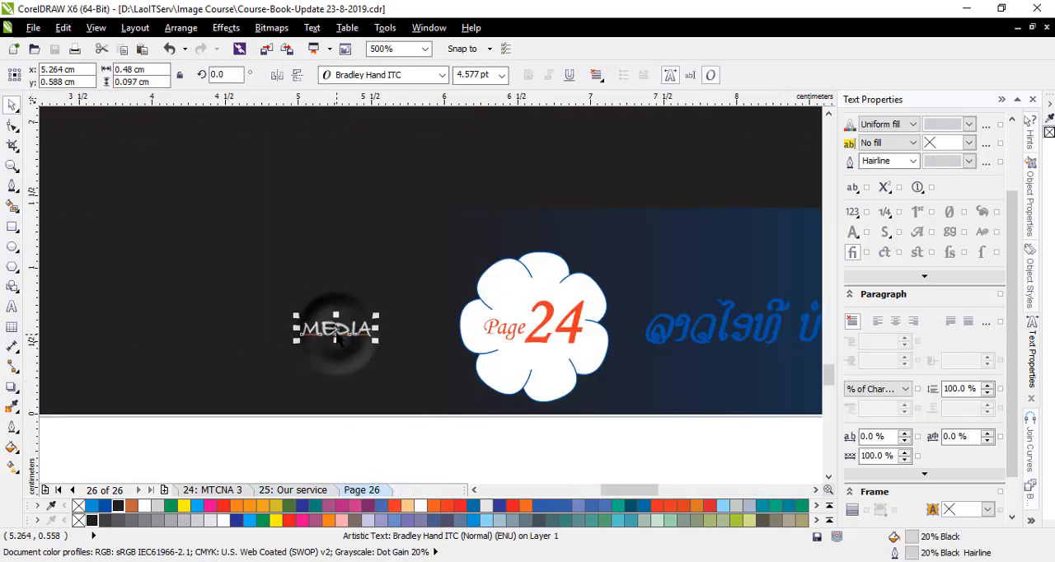
{"action": "key", "text": "Escape"}
- Change the page number in the footer flower to 25
{"action": "scroll", "coordinate": [329, 342], "scroll_direction": "down", "scroll_amount": 2}
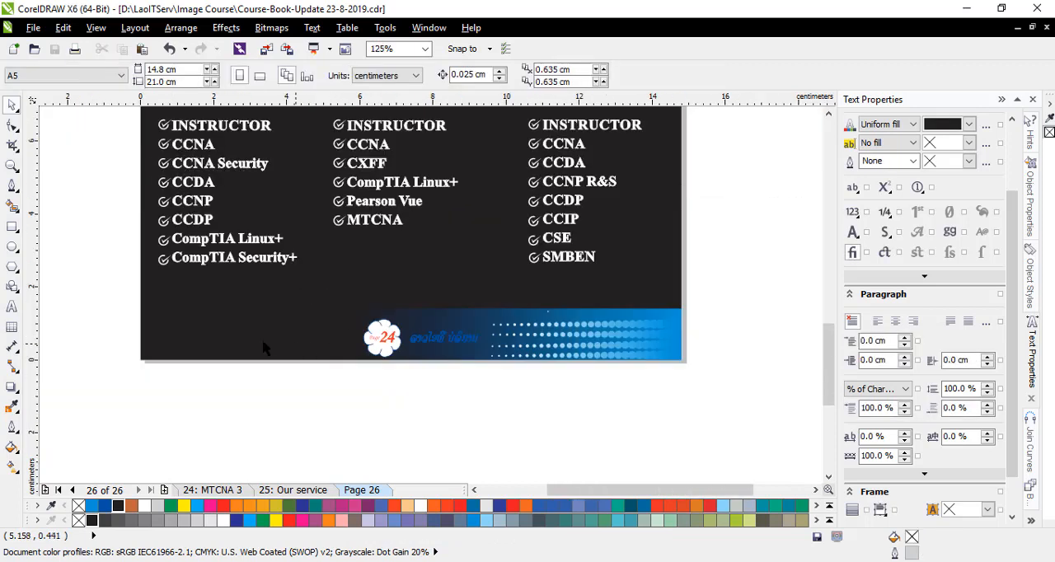
{"action": "scroll", "coordinate": [392, 346], "scroll_direction": "up", "scroll_amount": 1}
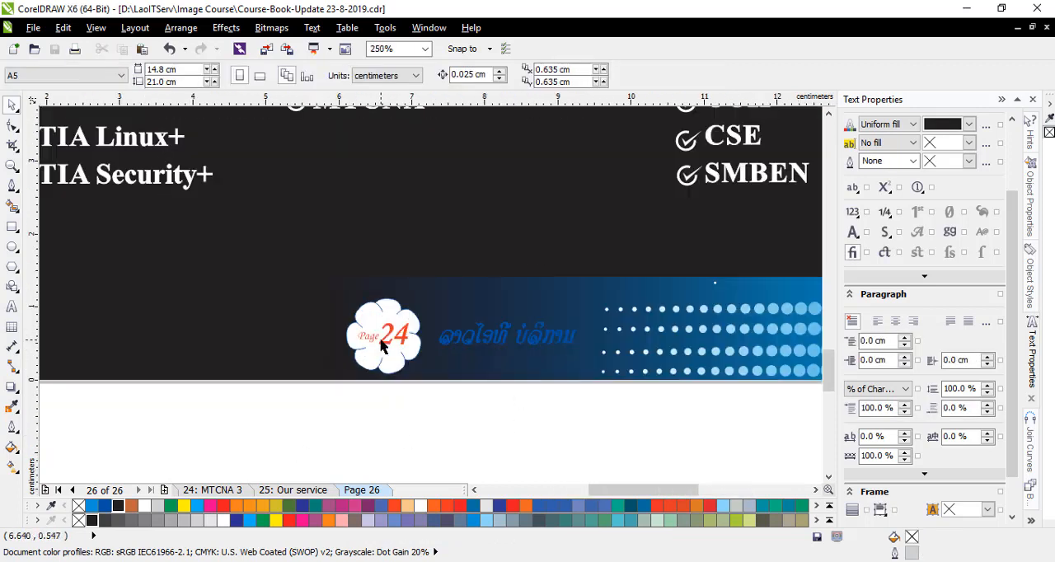
{"action": "left_click", "coordinate": [11, 307]}
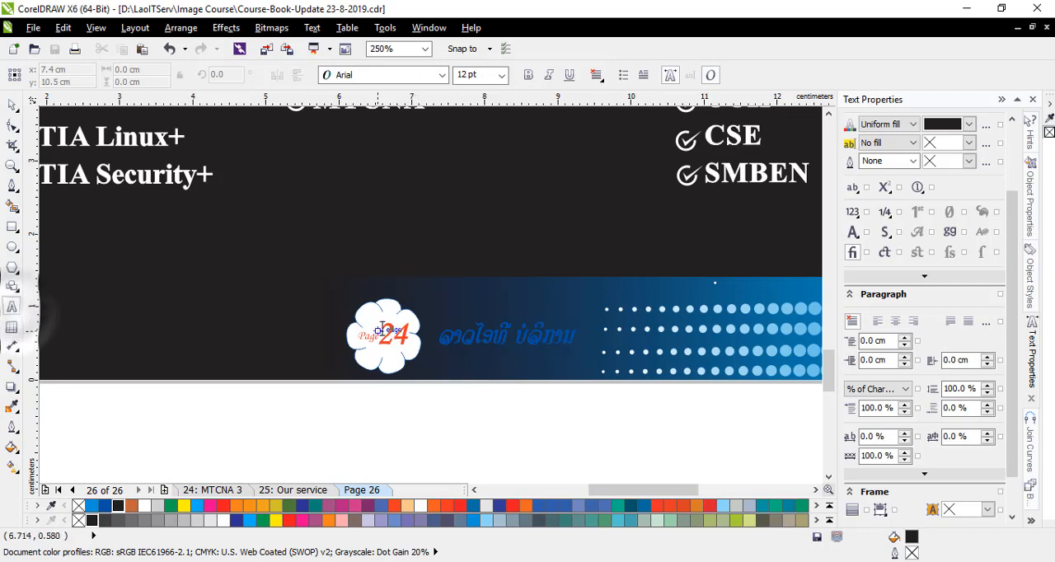
{"action": "left_click", "coordinate": [418, 336]}
{"action": "key", "text": "BackSpace"}
{"action": "type", "text": "5"}
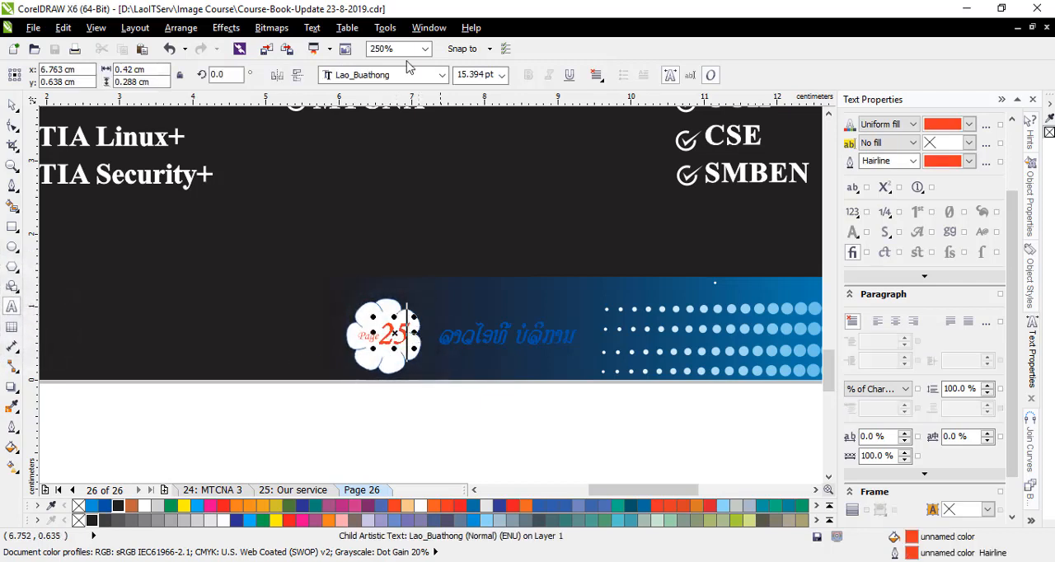
{"action": "left_click", "coordinate": [13, 102]}
{"action": "left_click", "coordinate": [227, 421]}
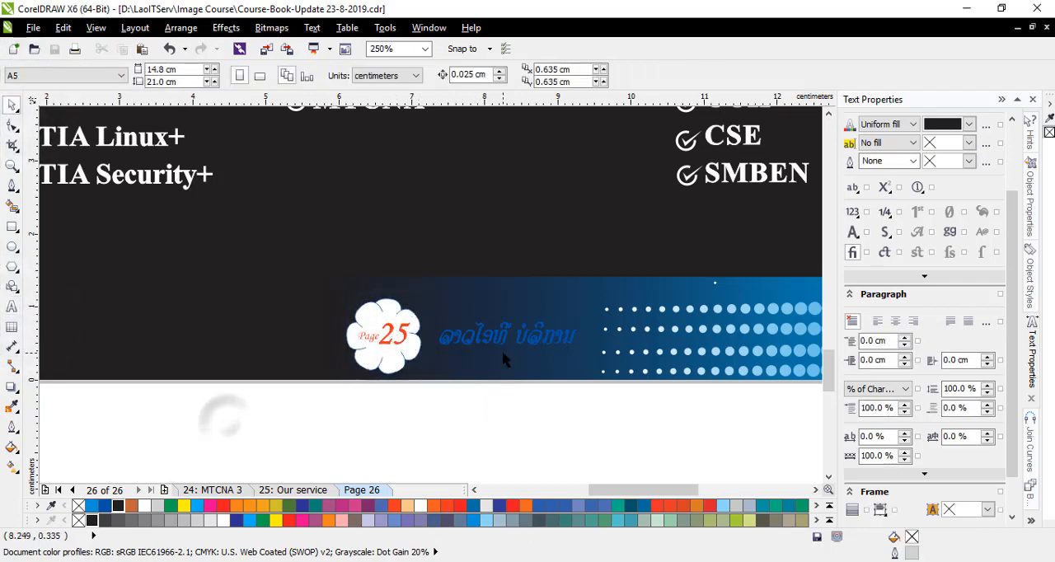
- Recolour the Lao company text in the footer white, both fill and outline
{"action": "left_click", "coordinate": [12, 306]}
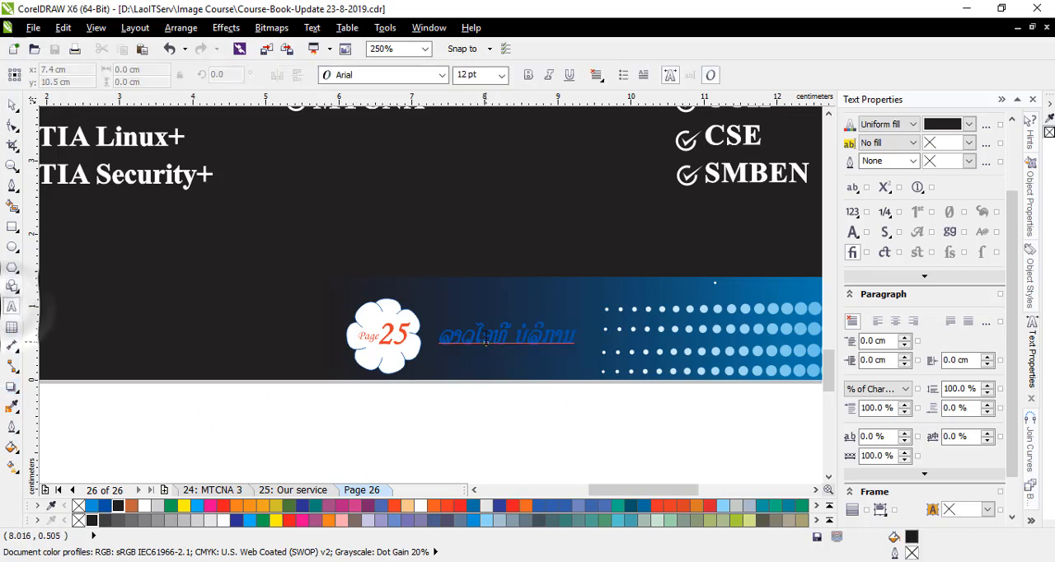
{"action": "left_click", "coordinate": [483, 339]}
{"action": "key", "text": "ctrl+a"}
{"action": "left_click", "coordinate": [144, 506]}
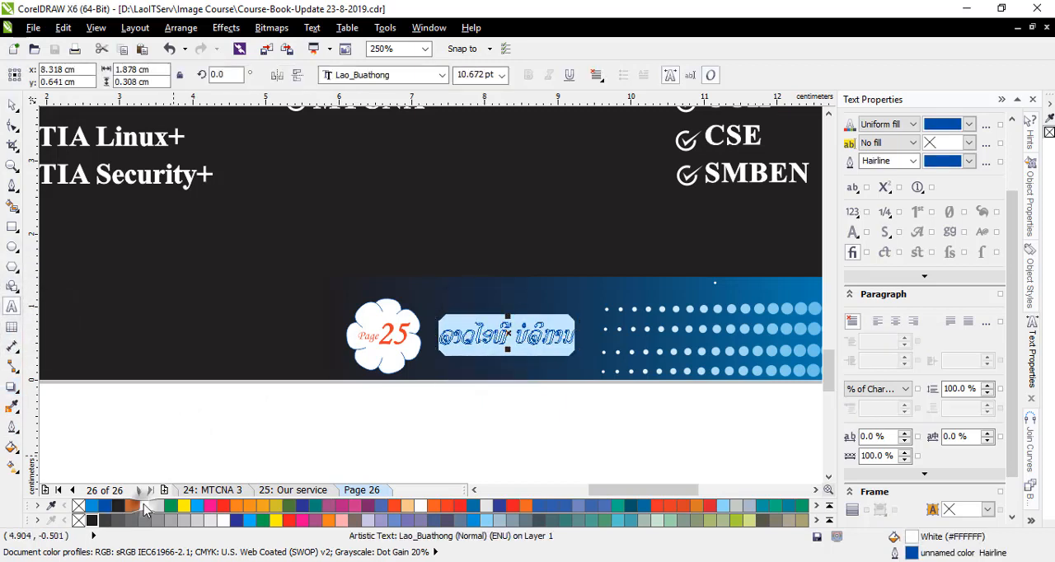
{"action": "left_click", "coordinate": [11, 105]}
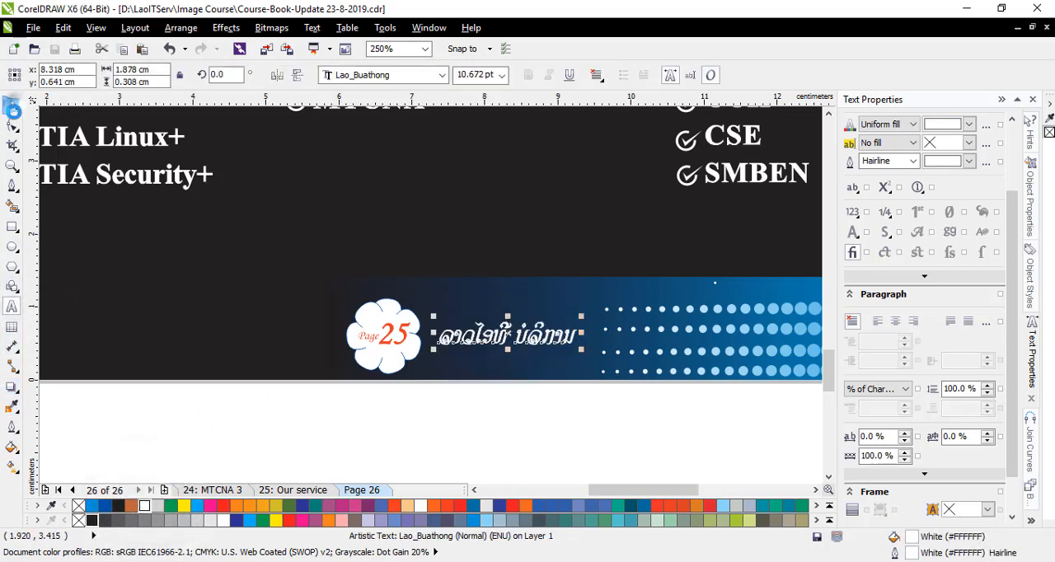
{"action": "left_click", "coordinate": [235, 396]}
{"action": "scroll", "coordinate": [247, 387], "scroll_direction": "down", "scroll_amount": 2}
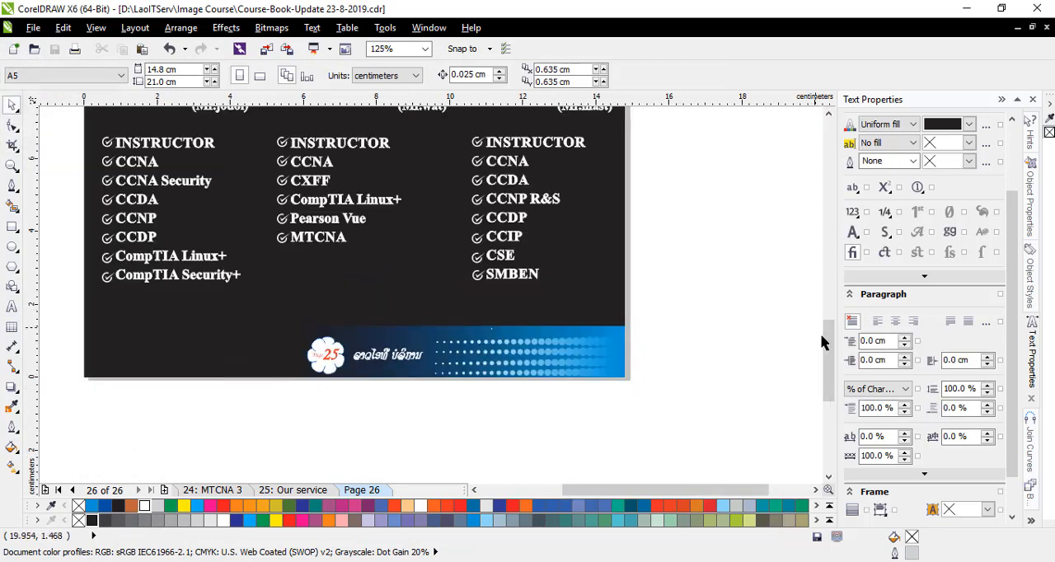
- Rename page 26 as OUR TEAM
{"action": "left_click_drag", "start_coordinate": [822, 342], "coordinate": [821, 333]}
{"action": "right_click", "coordinate": [363, 491]}
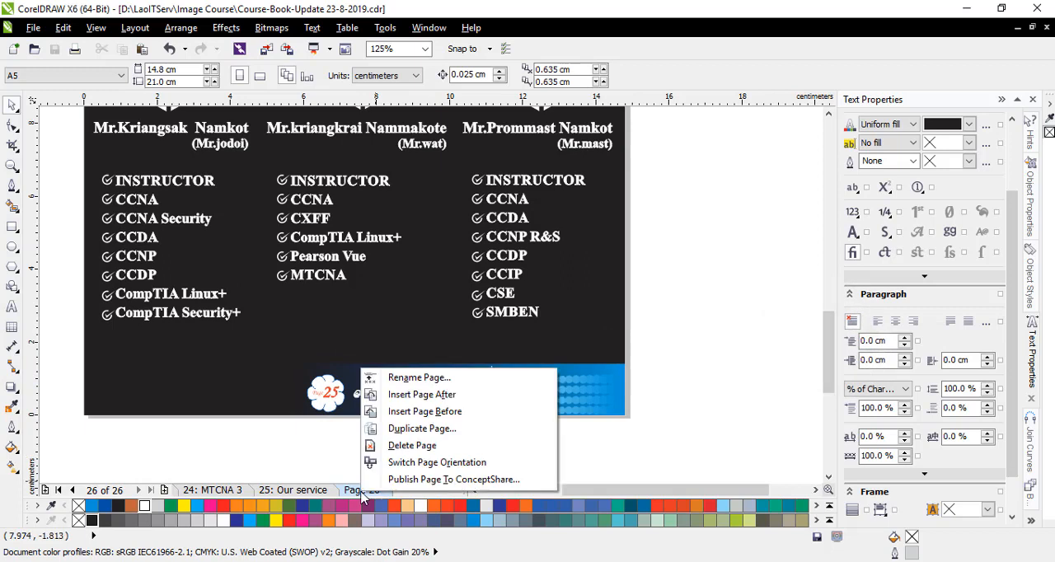
{"action": "left_click", "coordinate": [400, 377]}
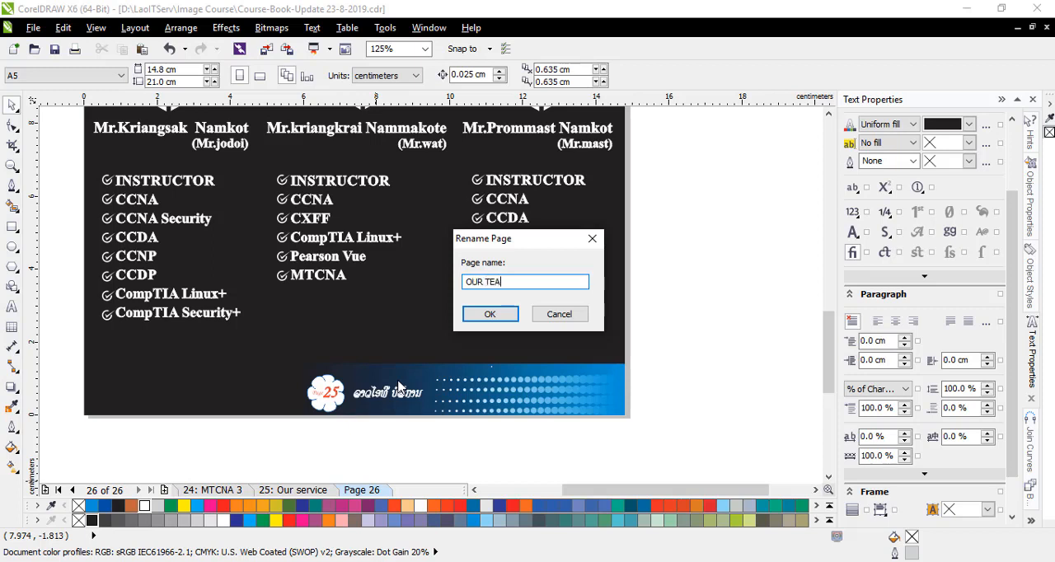
{"action": "left_click", "coordinate": [490, 315]}
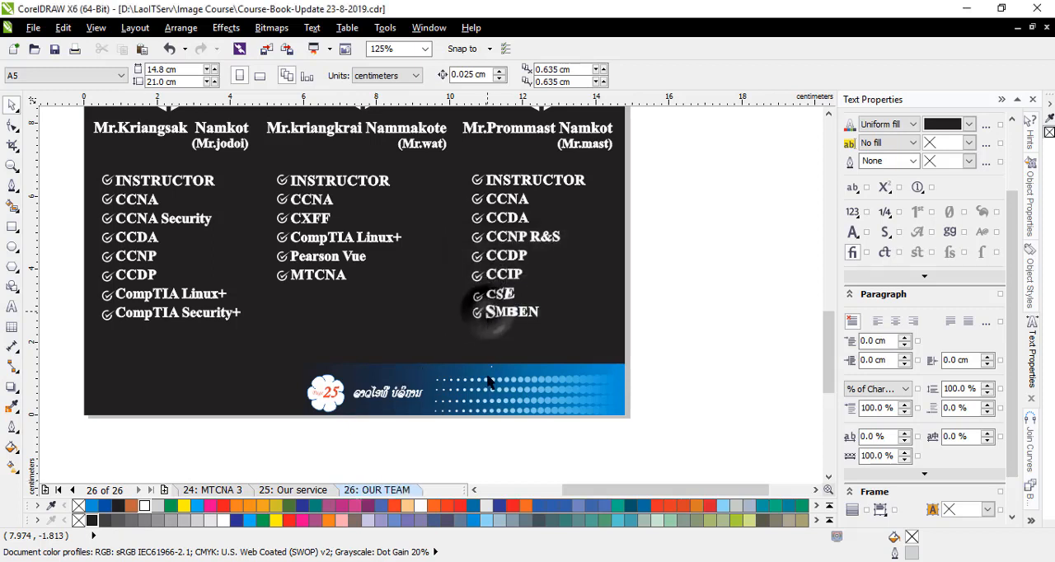
{"action": "left_click_drag", "start_coordinate": [643, 489], "coordinate": [599, 504]}
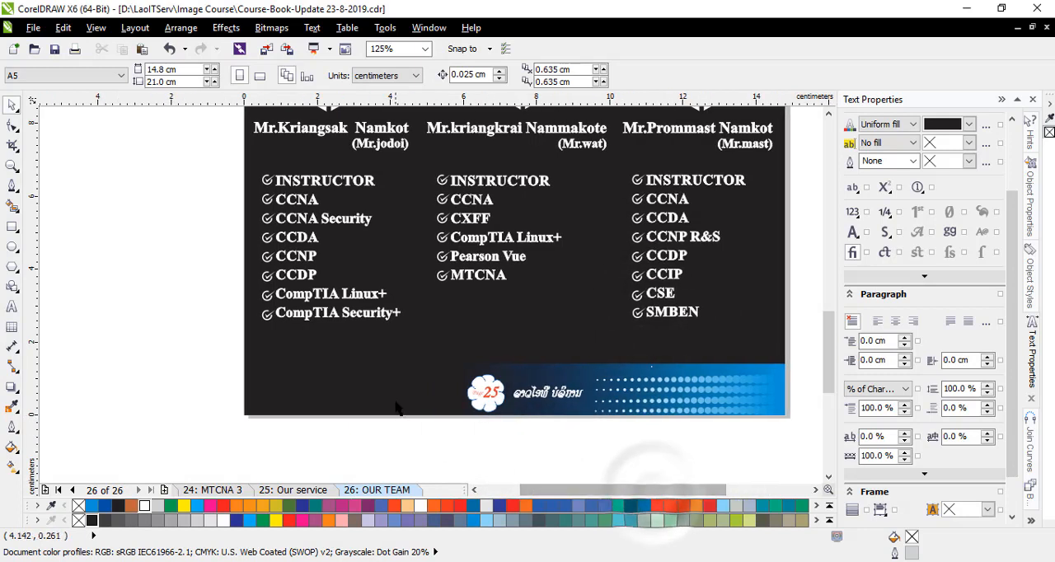
{"action": "scroll", "coordinate": [399, 407], "scroll_direction": "down", "scroll_amount": 2}
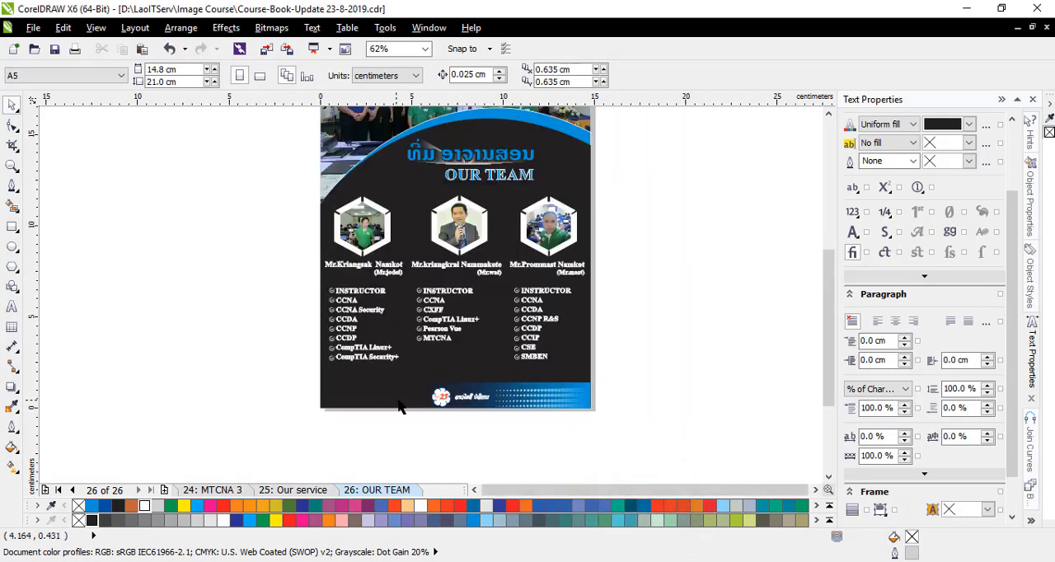
{"action": "left_click", "coordinate": [423, 48]}
{"action": "left_click", "coordinate": [412, 64]}
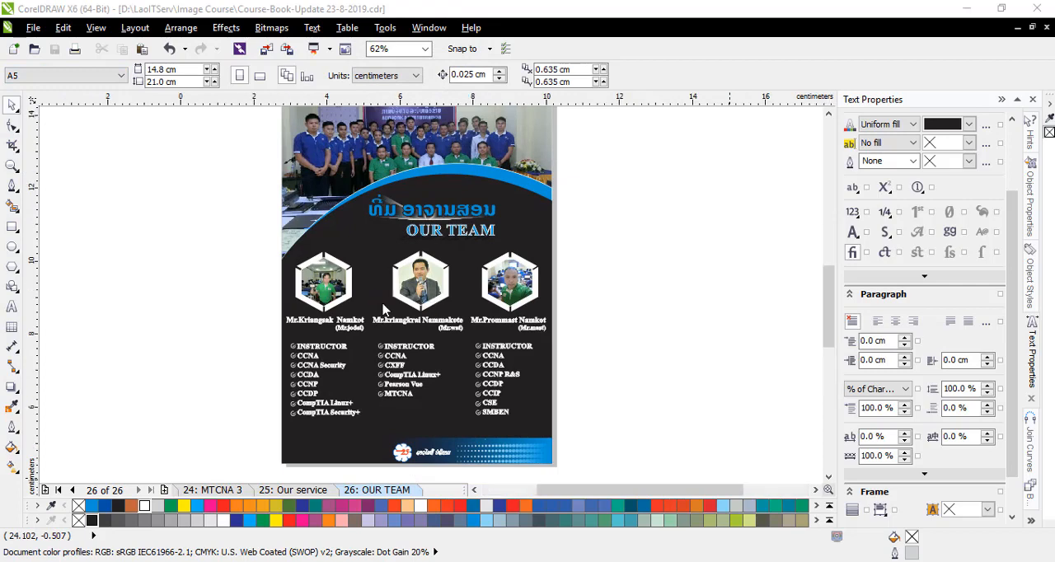
- Draw a white-filled ellipse about 1.6 by 1.8 cm over the middle instructor's name and convert it to a bitmap
{"action": "scroll", "coordinate": [384, 301], "scroll_direction": "up", "scroll_amount": 2}
{"action": "scroll", "coordinate": [387, 282], "scroll_direction": "down", "scroll_amount": 1}
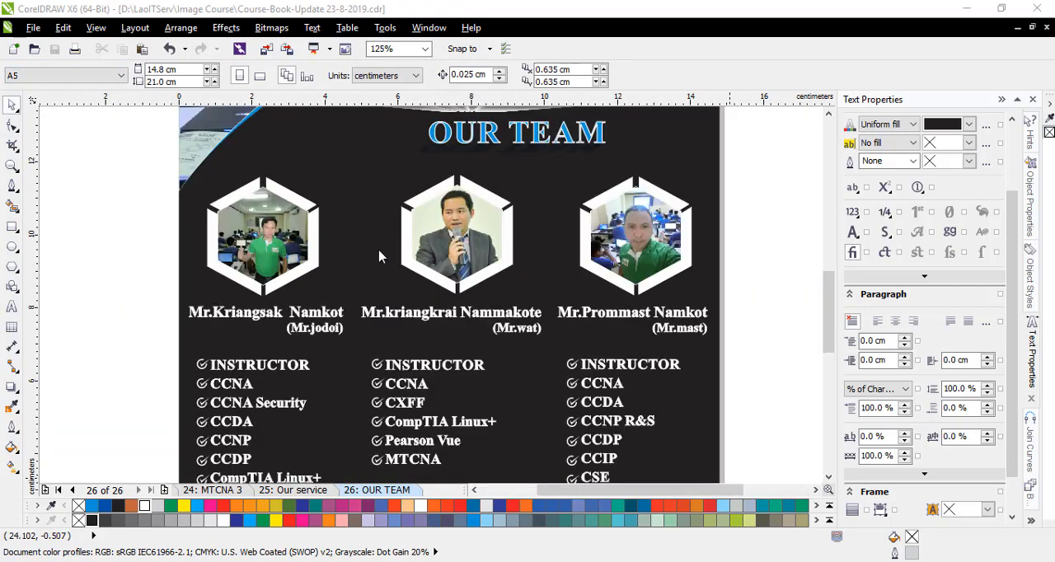
{"action": "left_click", "coordinate": [13, 248]}
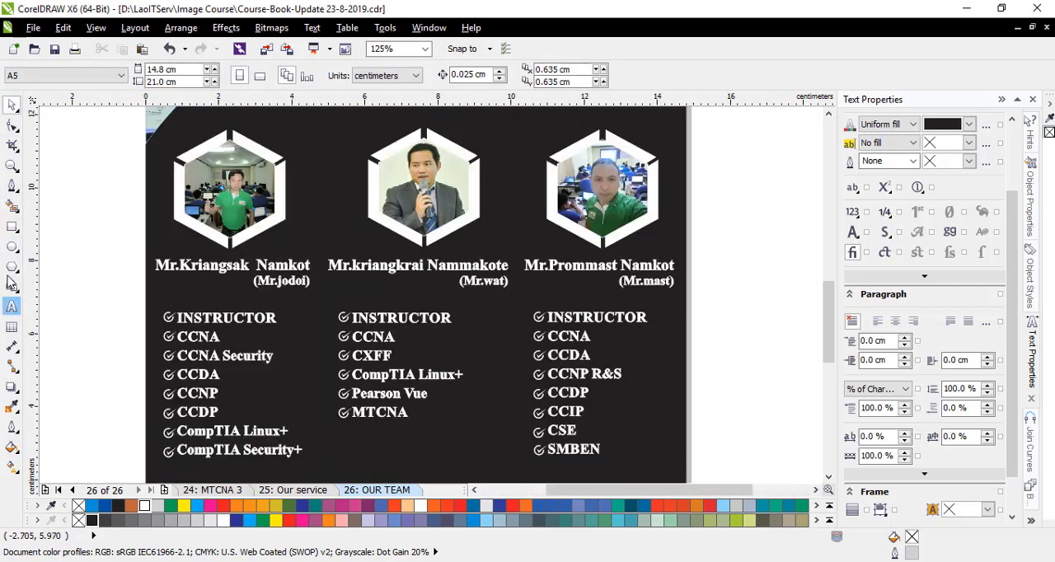
{"action": "left_click", "coordinate": [13, 246]}
{"action": "mouse_move", "coordinate": [335, 235]}
{"action": "left_mouse_down"}
{"action": "mouse_move", "coordinate": [399, 310]}
{"action": "mouse_move", "coordinate": [394, 300]}
{"action": "left_mouse_up"}
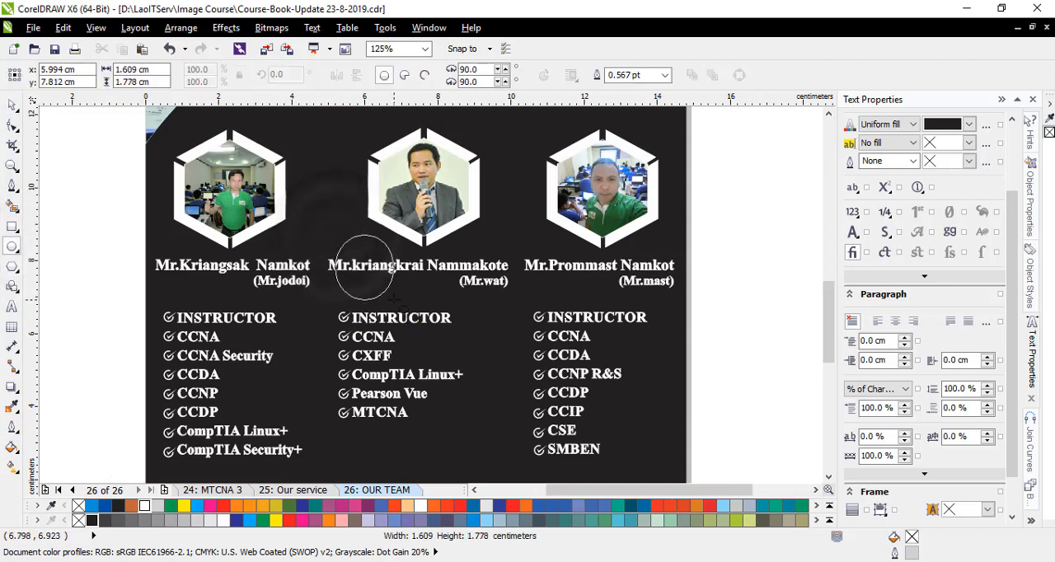
{"action": "left_click", "coordinate": [145, 505]}
{"action": "left_click", "coordinate": [272, 27]}
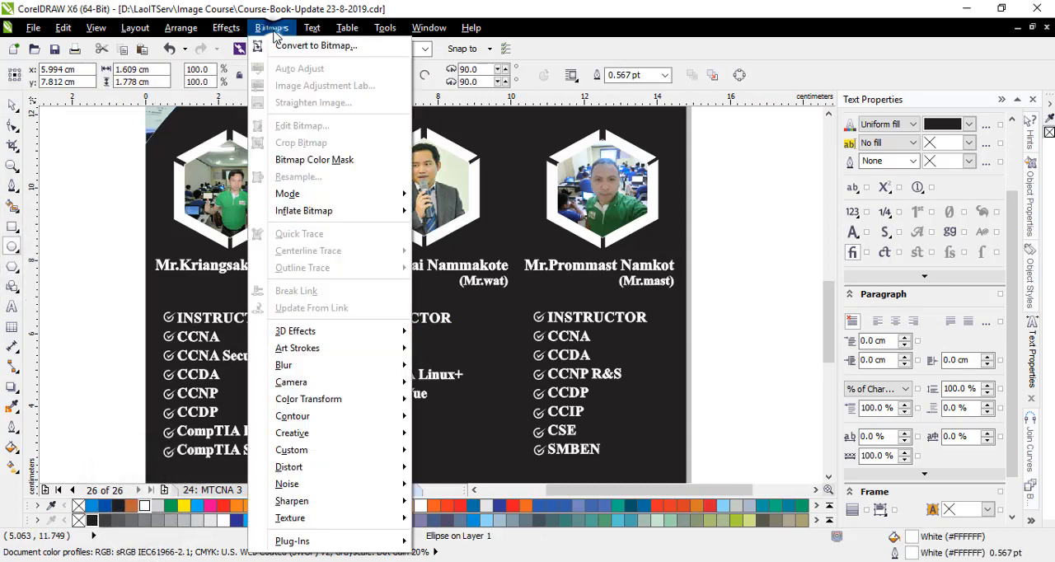
{"action": "left_click", "coordinate": [317, 46]}
{"action": "left_click", "coordinate": [491, 377]}
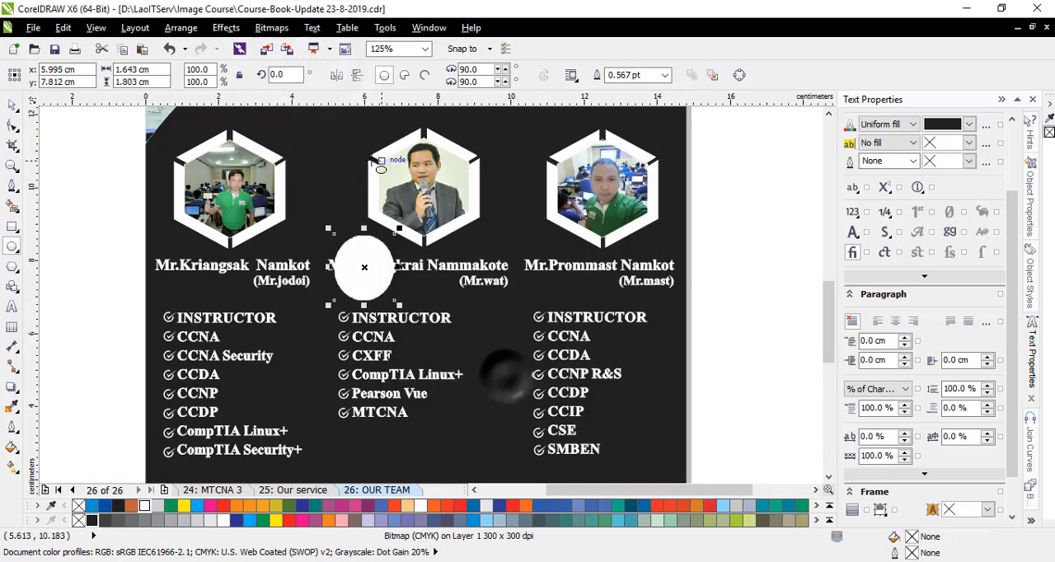
- Apply a Gaussian Blur with a radius of about 95 pixels to the white ellipse bitmap
{"action": "left_click", "coordinate": [280, 29]}
{"action": "mouse_move", "coordinate": [346, 365]}
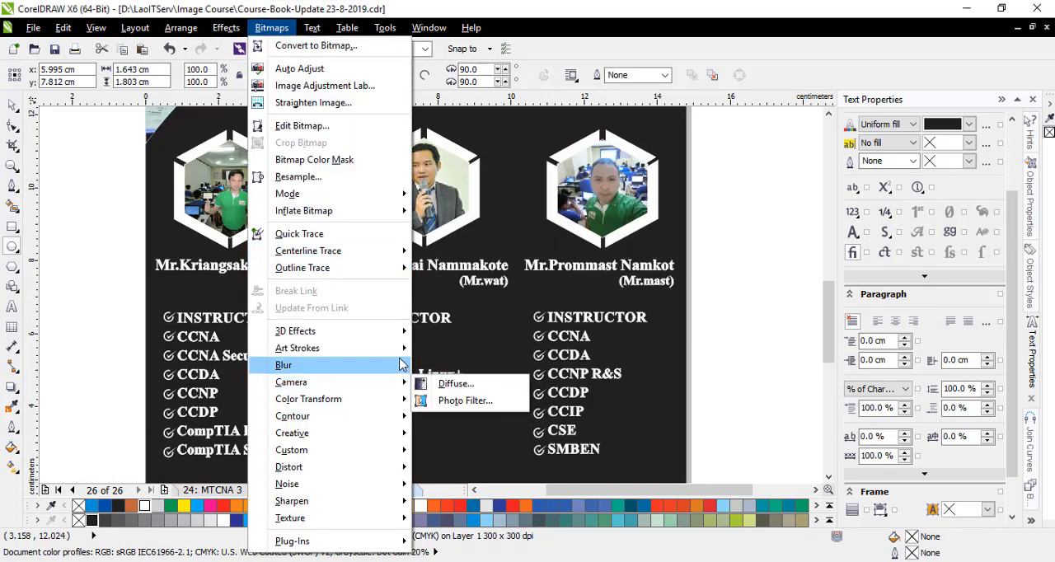
{"action": "left_click", "coordinate": [468, 384]}
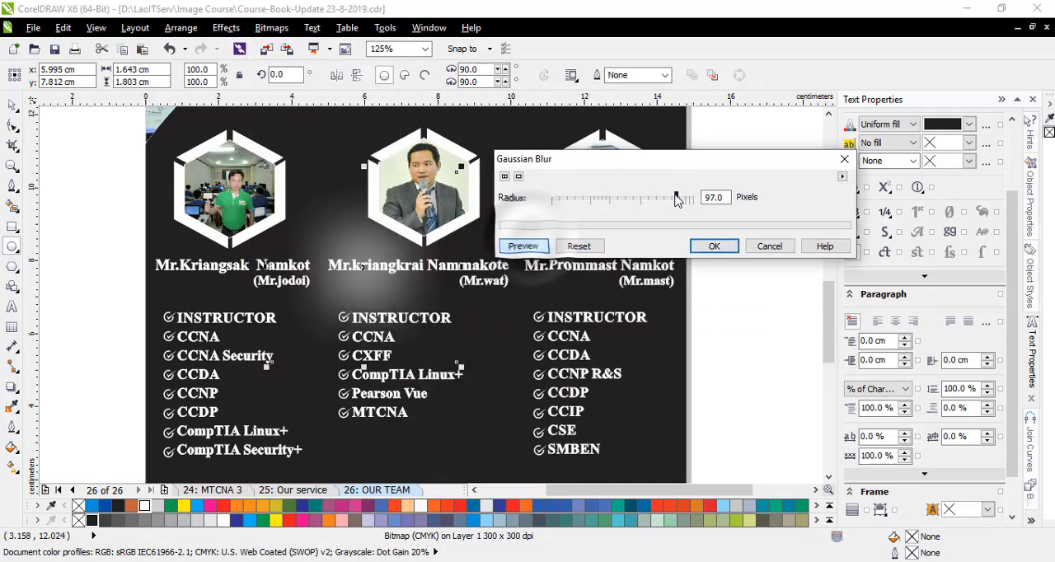
{"action": "left_click", "coordinate": [714, 245]}
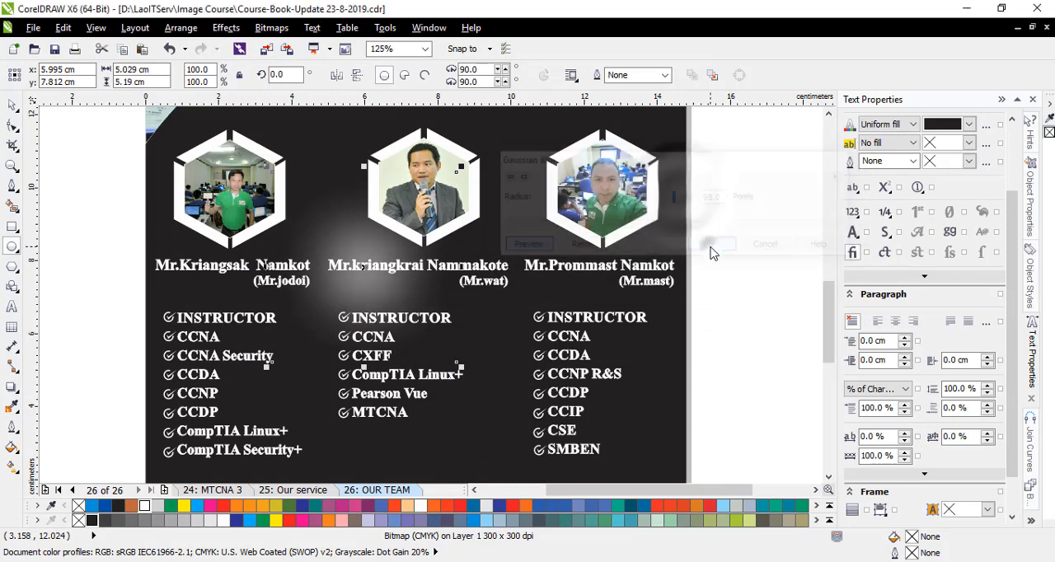
- Enlarge the white glow to about 17.2 by 17.7 cm and PowerClip it inside the dark curved background shape
{"action": "scroll", "coordinate": [417, 321], "scroll_direction": "down", "scroll_amount": 2}
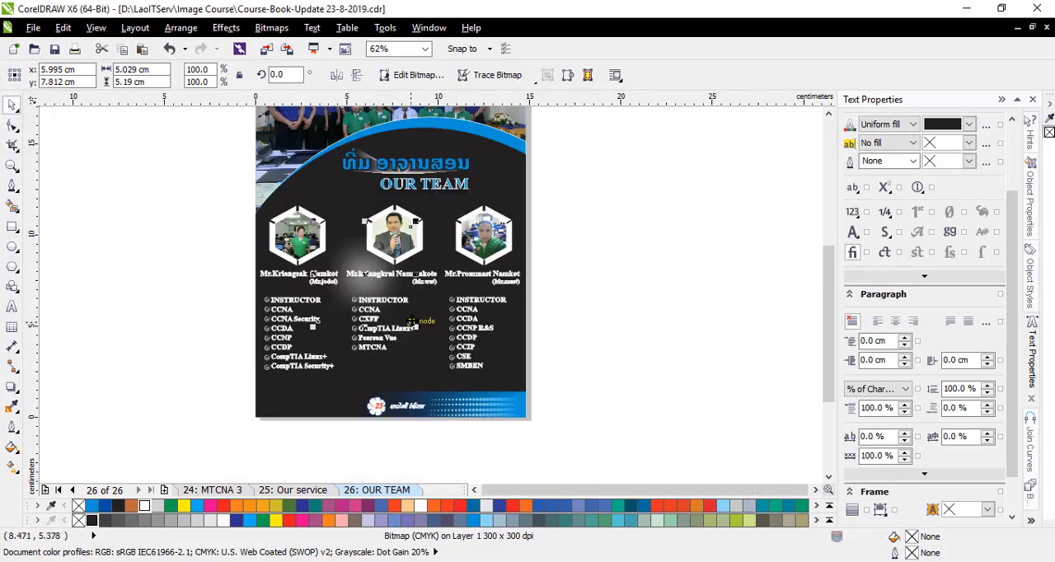
{"action": "left_click", "coordinate": [604, 307]}
{"action": "left_click", "coordinate": [368, 283]}
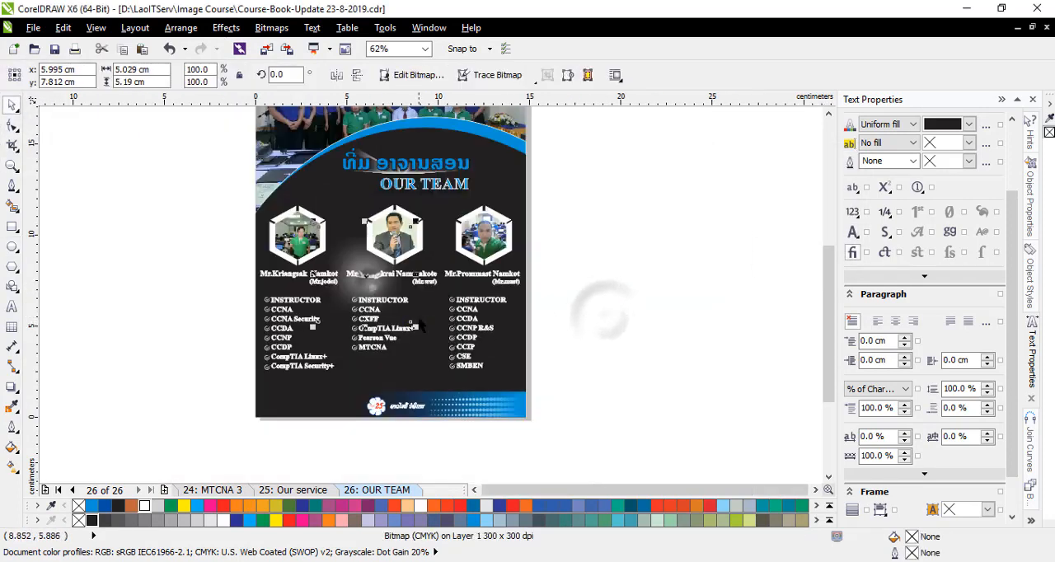
{"action": "left_click_drag", "start_coordinate": [415, 328], "coordinate": [498, 412]}
{"action": "left_click_drag", "start_coordinate": [314, 223], "coordinate": [208, 153]}
{"action": "left_click_drag", "start_coordinate": [502, 451], "coordinate": [532, 432]}
{"action": "left_click_drag", "start_coordinate": [363, 274], "coordinate": [305, 312]}
{"action": "right_click", "coordinate": [318, 313]}
{"action": "left_click", "coordinate": [363, 9]}
{"action": "left_click", "coordinate": [486, 134]}
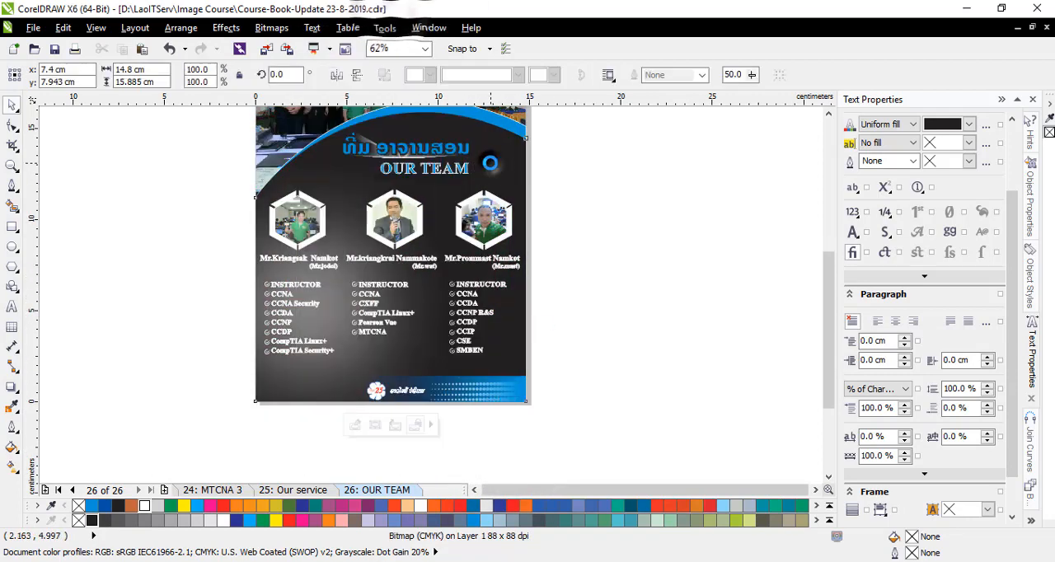
- Edit the PowerClip contents to move the white glow toward the page centre and enlarge it to about 29.4 by 30.3 cm
{"action": "left_click", "coordinate": [353, 426]}
{"action": "left_click_drag", "start_coordinate": [344, 308], "coordinate": [445, 263]}
{"action": "scroll", "coordinate": [434, 268], "scroll_direction": "down", "scroll_amount": 1}
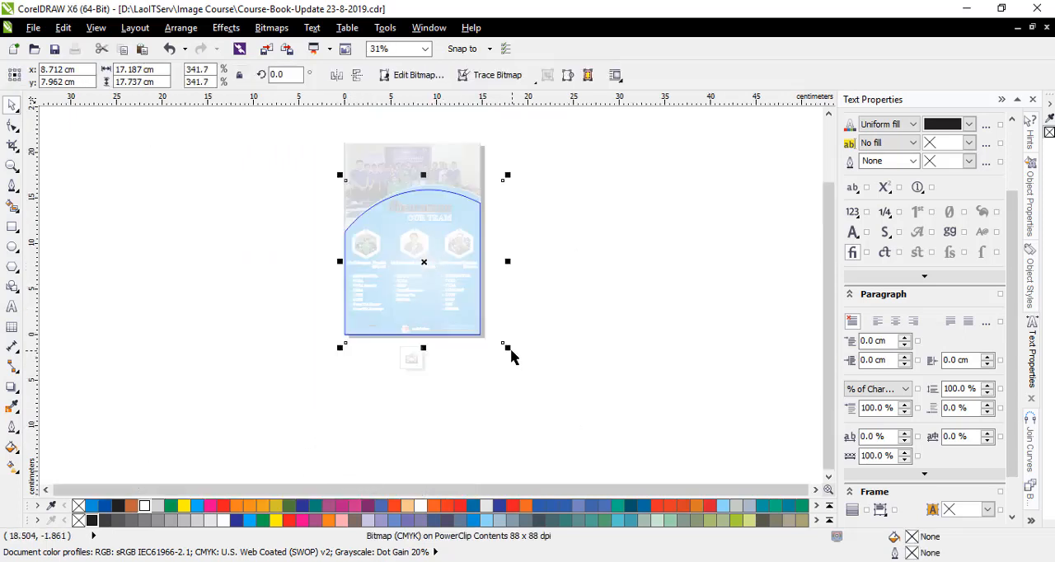
{"action": "left_click_drag", "start_coordinate": [507, 349], "coordinate": [563, 404]}
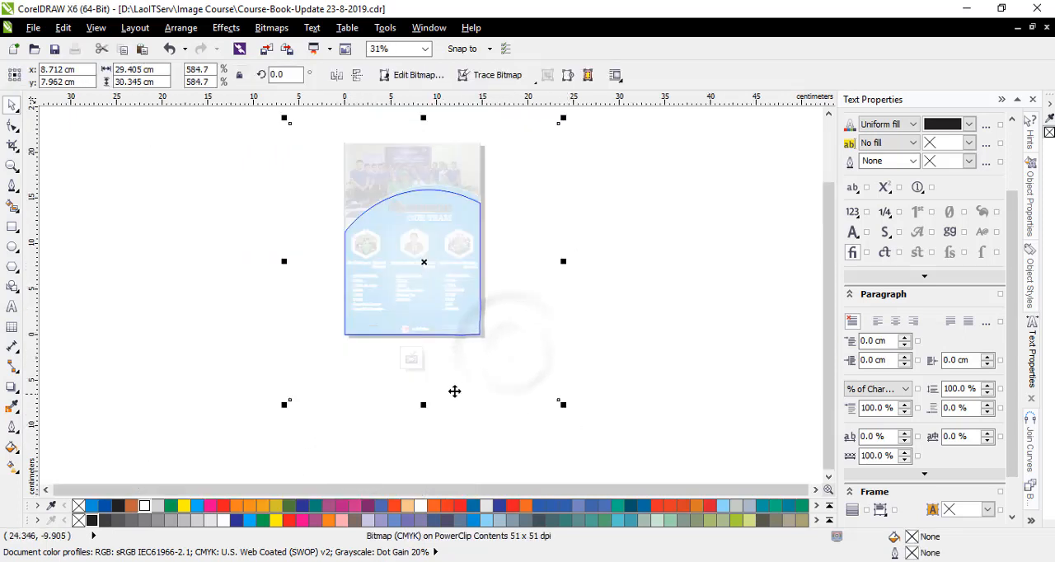
{"action": "left_click", "coordinate": [412, 360]}
{"action": "left_click", "coordinate": [412, 394]}
- Delete the small stray black text beside the footer, beneath the first qualification list
{"action": "scroll", "coordinate": [412, 252], "scroll_direction": "up", "scroll_amount": 1}
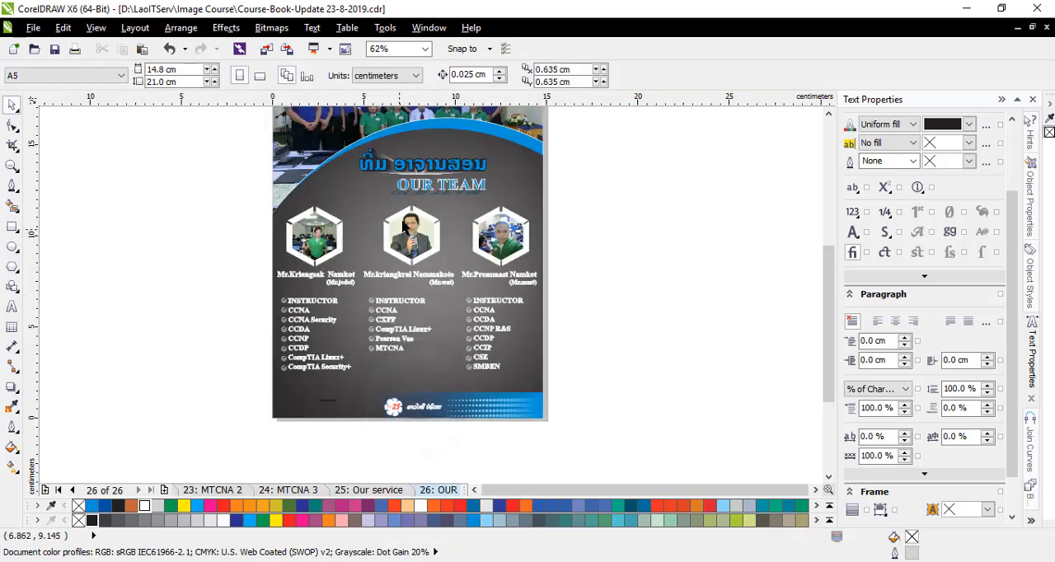
{"action": "scroll", "coordinate": [389, 339], "scroll_direction": "up", "scroll_amount": 1}
{"action": "scroll", "coordinate": [394, 331], "scroll_direction": "down", "scroll_amount": 1}
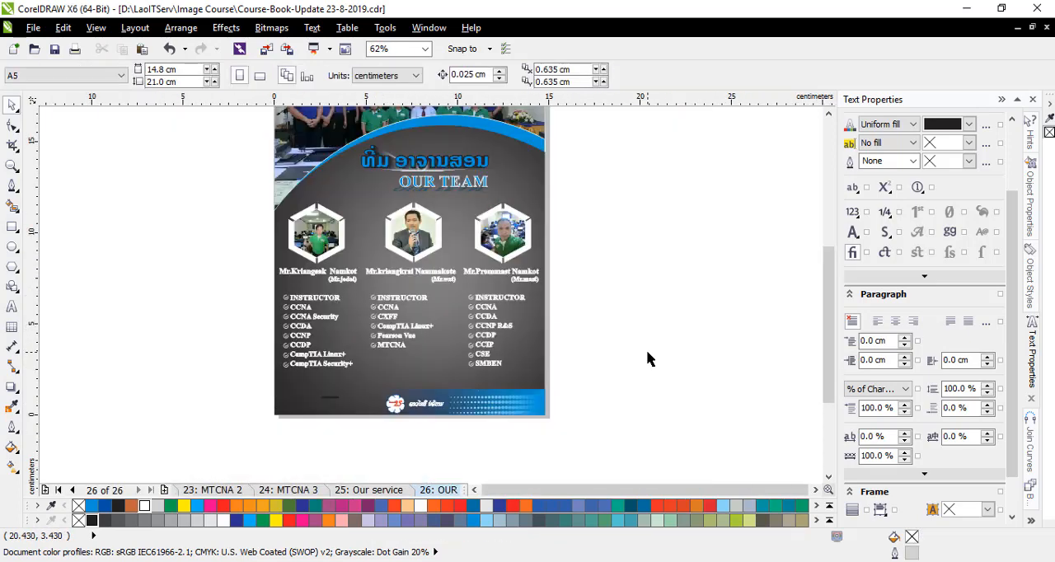
{"action": "left_click", "coordinate": [377, 351]}
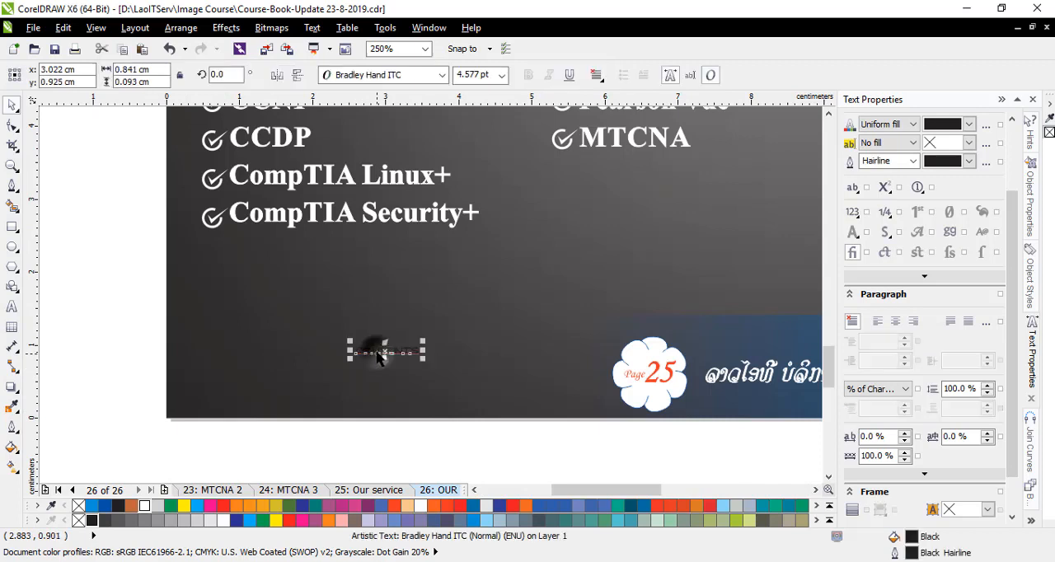
{"action": "key", "text": "Delete"}
{"action": "scroll", "coordinate": [376, 343], "scroll_direction": "down", "scroll_amount": 2}
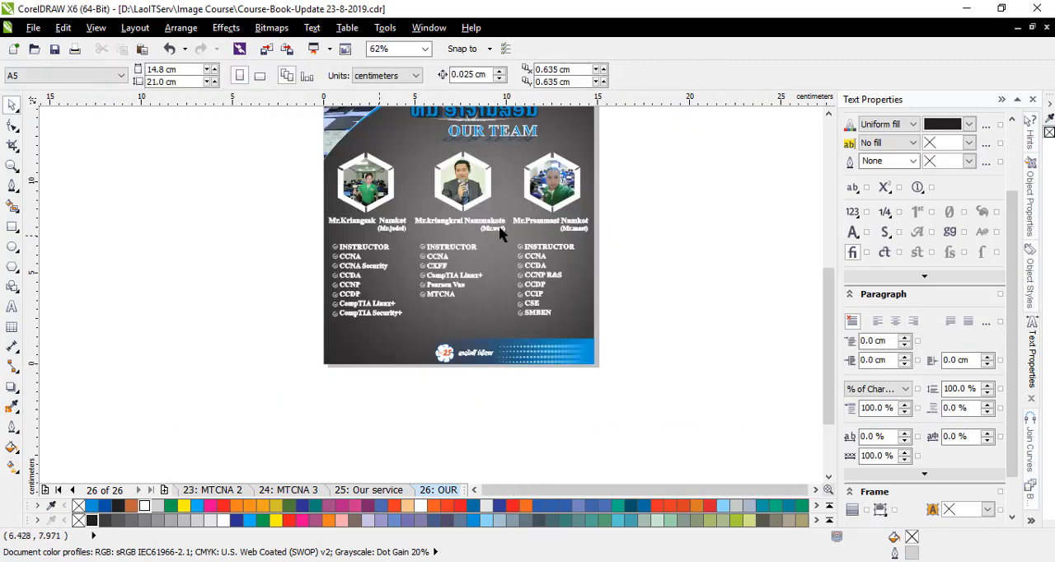
- Draw an orange-red ellipse about 0.7 by 1 cm between the first two qualification lists and convert it to a bitmap
{"action": "left_click", "coordinate": [12, 245]}
{"action": "left_click_drag", "start_coordinate": [398, 240], "coordinate": [420, 257]}
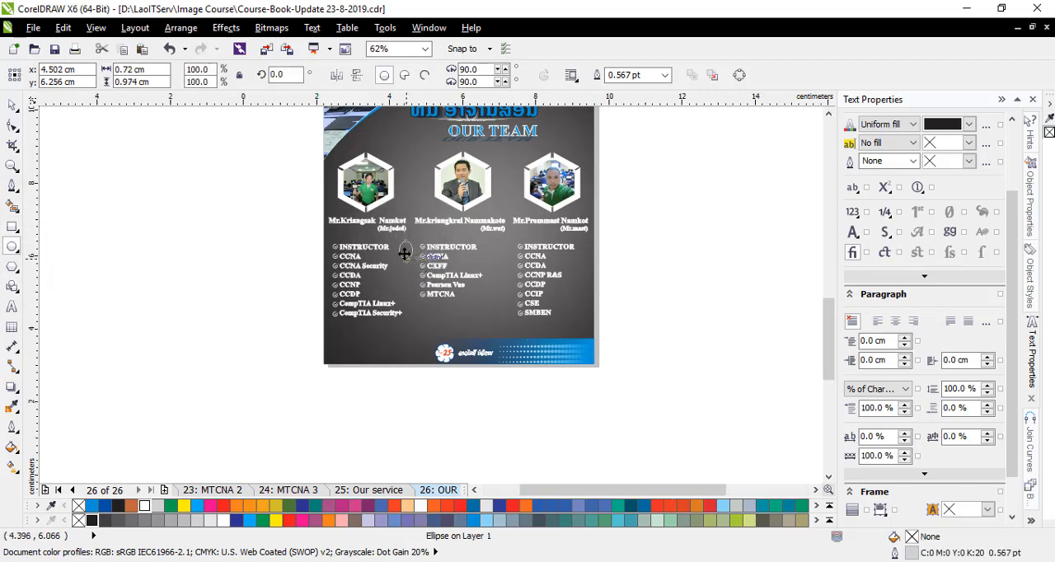
{"action": "scroll", "coordinate": [405, 249], "scroll_direction": "up", "scroll_amount": 1}
{"action": "left_click", "coordinate": [394, 505]}
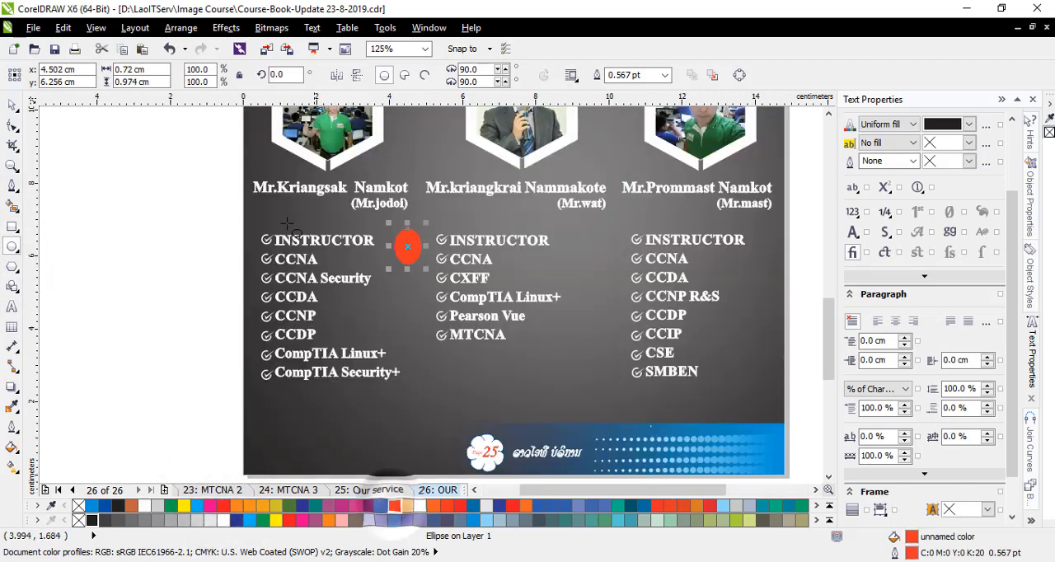
{"action": "left_click", "coordinate": [272, 28]}
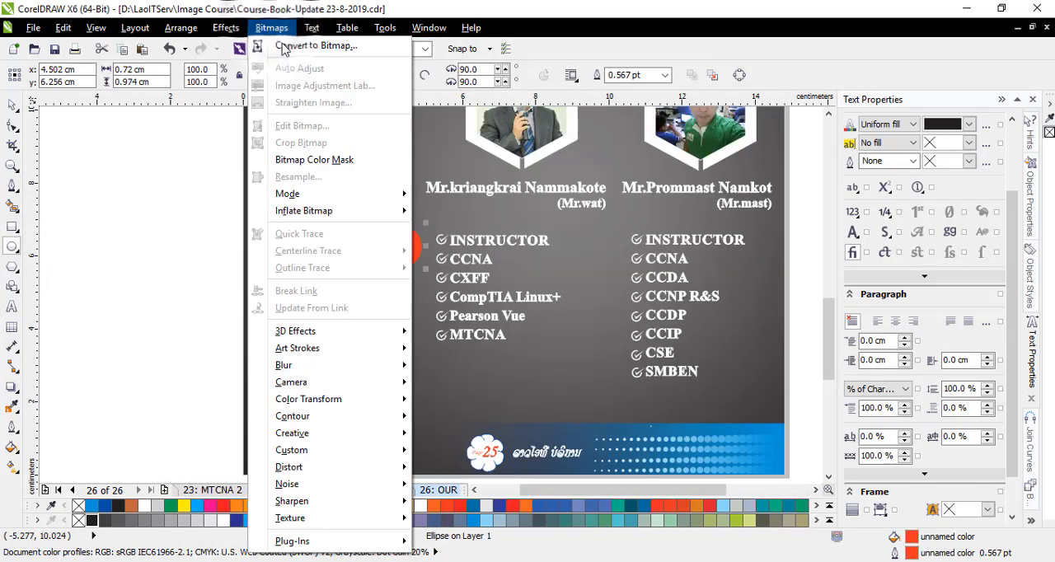
{"action": "left_click", "coordinate": [280, 42]}
{"action": "left_click", "coordinate": [499, 376]}
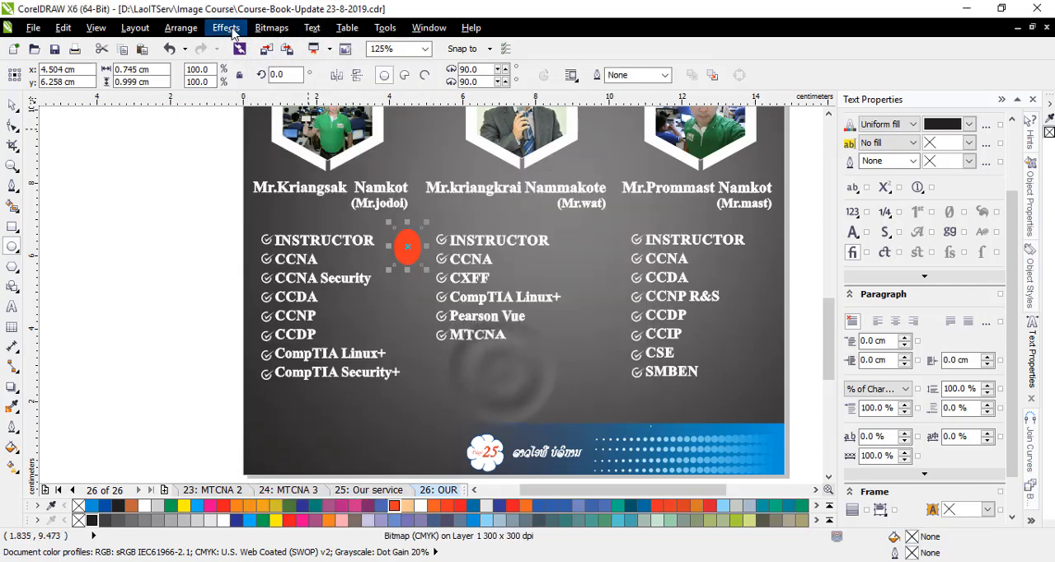
- Apply a Gaussian Blur with a radius of about 95 pixels to the orange-red ellipse bitmap
{"action": "left_click", "coordinate": [262, 27]}
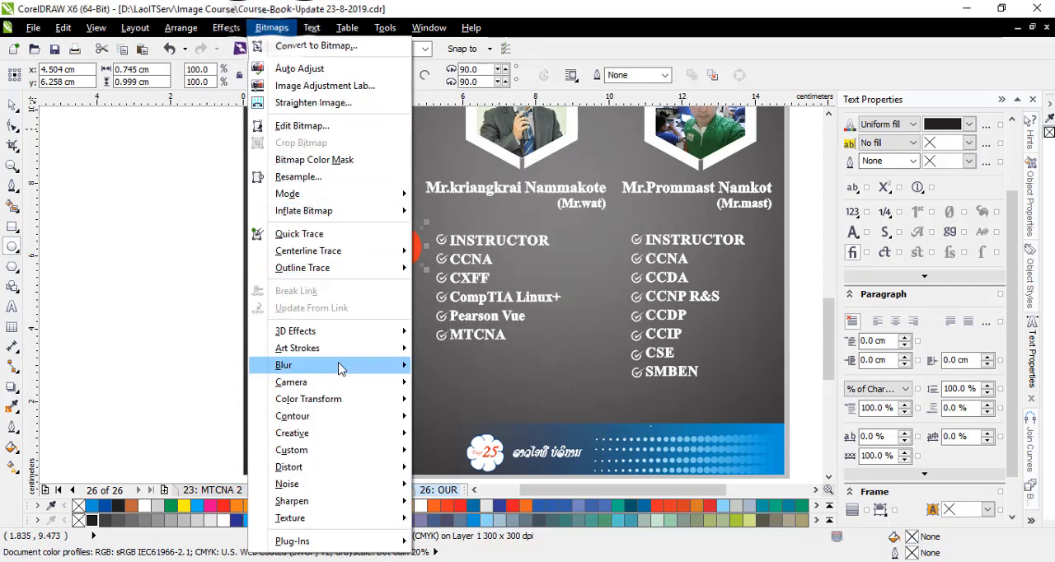
{"action": "mouse_move", "coordinate": [341, 365]}
{"action": "left_click", "coordinate": [447, 383]}
{"action": "left_click_drag", "start_coordinate": [511, 233], "coordinate": [698, 176]}
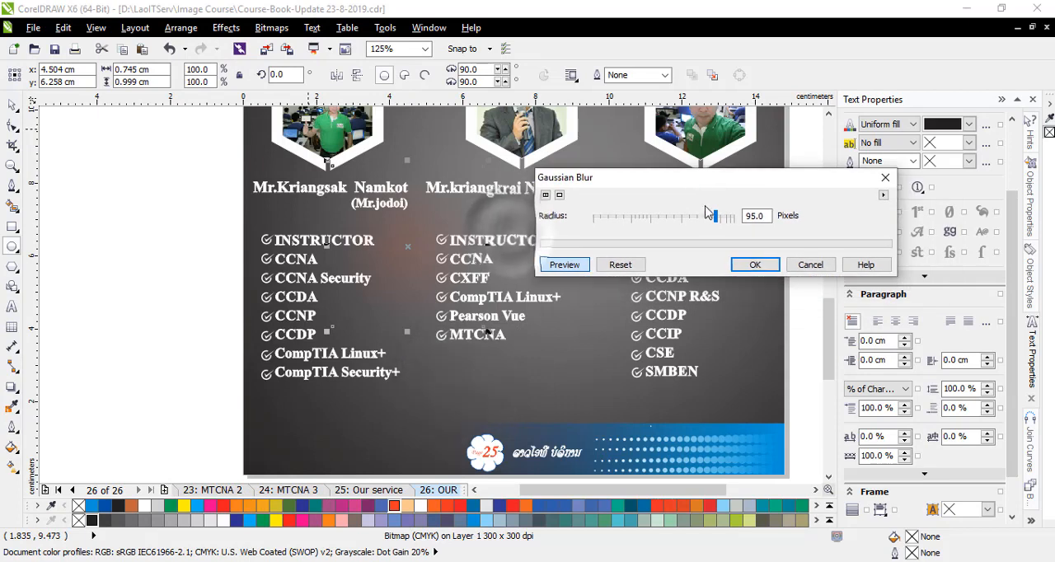
{"action": "mouse_move", "coordinate": [715, 217]}
{"action": "left_mouse_down"}
{"action": "mouse_move", "coordinate": [695, 217]}
{"action": "mouse_move", "coordinate": [704, 217]}
{"action": "left_mouse_up"}
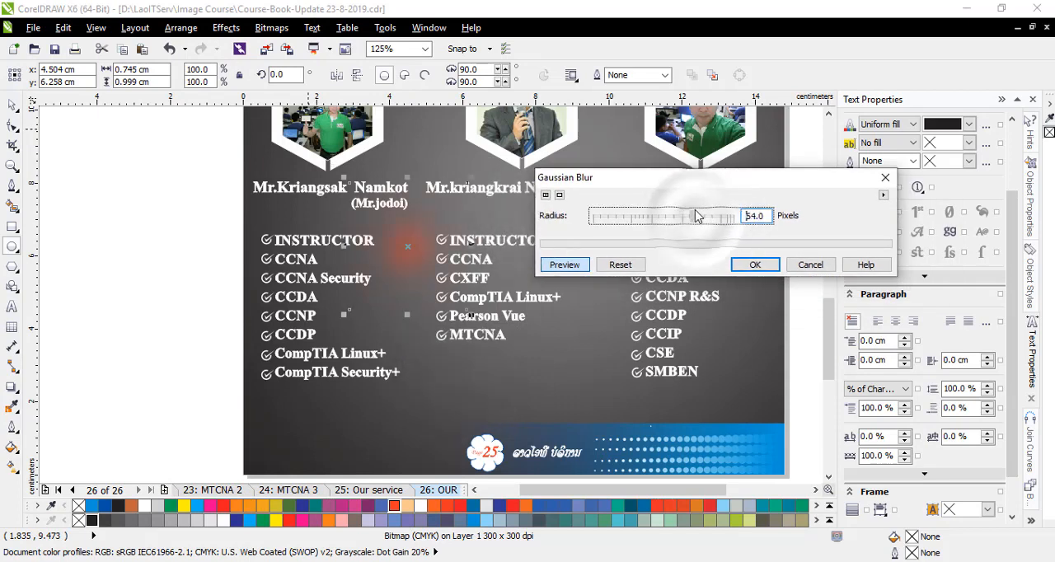
{"action": "left_click", "coordinate": [750, 265]}
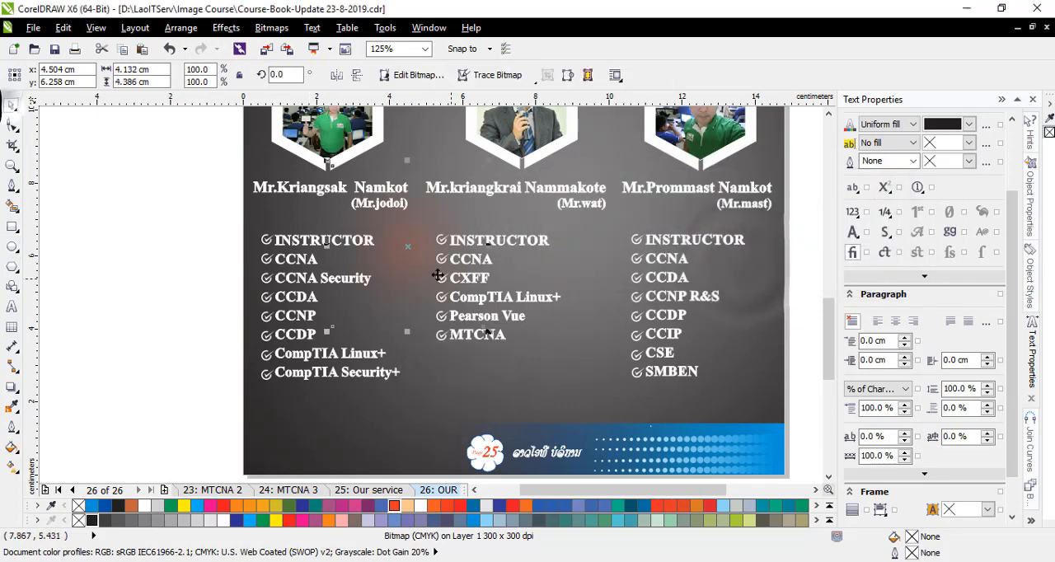
- Enlarge the orange-red glow to about 14.8 by 15.7 cm and PowerClip it inside the dark curved background shape
{"action": "left_click_drag", "start_coordinate": [486, 329], "coordinate": [541, 388]}
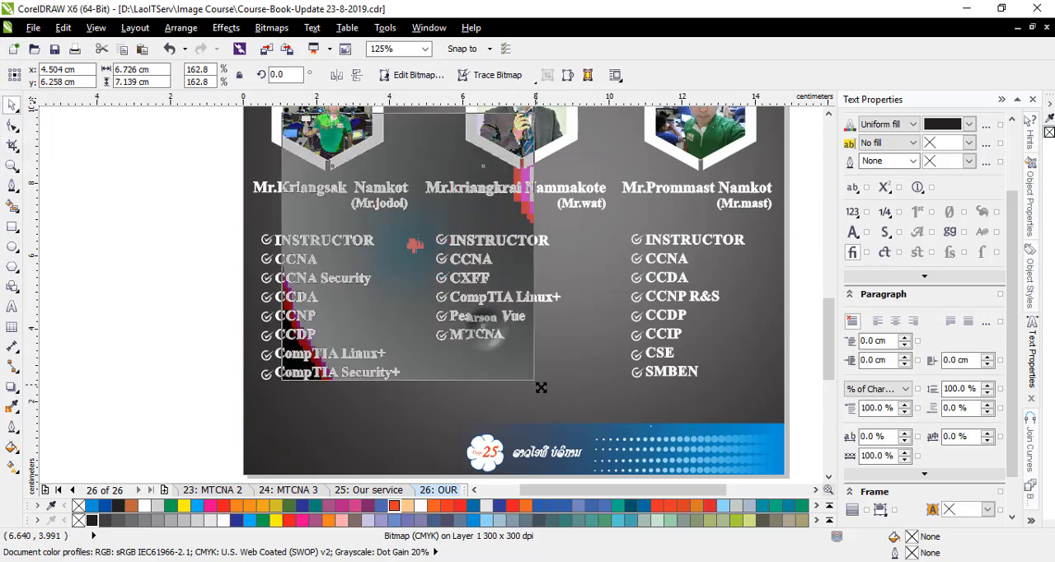
{"action": "left_click_drag", "start_coordinate": [404, 254], "coordinate": [506, 335]}
{"action": "scroll", "coordinate": [456, 287], "scroll_direction": "down", "scroll_amount": 1}
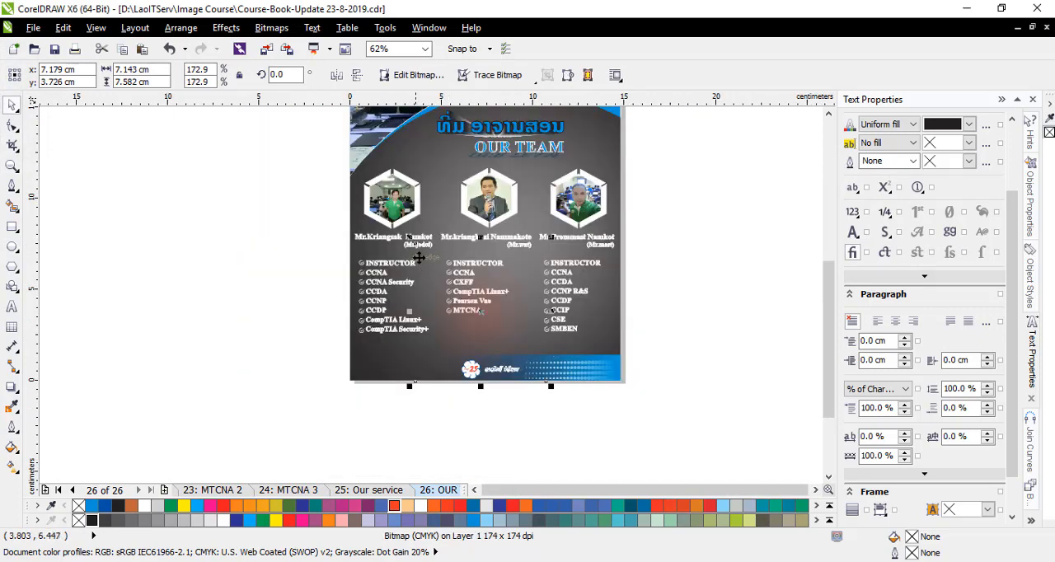
{"action": "left_click_drag", "start_coordinate": [410, 239], "coordinate": [271, 121]}
{"action": "right_click", "coordinate": [435, 259]}
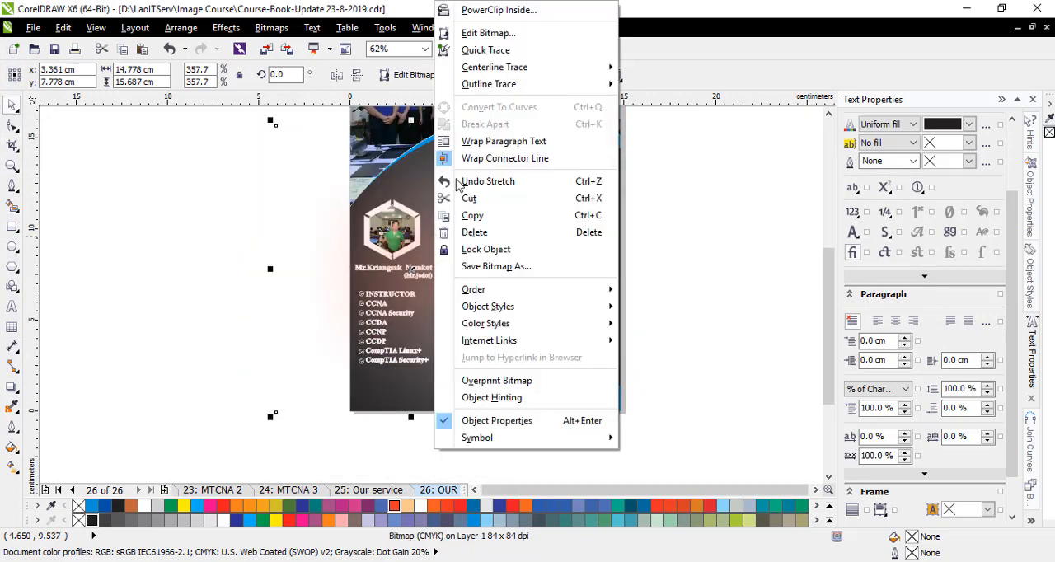
{"action": "left_click", "coordinate": [483, 7]}
{"action": "left_click", "coordinate": [560, 178]}
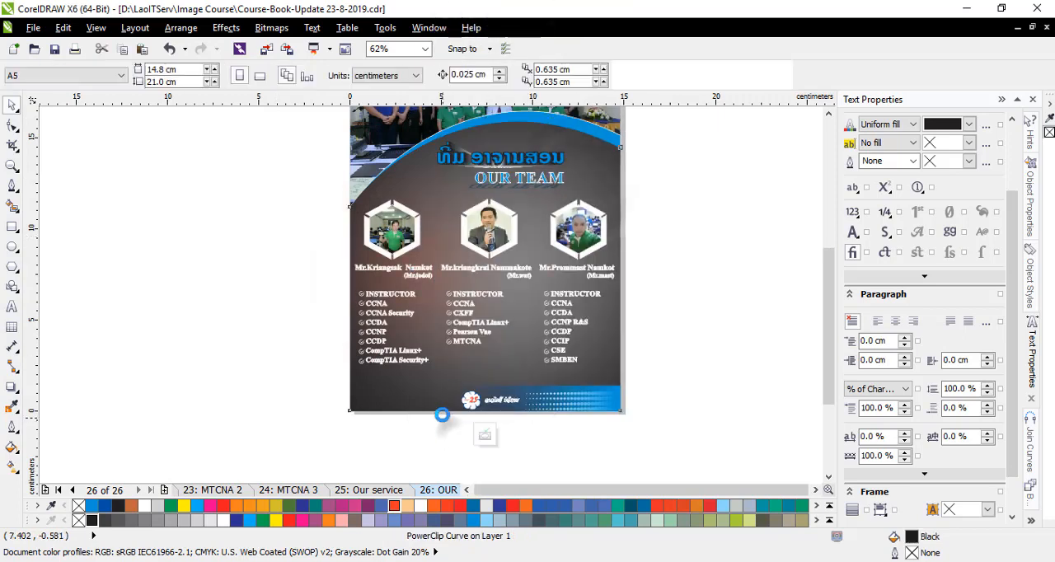
- Reposition the orange-red glow within the PowerClip toward the centre of the page and finish editing the contents
{"action": "left_click", "coordinate": [449, 434]}
{"action": "left_click", "coordinate": [416, 243]}
{"action": "left_click_drag", "start_coordinate": [475, 279], "coordinate": [480, 294]}
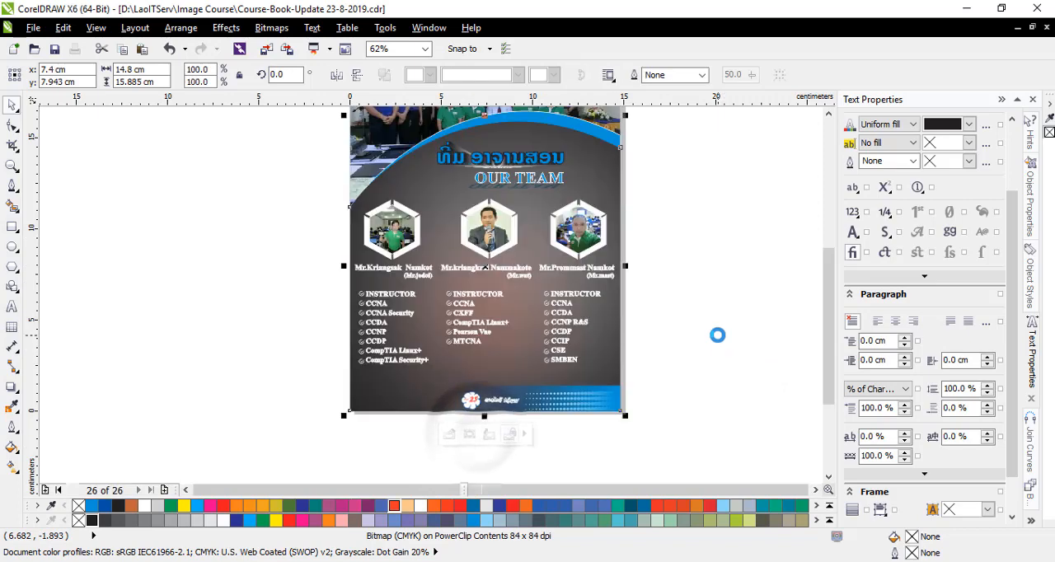
{"action": "left_click", "coordinate": [716, 333]}
- Save the course book document
{"action": "scroll", "coordinate": [522, 304], "scroll_direction": "up", "scroll_amount": 2}
{"action": "scroll", "coordinate": [499, 288], "scroll_direction": "down", "scroll_amount": 1}
{"action": "scroll", "coordinate": [641, 309], "scroll_direction": "down", "scroll_amount": 1}
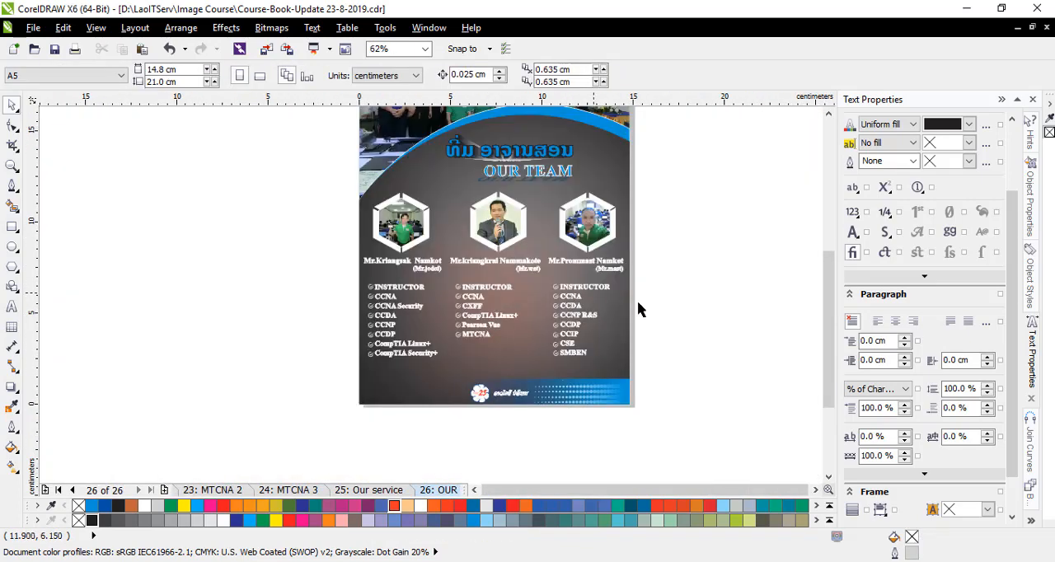
{"action": "scroll", "coordinate": [494, 282], "scroll_direction": "up", "scroll_amount": 1}
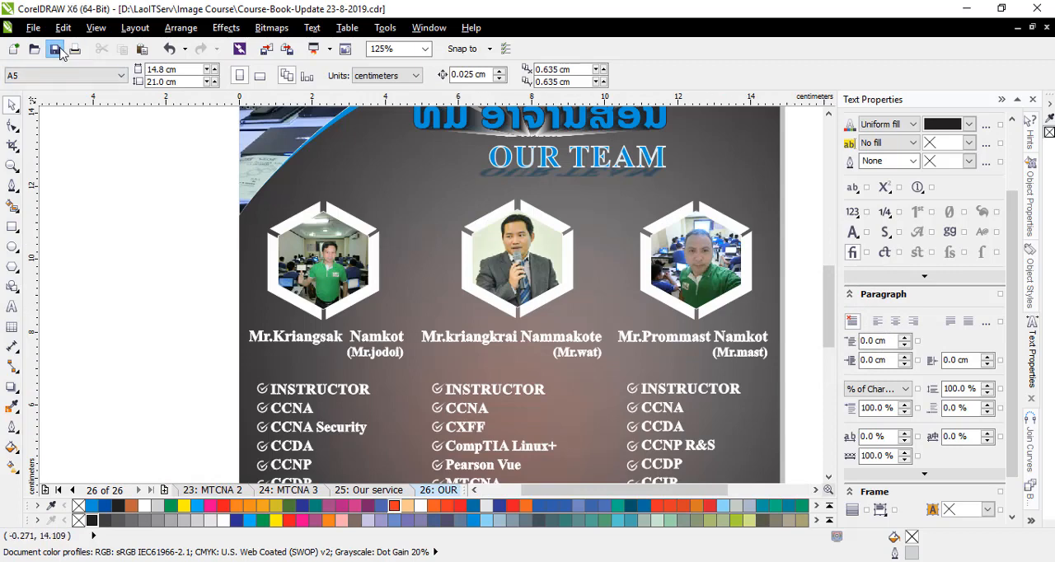
{"action": "scroll", "coordinate": [498, 276], "scroll_direction": "down", "scroll_amount": 1}
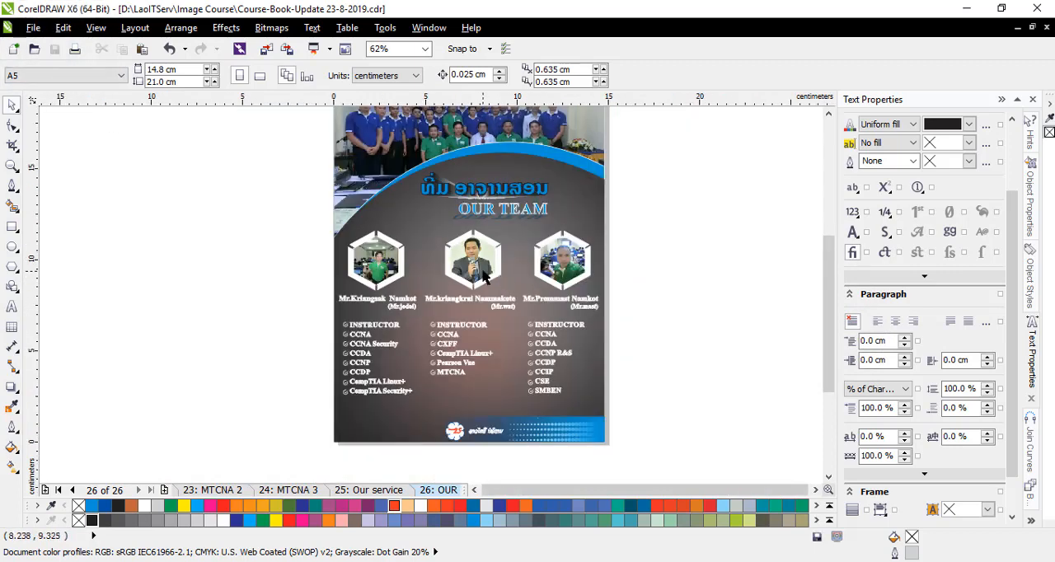
{"action": "scroll", "coordinate": [485, 280], "scroll_direction": "up", "scroll_amount": 1}
{"action": "scroll", "coordinate": [454, 279], "scroll_direction": "down", "scroll_amount": 1}
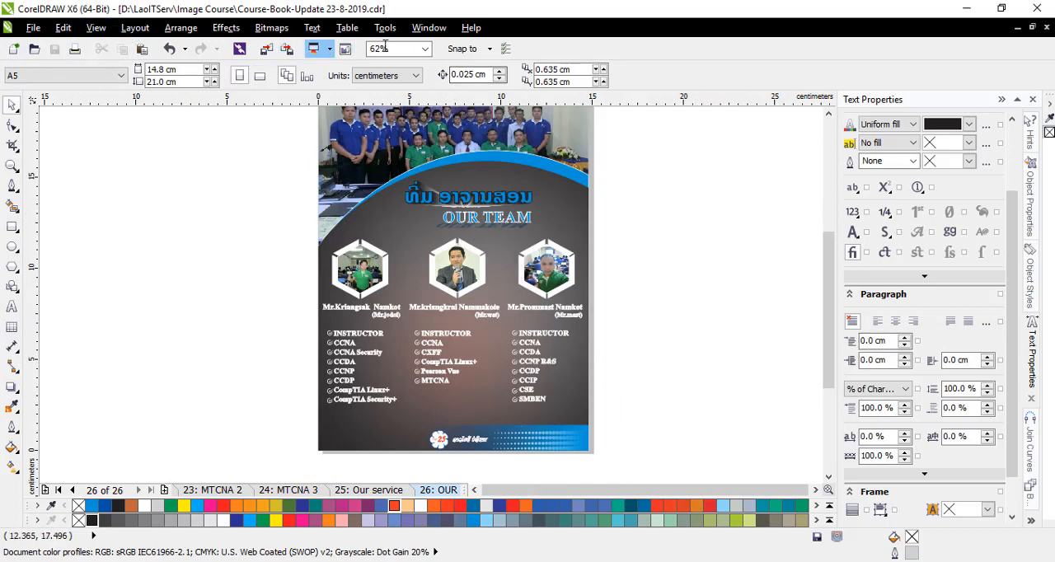
{"action": "left_click", "coordinate": [389, 157]}
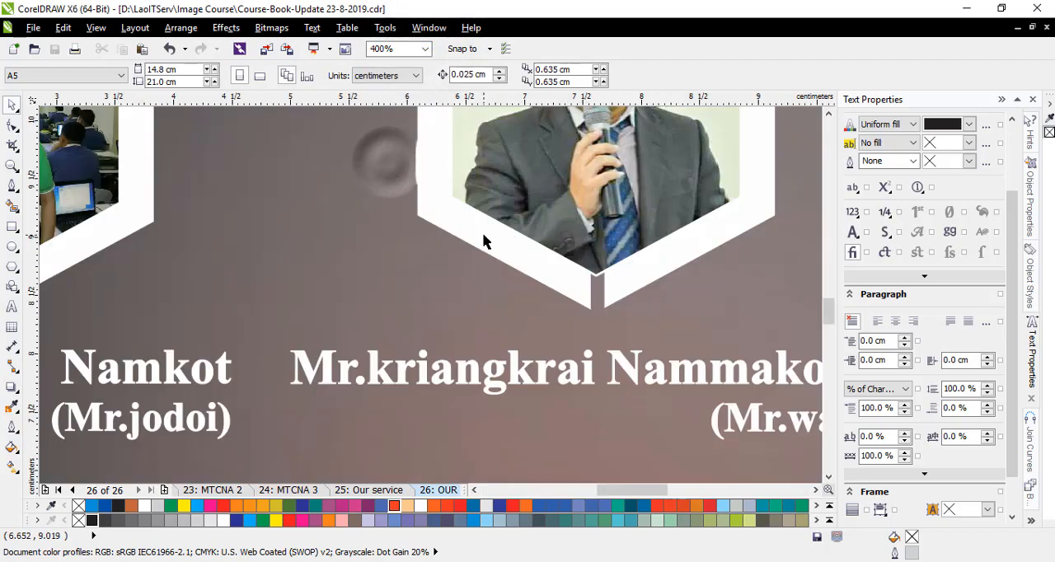
{"action": "scroll", "coordinate": [429, 245], "scroll_direction": "down", "scroll_amount": 1}
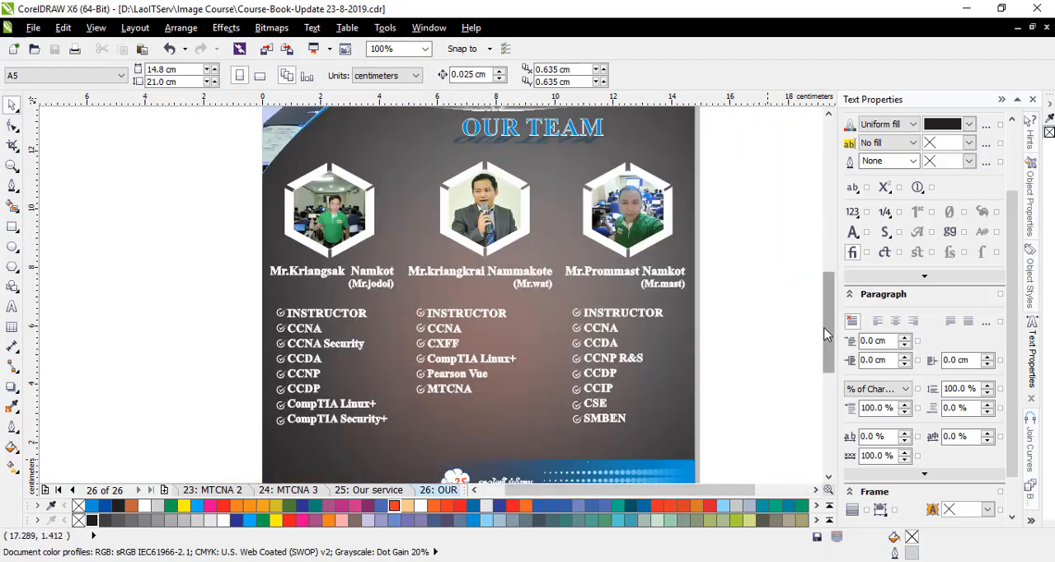
{"action": "left_click_drag", "start_coordinate": [826, 332], "coordinate": [829, 308]}
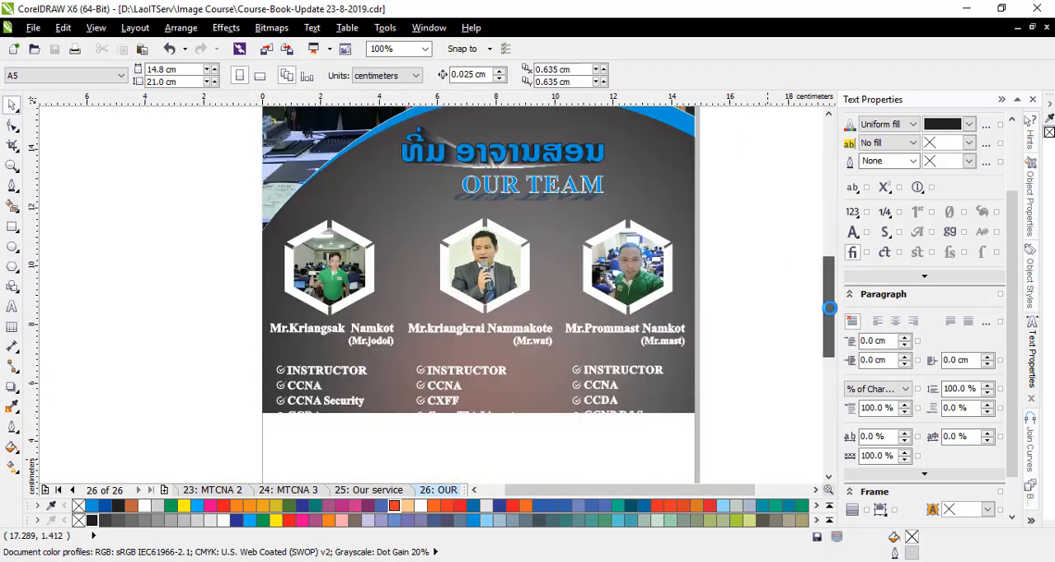